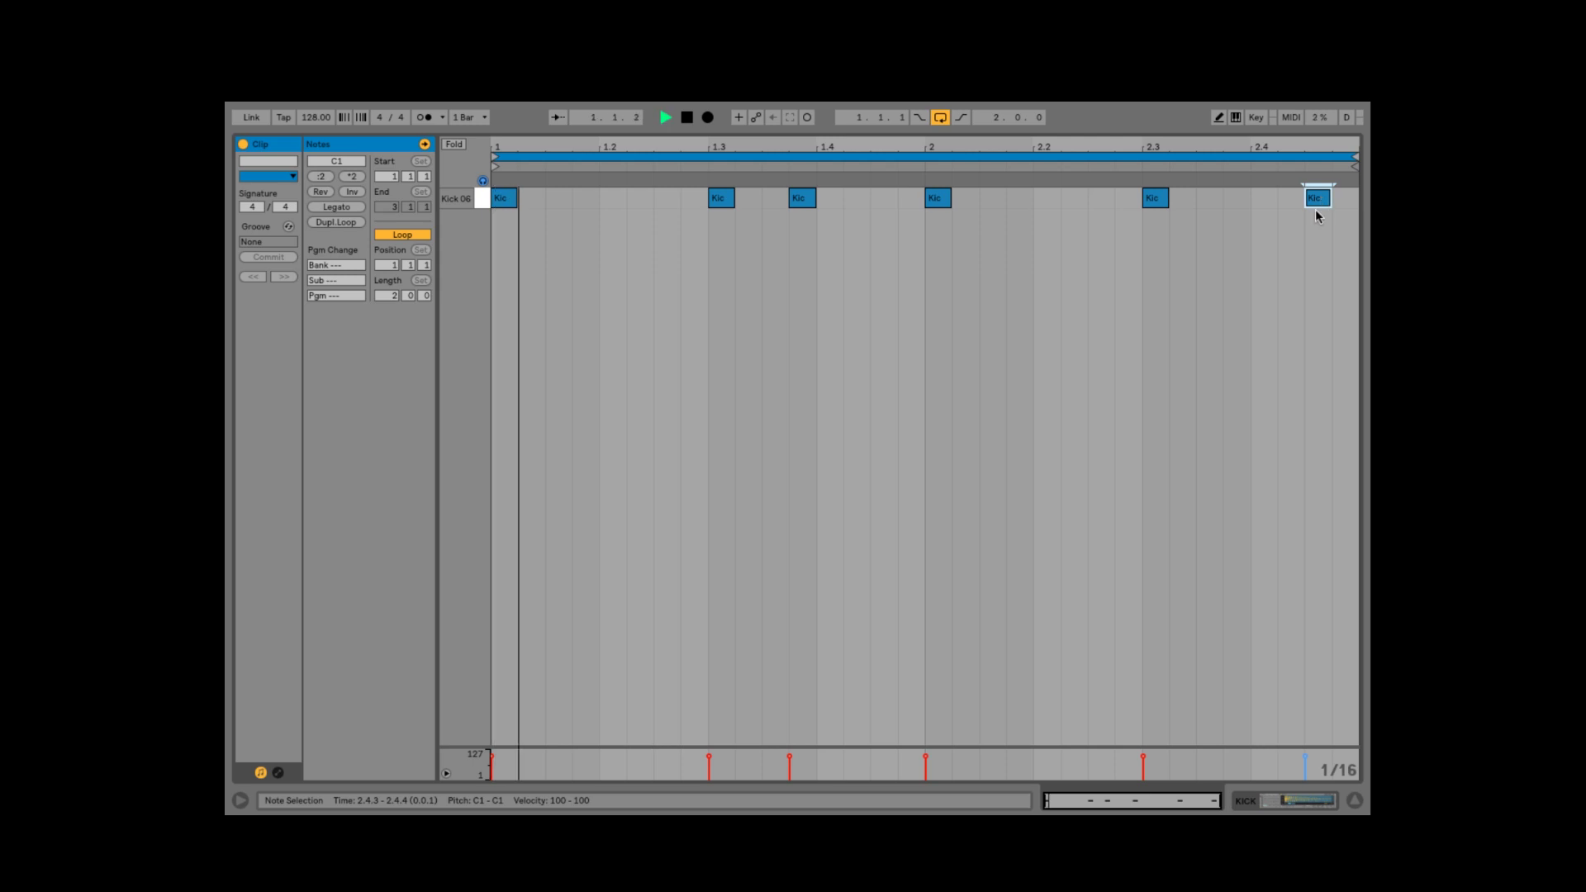
Open the KICK track's drum rack and trim the start and end of the Kick 06 sample
{"action": "key", "text": "Tab"}
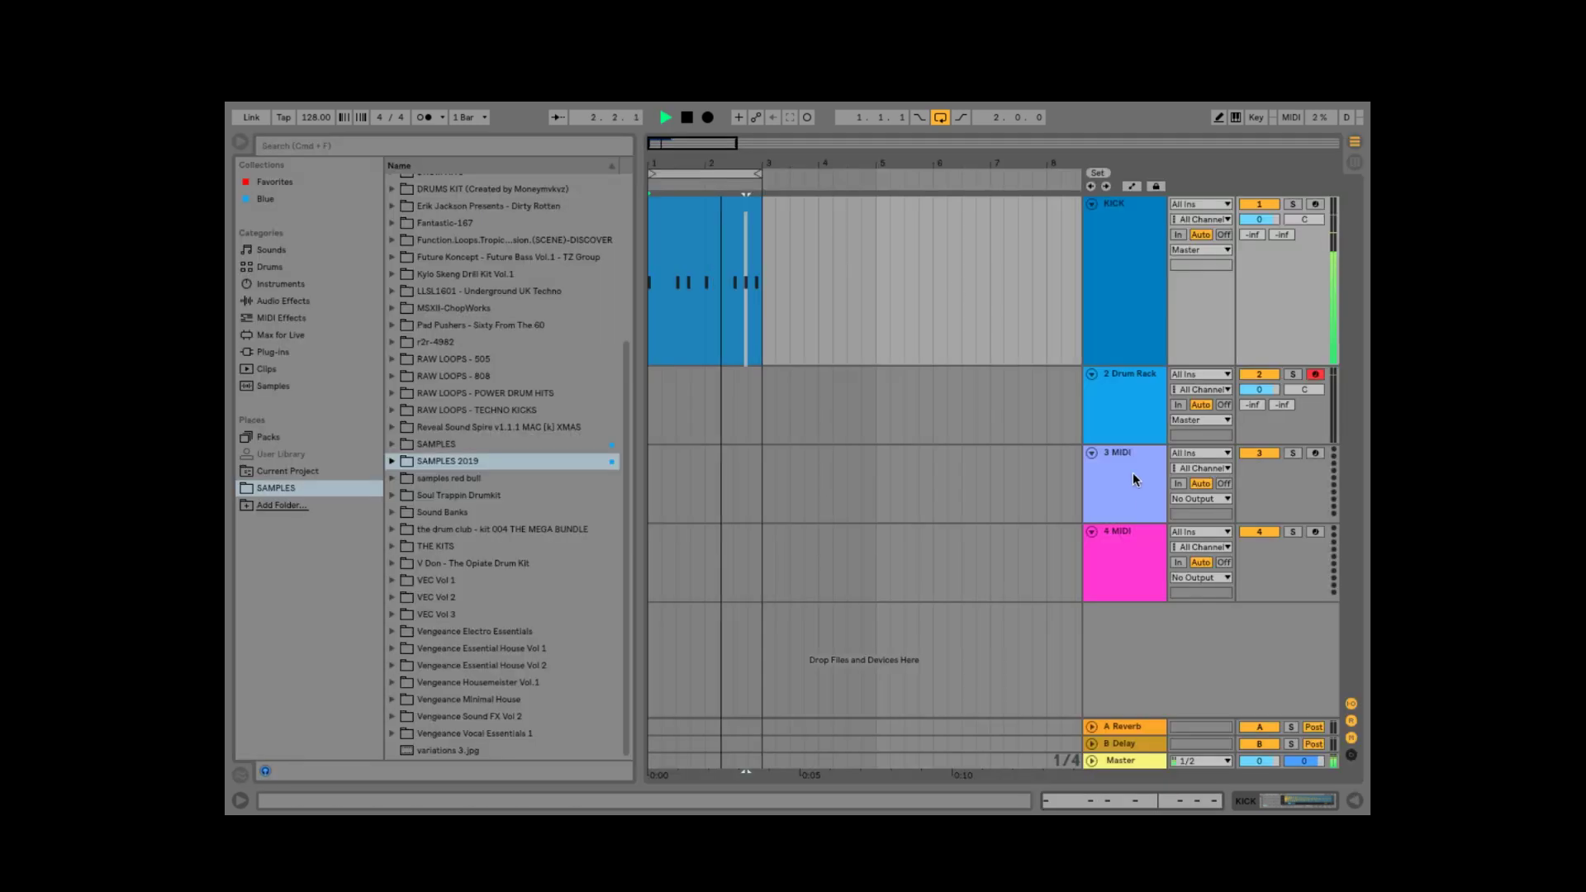
{"action": "double_click", "coordinate": [1120, 206]}
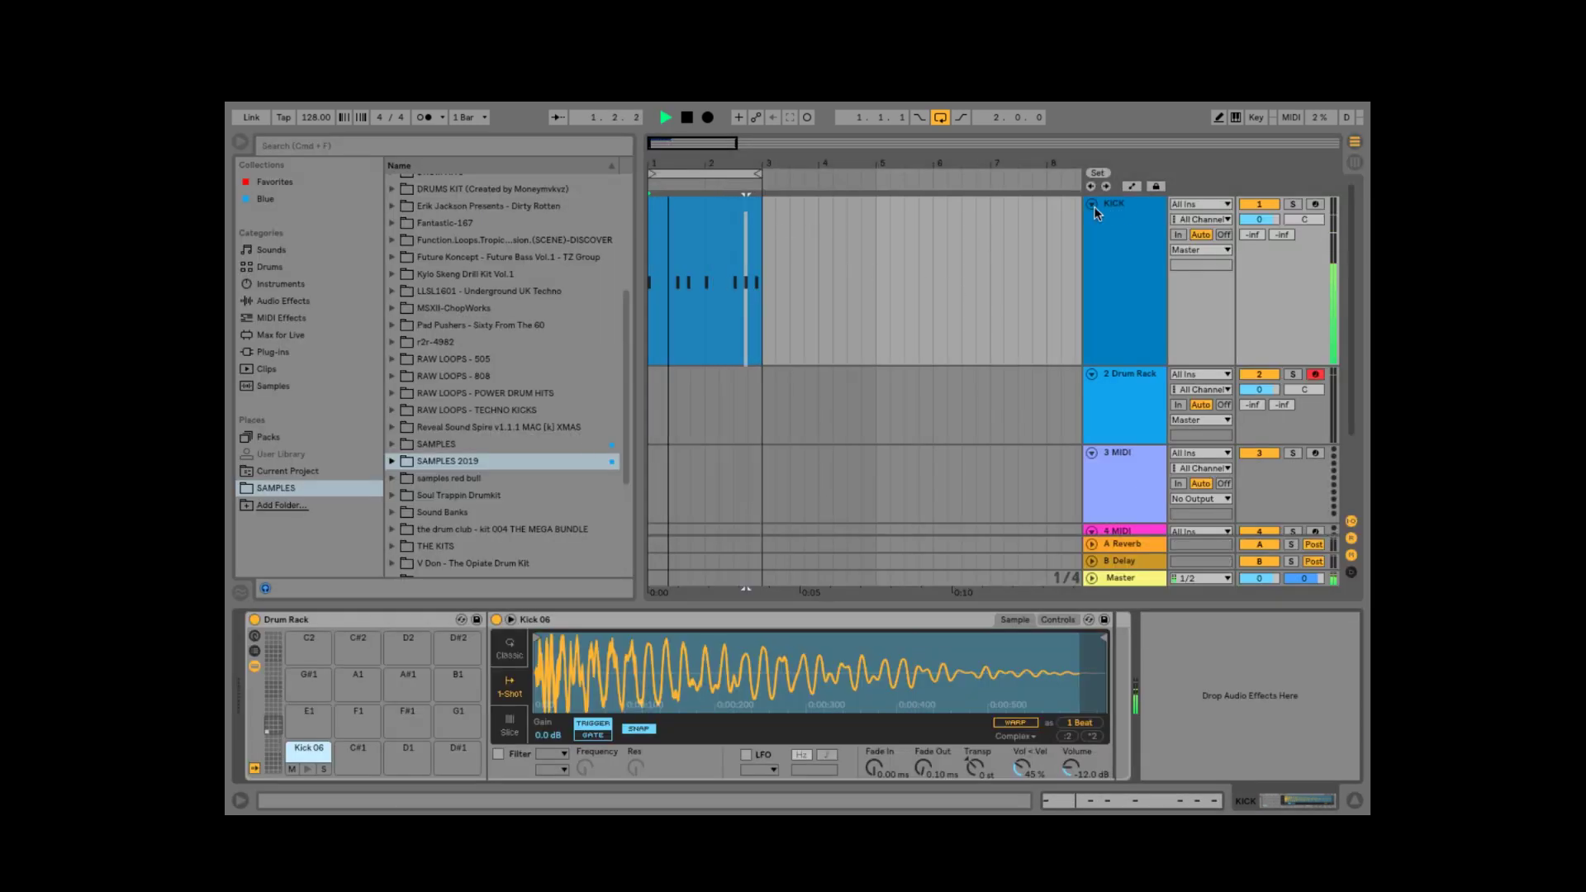
{"action": "scroll", "coordinate": [1099, 705], "scroll_direction": "up", "scroll_amount": 5}
{"action": "scroll", "coordinate": [586, 688], "scroll_direction": "up", "scroll_amount": 3}
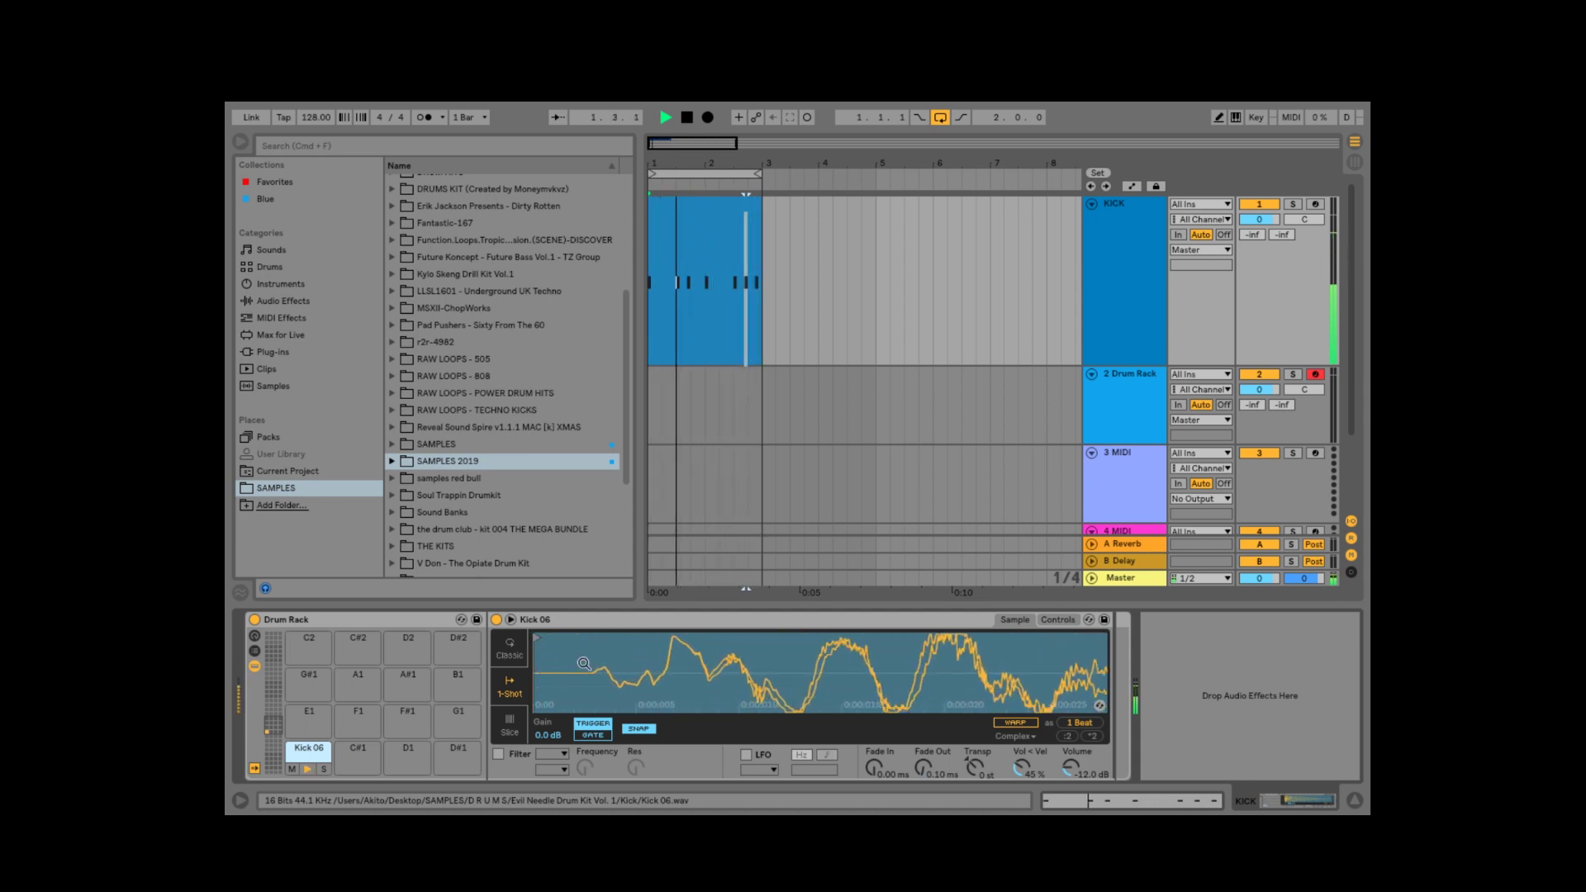
{"action": "left_click_drag", "start_coordinate": [535, 635], "coordinate": [597, 630]}
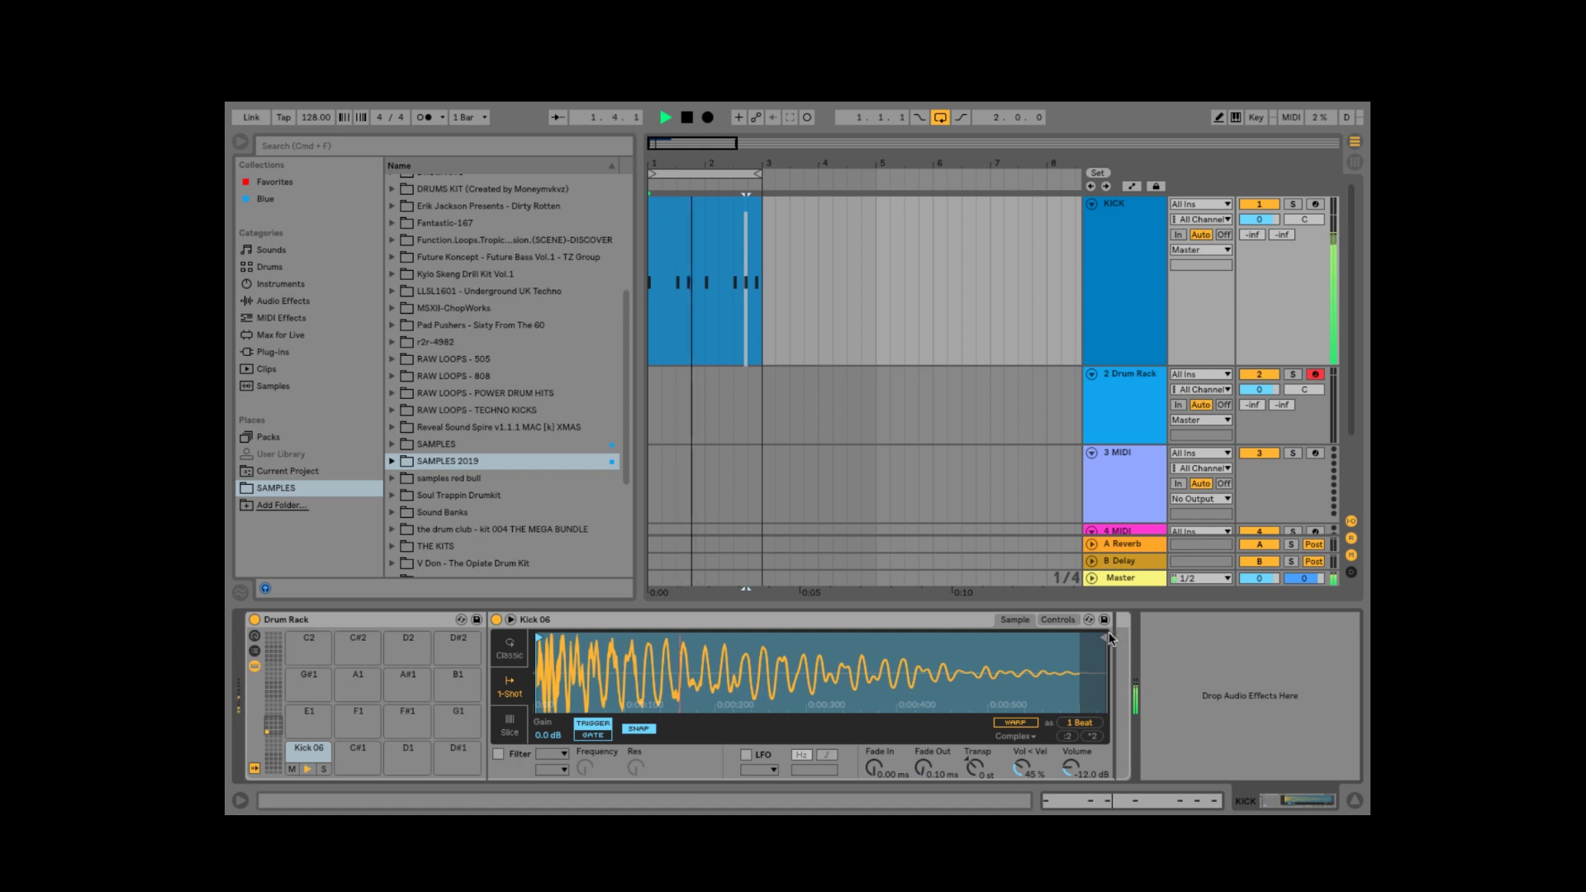
{"action": "mouse_move", "coordinate": [1101, 635]}
{"action": "left_mouse_down"}
{"action": "mouse_move", "coordinate": [628, 629]}
{"action": "mouse_move", "coordinate": [1092, 615]}
{"action": "mouse_move", "coordinate": [1067, 620]}
{"action": "left_mouse_up"}
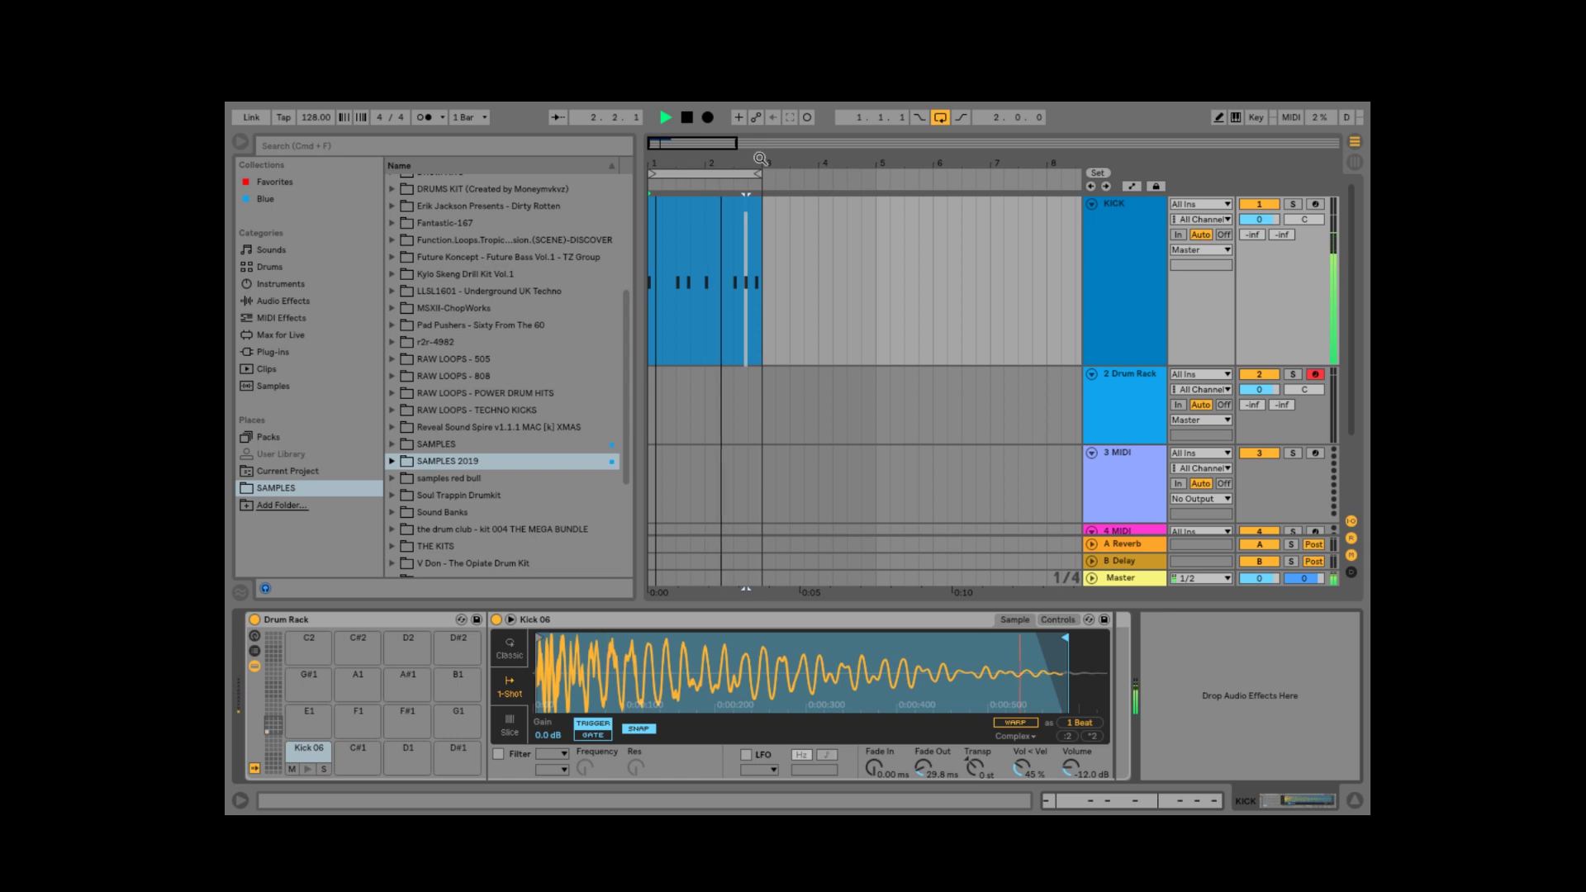
Duplicate the two-bar kick clip directly after the original and collapse the KICK track
{"action": "key", "text": "minus"}
{"action": "key", "text": "plus"}
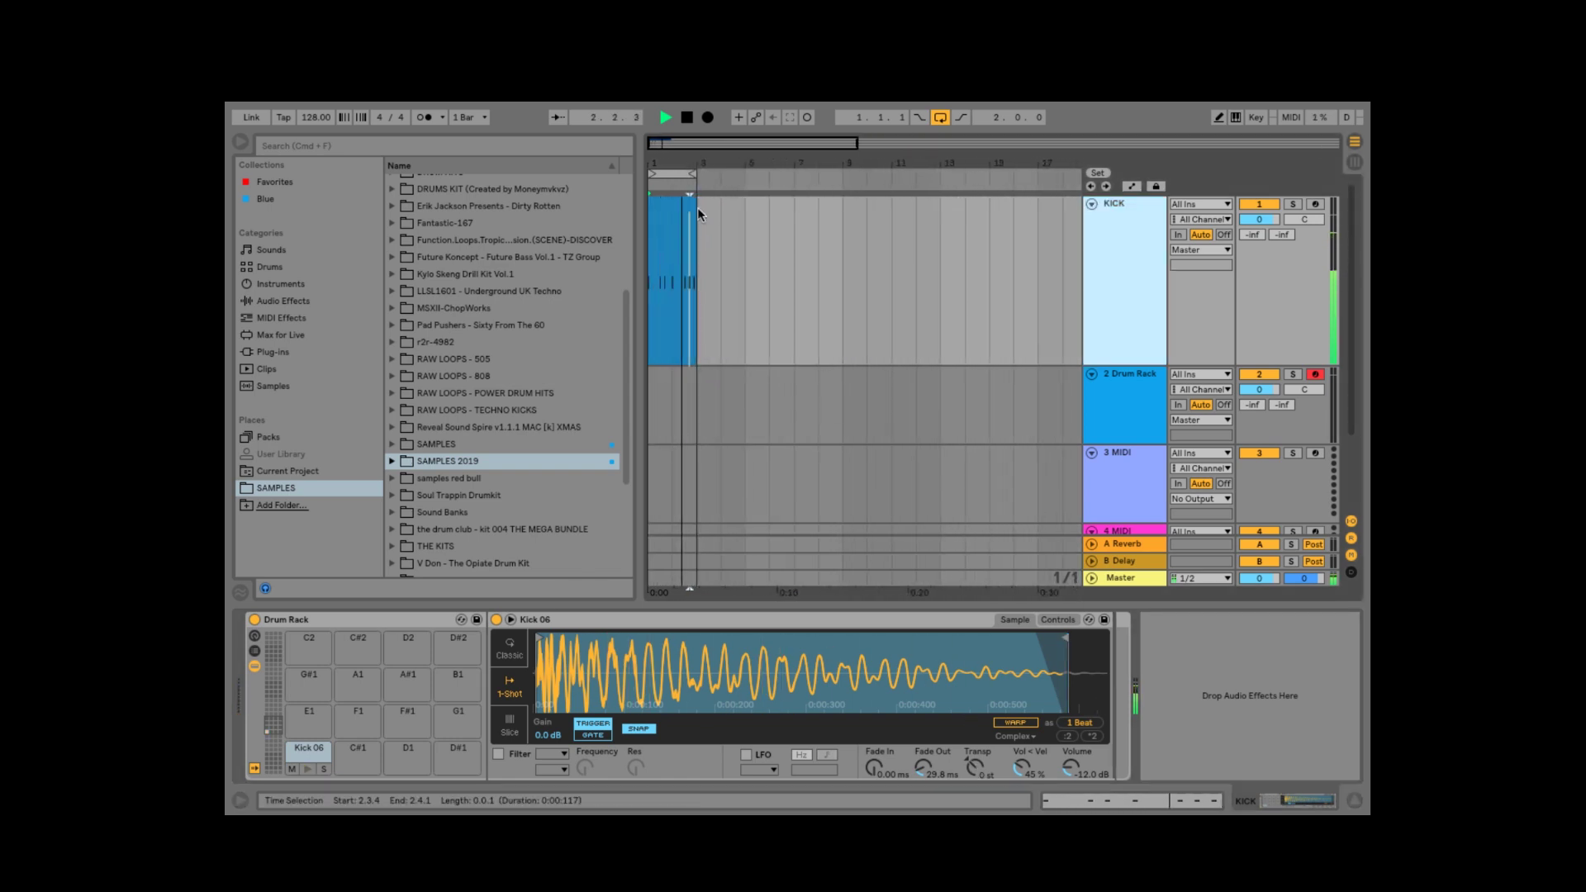
{"action": "left_click", "coordinate": [675, 200]}
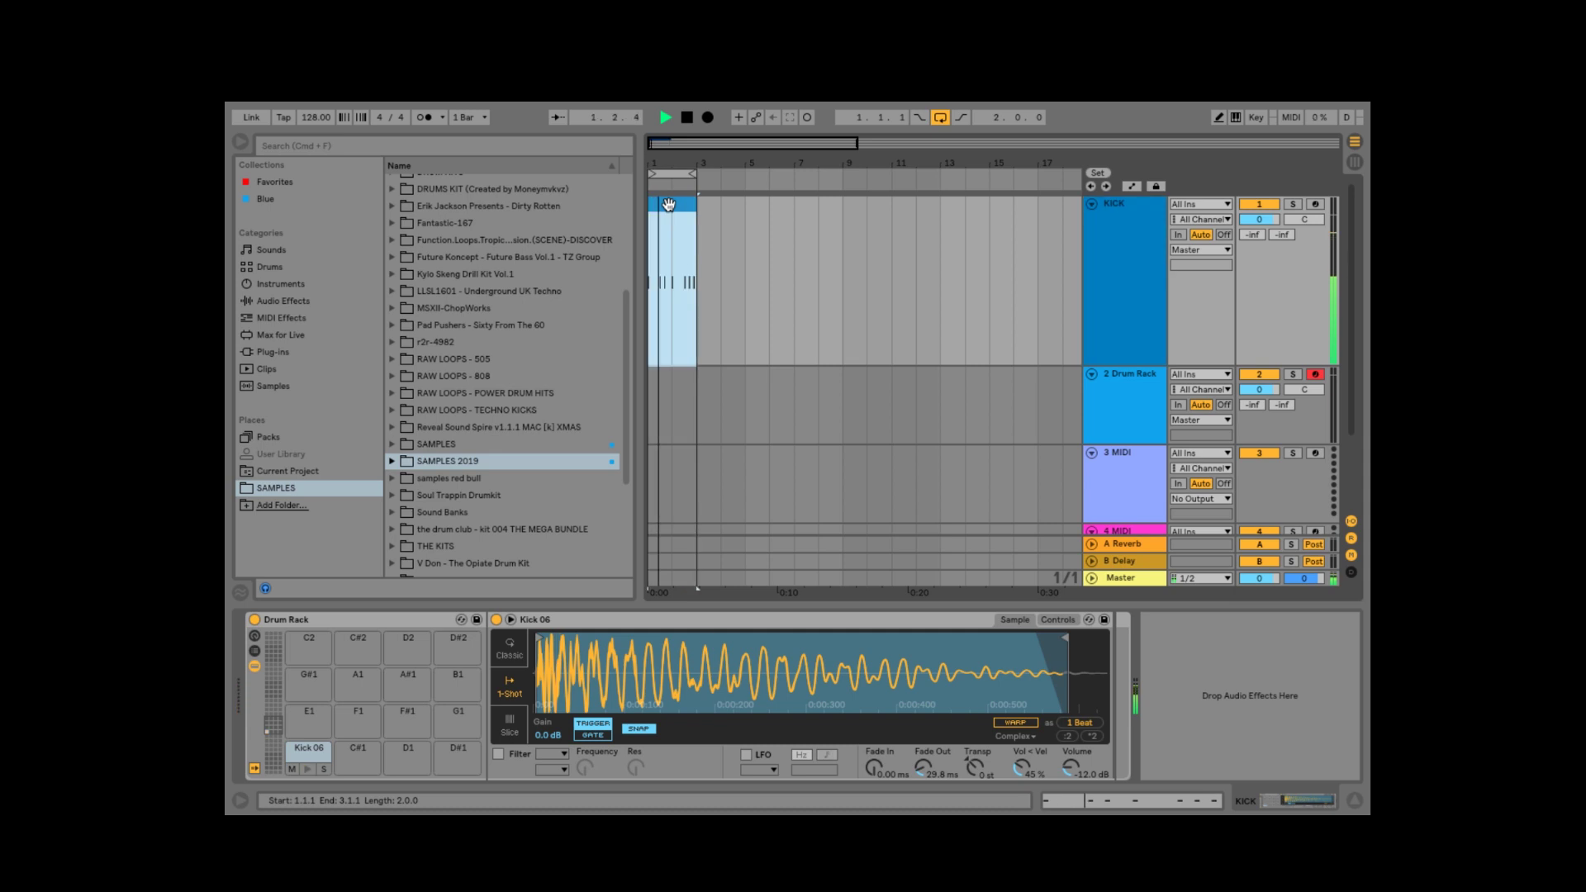
{"action": "key", "text": "super+d"}
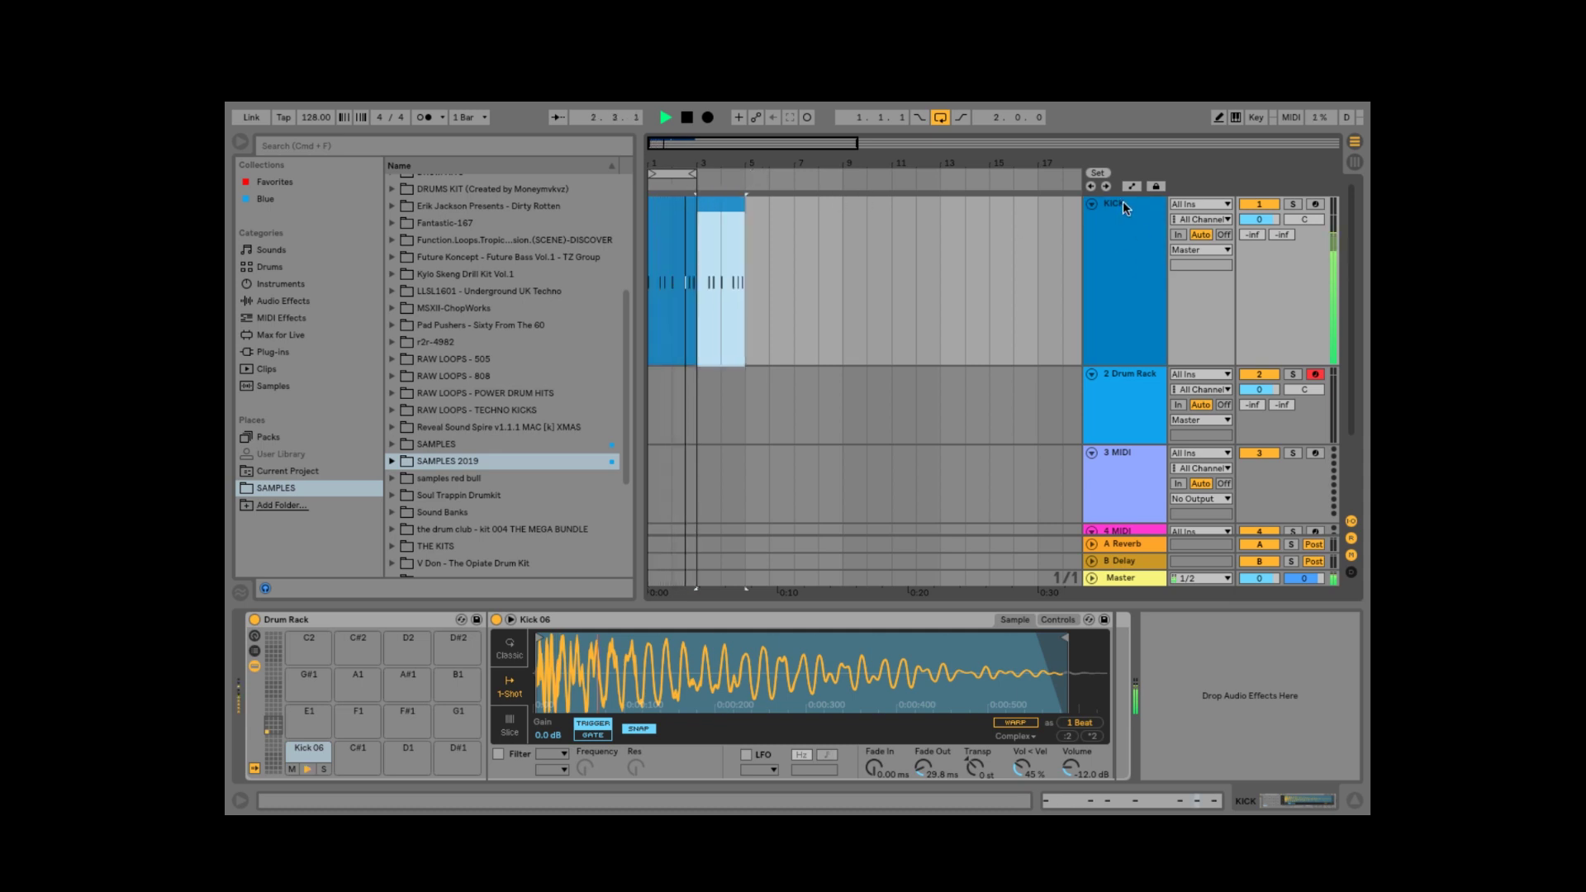
{"action": "left_click", "coordinate": [1091, 203]}
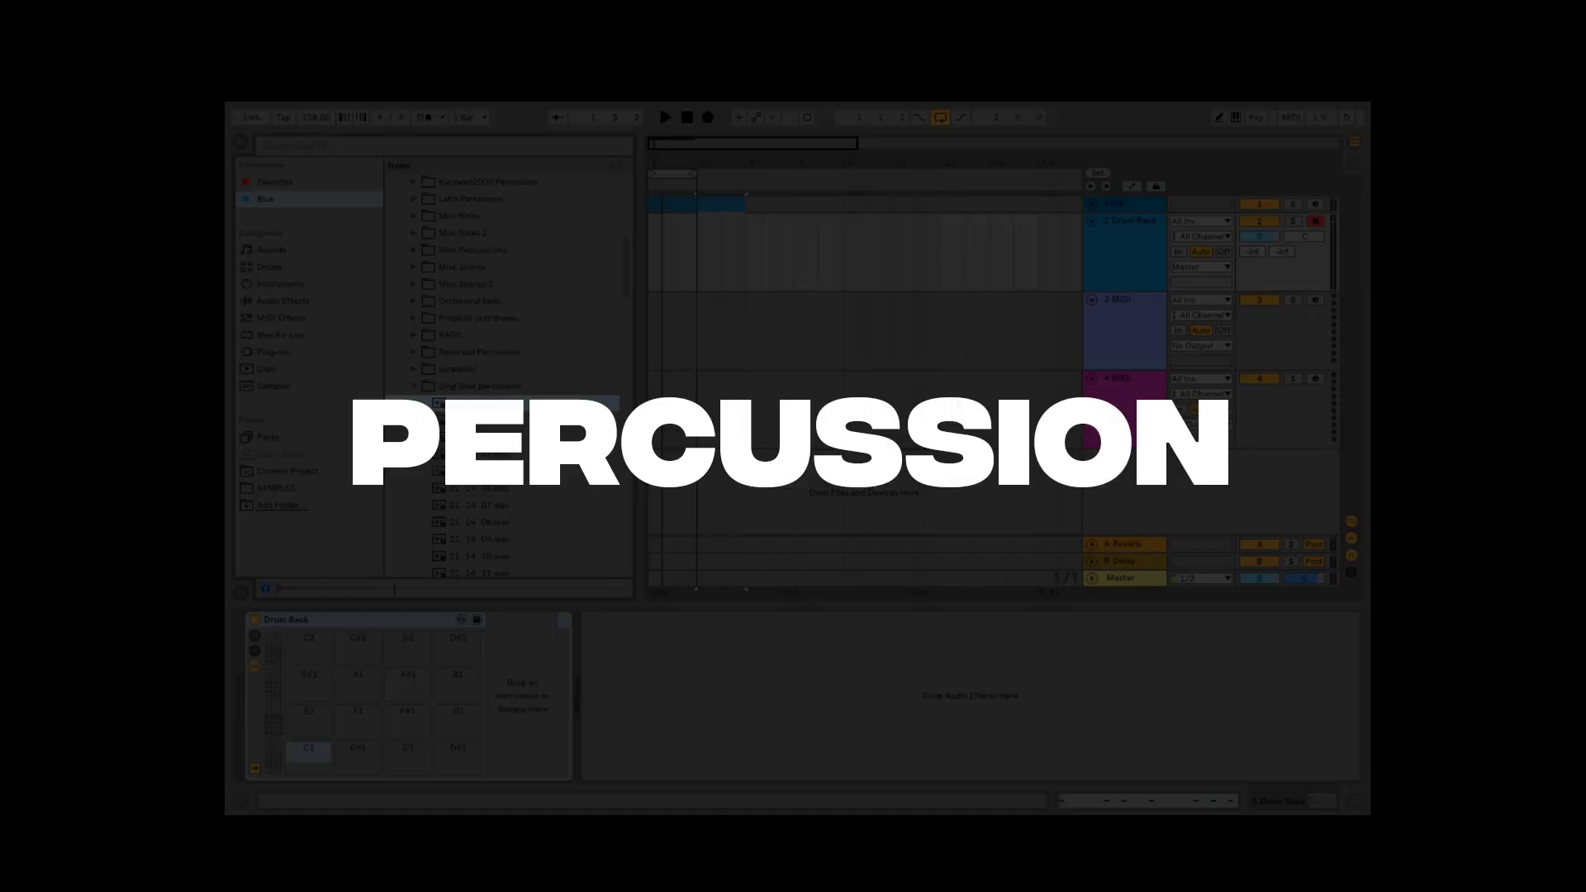
Audition the samples in the Sing Shot percussion folder one after another, up to 21_15_03.wav
{"action": "key", "text": "Down"}
{"action": "key", "text": "Down"}
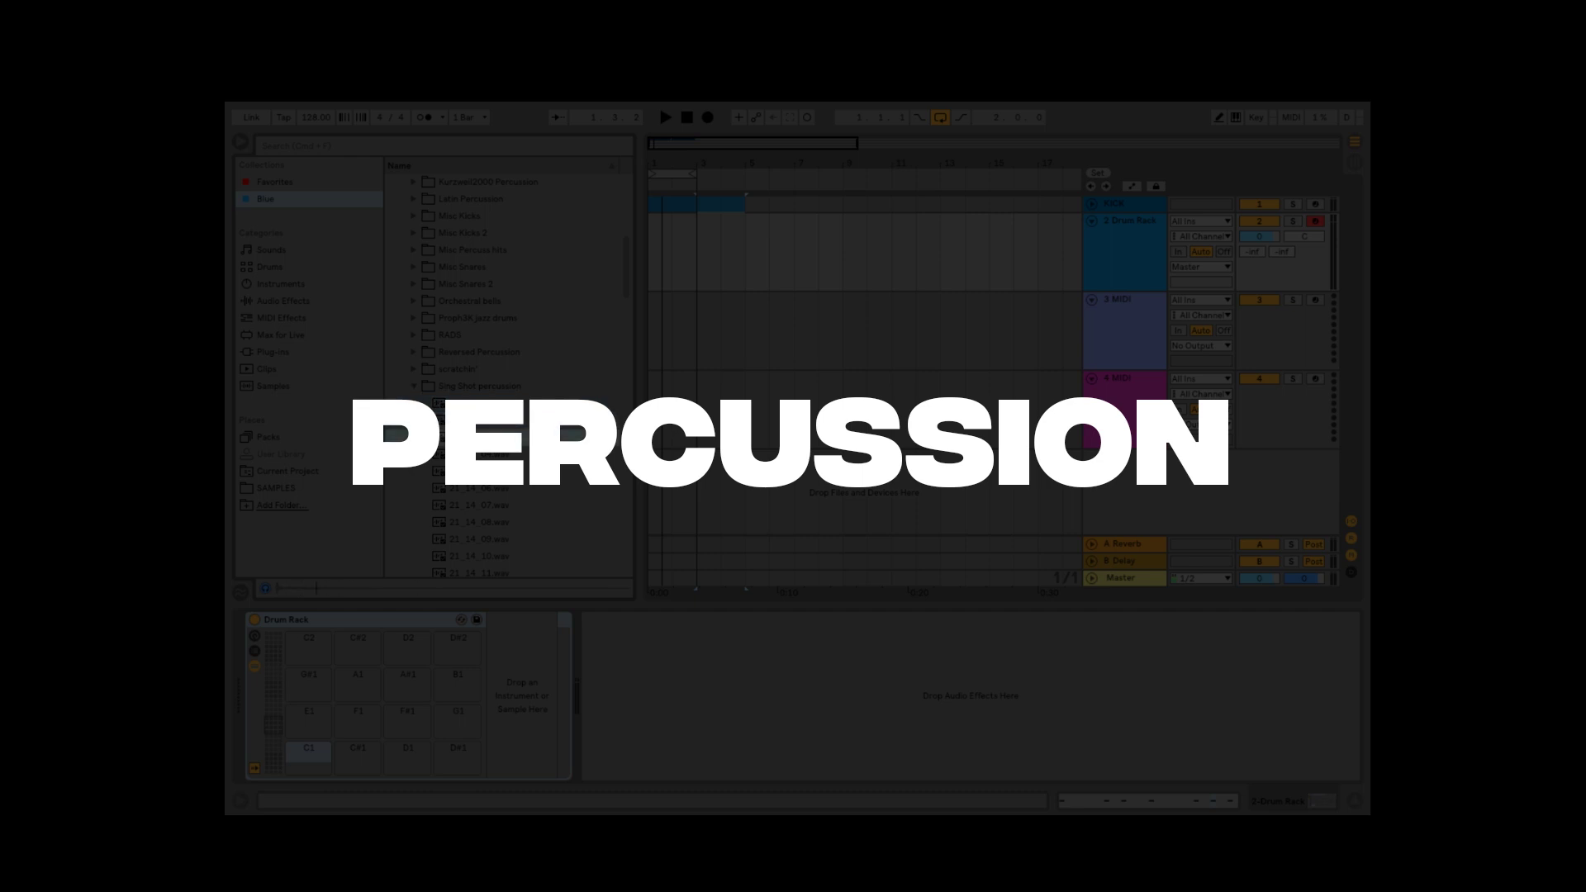
{"action": "key", "text": "Down"}
{"action": "key", "text": "Down"}
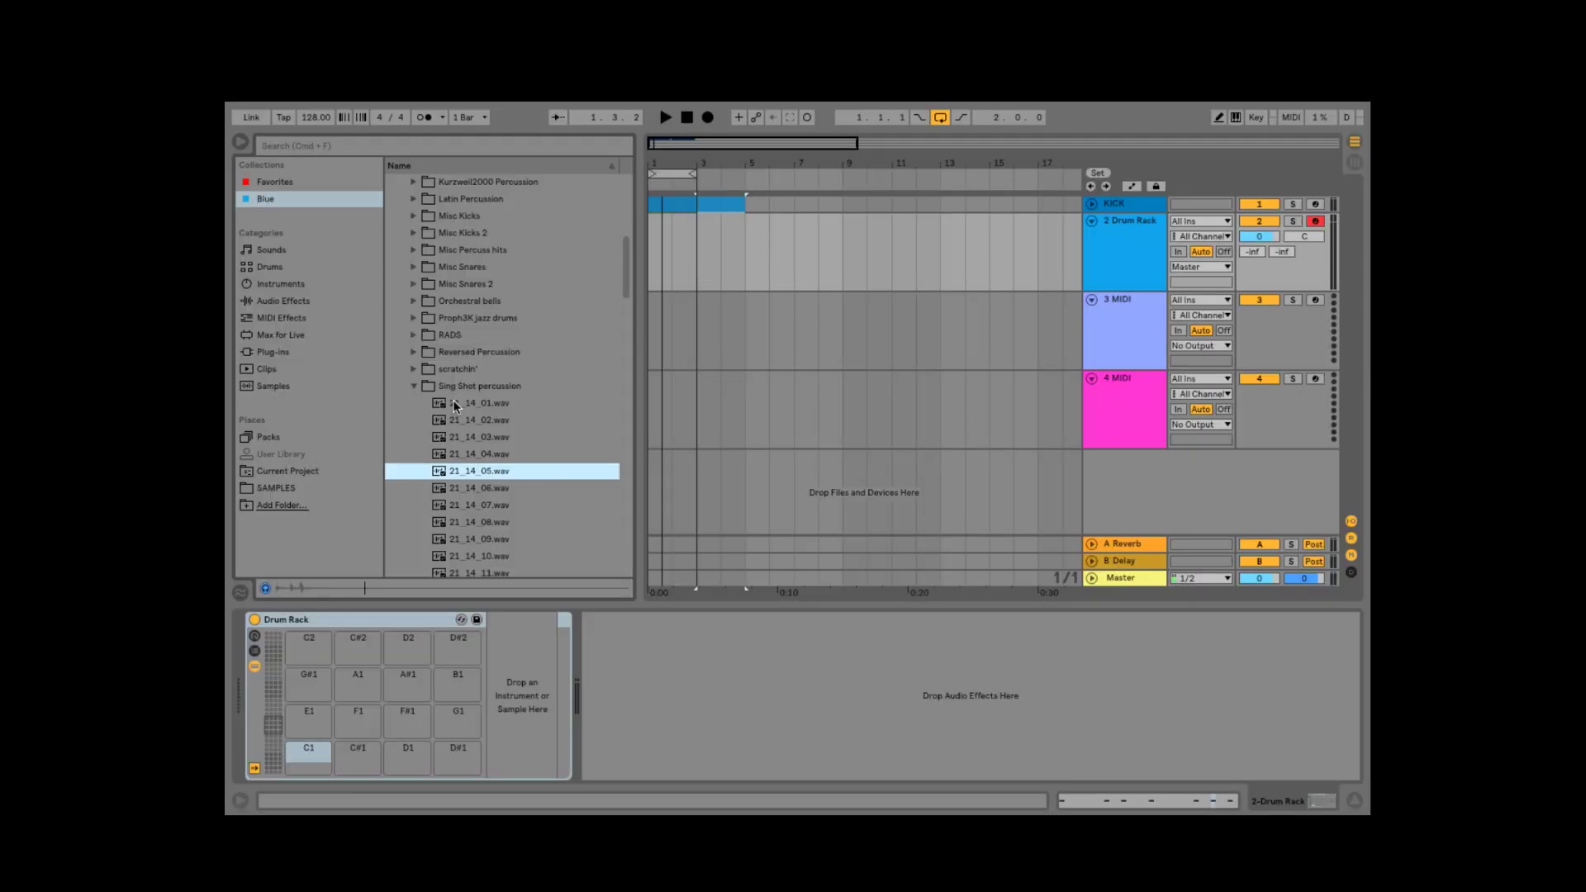
{"action": "key", "text": "Down"}
{"action": "key", "text": "Down"}
{"action": "key", "text": "Down"}
{"action": "key", "text": "Down"}
{"action": "key", "text": "Down"}
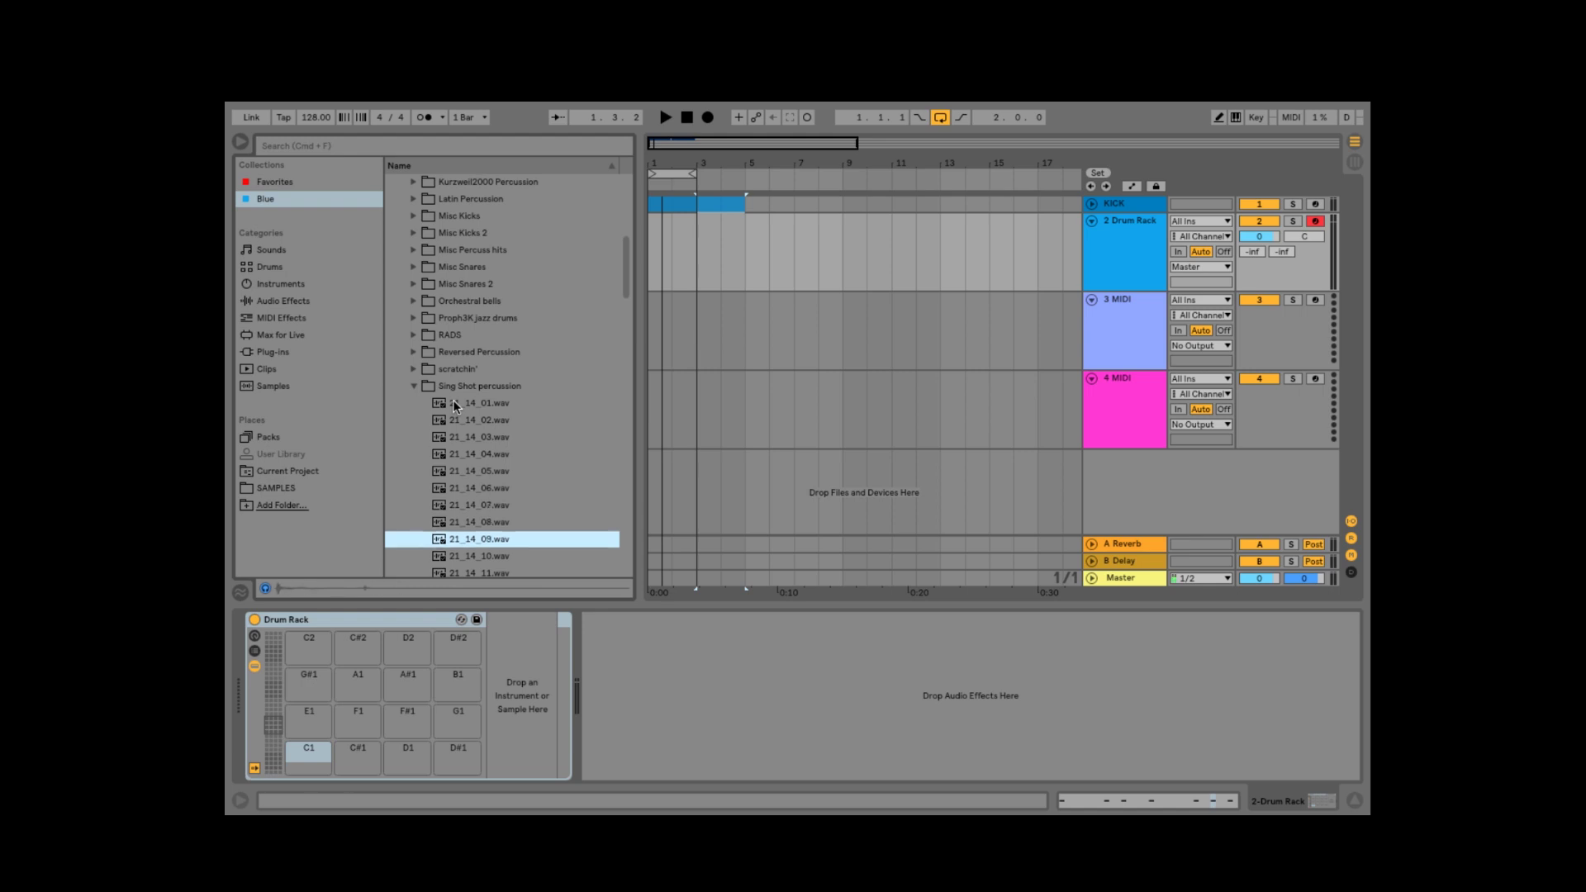
{"action": "key", "text": "Down"}
{"action": "key", "text": "Down"}
{"action": "key", "text": "Down"}
{"action": "key", "text": "Down"}
{"action": "key", "text": "Down"}
{"action": "key", "text": "Down"}
{"action": "key", "text": "Down"}
{"action": "key", "text": "Down"}
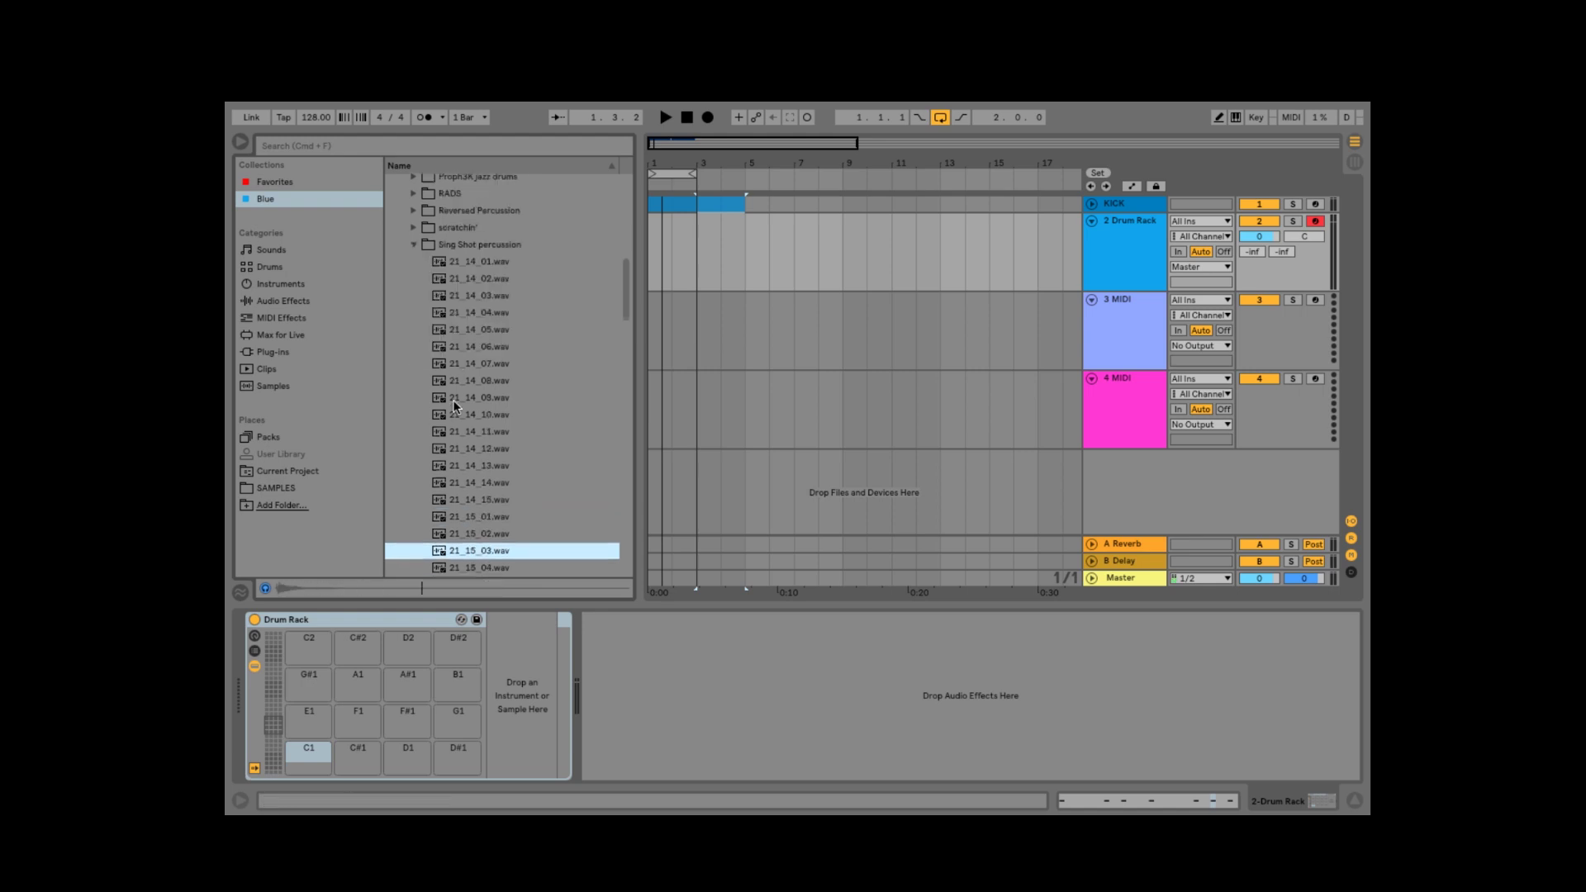
Load 21_15_01.wav, 21_15_02.wav and 21_15_03.wav onto the second track's drum rack pads, starting at C1
{"action": "left_click", "coordinate": [473, 512], "text": "shift"}
{"action": "left_click_drag", "start_coordinate": [472, 512], "coordinate": [310, 768]}
{"action": "left_click", "coordinate": [356, 767]}
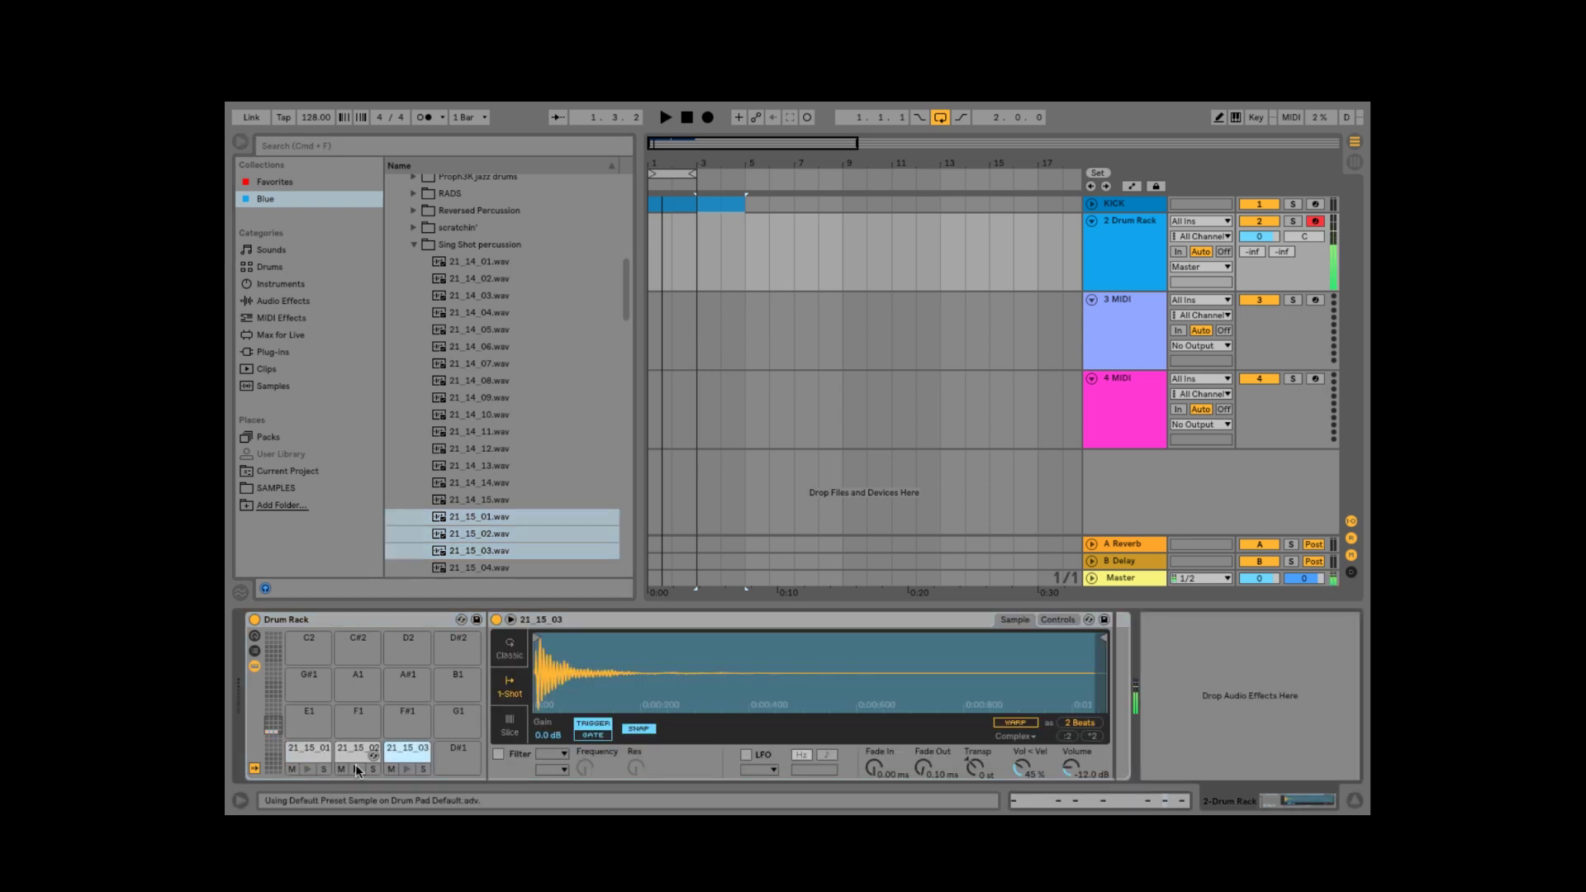
Shorten the 21_15_01 sample by moving its end point to just before half a second, and audition it
{"action": "left_click", "coordinate": [301, 757]}
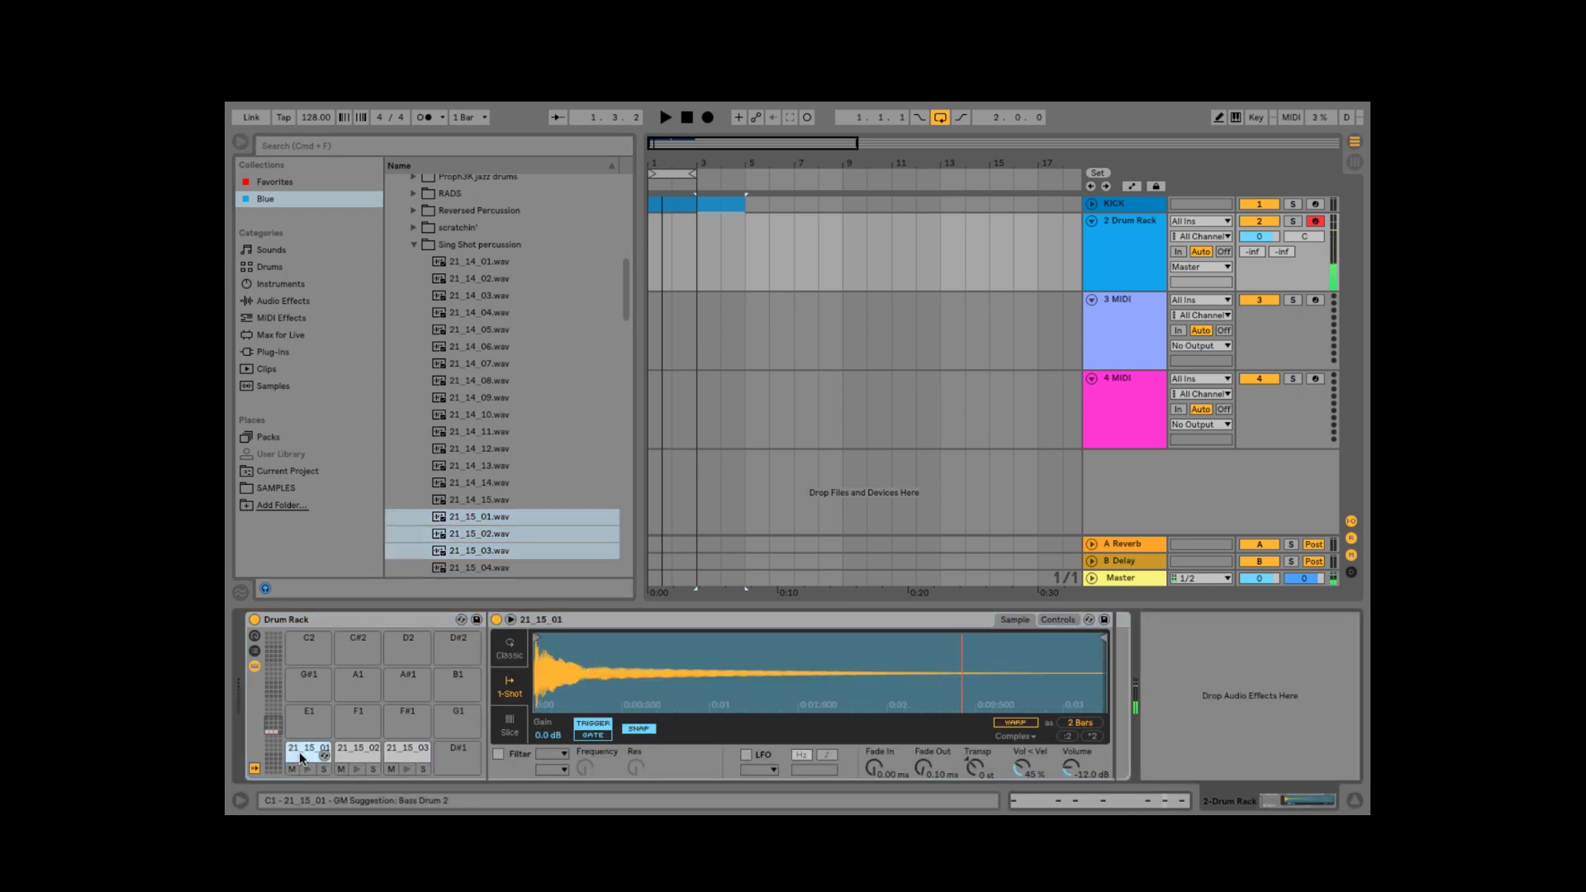
{"action": "left_click_drag", "start_coordinate": [1104, 638], "coordinate": [693, 648]}
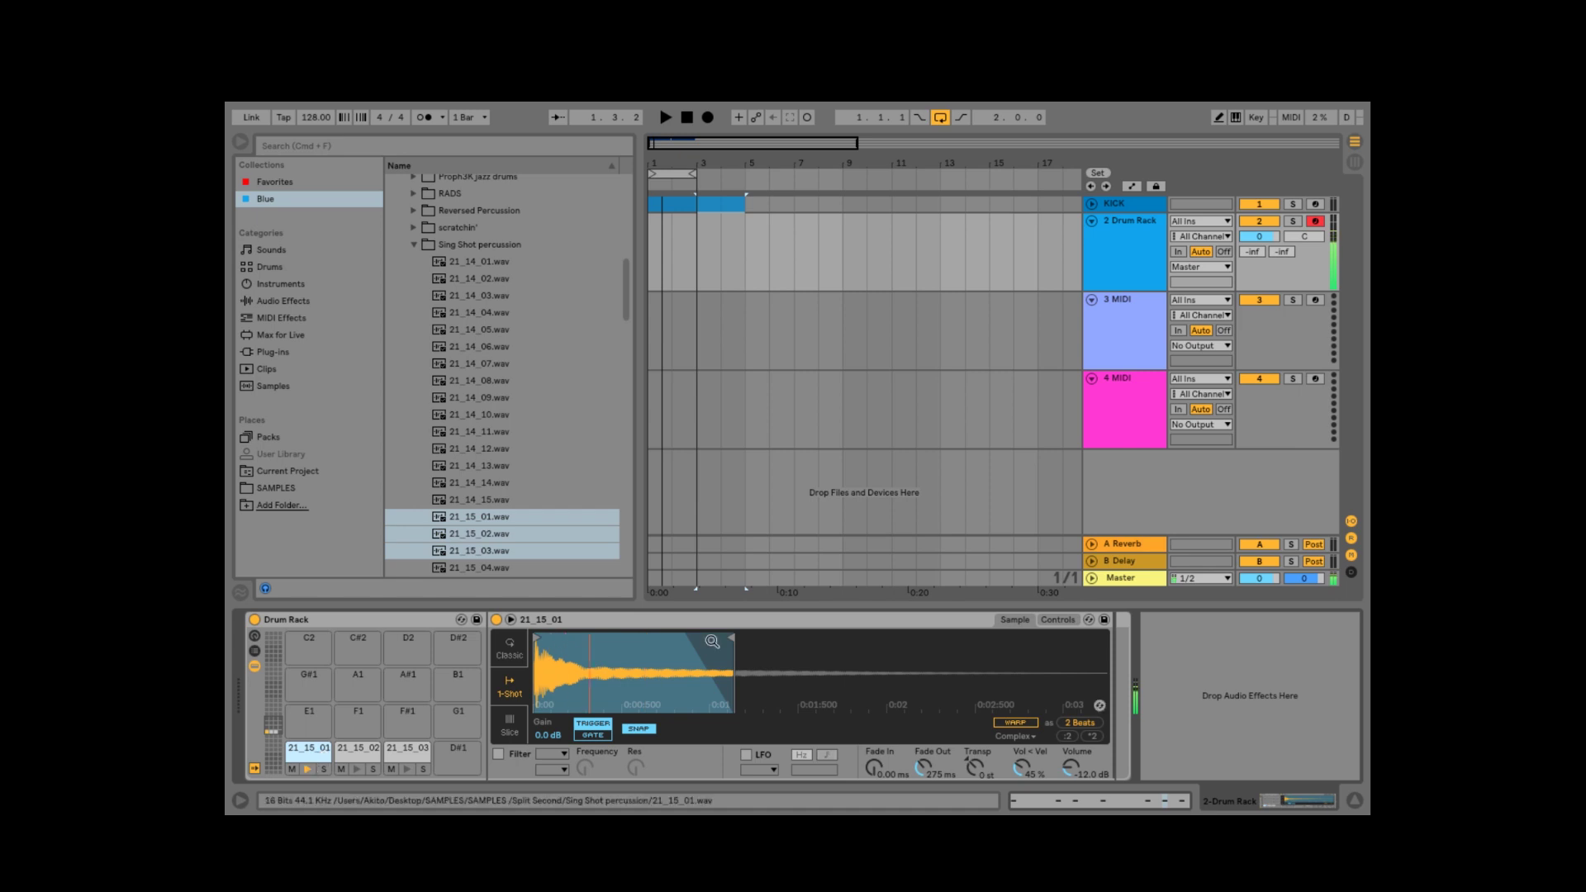
{"action": "left_click_drag", "start_coordinate": [732, 637], "coordinate": [637, 636]}
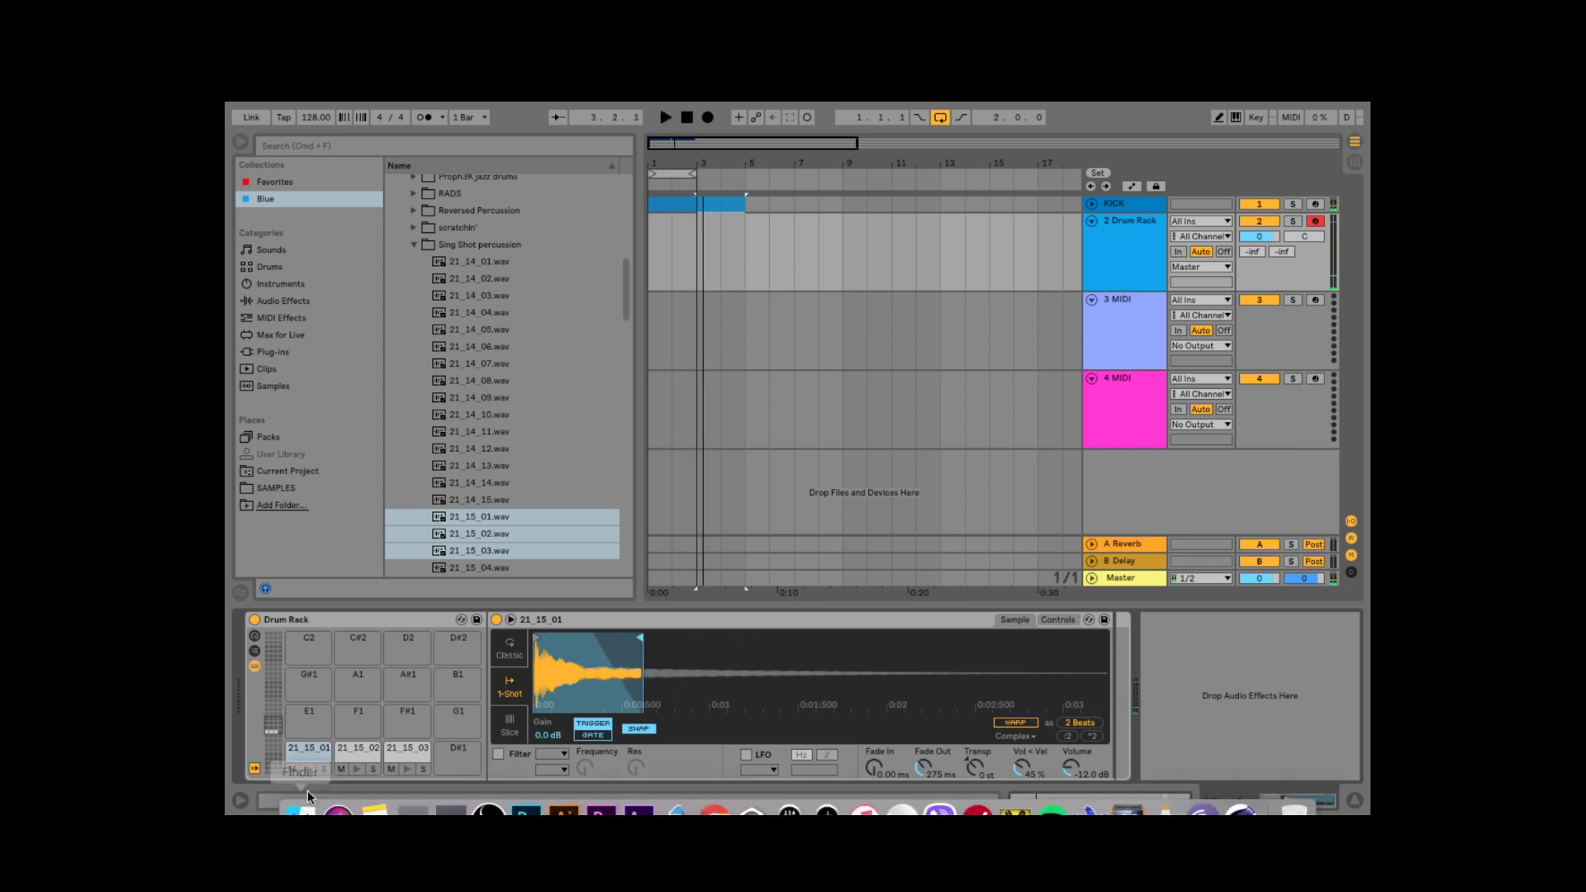
{"action": "left_click", "coordinate": [308, 770]}
{"action": "key", "text": "space"}
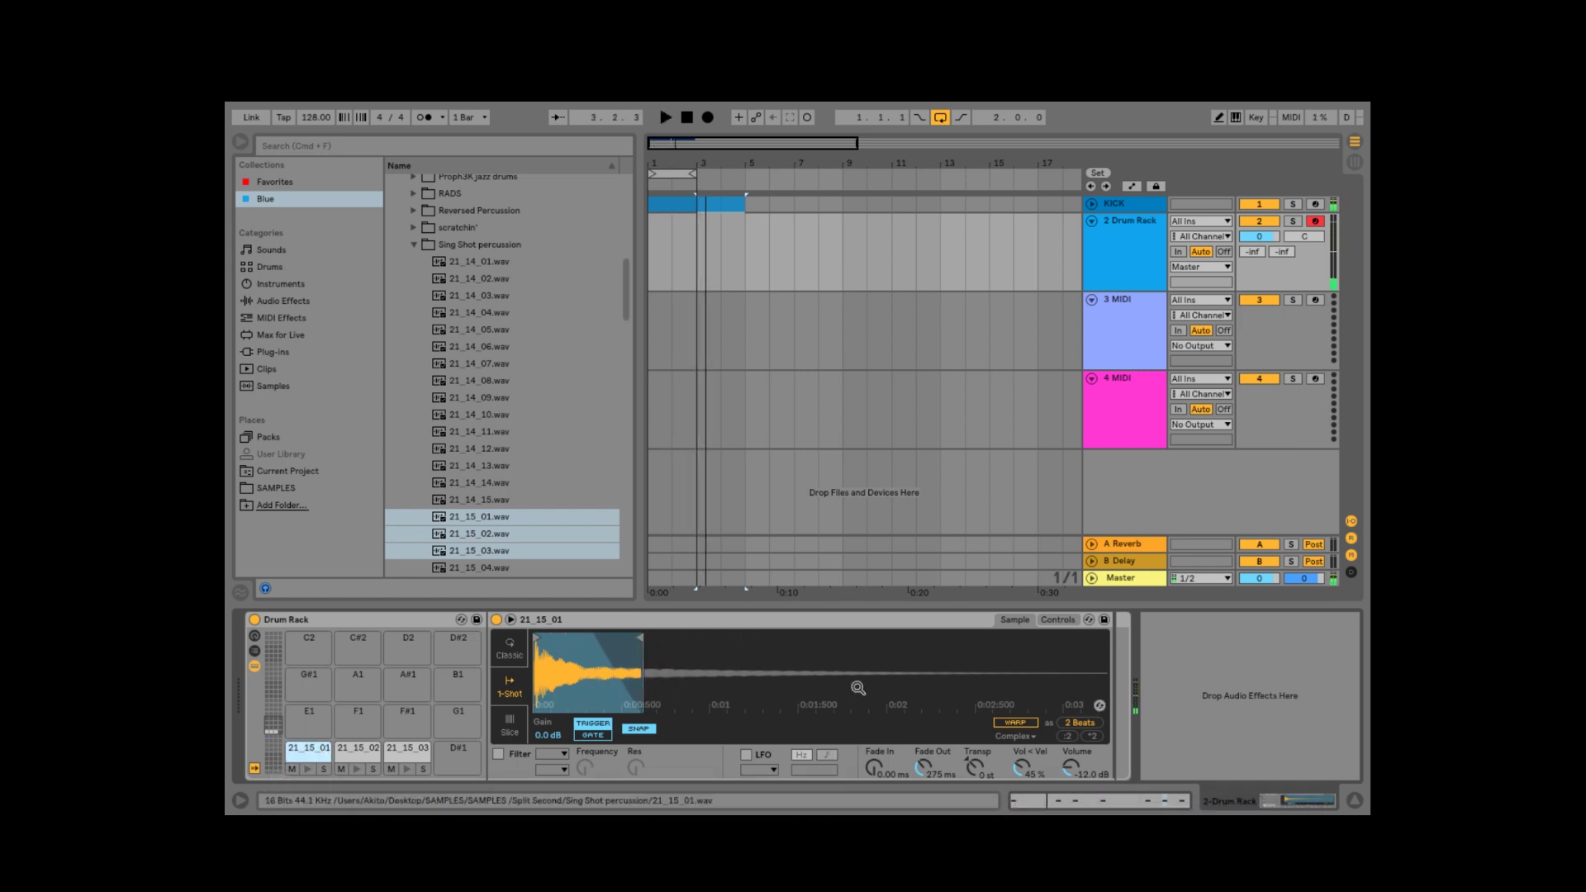
Set the 21_15_01 sample's fade-out to 195 ms, trim its end further and audition the pad
{"action": "mouse_move", "coordinate": [923, 766]}
{"action": "left_mouse_down"}
{"action": "mouse_move", "coordinate": [924, 747]}
{"action": "mouse_move", "coordinate": [924, 763]}
{"action": "left_mouse_up"}
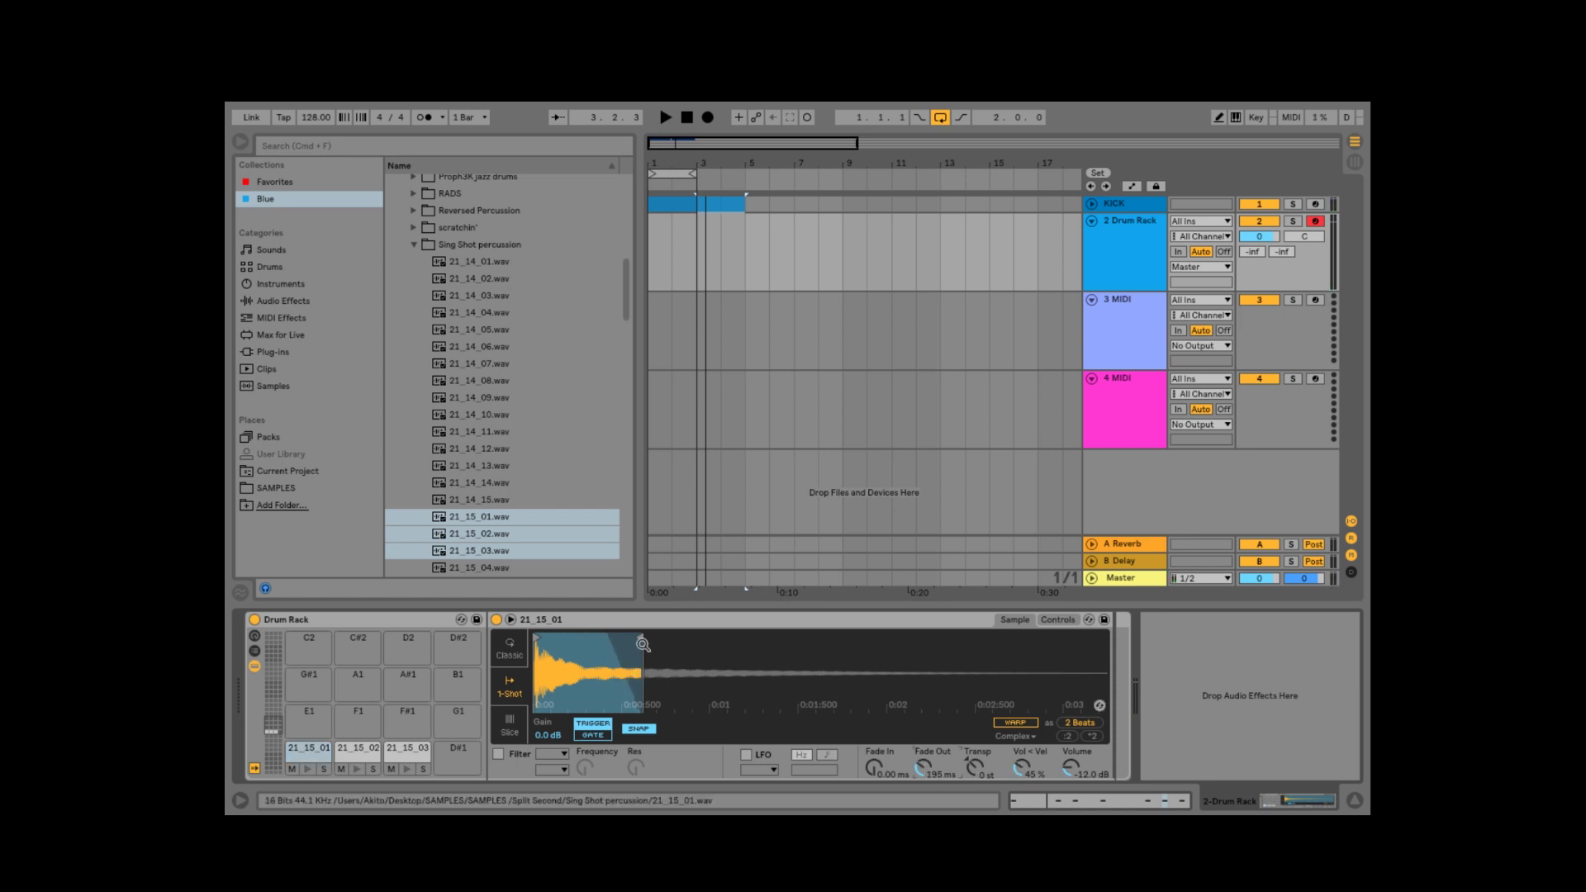
{"action": "left_click_drag", "start_coordinate": [643, 644], "coordinate": [615, 640]}
{"action": "left_click", "coordinate": [312, 769]}
{"action": "left_click", "coordinate": [312, 768]}
{"action": "left_click", "coordinate": [312, 768]}
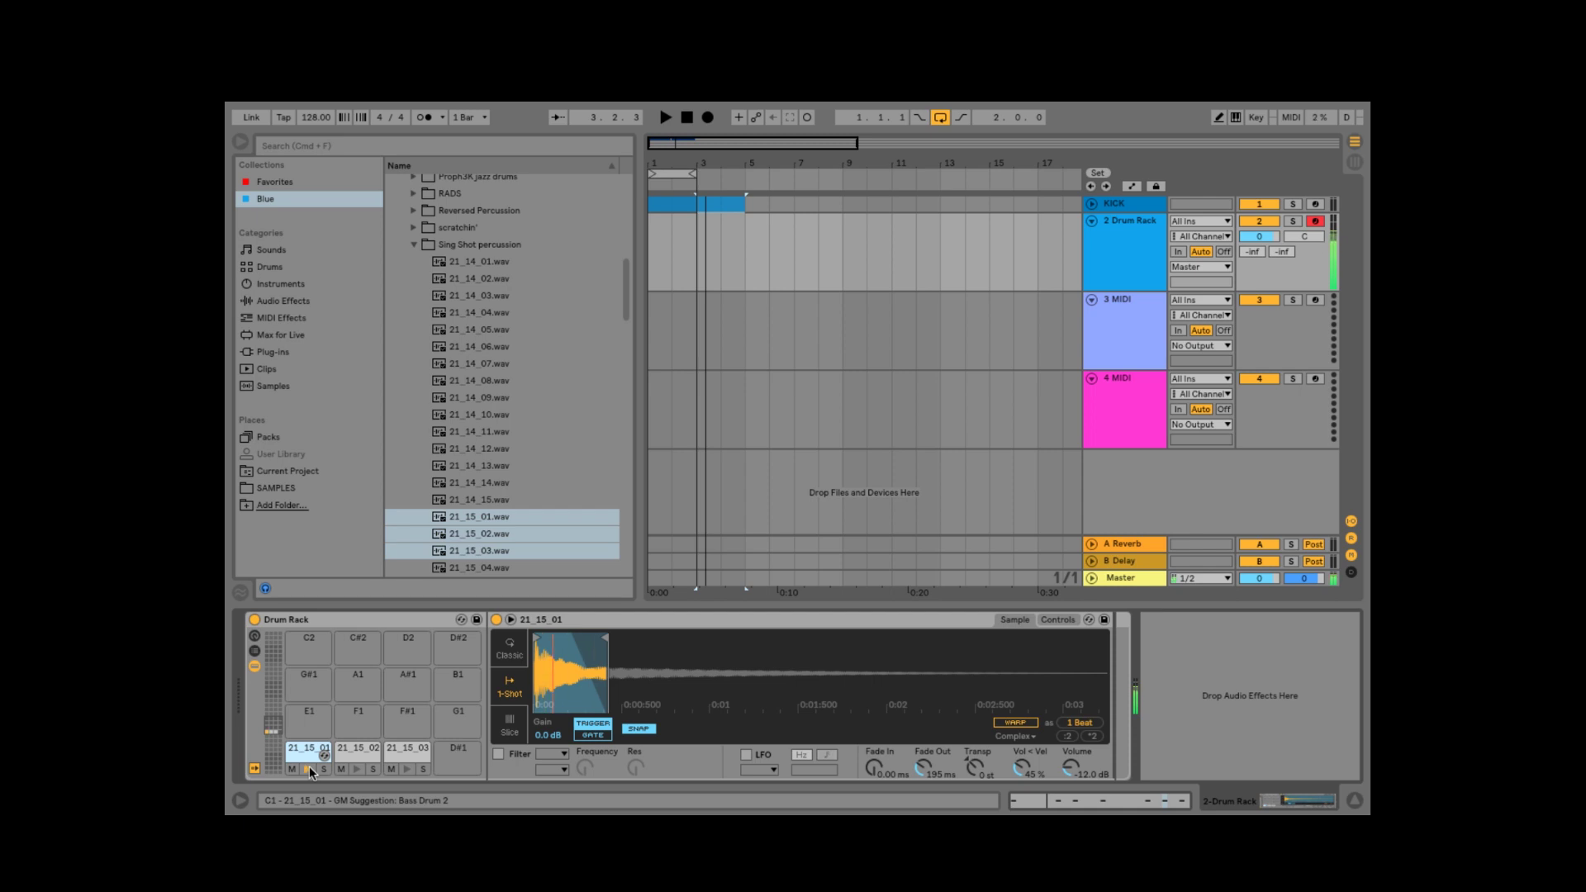
Shorten the end of the 21_15_02 sample on the C#1 pad and audition it
{"action": "left_click", "coordinate": [360, 765]}
{"action": "mouse_move", "coordinate": [1104, 638]}
{"action": "left_mouse_down"}
{"action": "mouse_move", "coordinate": [1082, 652]}
{"action": "mouse_move", "coordinate": [718, 653]}
{"action": "left_mouse_up"}
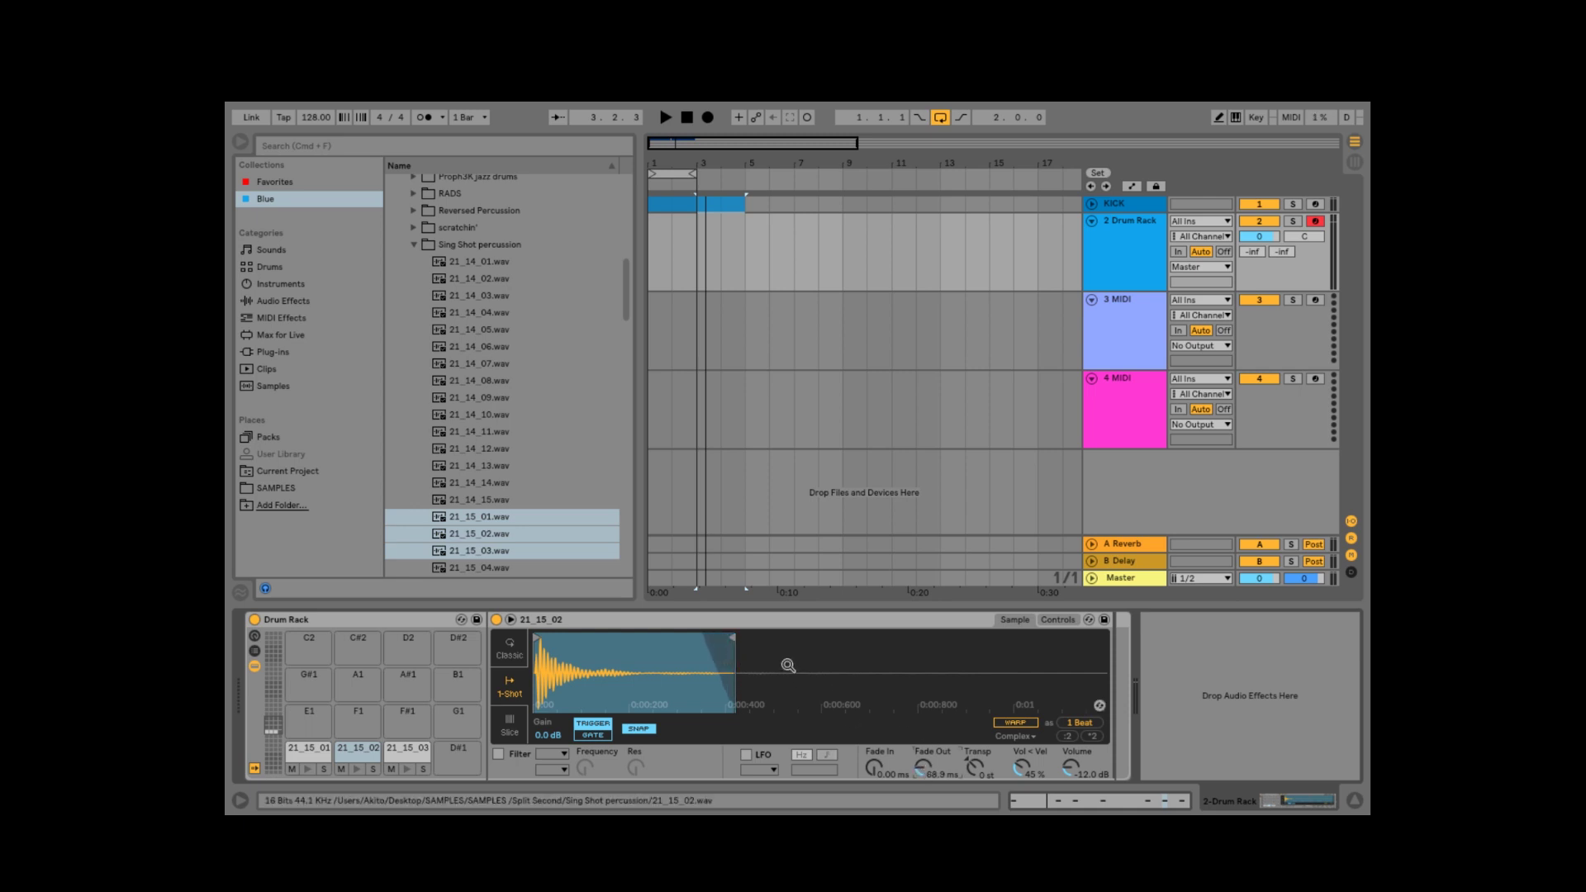
{"action": "mouse_move", "coordinate": [733, 638]}
{"action": "left_mouse_down"}
{"action": "mouse_move", "coordinate": [874, 638]}
{"action": "mouse_move", "coordinate": [628, 638]}
{"action": "mouse_move", "coordinate": [700, 638]}
{"action": "left_mouse_up"}
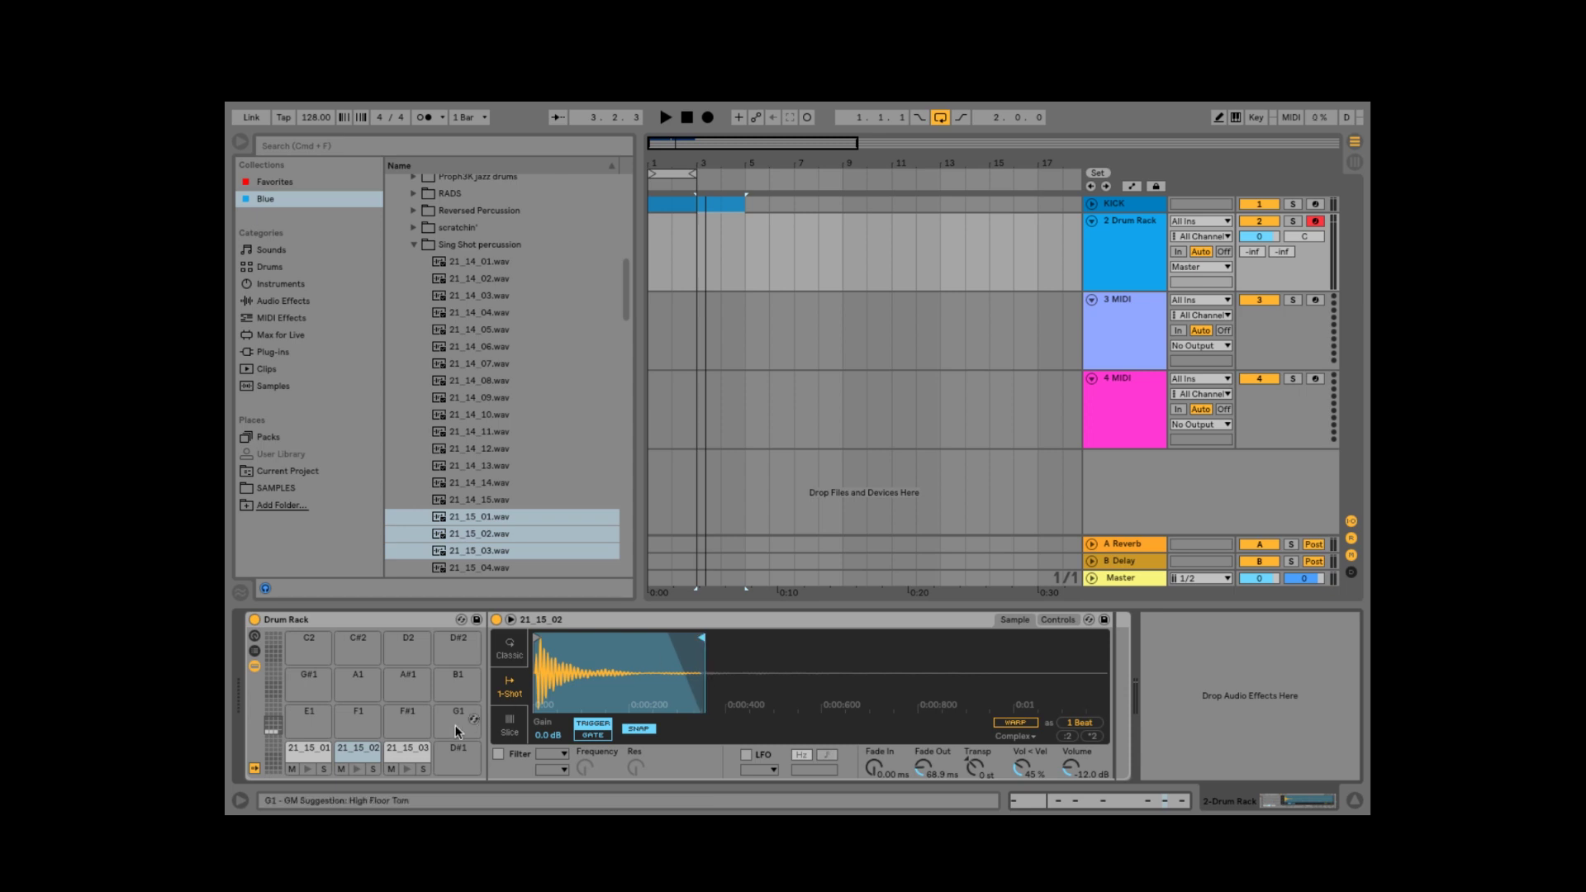
{"action": "left_click", "coordinate": [357, 766]}
Trim the silence from the start of the 21_15_03 sample so it begins on its first transient
{"action": "left_click", "coordinate": [407, 747]}
{"action": "scroll", "coordinate": [536, 637], "scroll_direction": "up", "scroll_amount": 10}
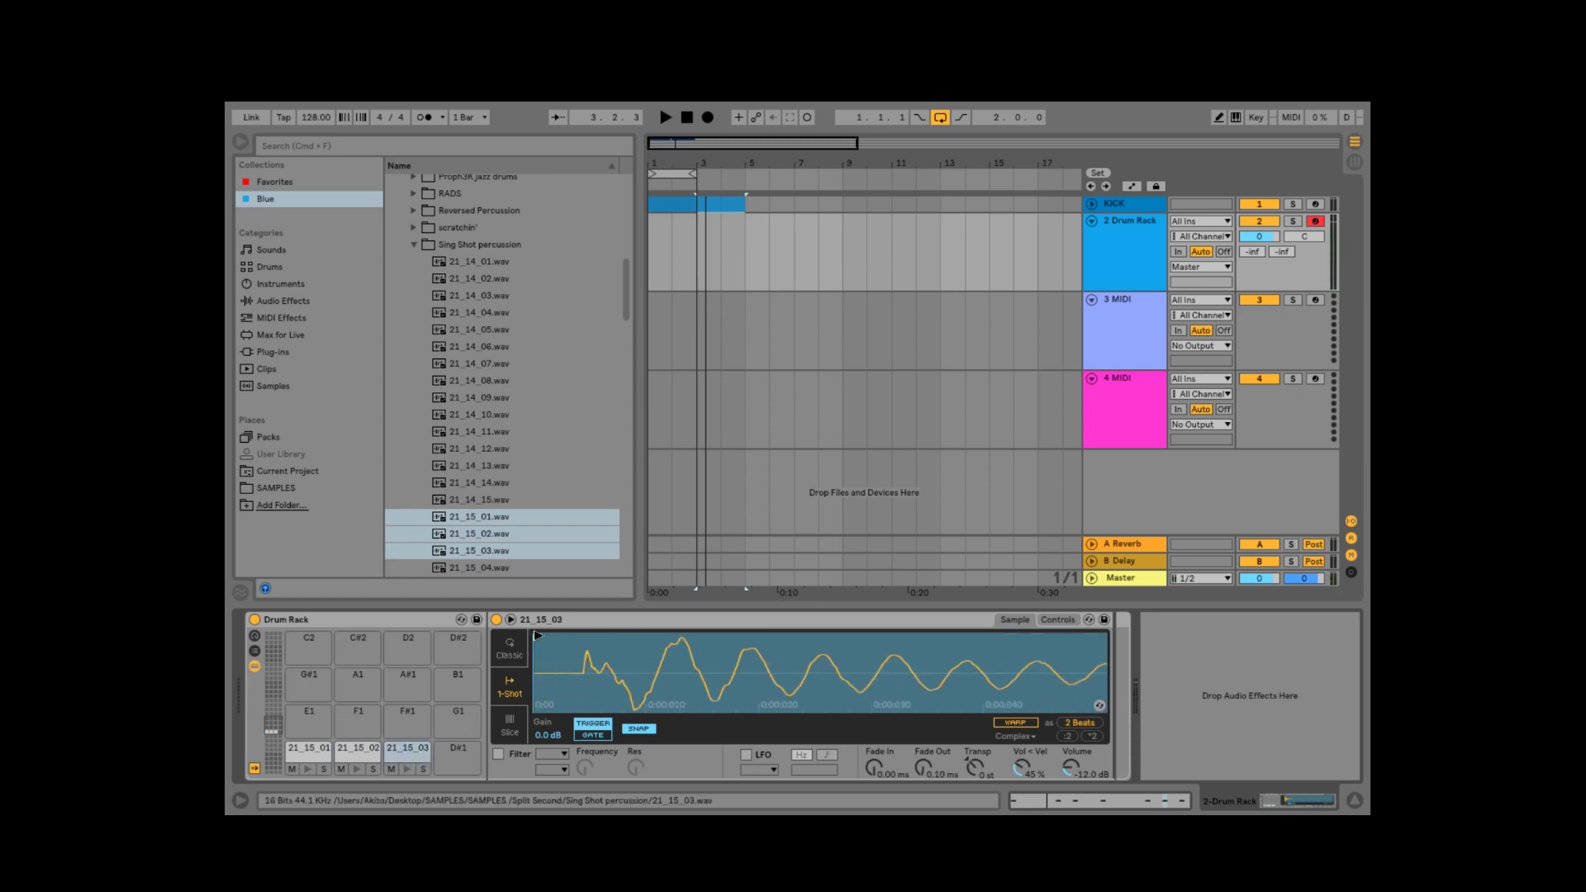
{"action": "left_click_drag", "start_coordinate": [537, 635], "coordinate": [583, 636]}
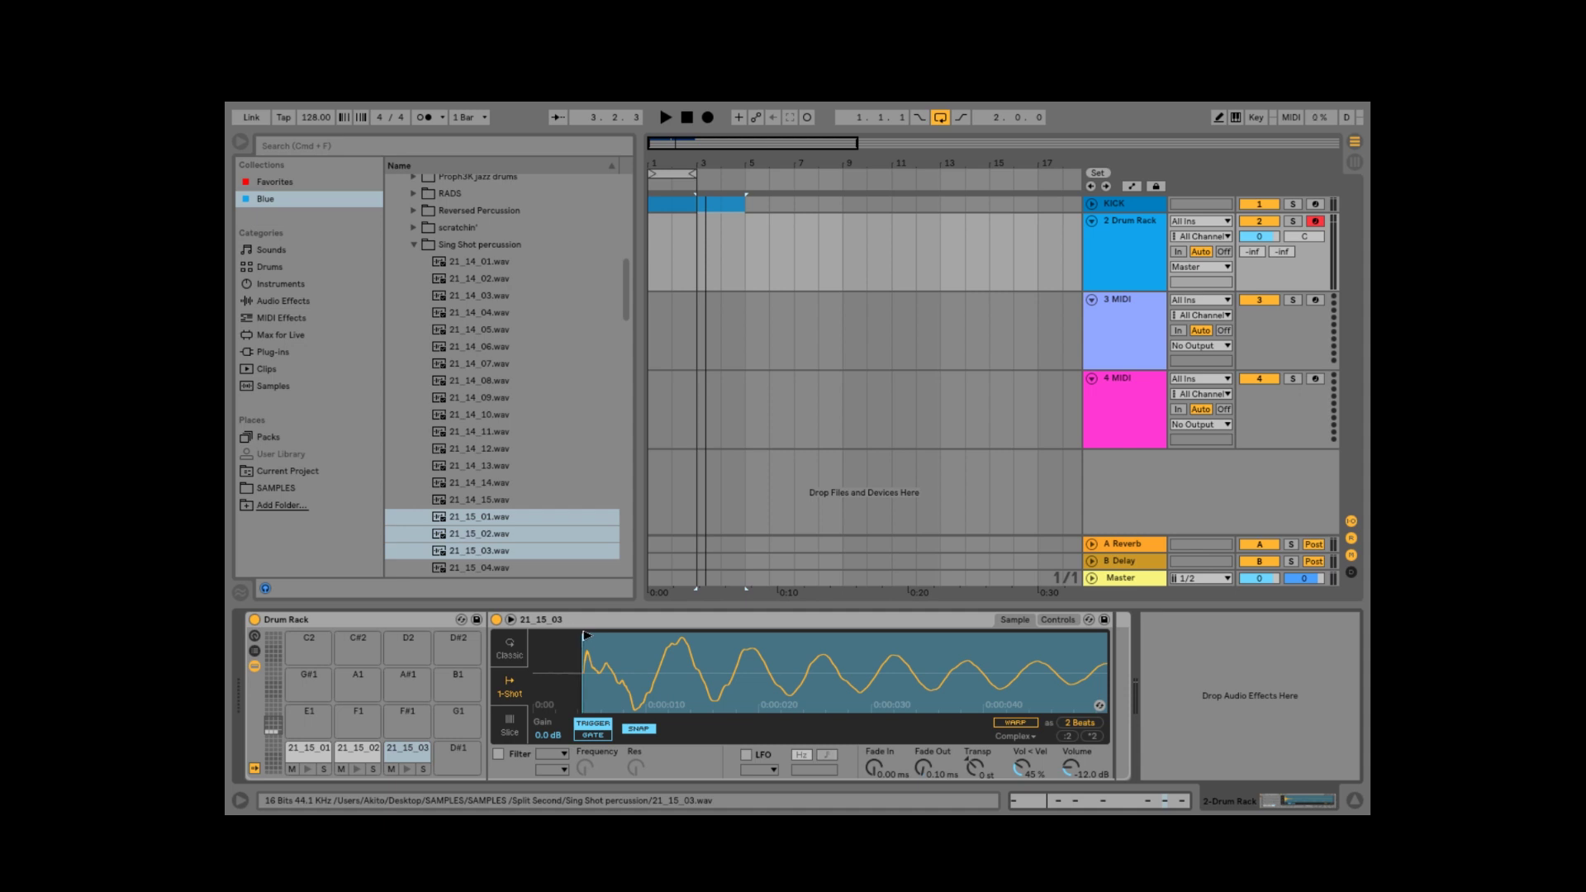
Trim the silence from the start of the 21_15_02 sample so it begins on its first transient
{"action": "left_click", "coordinate": [361, 752]}
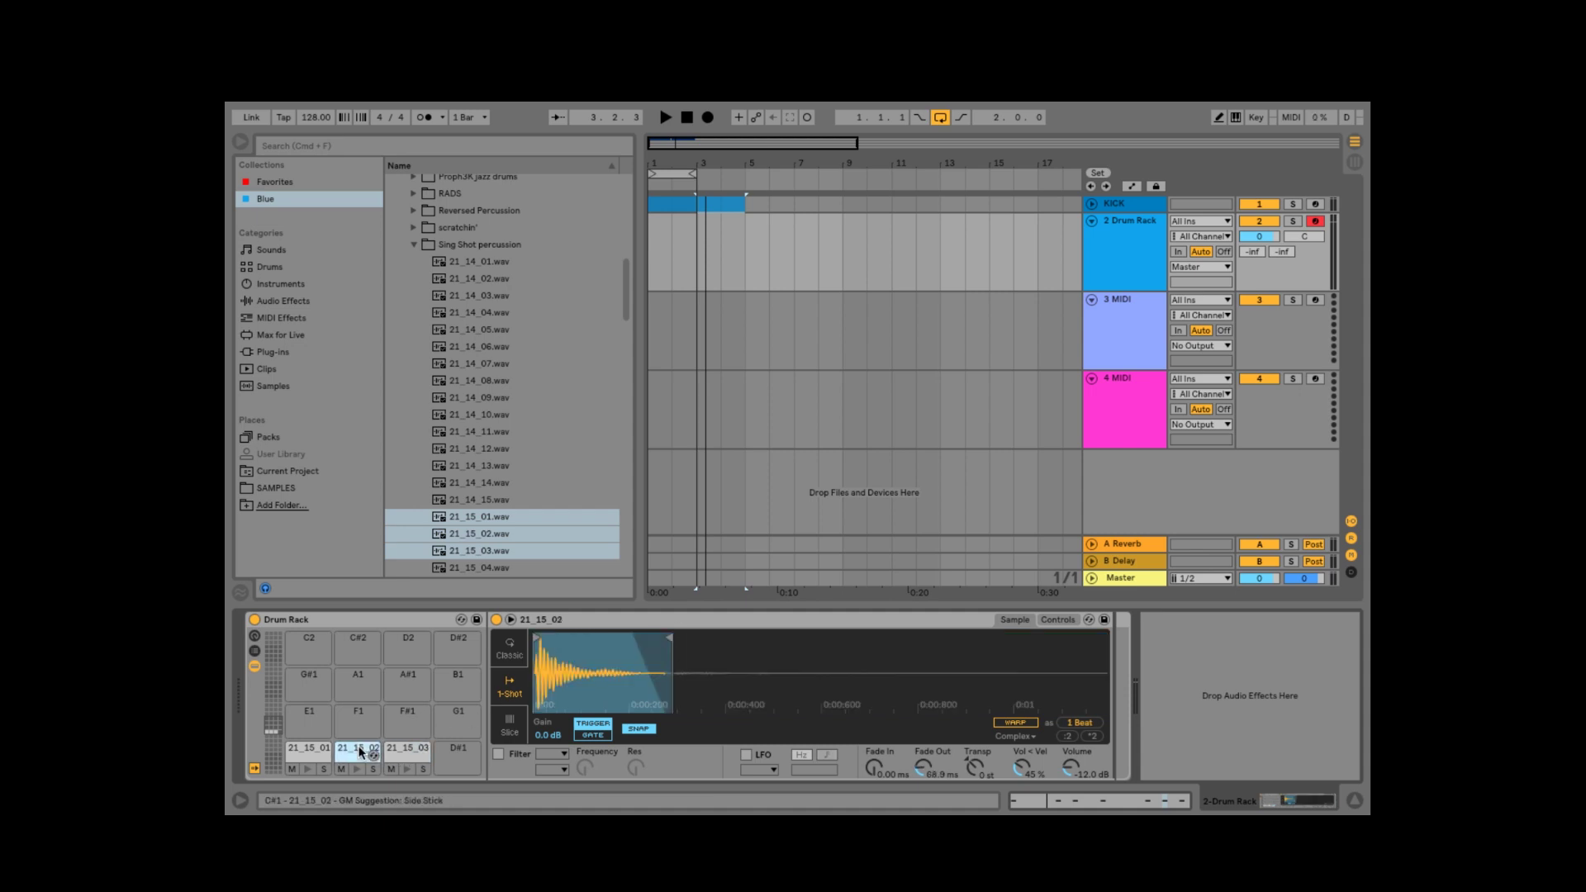
{"action": "scroll", "coordinate": [534, 652], "scroll_direction": "up", "scroll_amount": 5}
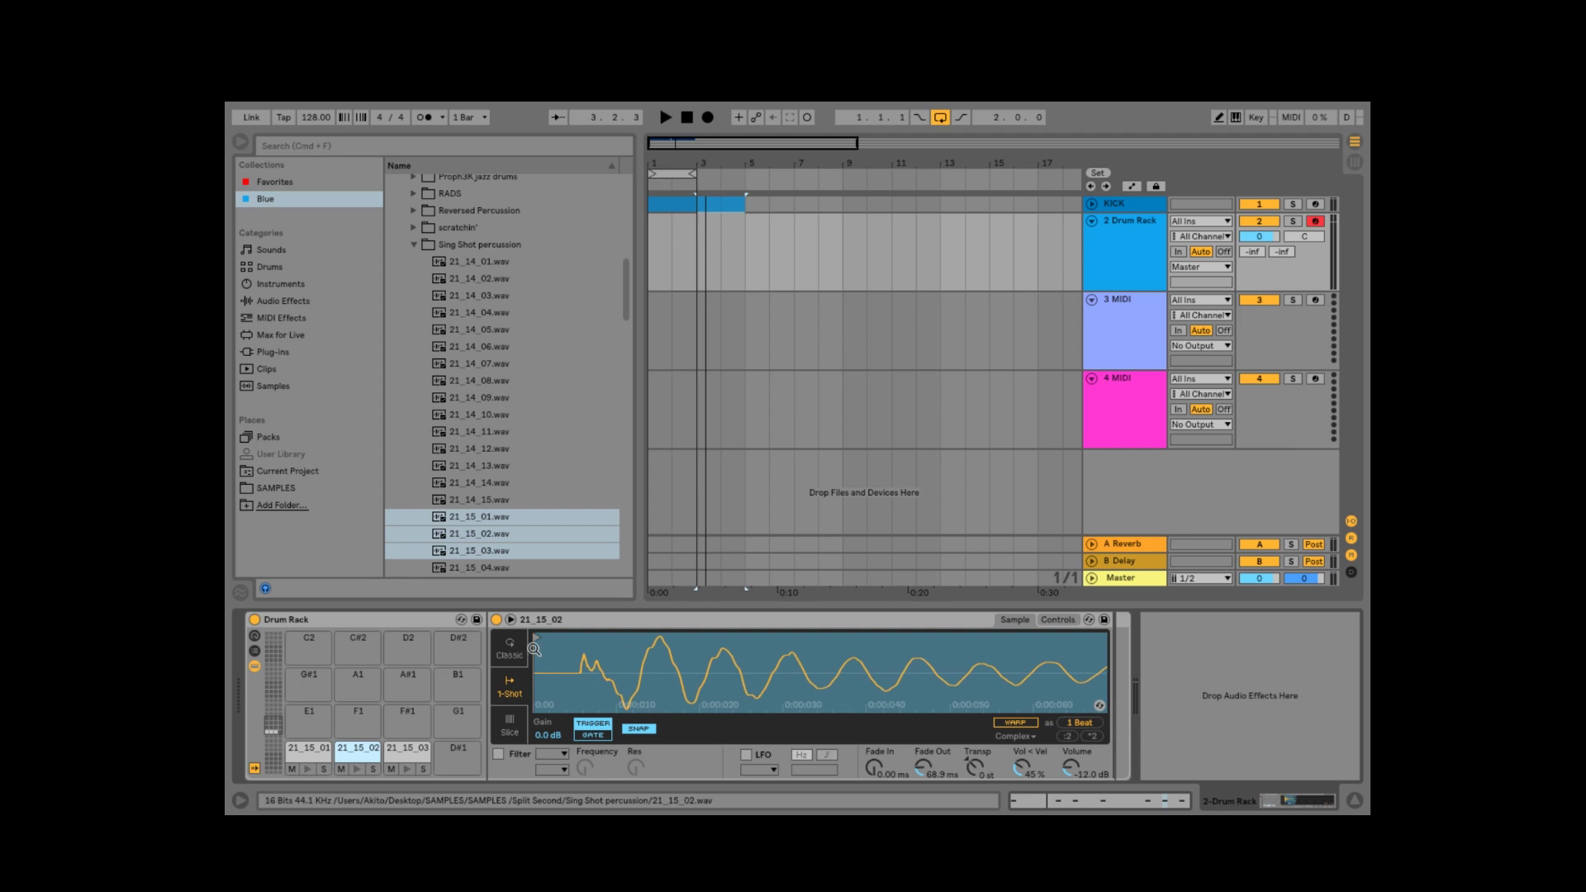
{"action": "left_click_drag", "start_coordinate": [539, 636], "coordinate": [590, 636]}
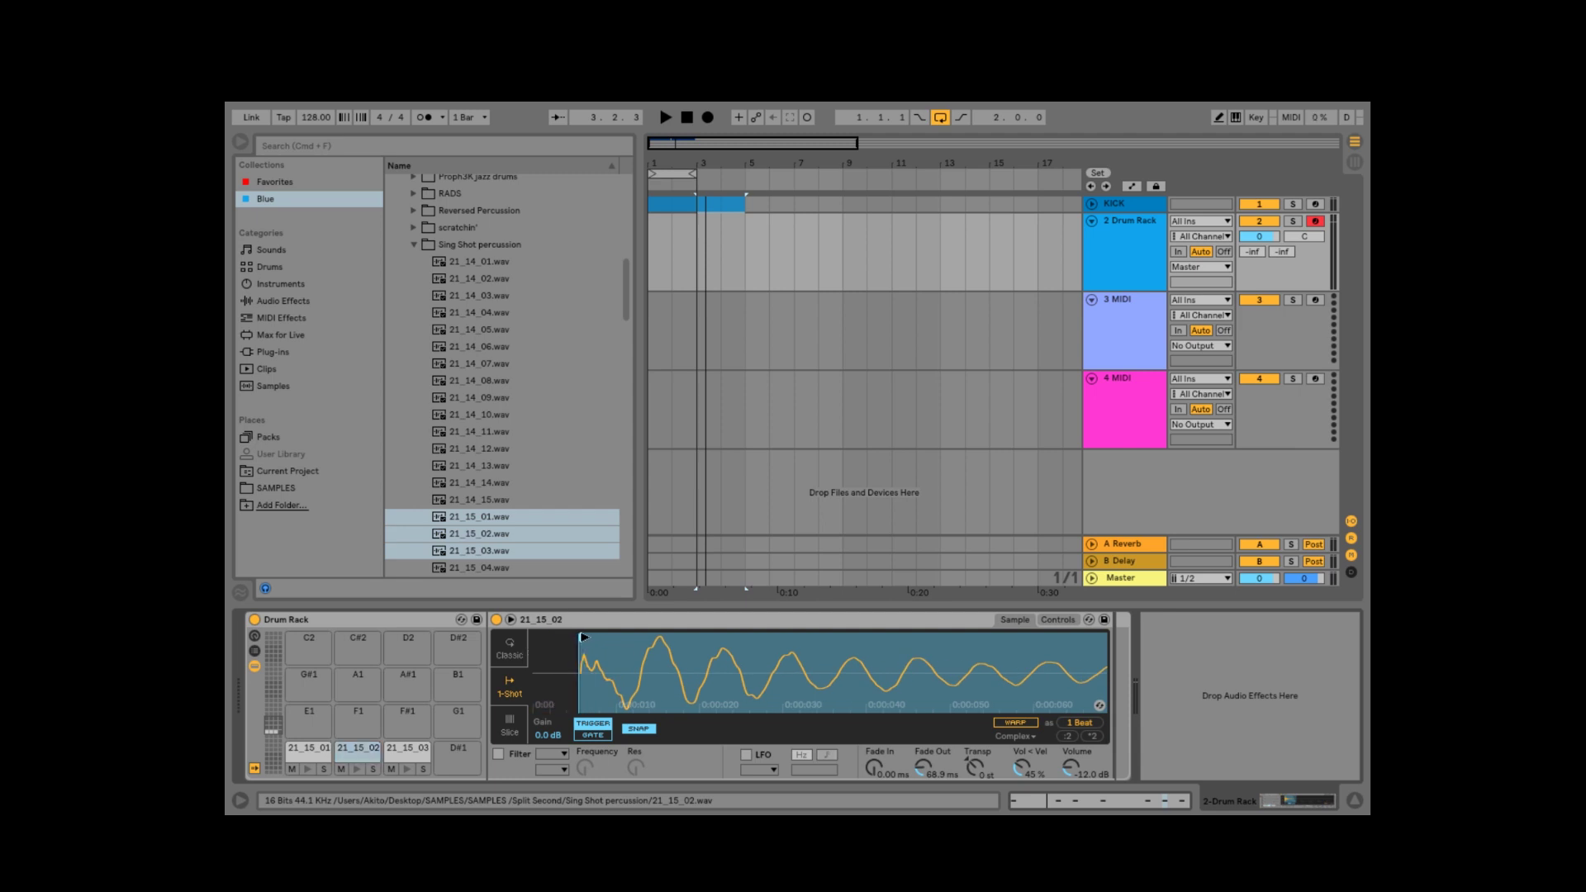
{"action": "scroll", "coordinate": [596, 657], "scroll_direction": "up", "scroll_amount": 5}
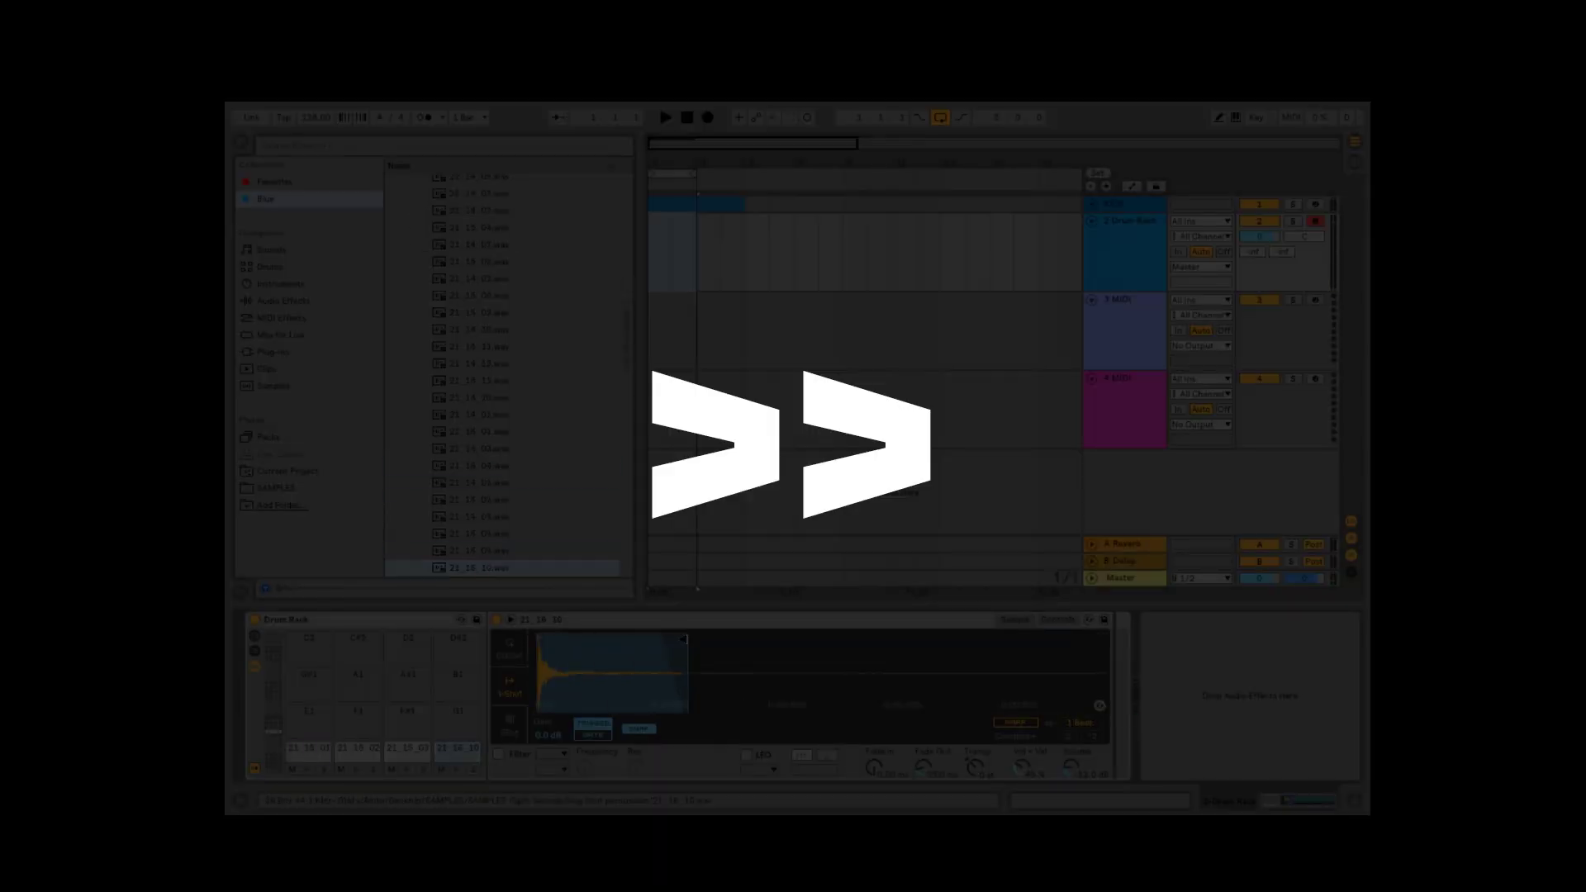
Load another percussion sample onto the E1 pad and audition the drum sounds in the empty two-bar clip
{"action": "left_click_drag", "start_coordinate": [481, 568], "coordinate": [302, 731]}
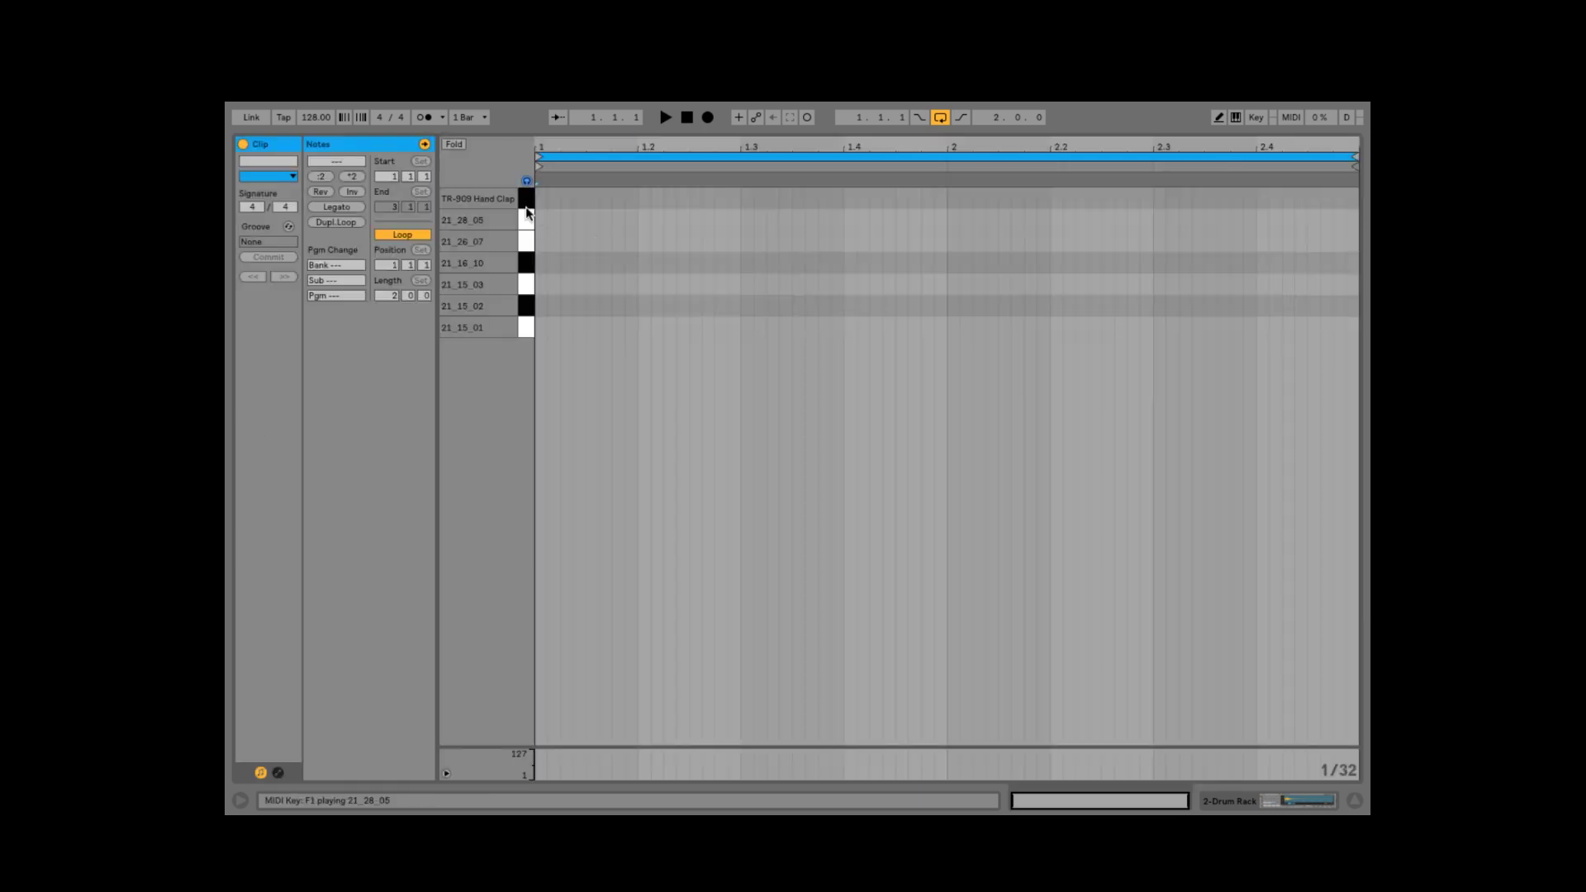
{"action": "left_click", "coordinate": [523, 329]}
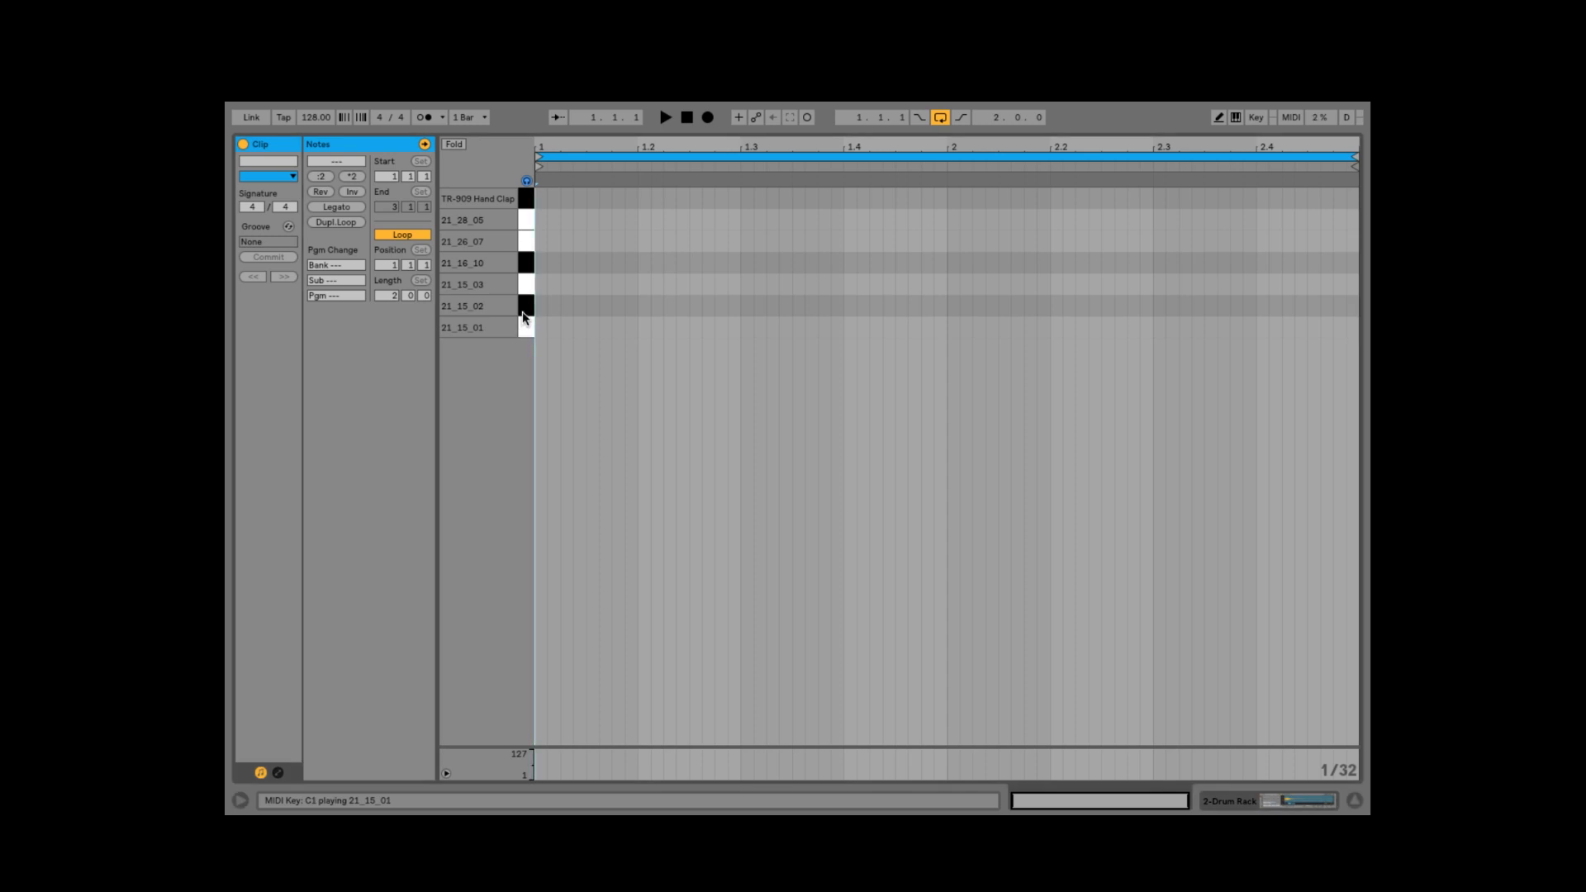
{"action": "left_click", "coordinate": [525, 250]}
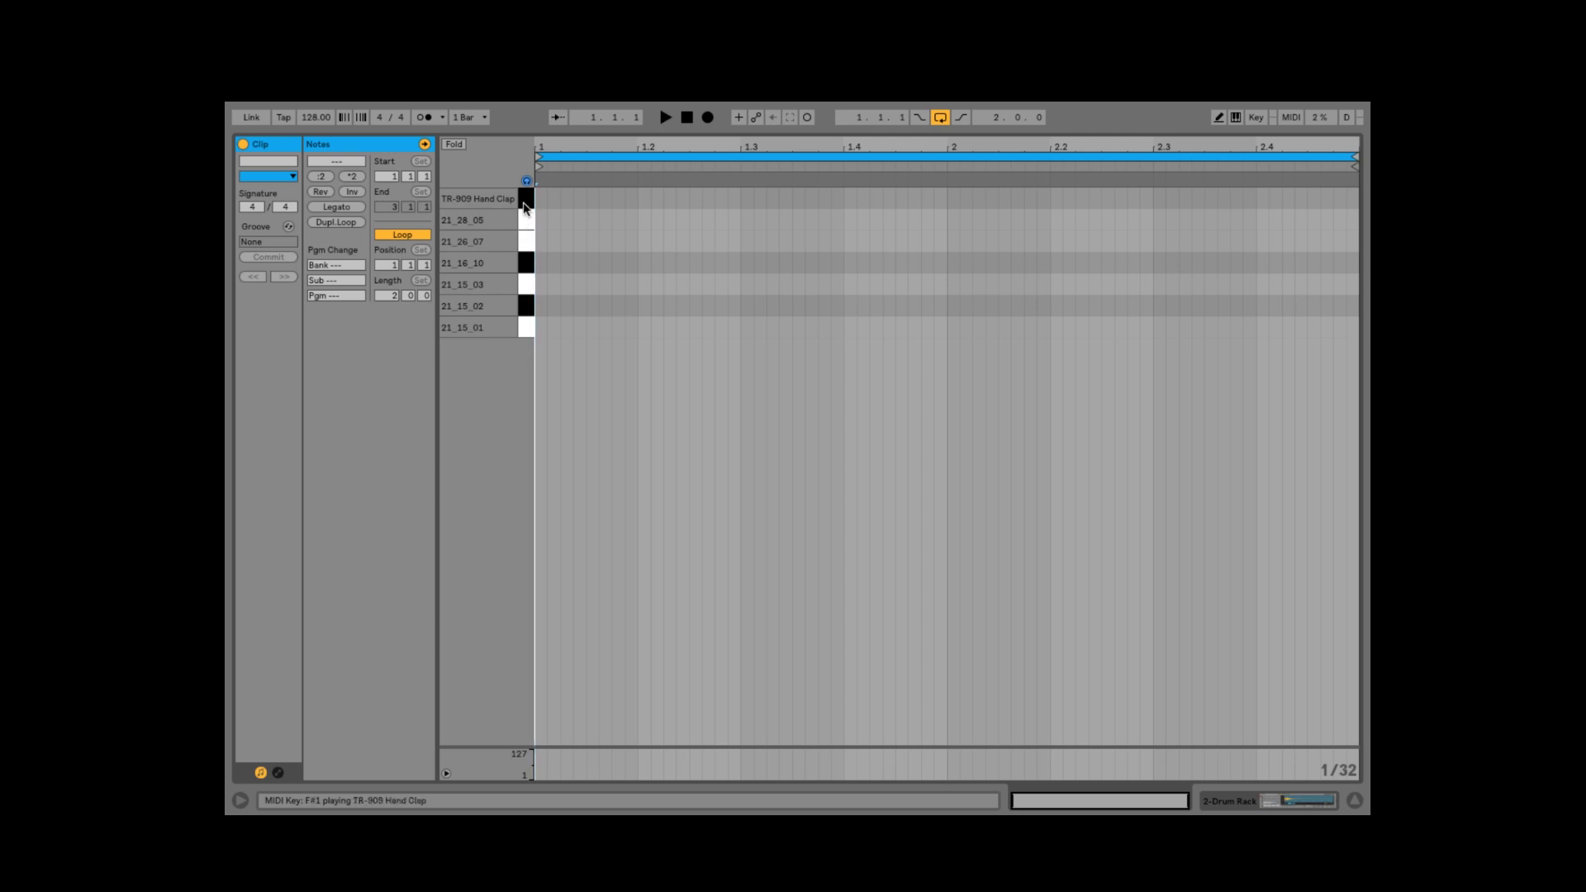
{"action": "left_click", "coordinate": [524, 206]}
Place a 21_15_02 note at 1.1.1 and a 21_15_03 note at 1.1.4 in the percussion clip, and play the loop
{"action": "left_click", "coordinate": [525, 284]}
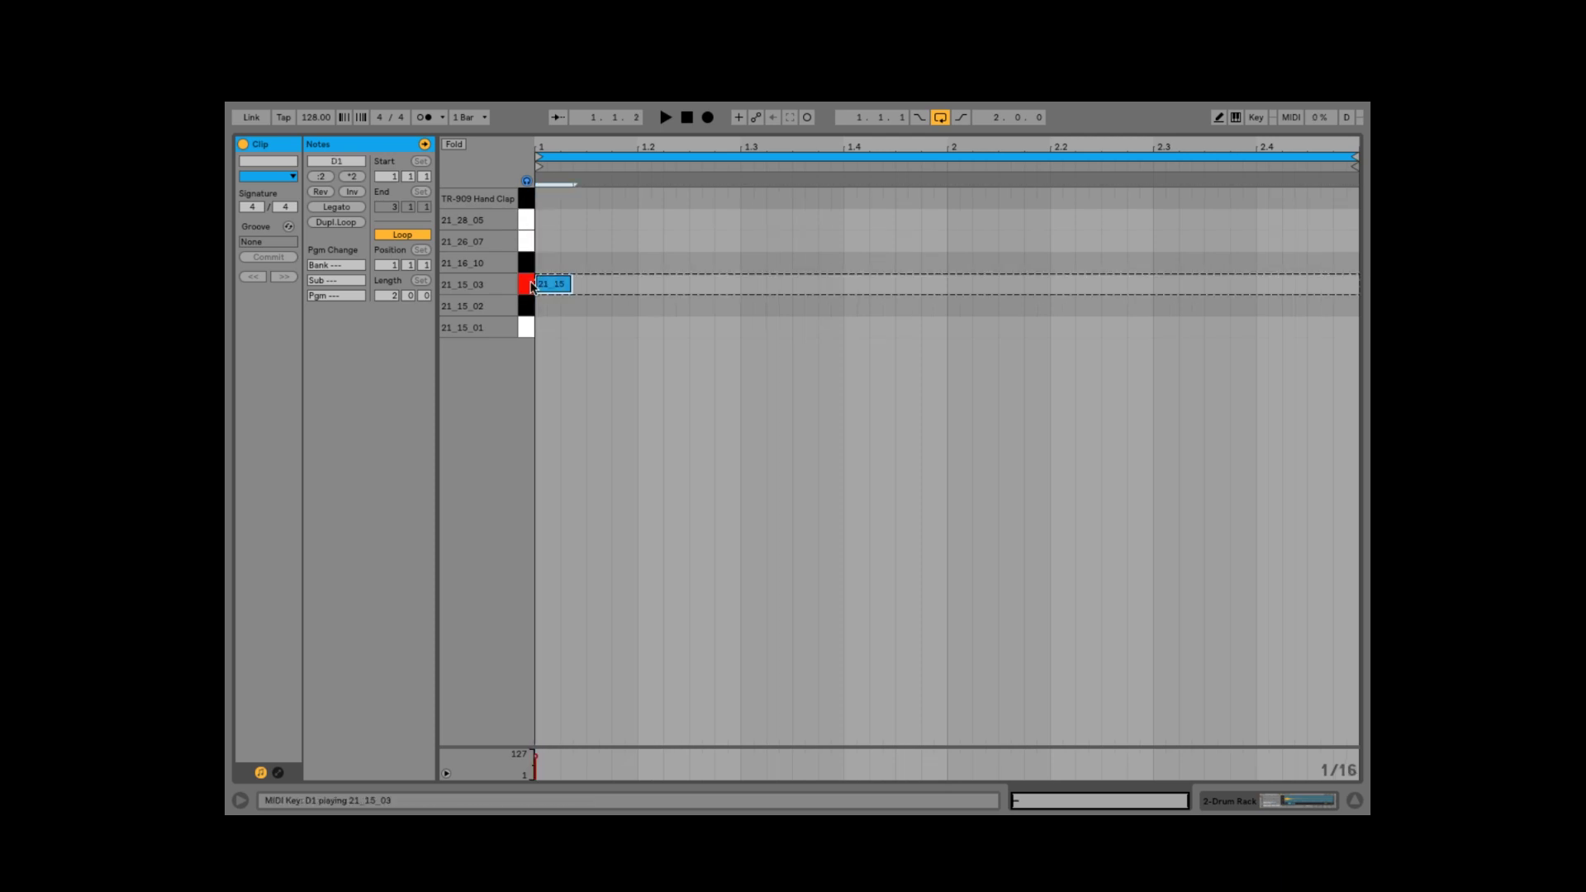
{"action": "left_click", "coordinate": [530, 305]}
{"action": "left_click", "coordinate": [531, 307]}
{"action": "left_click", "coordinate": [549, 305]}
{"action": "left_click_drag", "start_coordinate": [553, 289], "coordinate": [646, 290]}
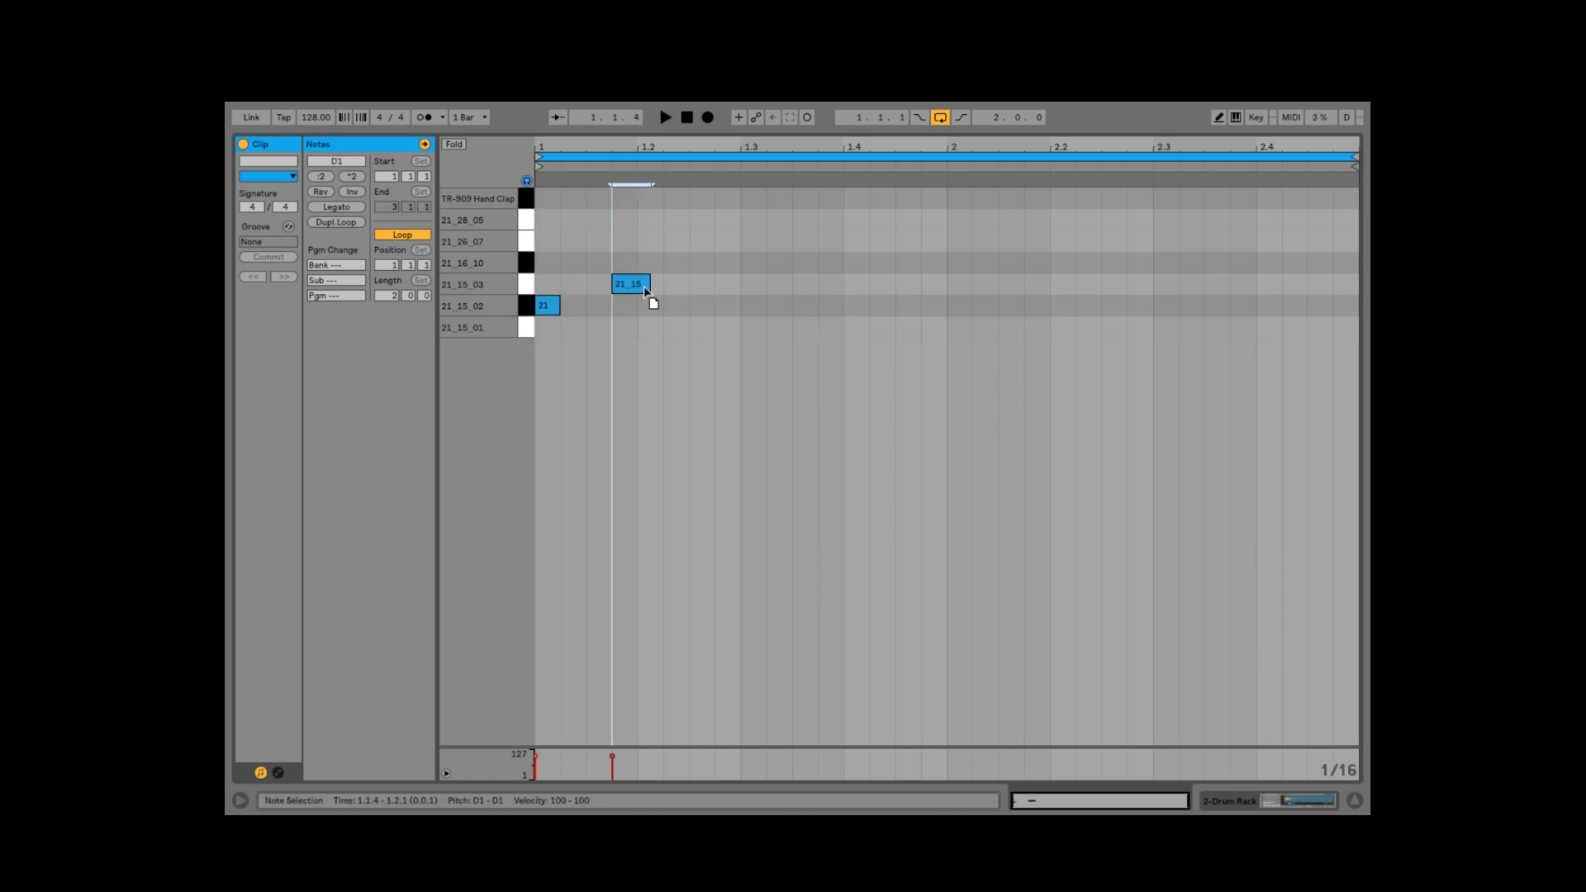
{"action": "key", "text": "space"}
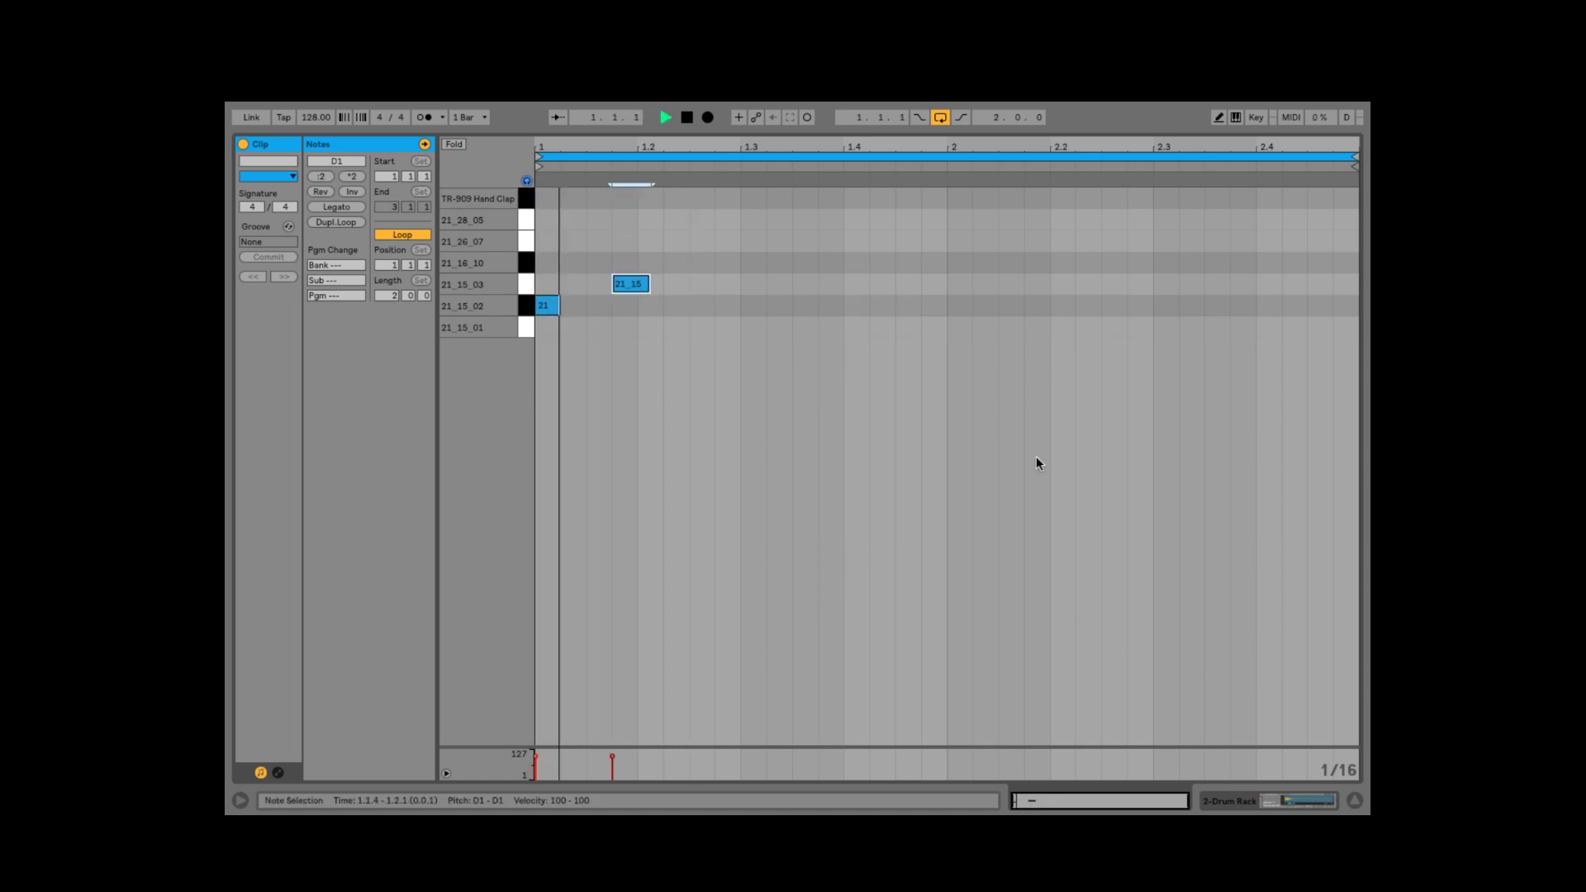
{"action": "left_click", "coordinate": [530, 266]}
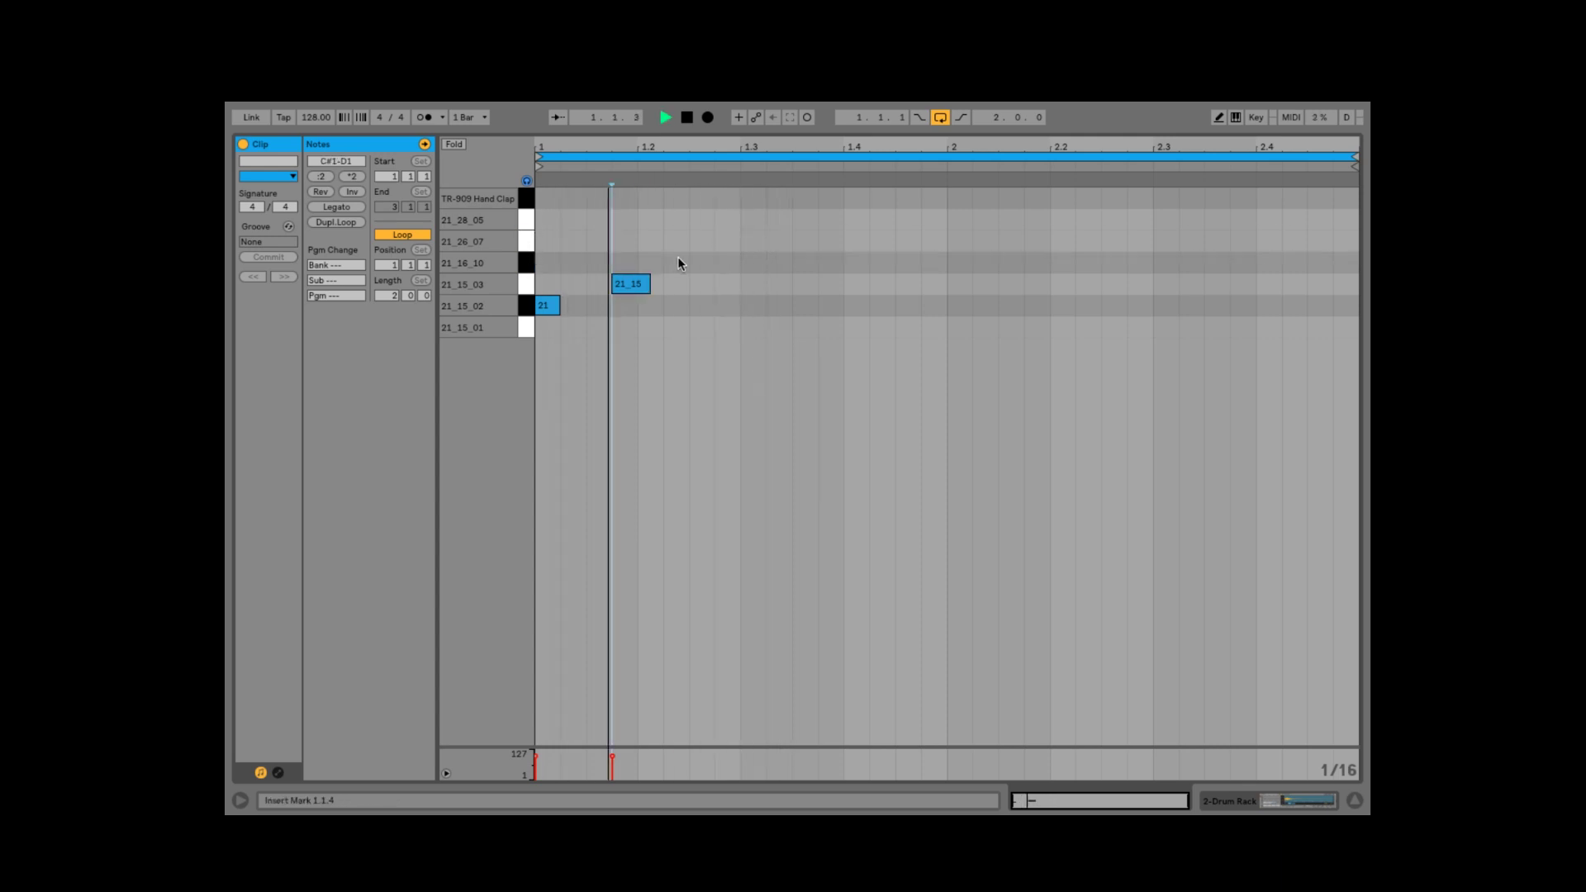
Add a 21_26_07 note at 1.2.3 and a 21_28_05 note at 1.3.3, checking them against the playing loop
{"action": "double_click", "coordinate": [697, 241]}
{"action": "left_click", "coordinate": [527, 223]}
{"action": "left_click", "coordinate": [527, 222]}
{"action": "key", "text": "space"}
{"action": "double_click", "coordinate": [752, 220]}
{"action": "key", "text": "space"}
{"action": "key", "text": "space"}
{"action": "left_click_drag", "start_coordinate": [776, 219], "coordinate": [813, 223]}
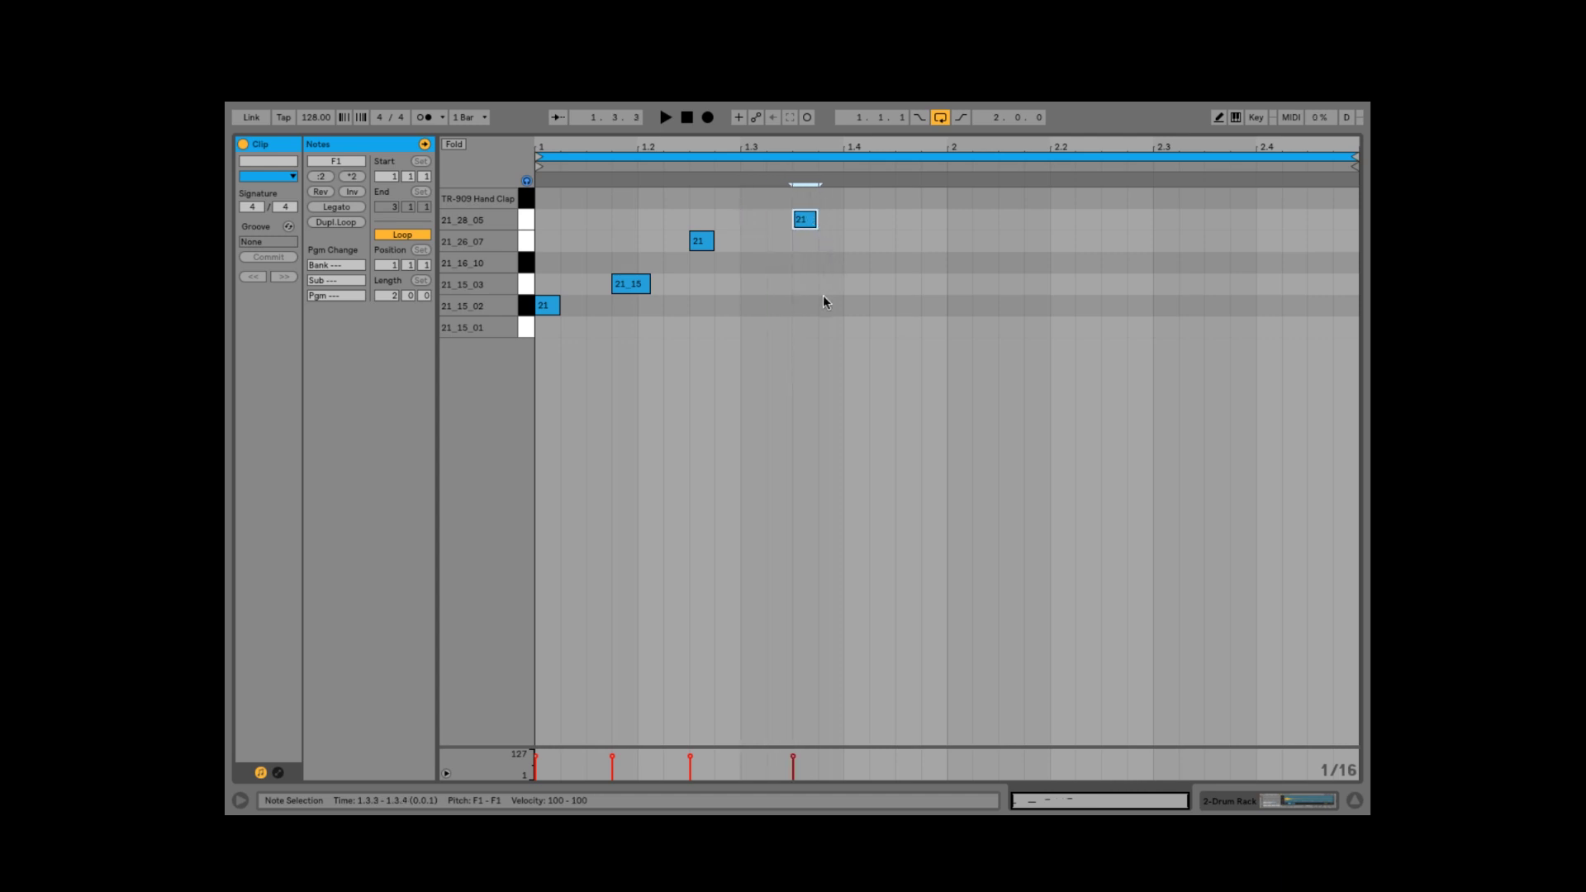
Audition the pads, add 21_15_02 notes at 2.1.1 and 2.2.2 and 21_15_03 notes at 2.1.4 and 2.2.3, and play the loop
{"action": "left_click", "coordinate": [523, 202]}
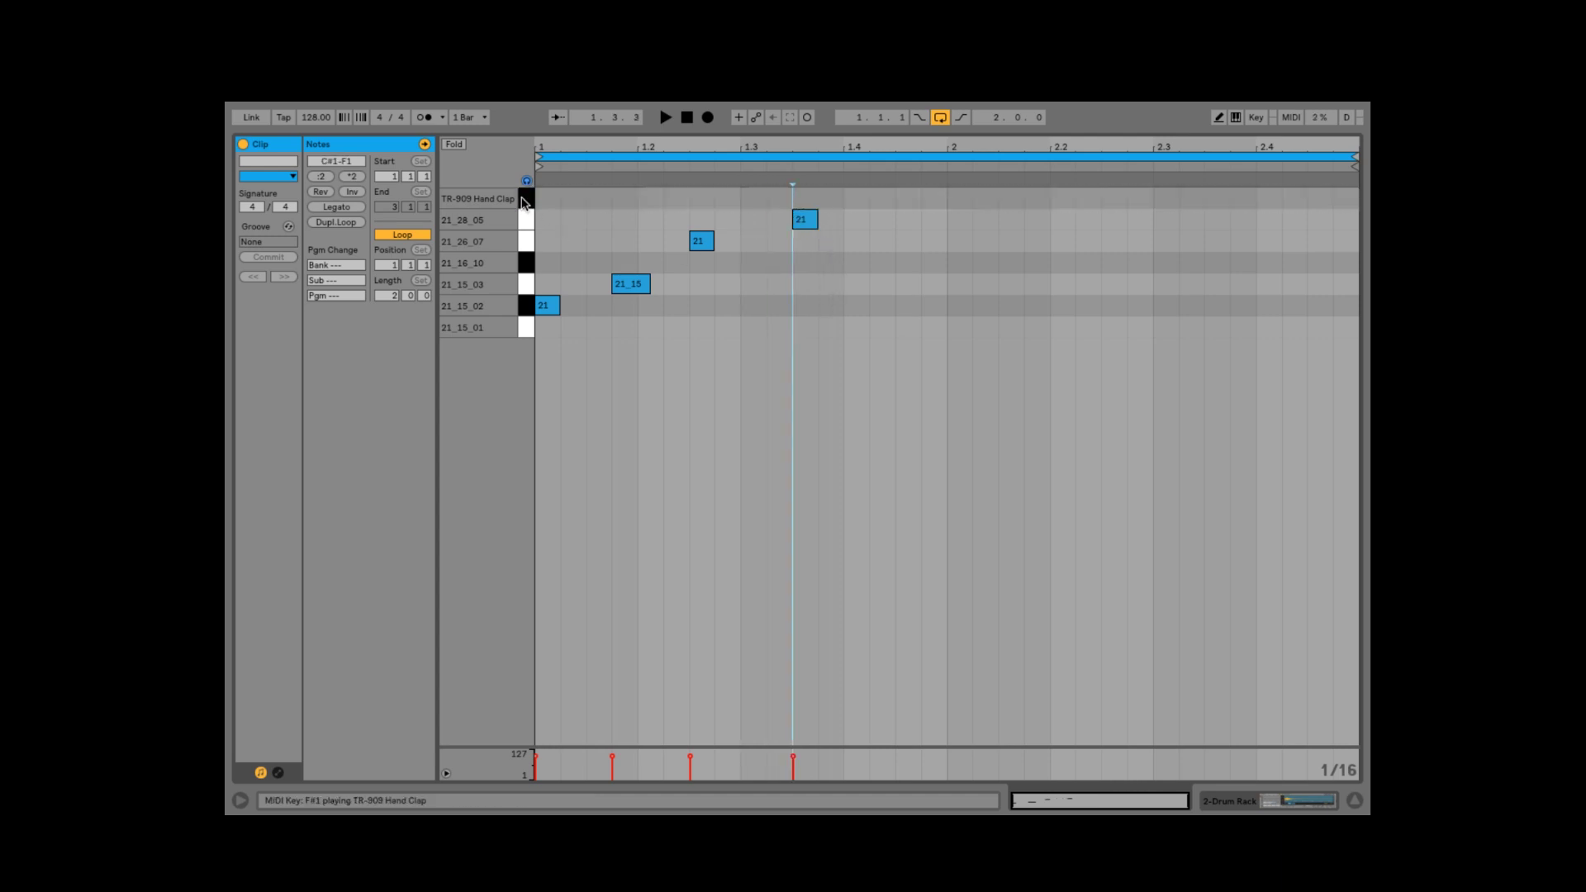
{"action": "left_click", "coordinate": [531, 284]}
{"action": "left_click", "coordinate": [526, 321]}
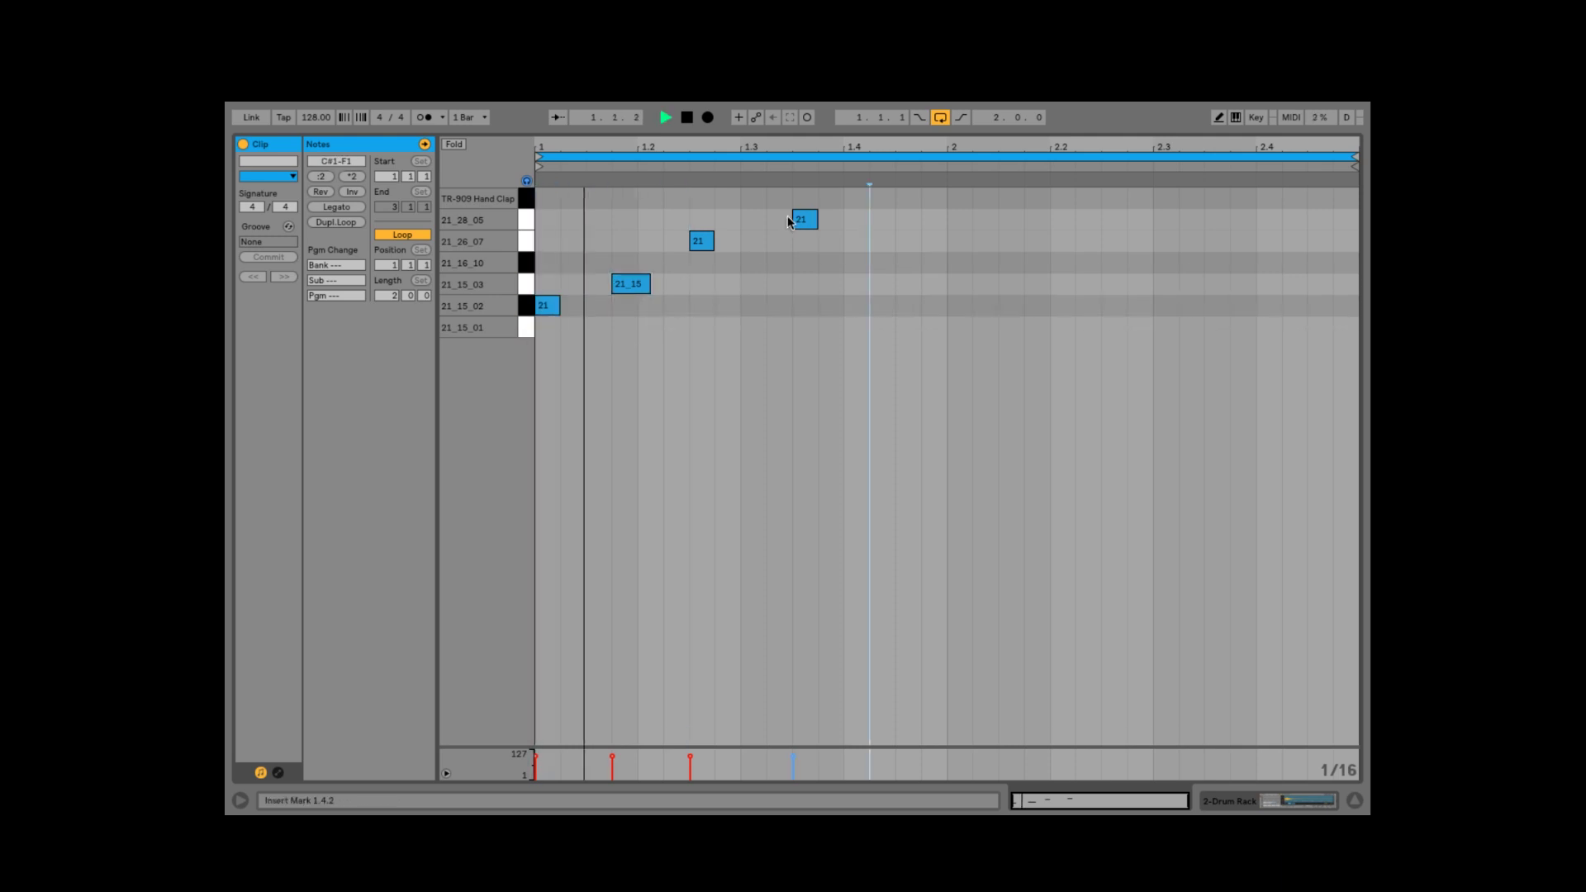
{"action": "double_click", "coordinate": [958, 308]}
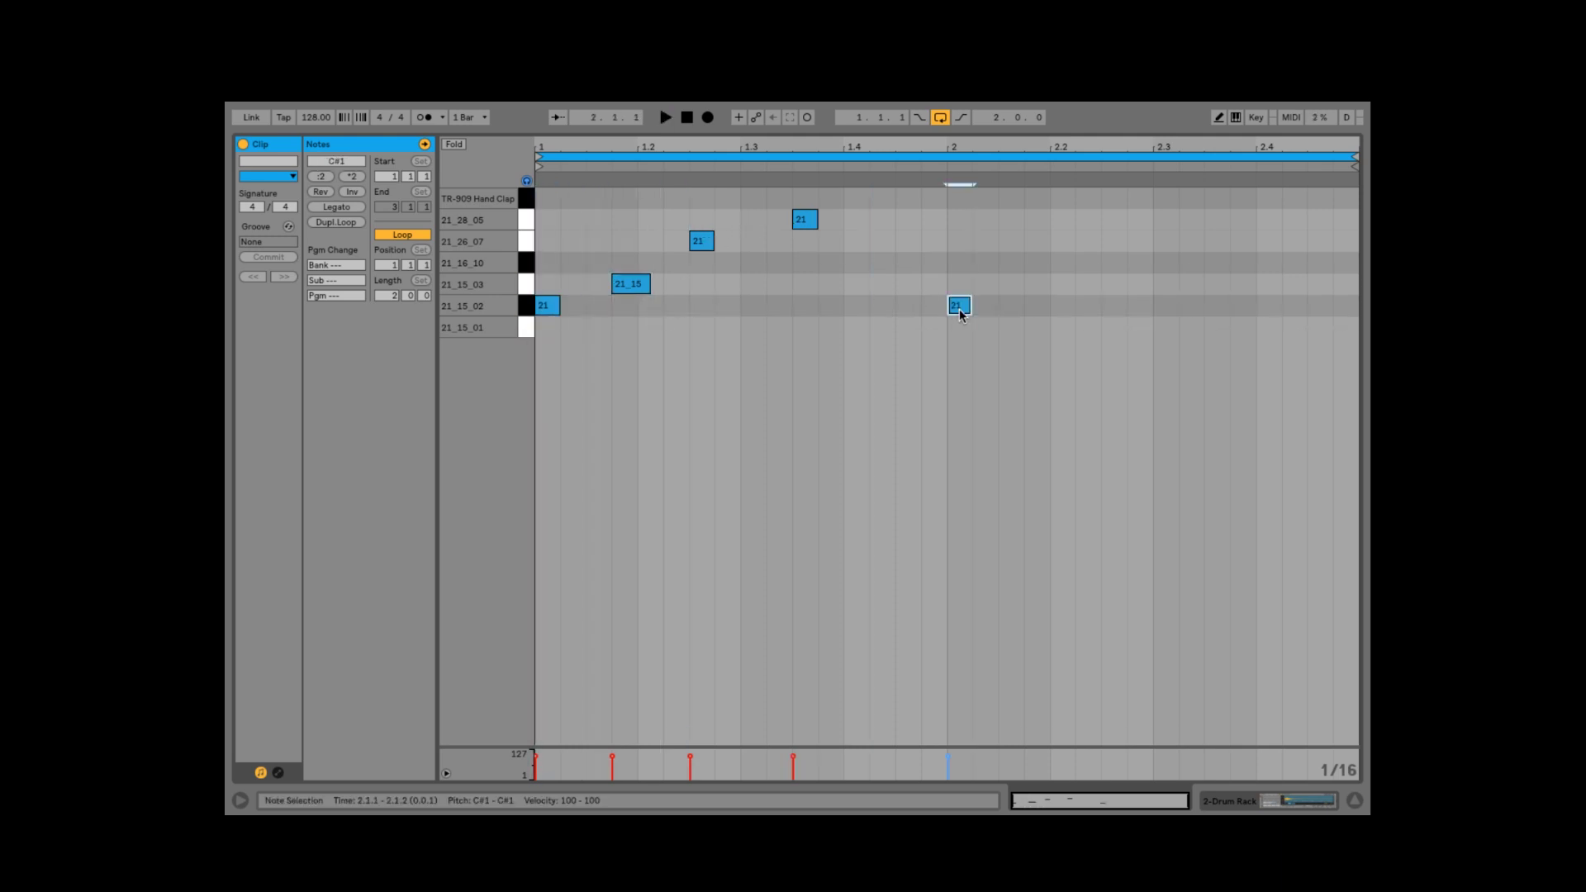
{"action": "double_click", "coordinate": [1030, 284]}
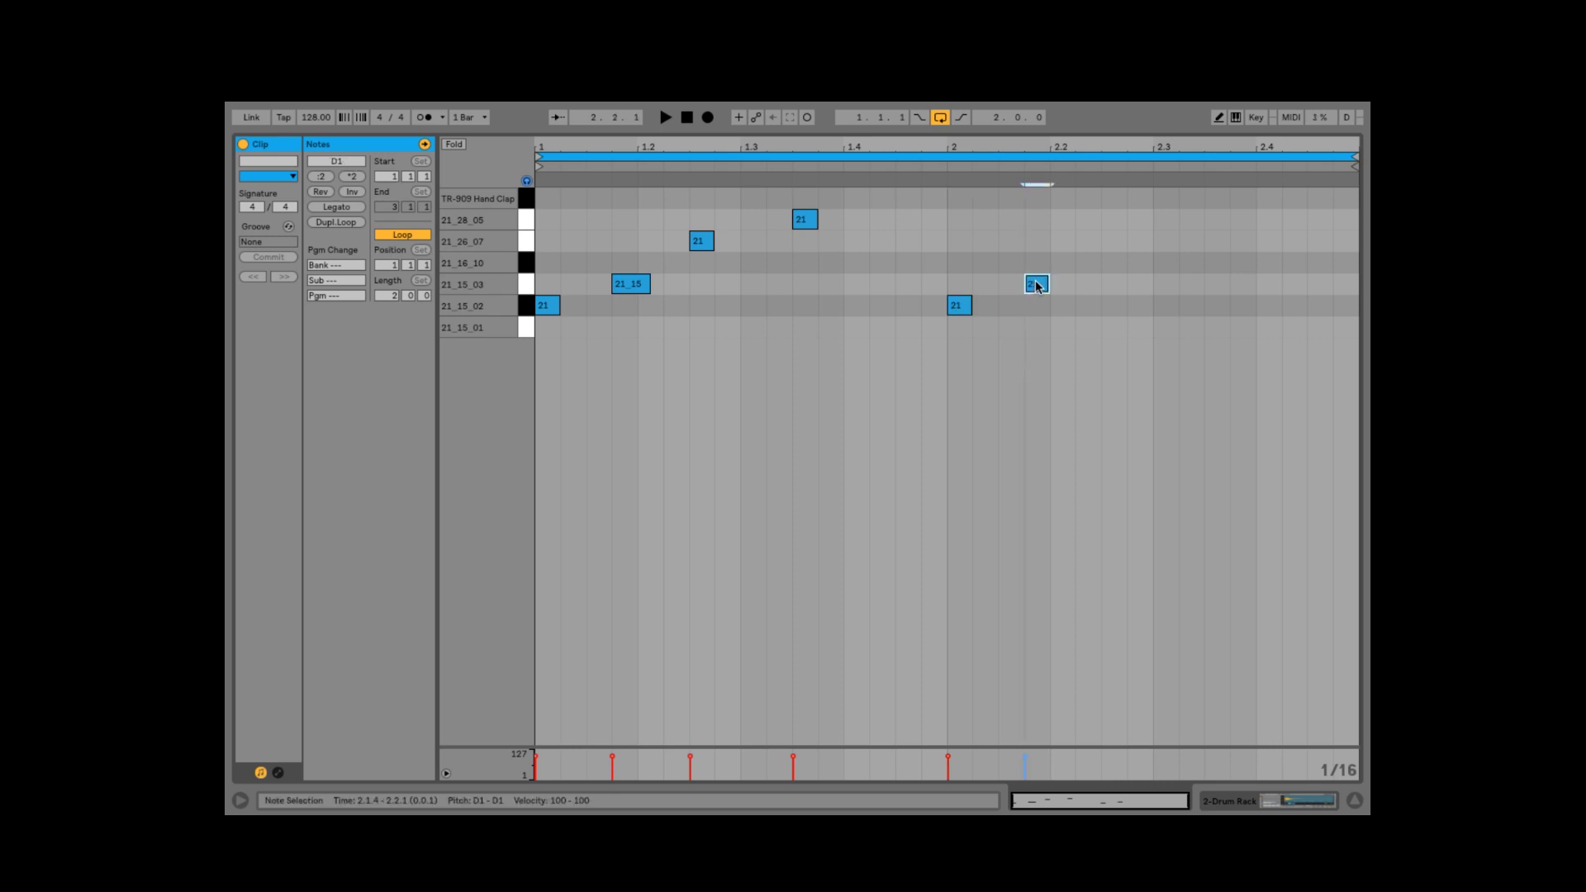
{"action": "double_click", "coordinate": [1089, 305]}
{"action": "double_click", "coordinate": [1114, 282]}
{"action": "key", "text": "space"}
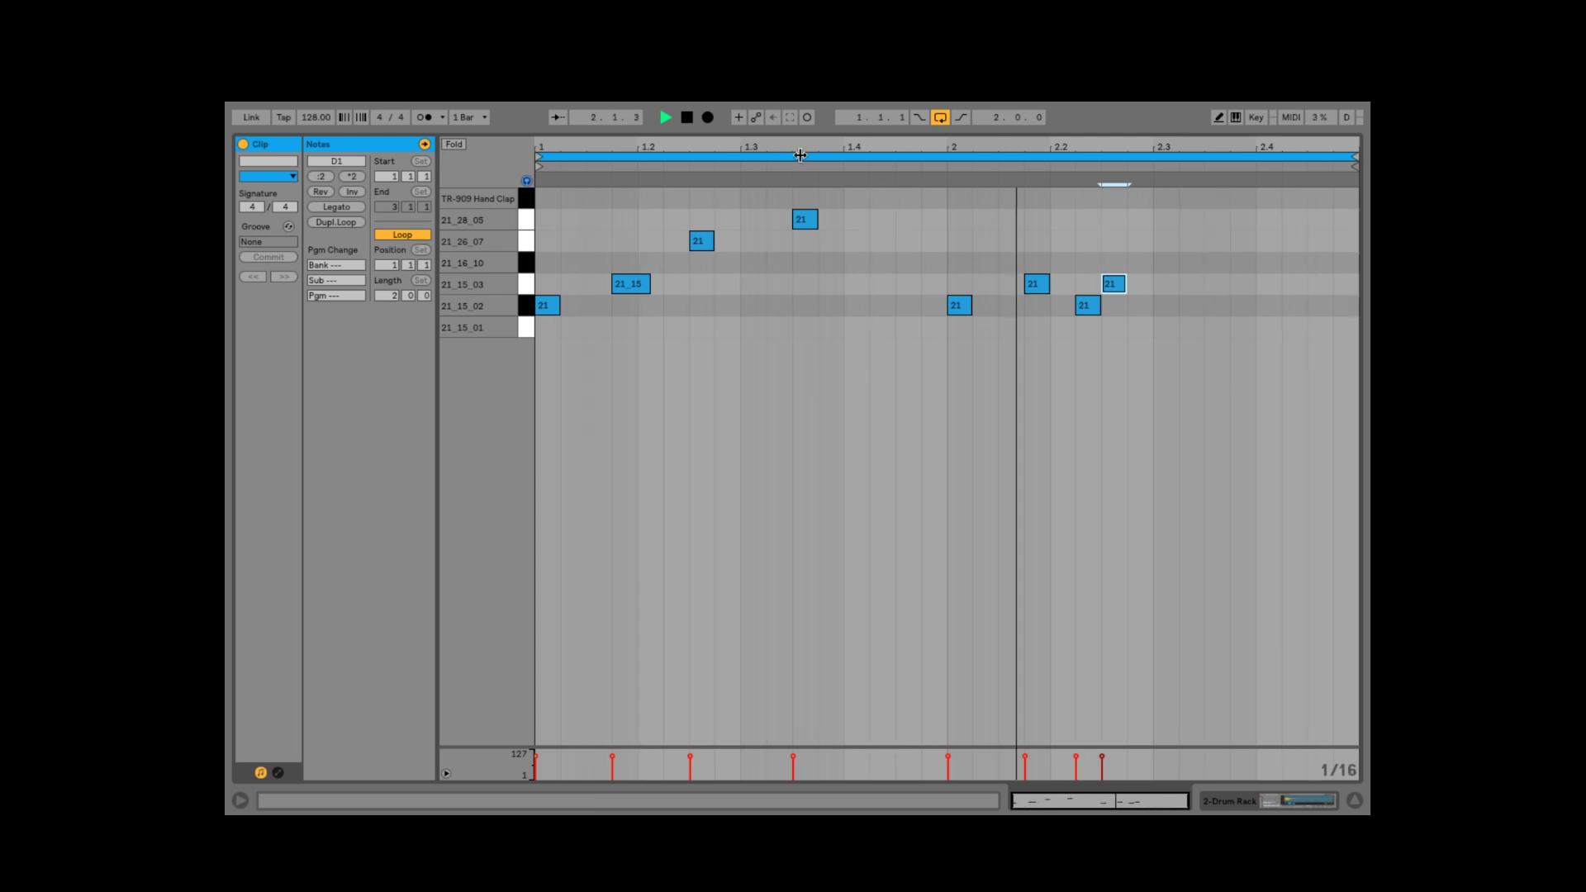
Place 21_16_10 notes at 1.3.1, 1.4.2 and 1.4.4, with the 1.4.2 note at velocity 56, and play the loop
{"action": "left_click", "coordinate": [690, 262]}
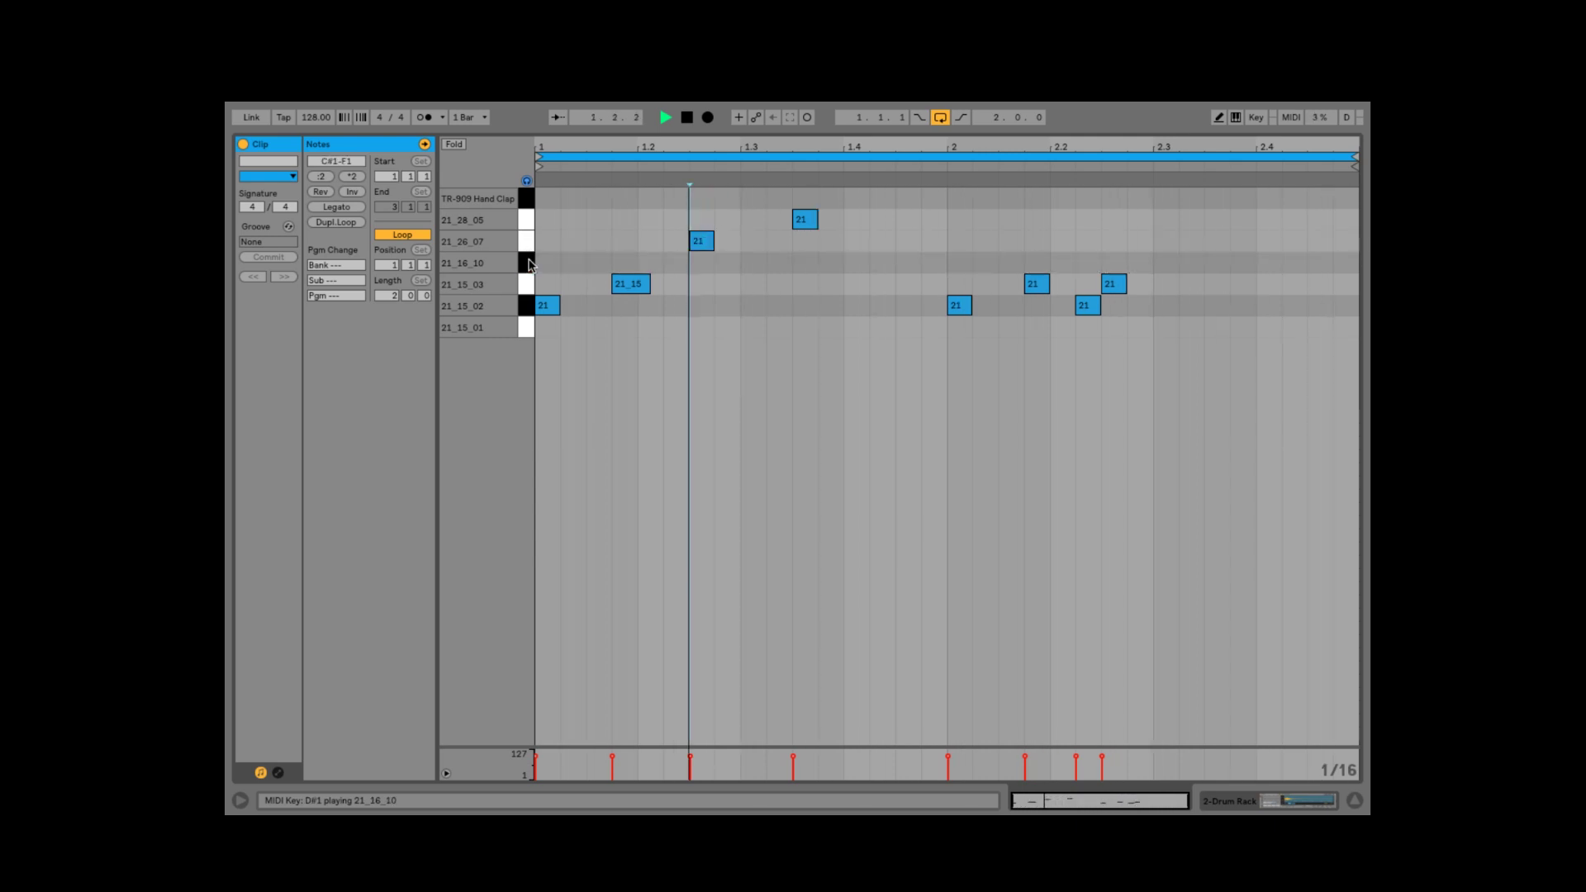
{"action": "key", "text": "space"}
{"action": "double_click", "coordinate": [750, 262]}
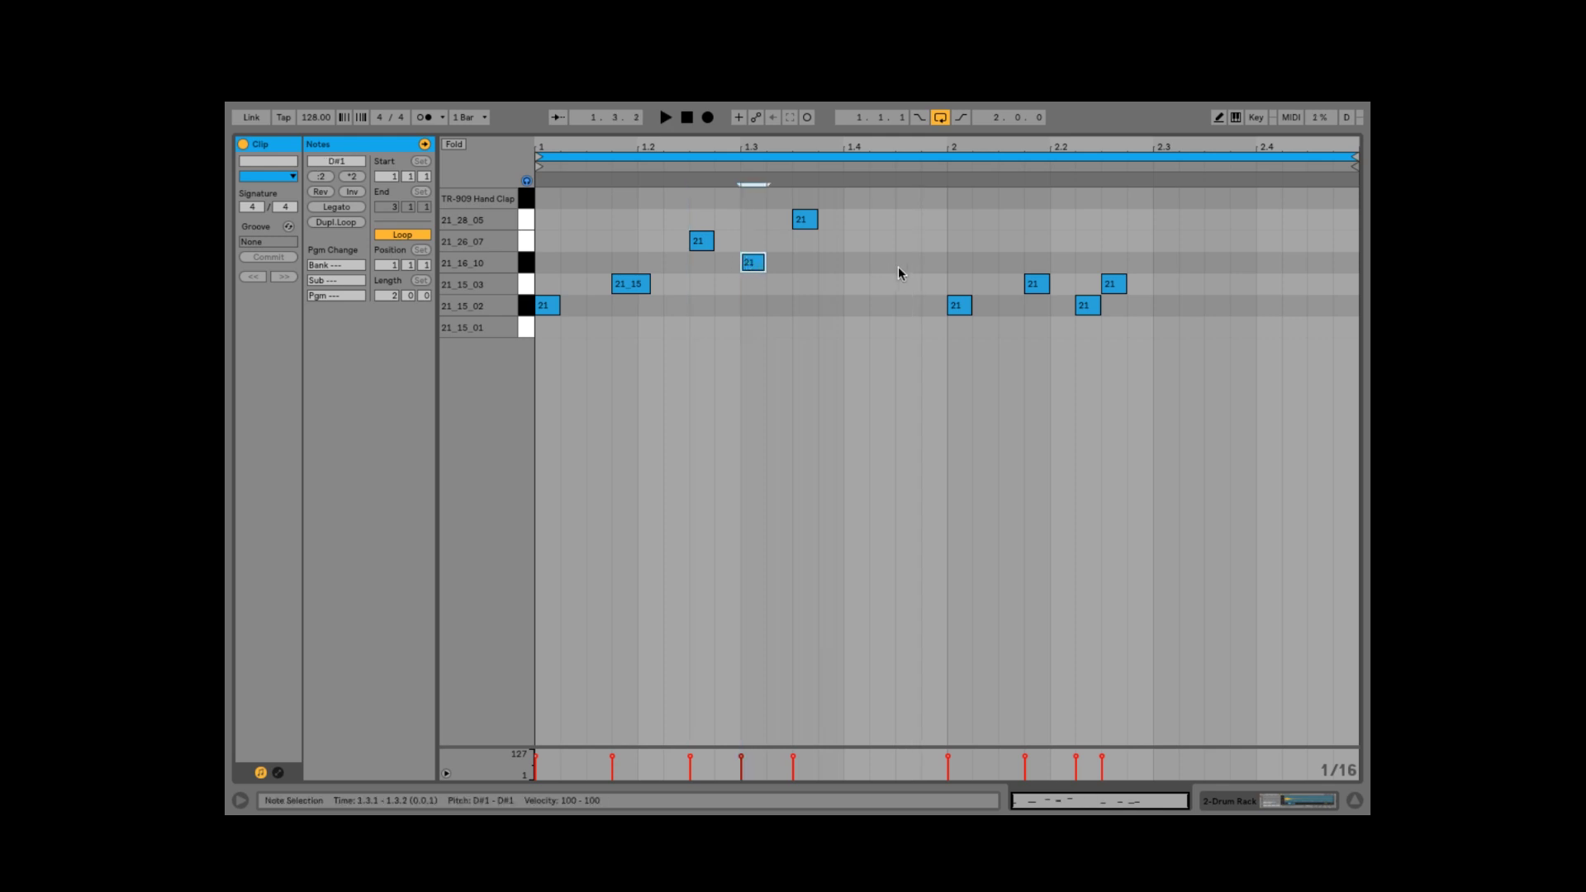
{"action": "double_click", "coordinate": [909, 261]}
{"action": "double_click", "coordinate": [934, 262]}
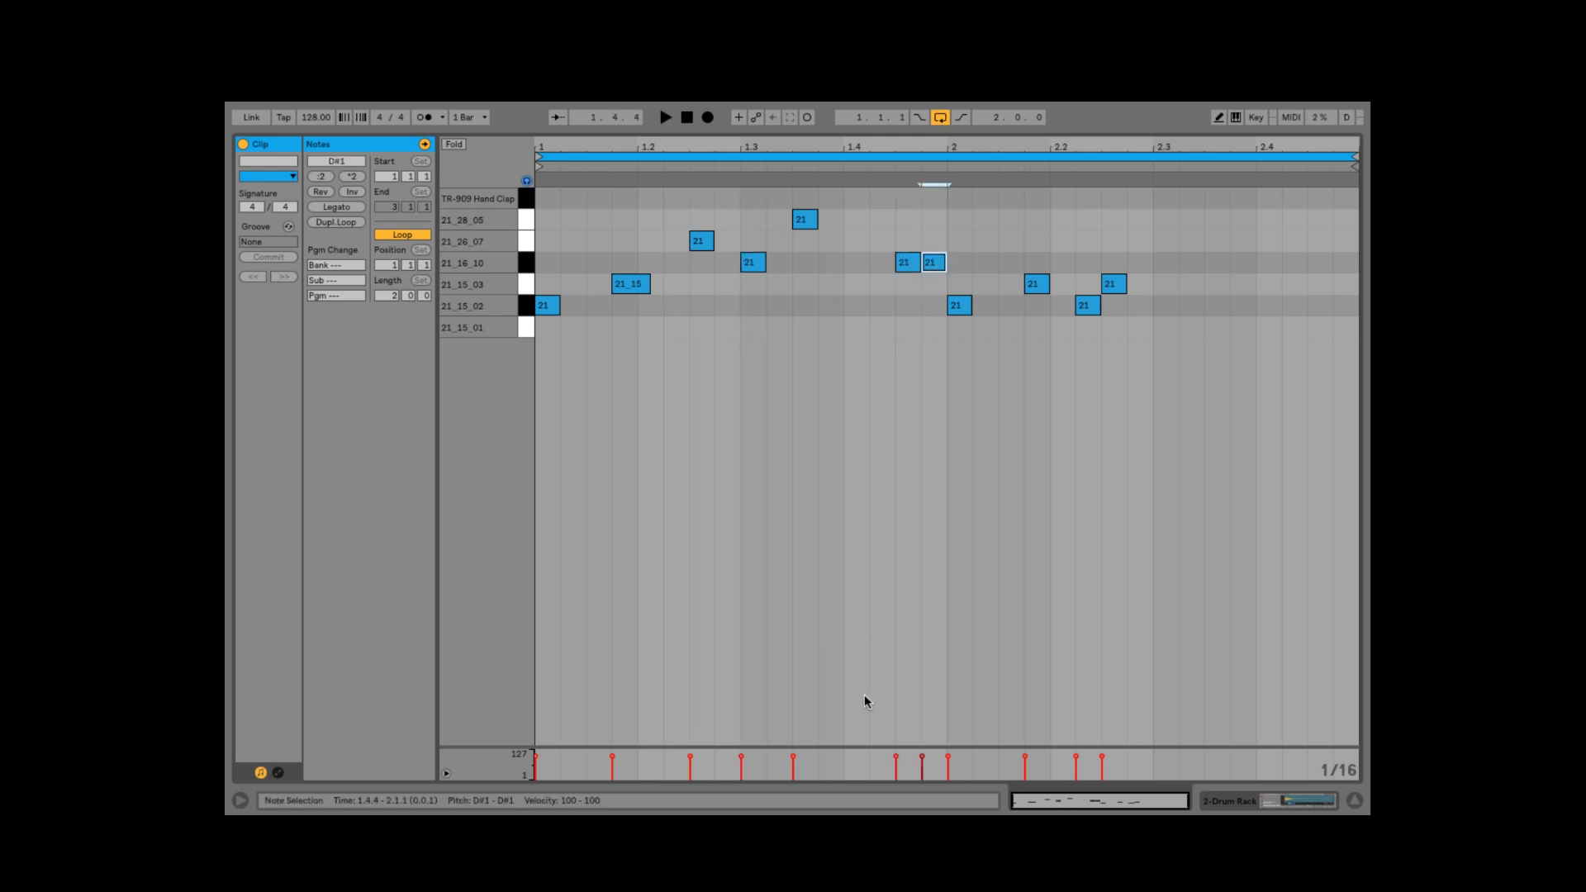
{"action": "left_click", "coordinate": [907, 262]}
{"action": "key", "text": "Left"}
{"action": "key", "text": "space"}
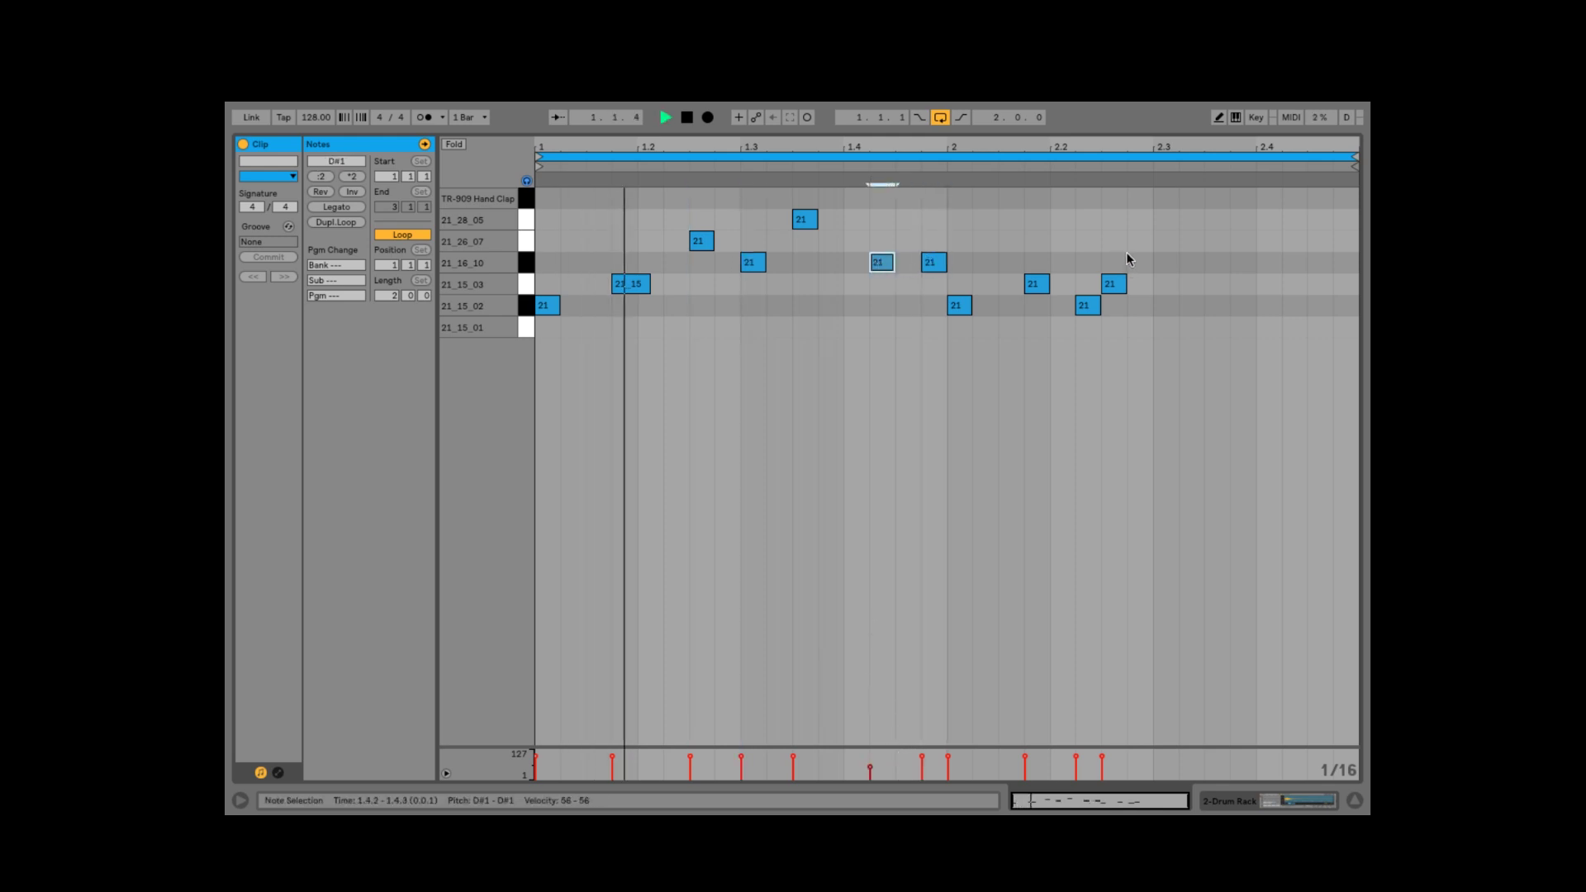
Copy the three 21_16_10 notes from bar 1 to start at 2.3.1, and add a 21_28_05 note at 2.3.3
{"action": "left_click_drag", "start_coordinate": [726, 262], "coordinate": [938, 277]}
{"action": "left_click_drag", "start_coordinate": [1165, 265], "coordinate": [1161, 259]}
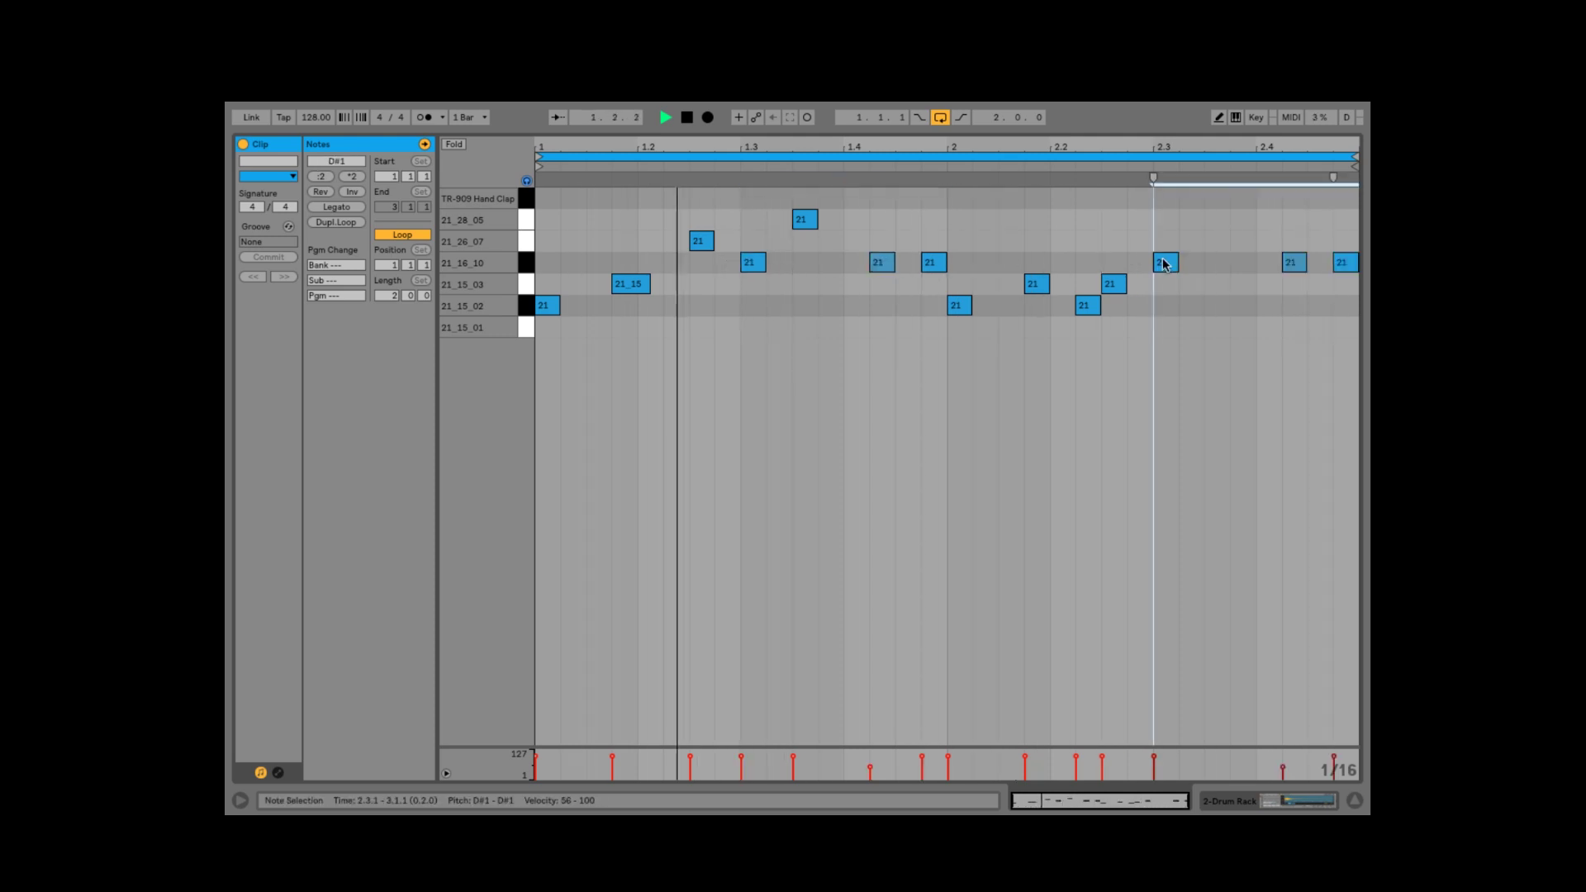
{"action": "double_click", "coordinate": [1219, 221]}
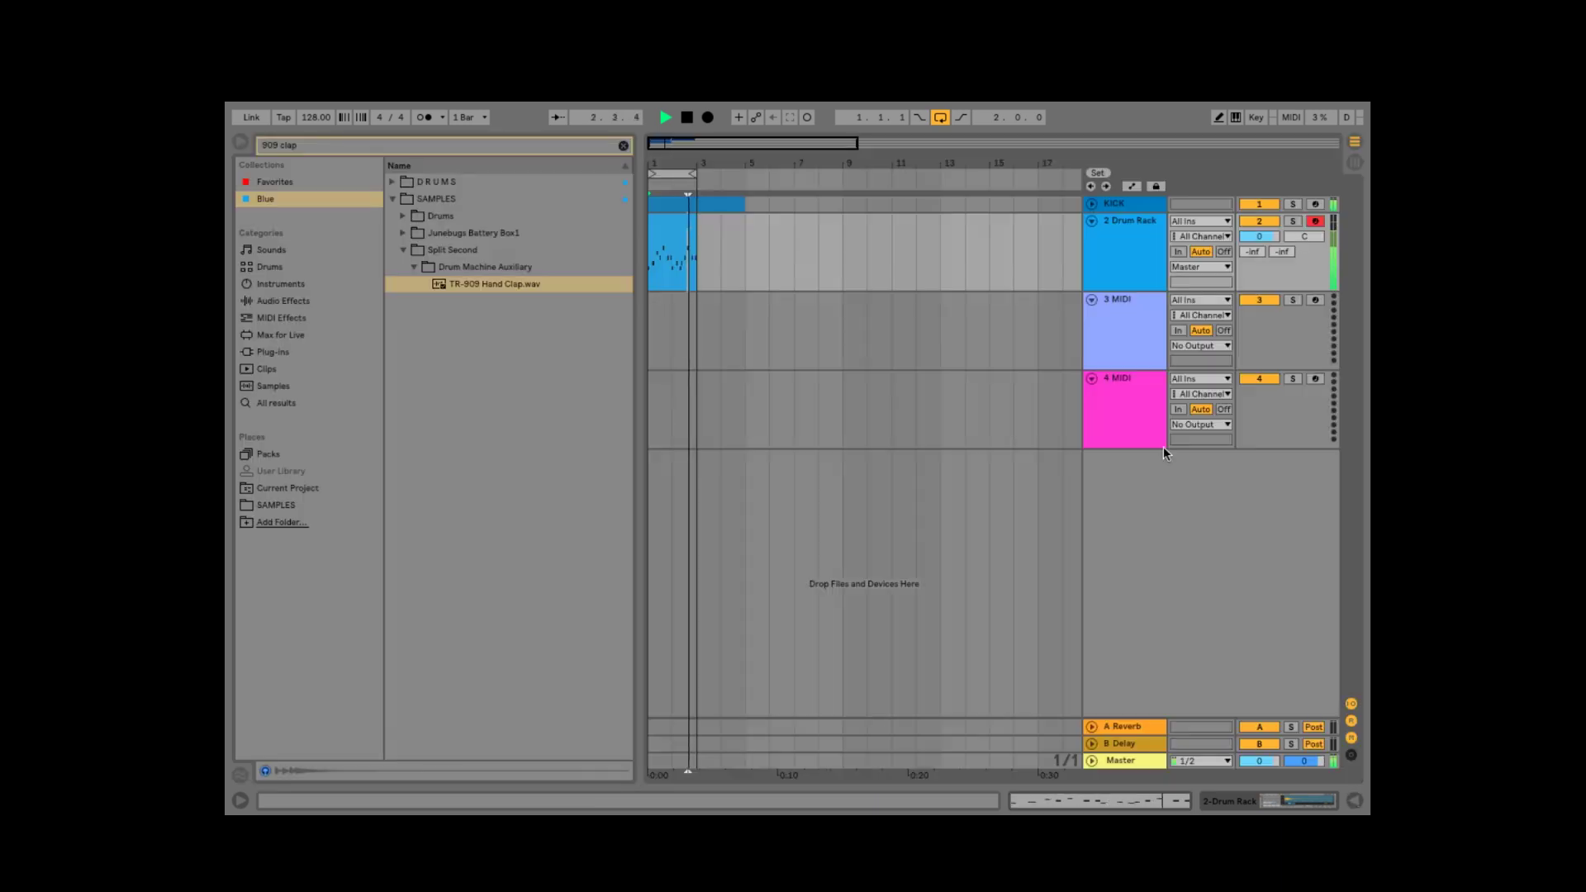
Audition the TR-909 Hand Clap pad and transpose its sample to -12 st
{"action": "left_click", "coordinate": [404, 730]}
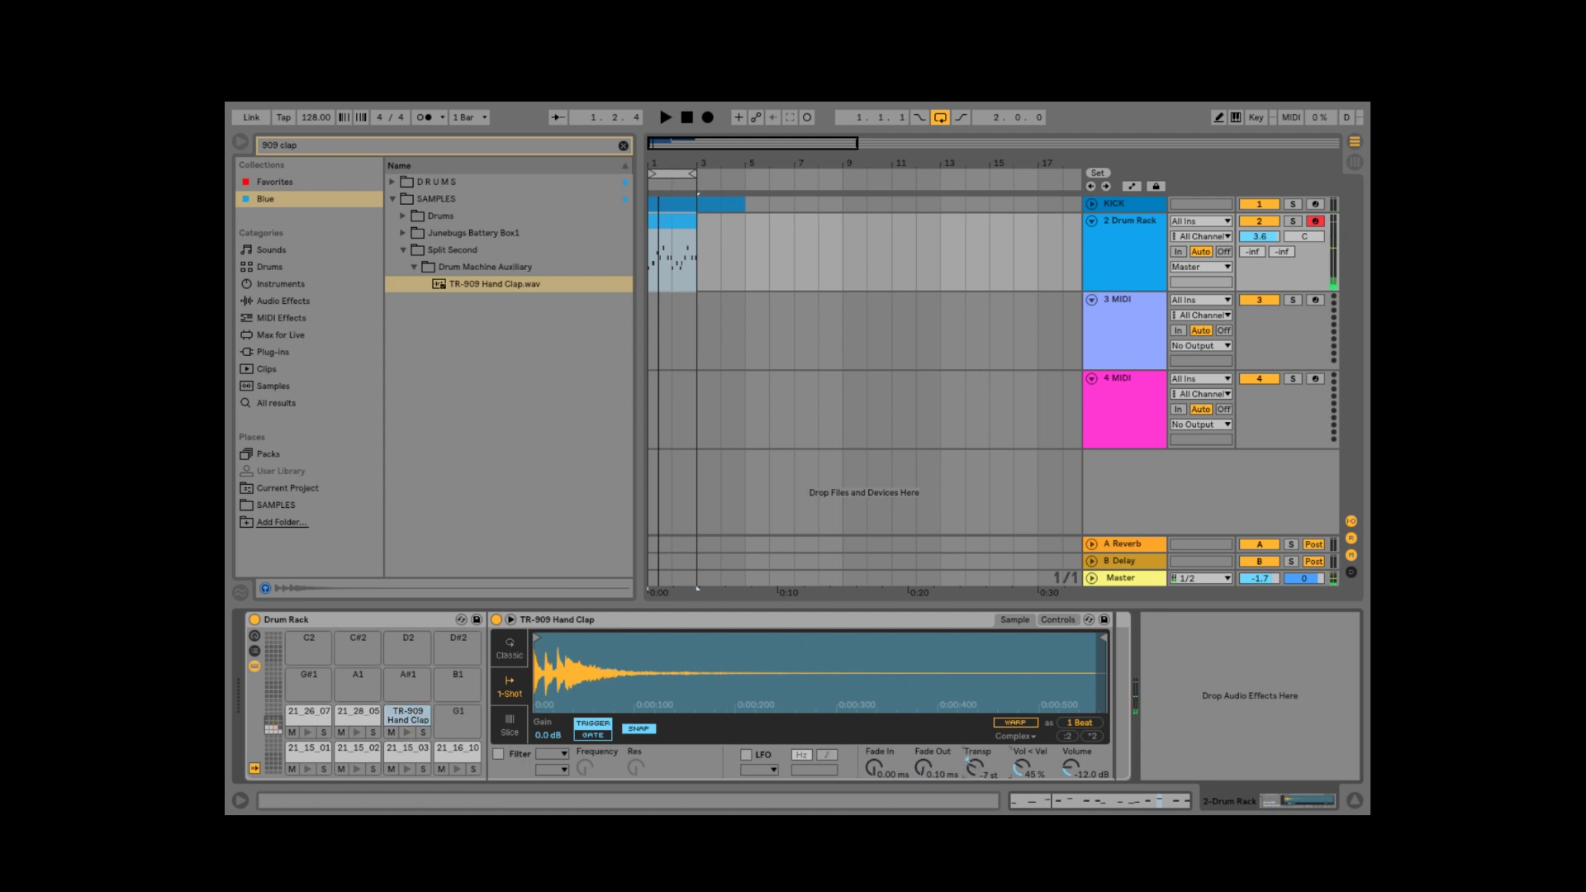
{"action": "left_click", "coordinate": [404, 732]}
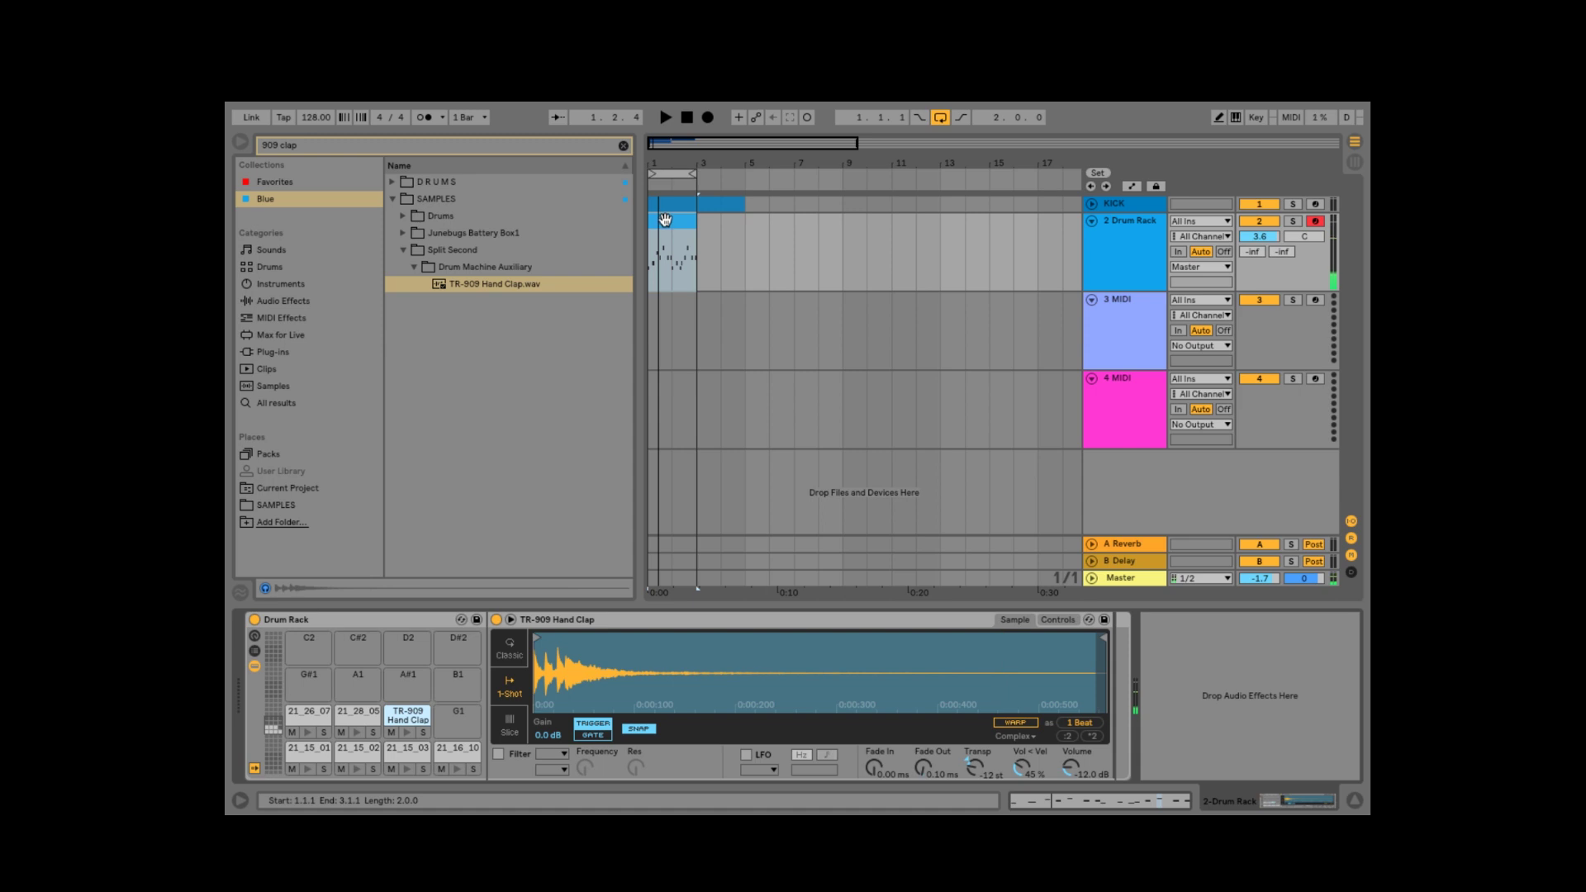
{"action": "key", "text": "Tab"}
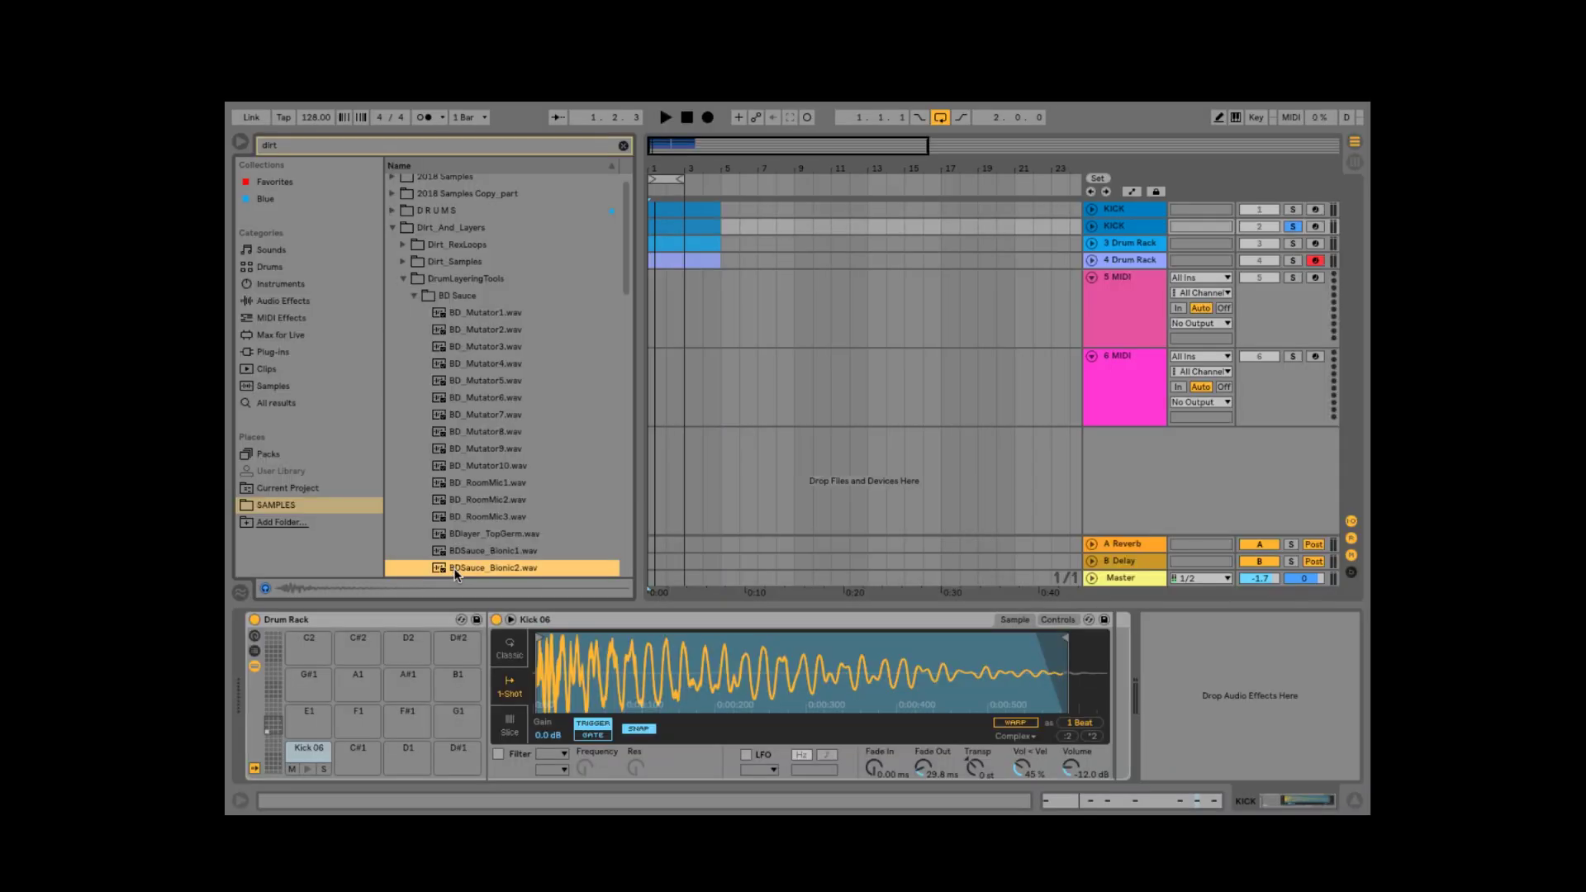
Replace Kick 06 in the second KICK track's drum rack with BDSauce_Bionic2.wav and shorten the sample's end to about 0.2 seconds
{"action": "left_click_drag", "start_coordinate": [312, 783], "coordinate": [309, 770]}
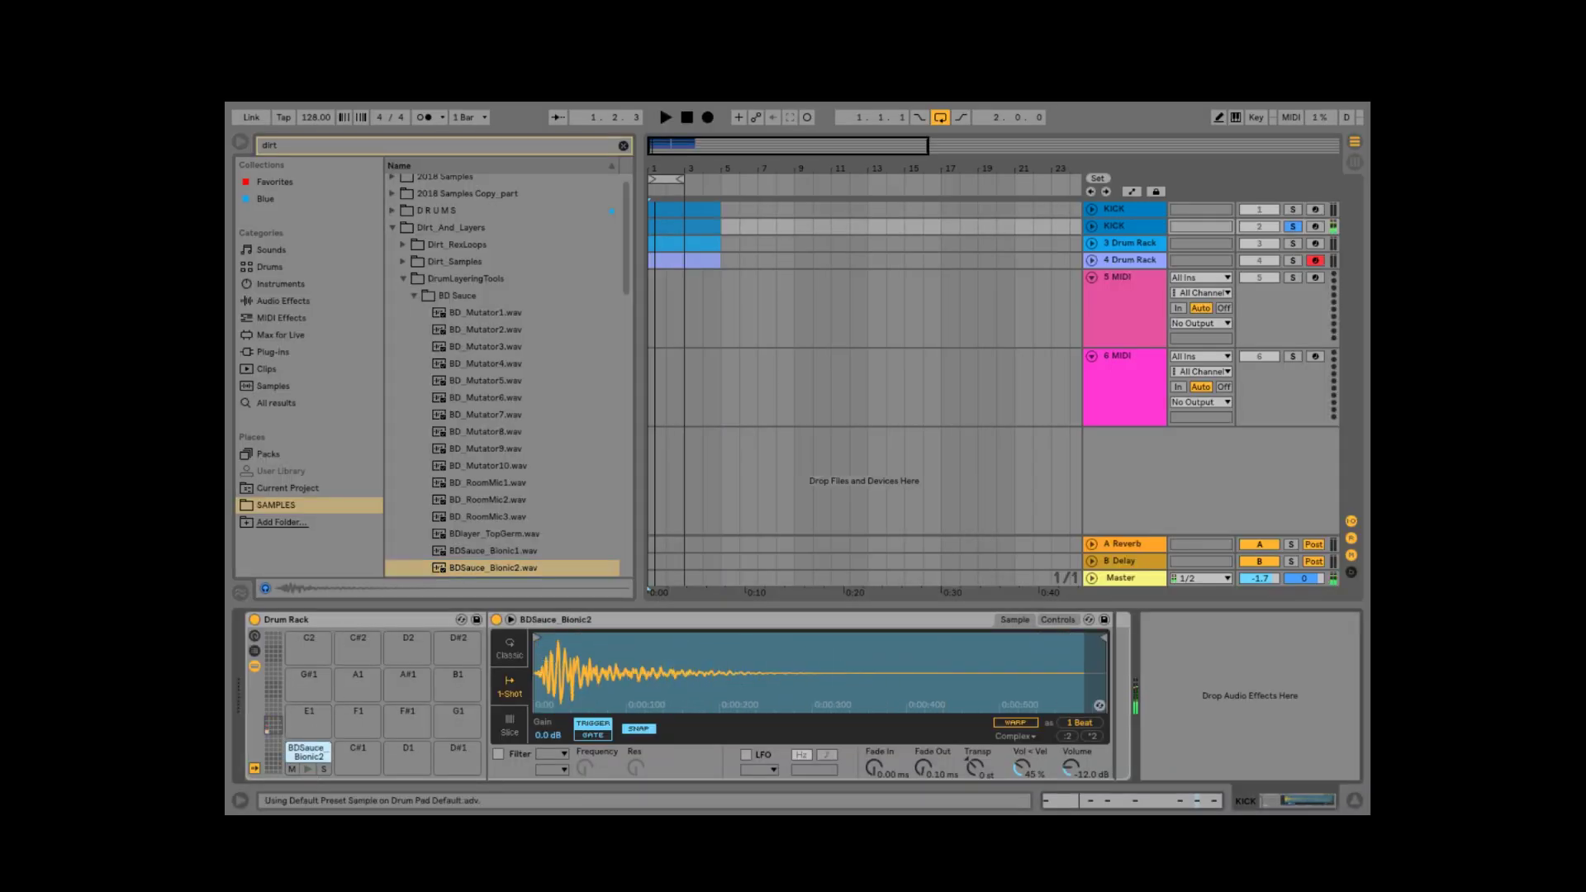
{"action": "scroll", "coordinate": [537, 644], "scroll_direction": "up", "scroll_amount": 5}
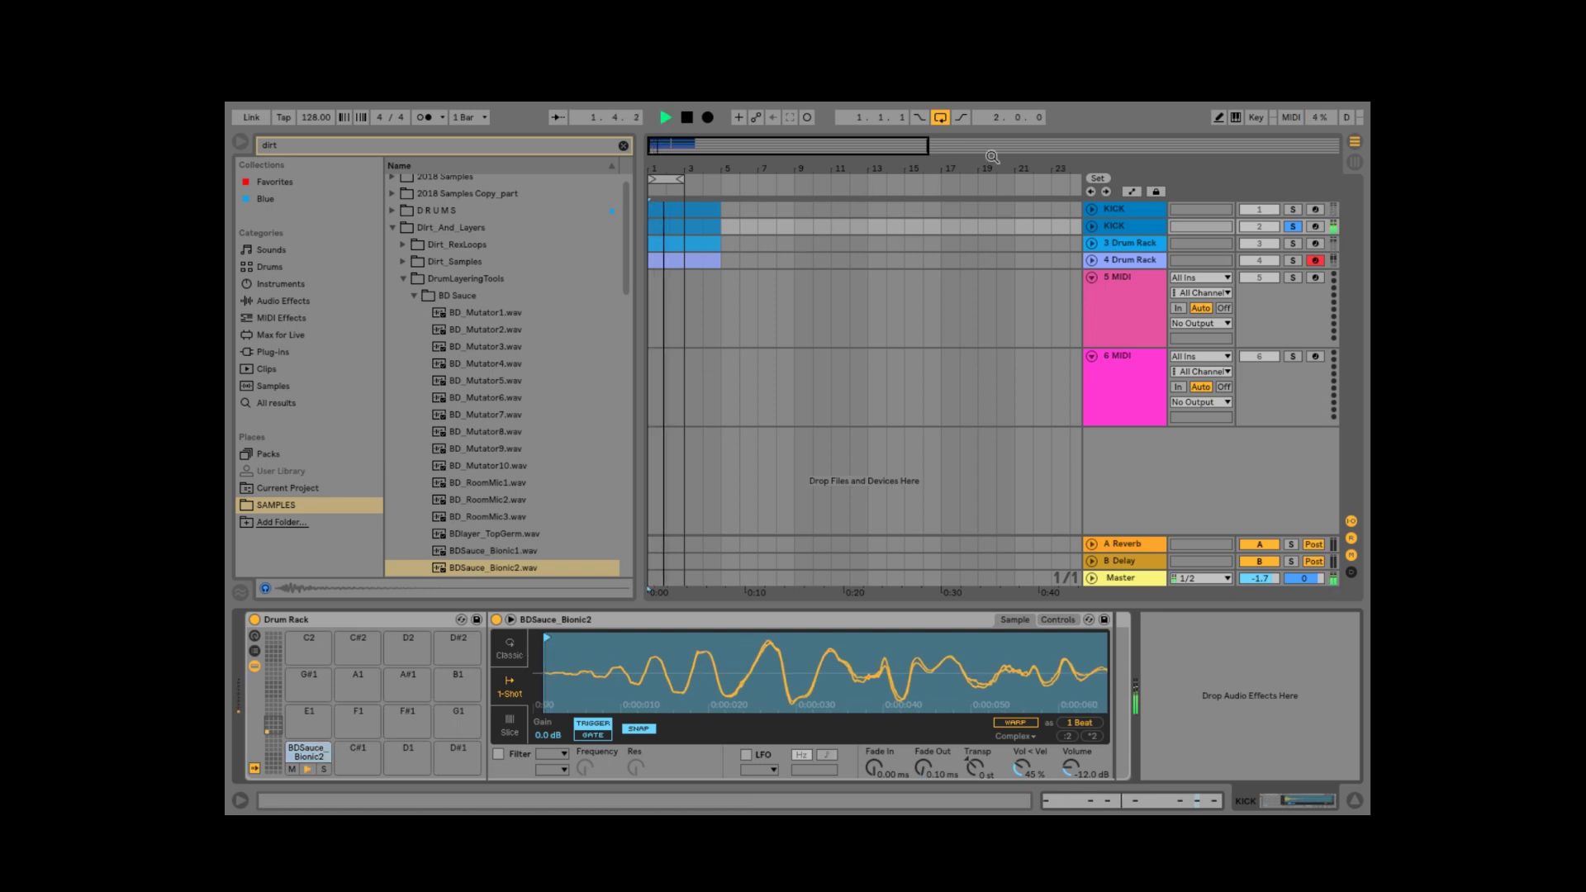
{"action": "scroll", "coordinate": [576, 666], "scroll_direction": "down", "scroll_amount": 5}
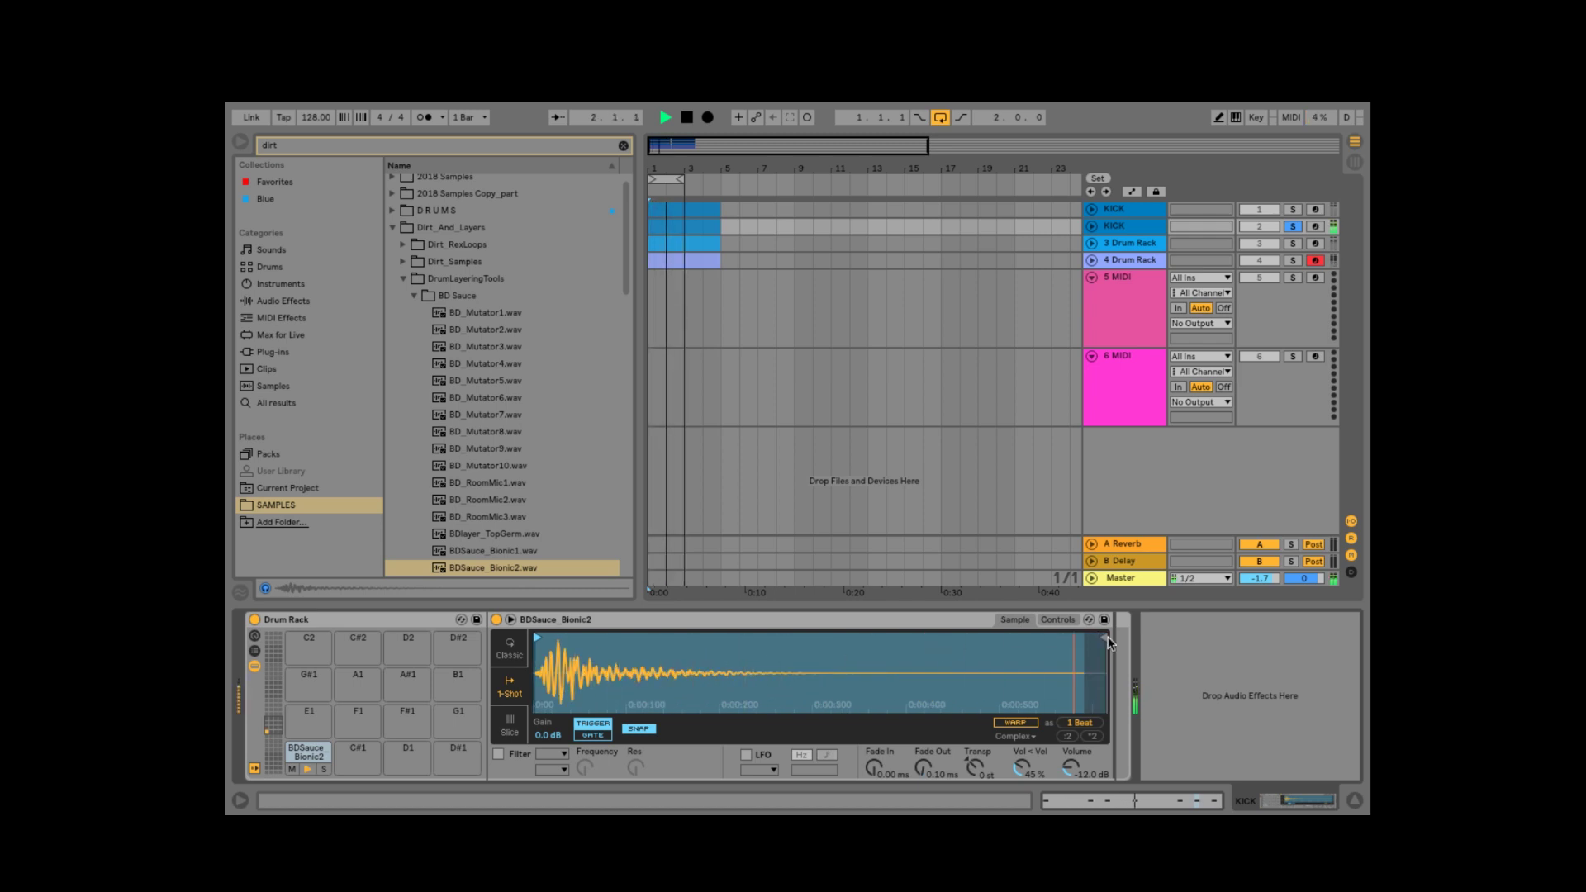
{"action": "left_click_drag", "start_coordinate": [1103, 638], "coordinate": [772, 643]}
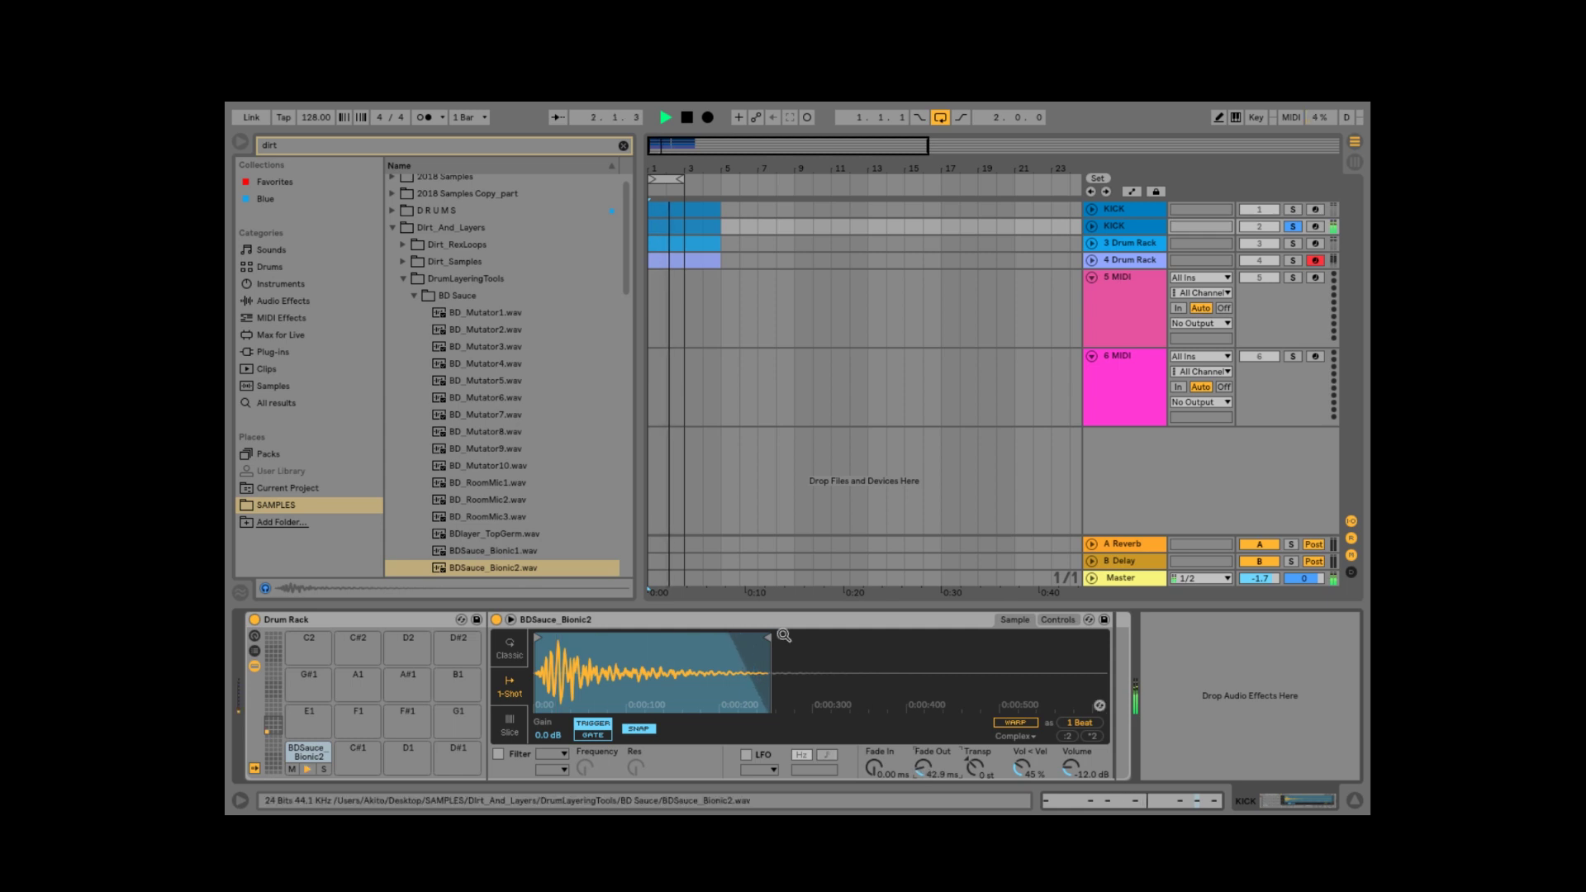
{"action": "mouse_move", "coordinate": [768, 638]}
{"action": "left_mouse_down"}
{"action": "mouse_move", "coordinate": [720, 640]}
{"action": "mouse_move", "coordinate": [735, 640]}
{"action": "left_mouse_up"}
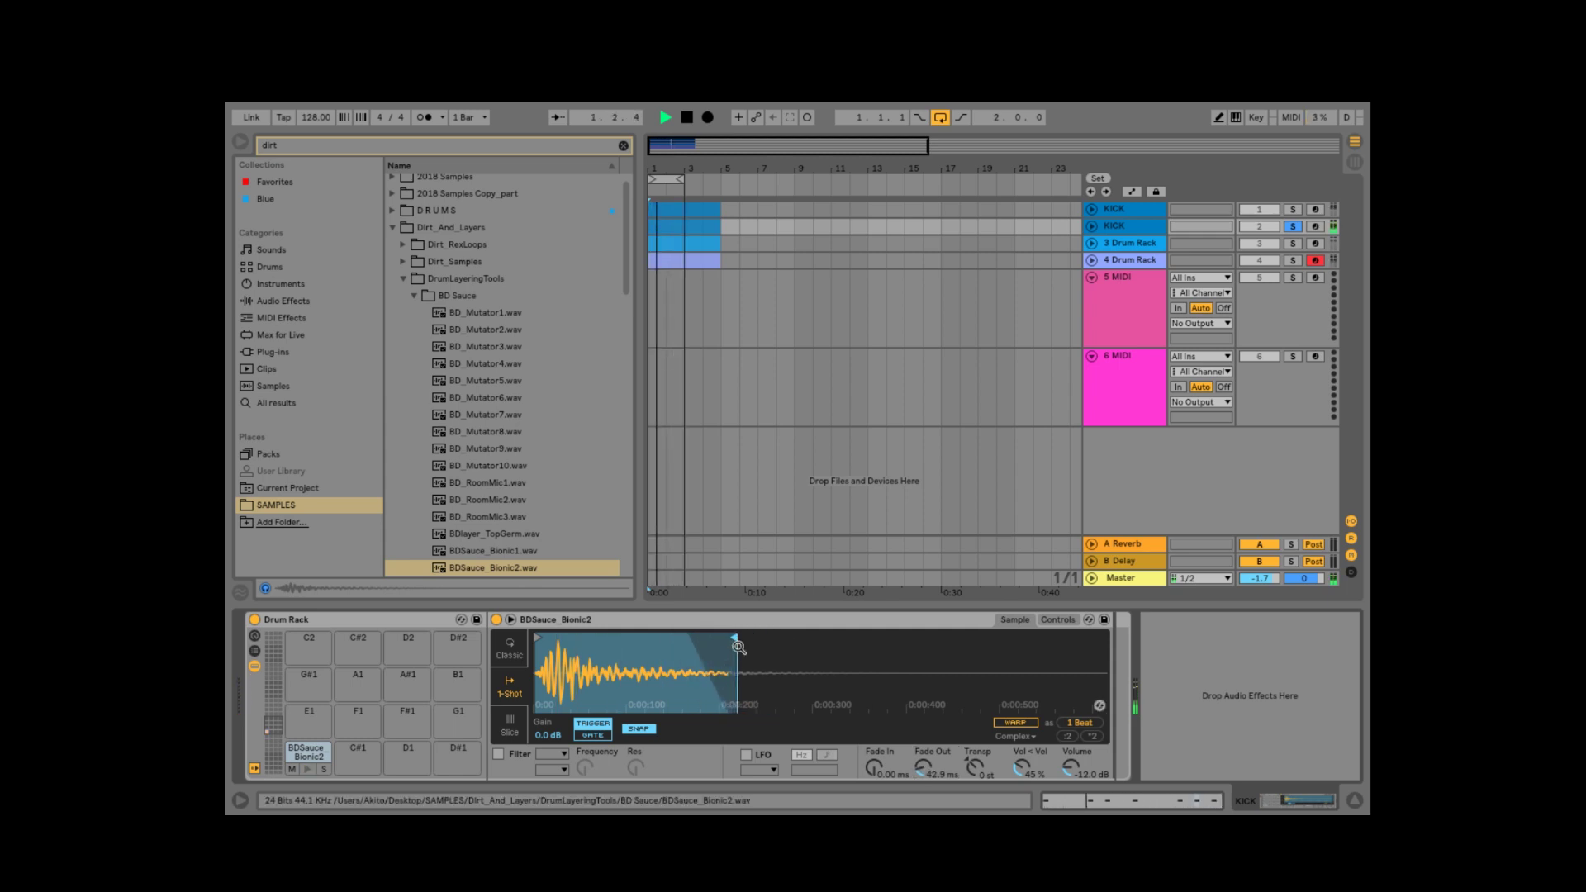
{"action": "left_click", "coordinate": [1293, 211]}
Show the 3 Drum Rack chains in the mixer, transpose the G1 TR-909 Hand Clap to -5 st and set its chain volume to 2.5 dB
{"action": "key", "text": "Tab"}
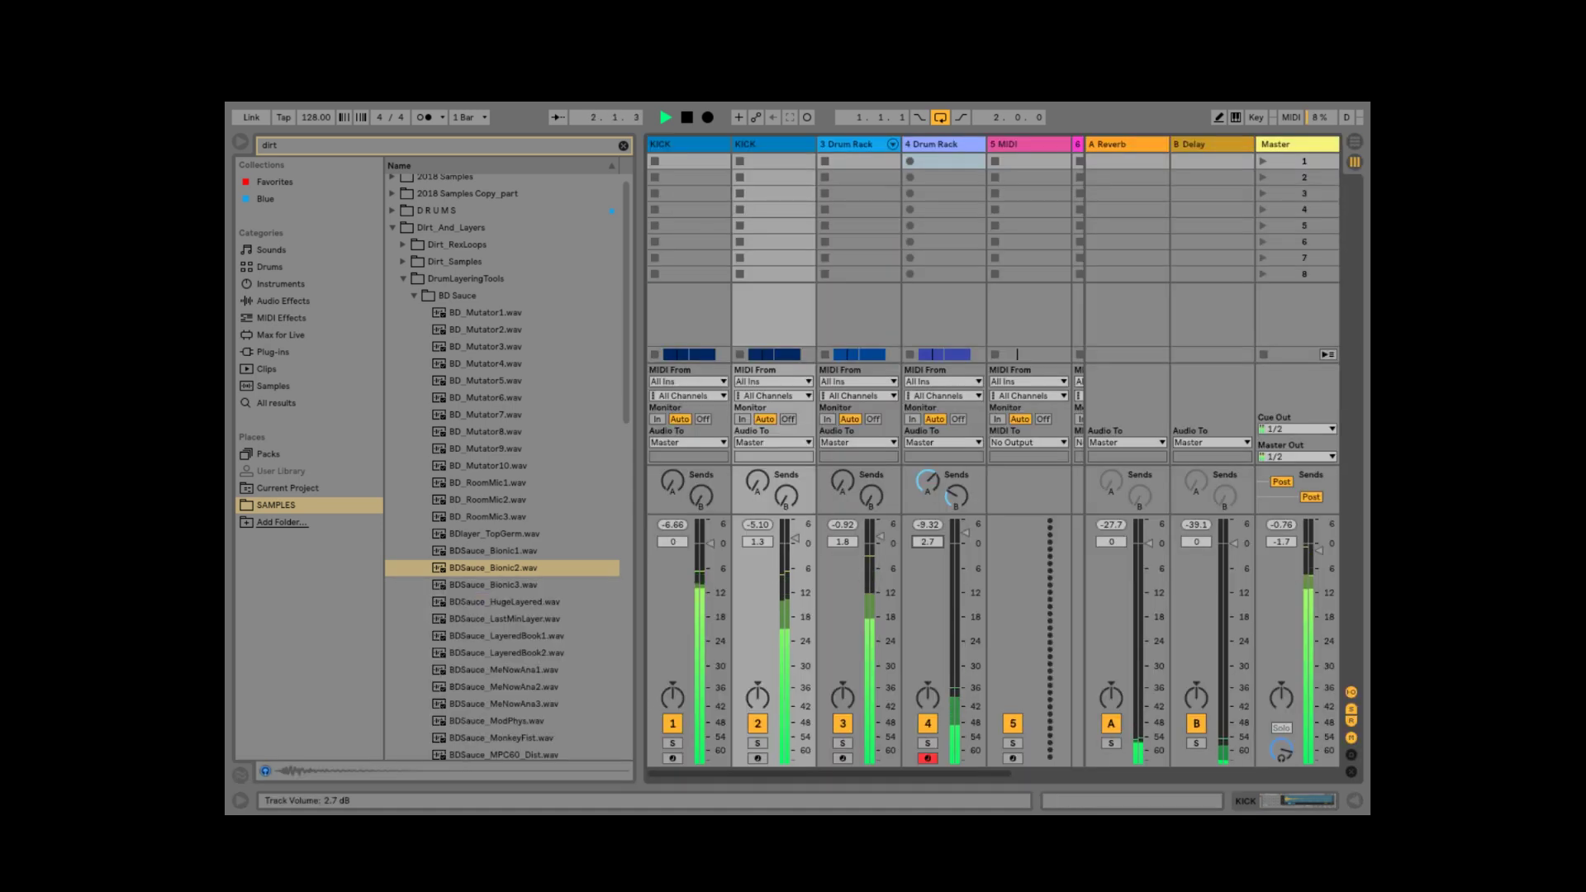
{"action": "left_click", "coordinate": [892, 144]}
{"action": "left_click_drag", "start_coordinate": [853, 775], "coordinate": [975, 753]}
{"action": "double_click", "coordinate": [945, 147]}
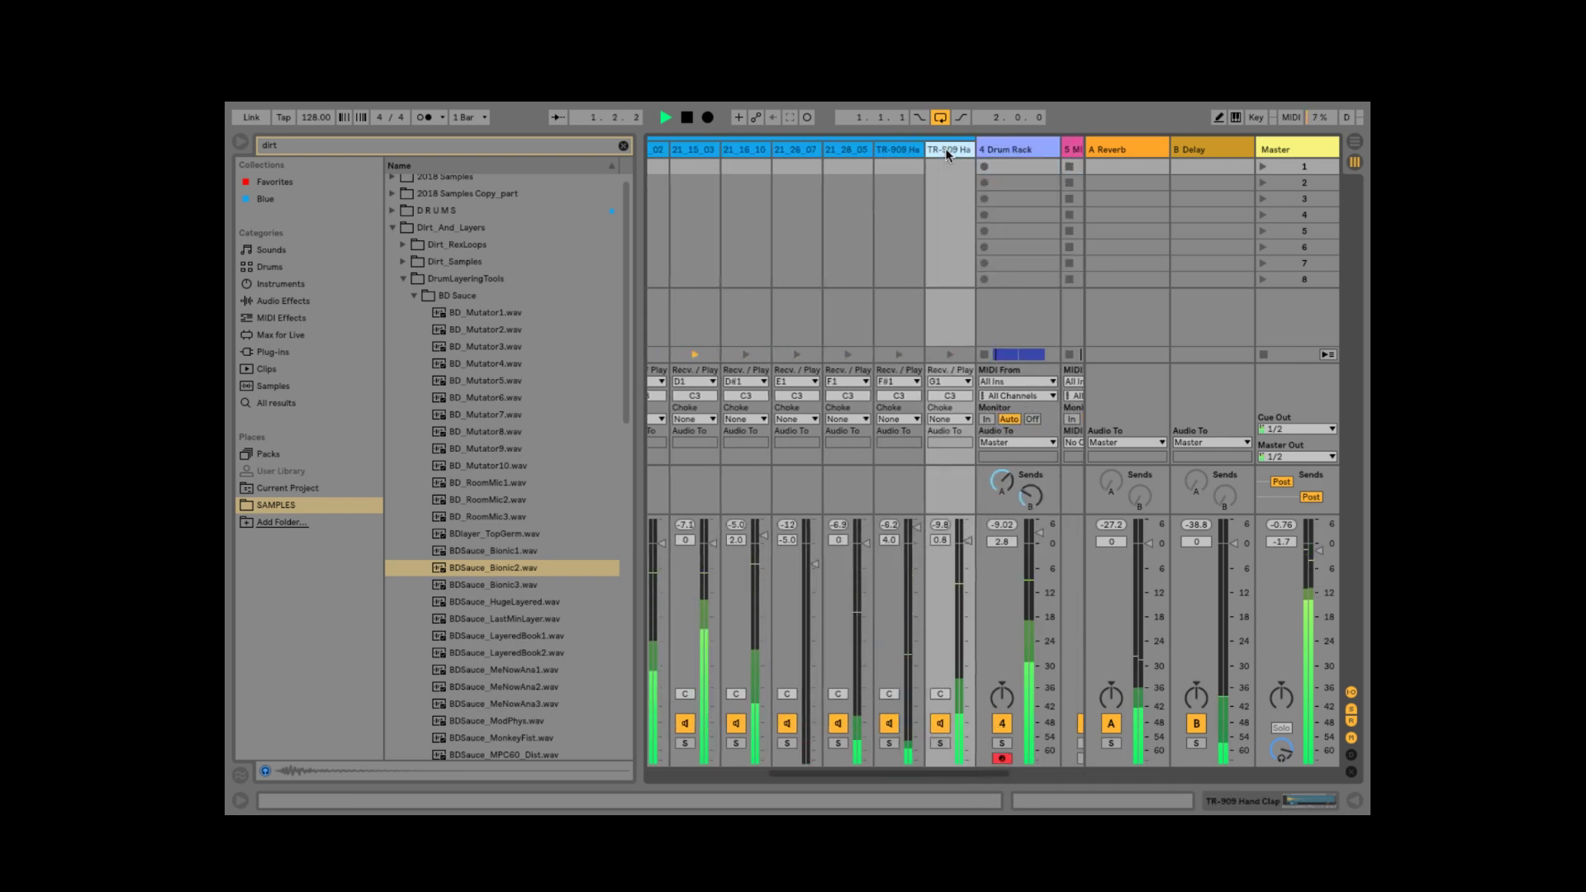
{"action": "mouse_move", "coordinate": [732, 767]}
{"action": "left_mouse_down"}
{"action": "mouse_move", "coordinate": [732, 806]}
{"action": "mouse_move", "coordinate": [732, 755]}
{"action": "left_mouse_up"}
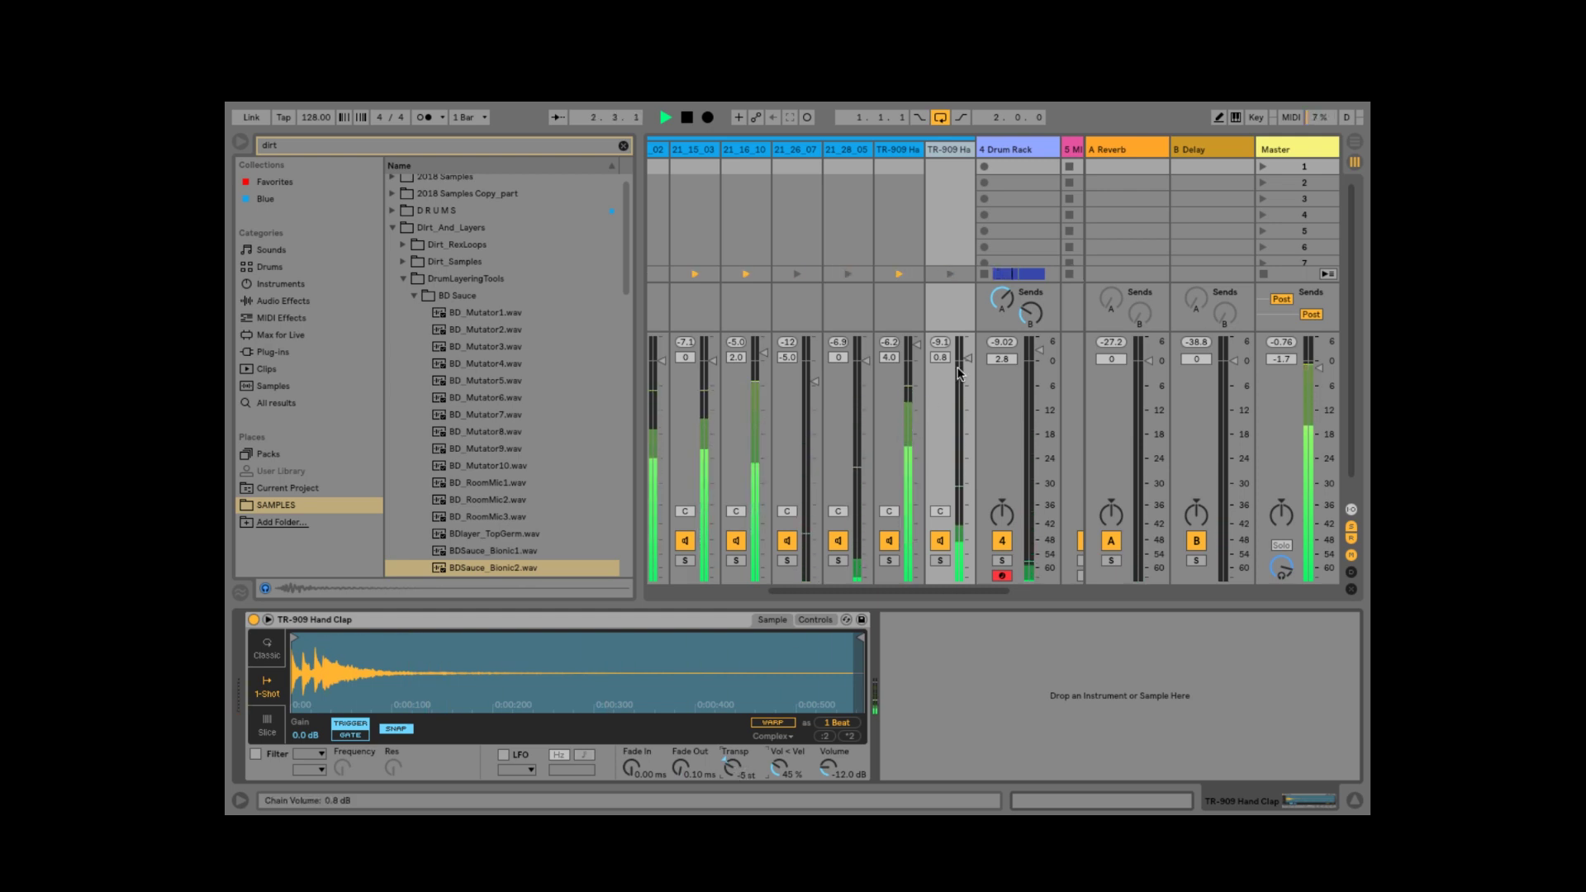
{"action": "left_click_drag", "start_coordinate": [968, 358], "coordinate": [968, 347]}
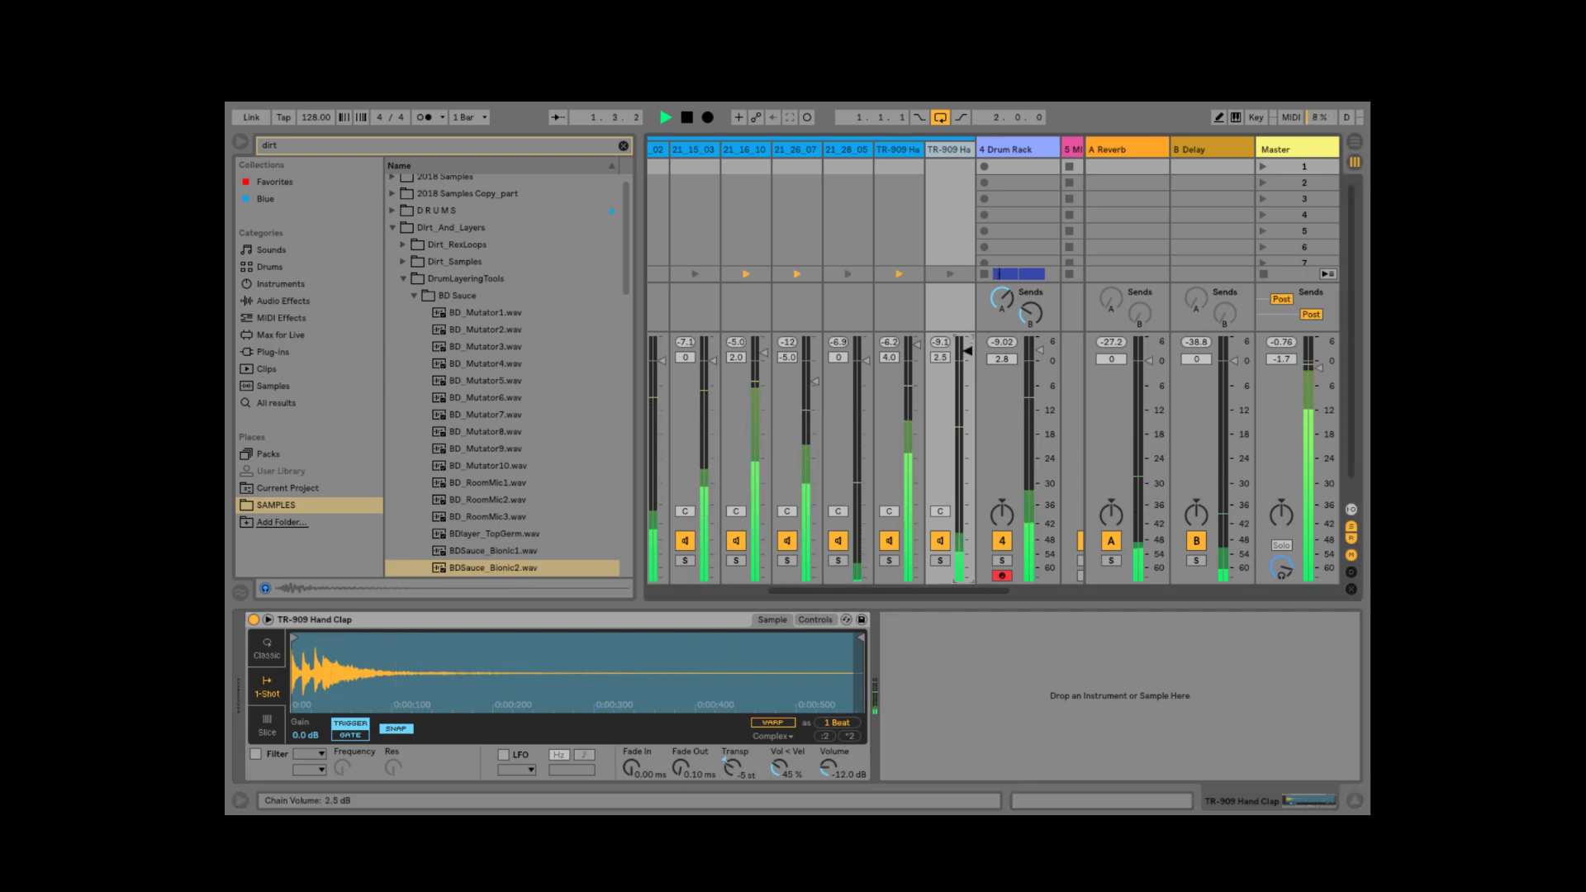
Set the 21_26_05 sample's transpose to -8 st and the 4 Drum Rack track volume to -1.7 dB
{"action": "left_click", "coordinate": [1015, 145]}
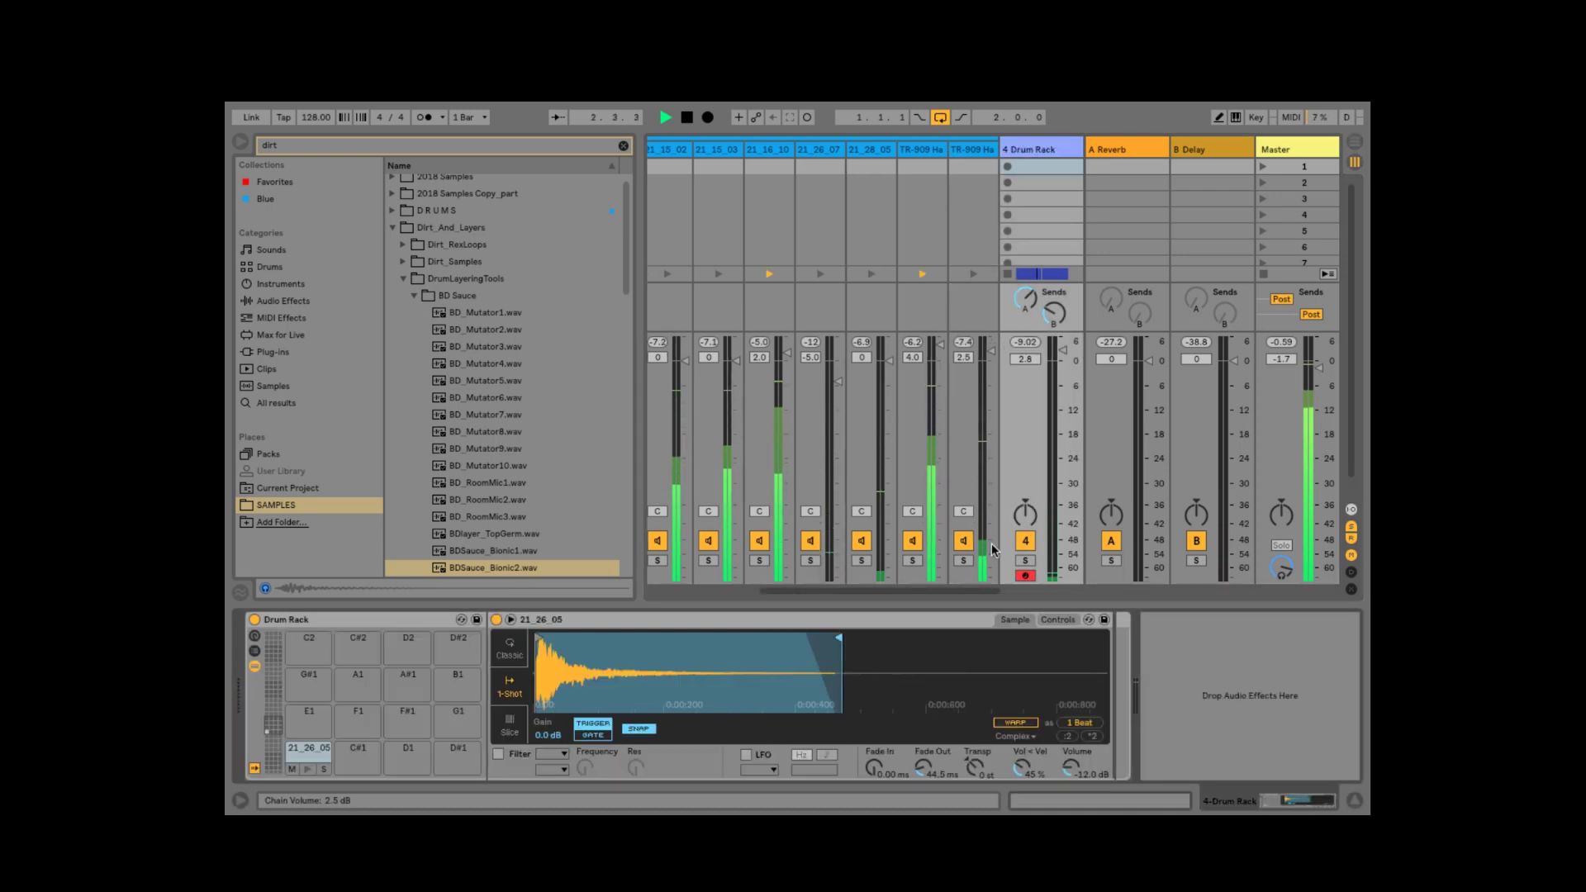
{"action": "left_click_drag", "start_coordinate": [974, 766], "coordinate": [974, 803]}
{"action": "mouse_move", "coordinate": [1063, 350]}
{"action": "left_mouse_down"}
{"action": "mouse_move", "coordinate": [1063, 407]}
{"action": "mouse_move", "coordinate": [1063, 368]}
{"action": "left_mouse_up"}
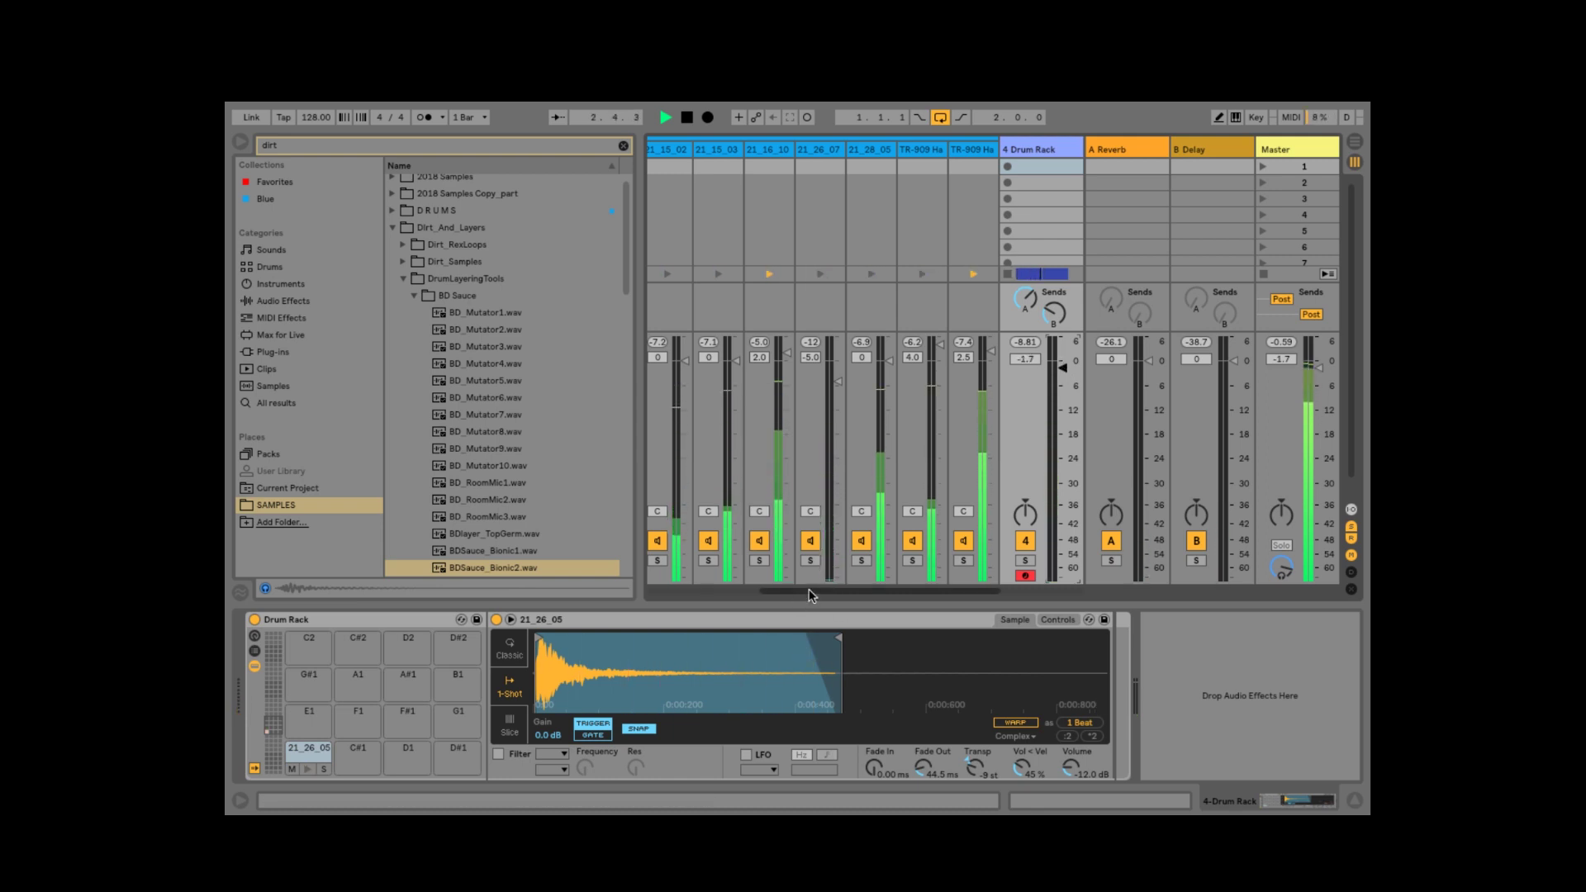
Solo the 21_15_02 chain of 3 Drum Rack and transpose its sample to -3 st
{"action": "left_click_drag", "start_coordinate": [807, 591], "coordinate": [750, 589]}
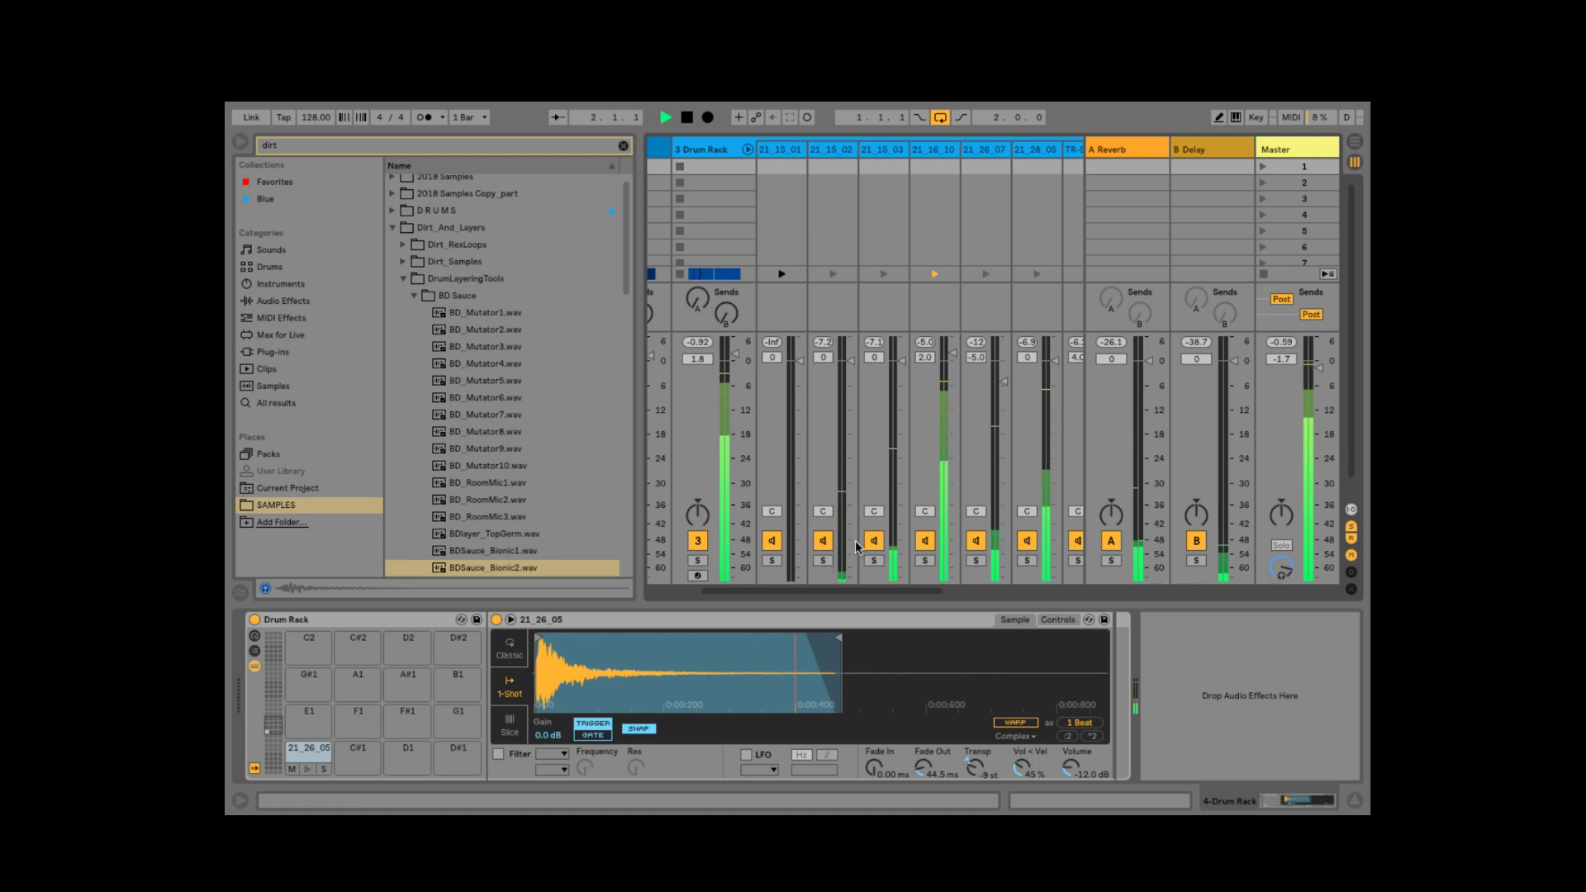
{"action": "left_click", "coordinate": [823, 561]}
{"action": "left_click", "coordinate": [835, 159]}
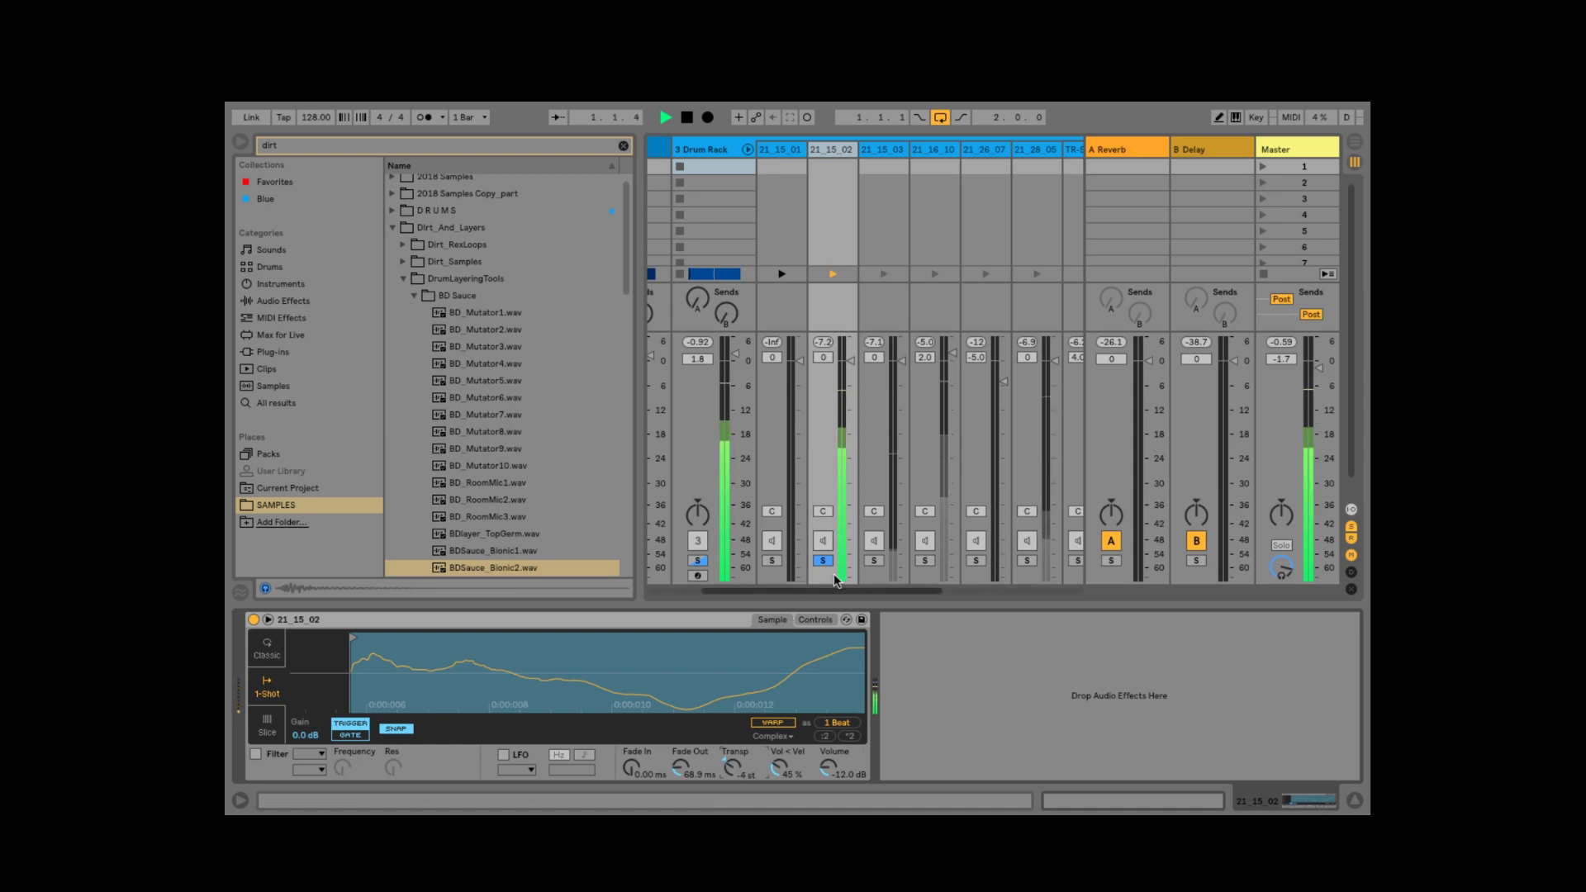
{"action": "left_click_drag", "start_coordinate": [743, 772], "coordinate": [743, 765]}
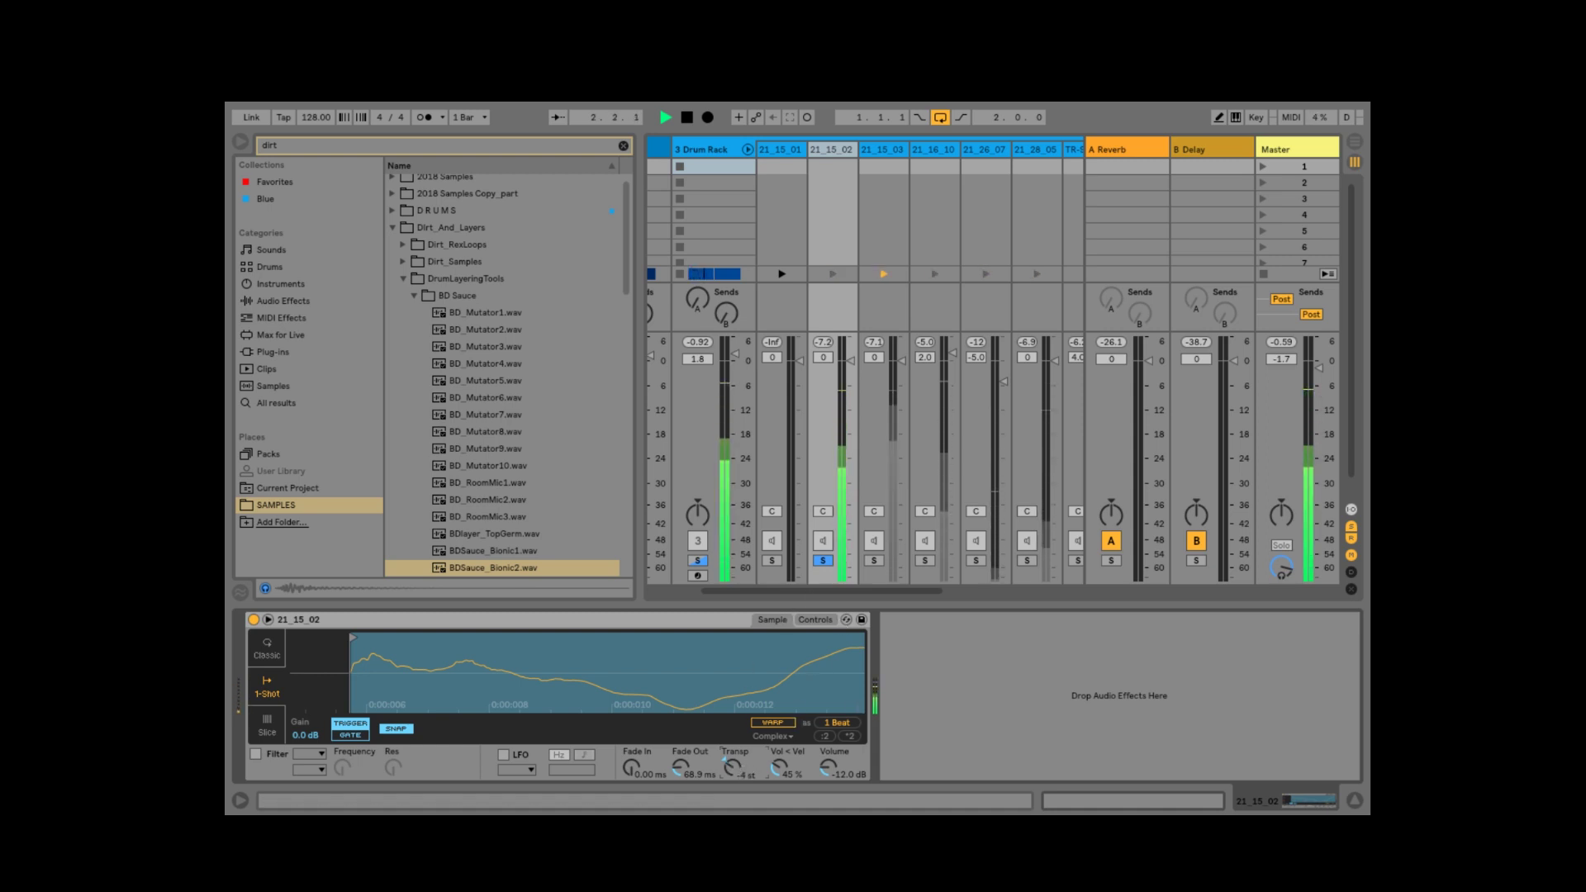
Solo the 21_15_03 chain and transpose its sample to -6 st
{"action": "left_click", "coordinate": [874, 560]}
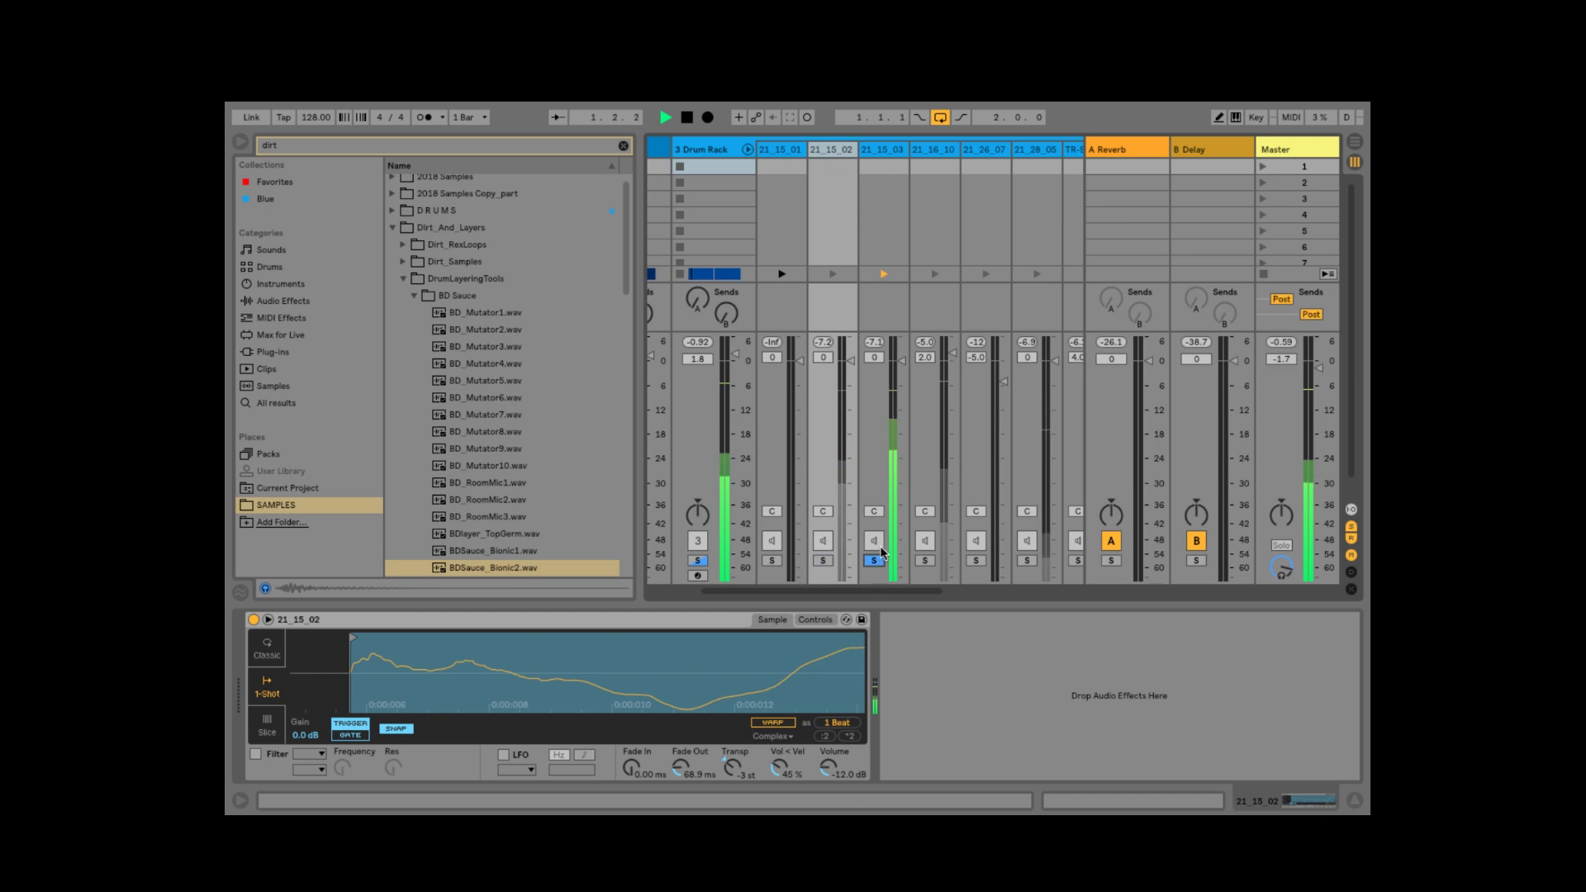
{"action": "left_click", "coordinate": [881, 149]}
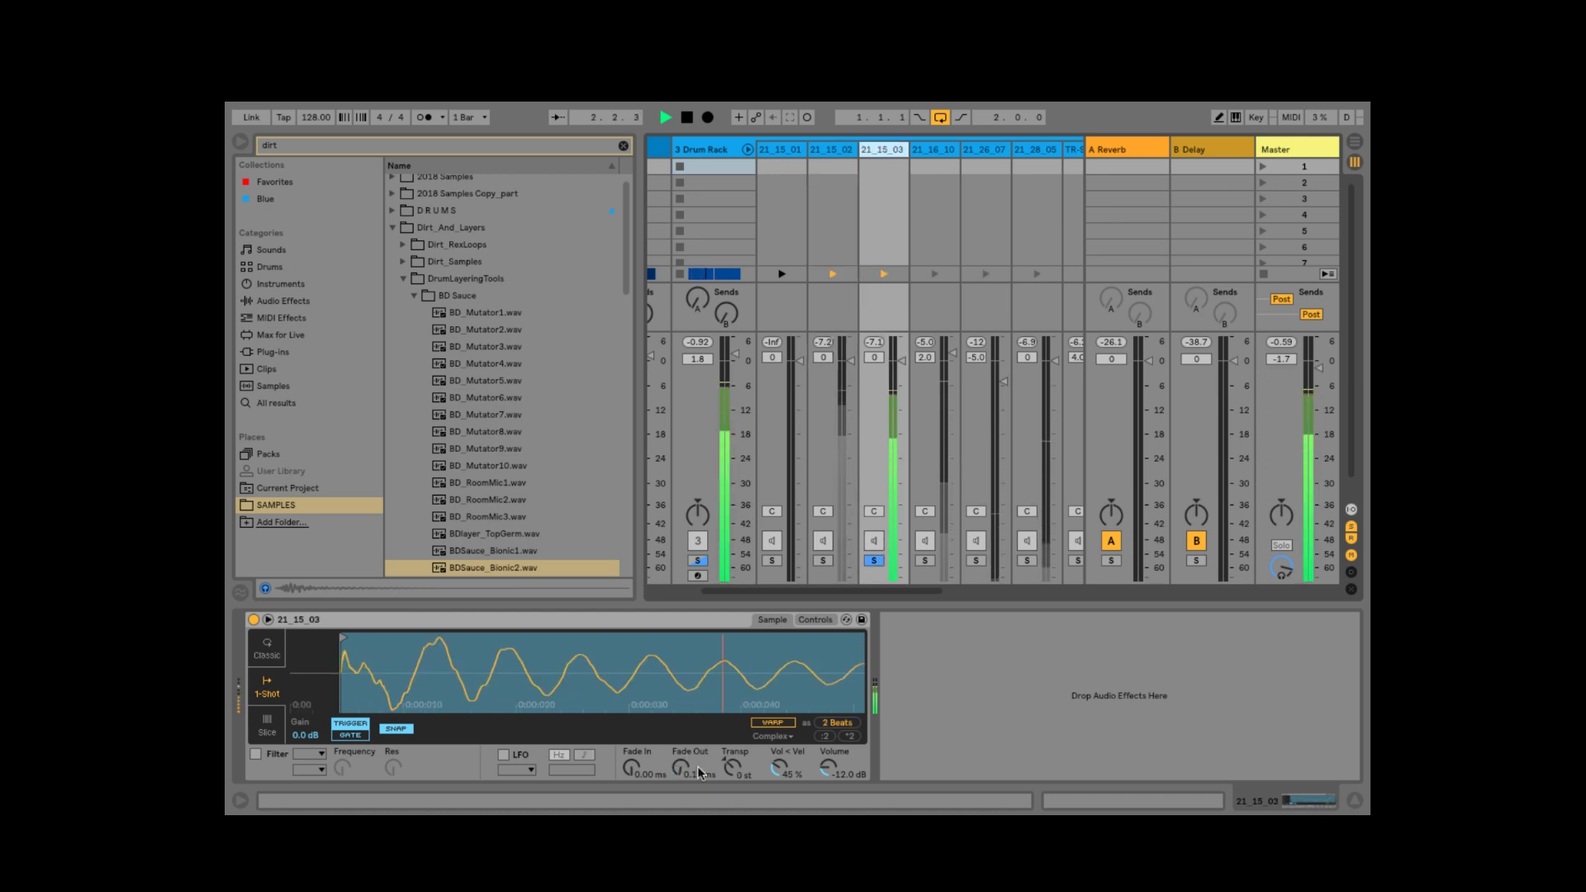
{"action": "left_click_drag", "start_coordinate": [732, 768], "coordinate": [732, 763]}
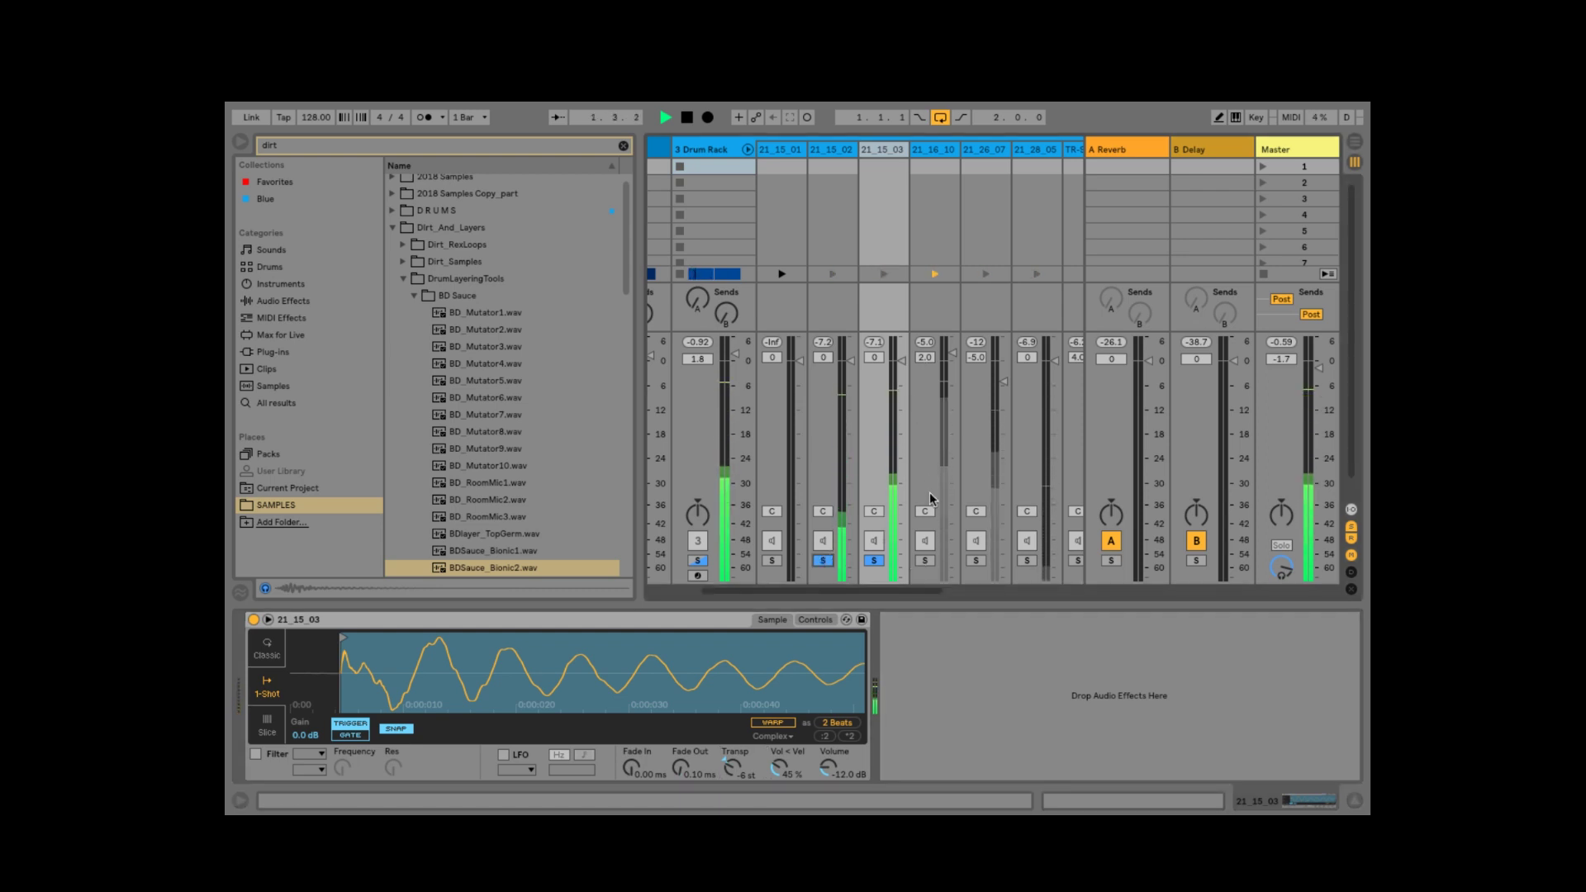
Add the 21_16_10 chain to the soloed chains and transpose its sample to +1 st
{"action": "left_click", "coordinate": [926, 560]}
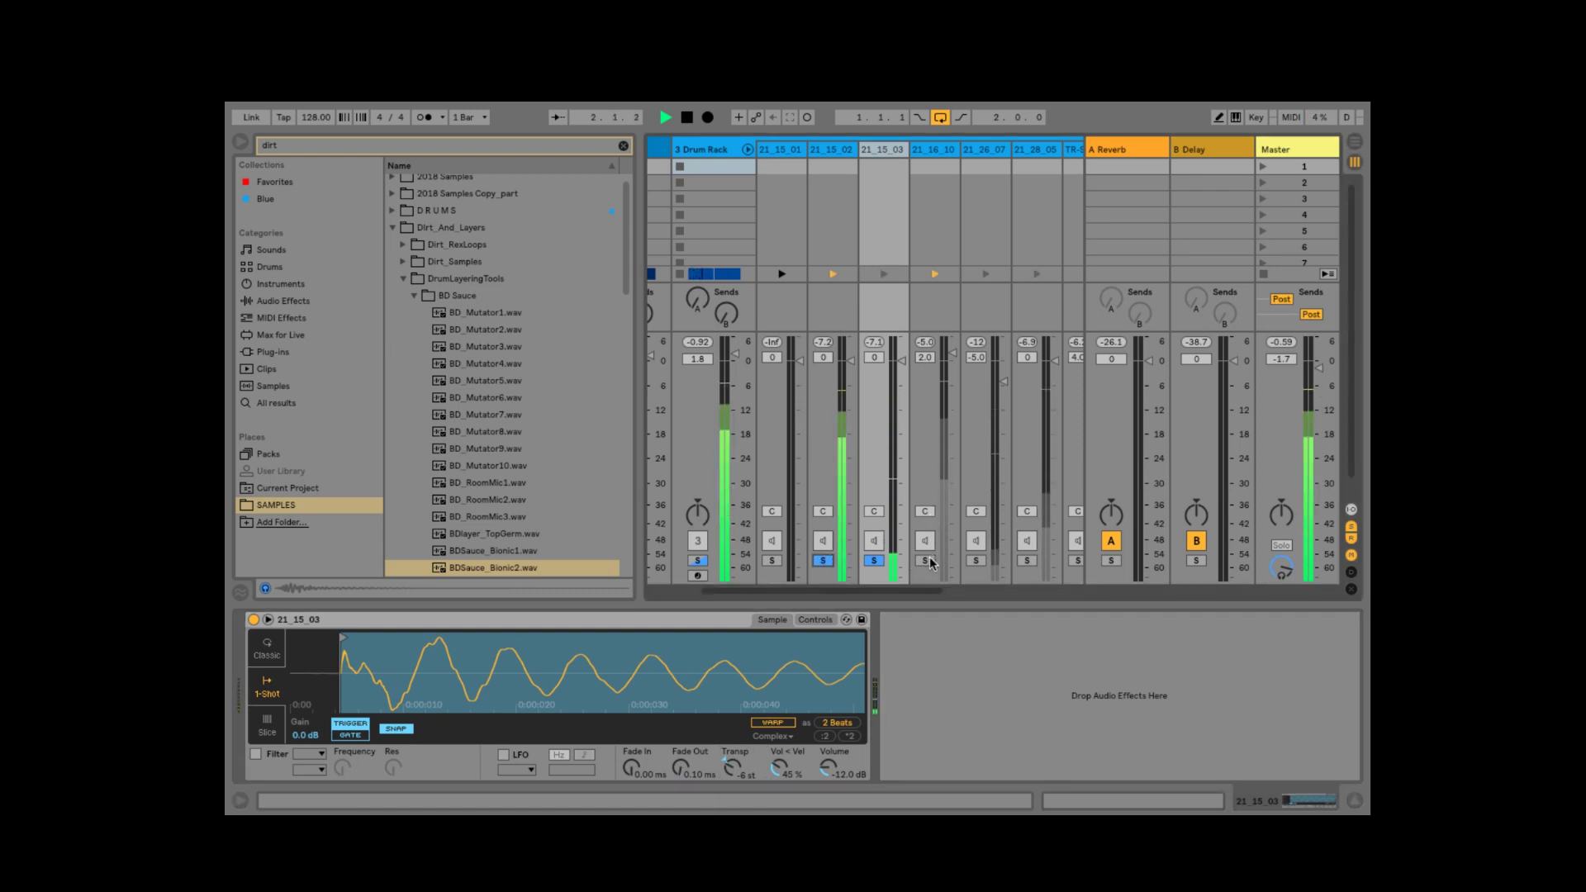
{"action": "left_click", "coordinate": [935, 151]}
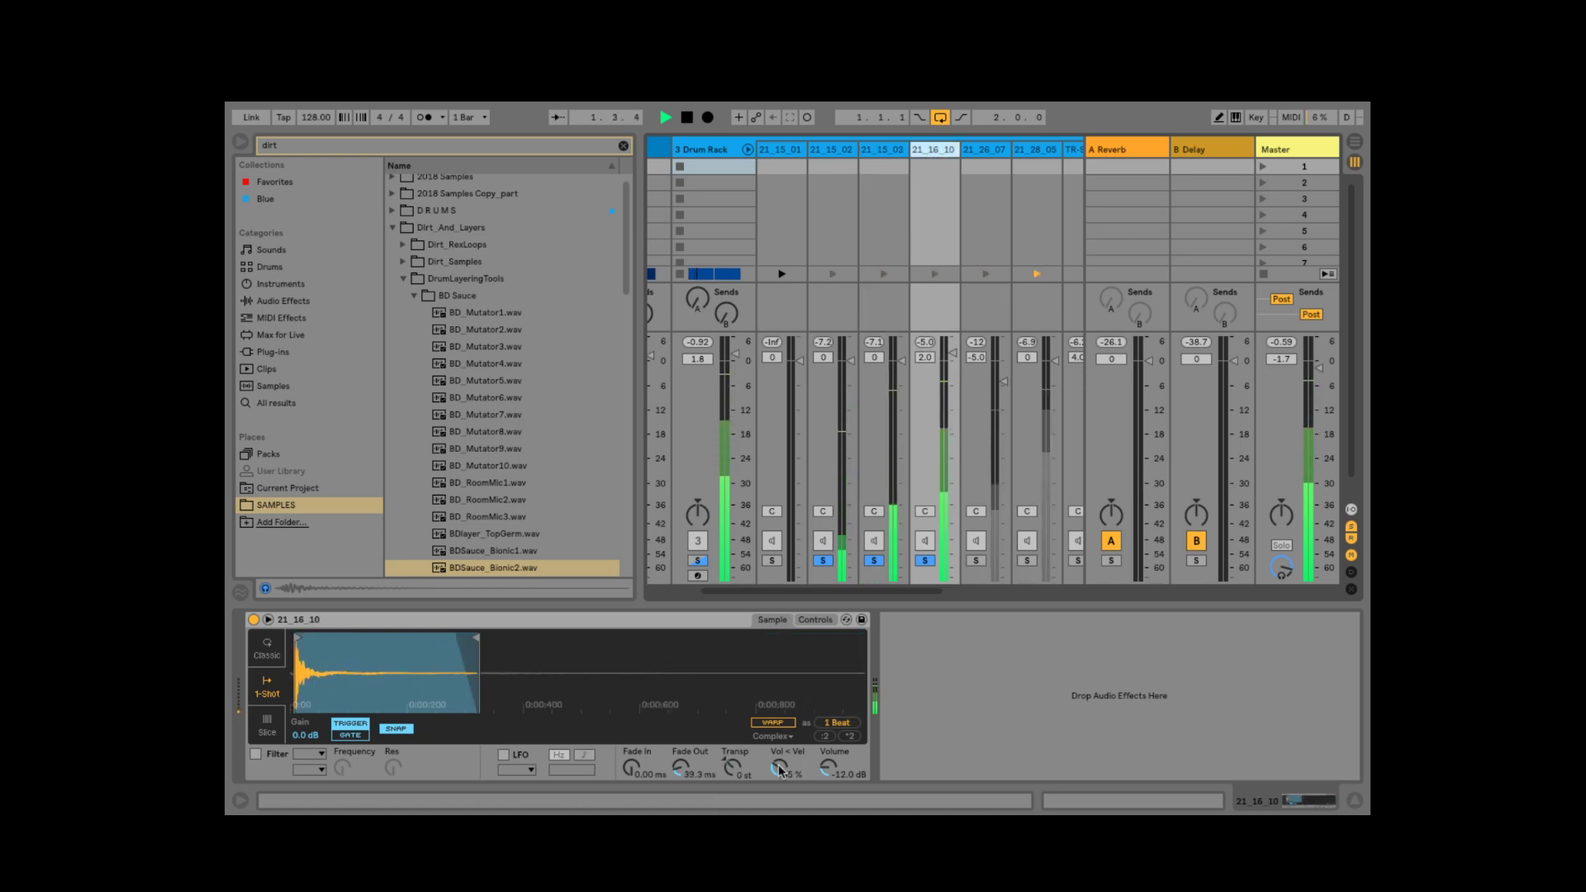
{"action": "left_click_drag", "start_coordinate": [744, 782], "coordinate": [744, 764]}
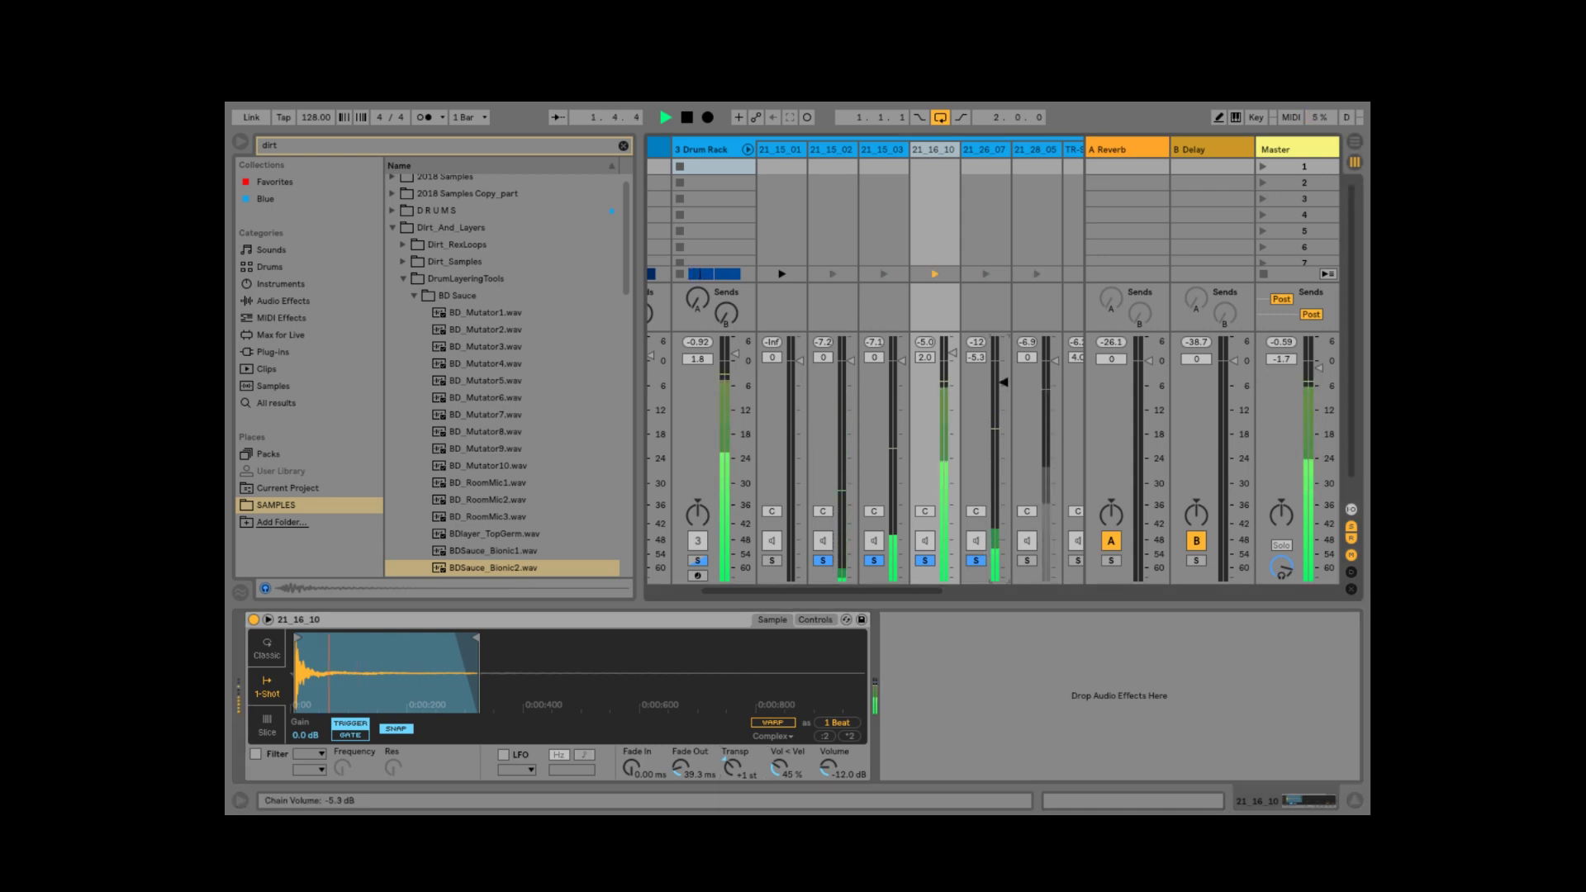
Add the 21_28_05 chain to the soloed chains, set its volume to 3.4 dB and transpose its sample to 0 st
{"action": "left_click", "coordinate": [1027, 560]}
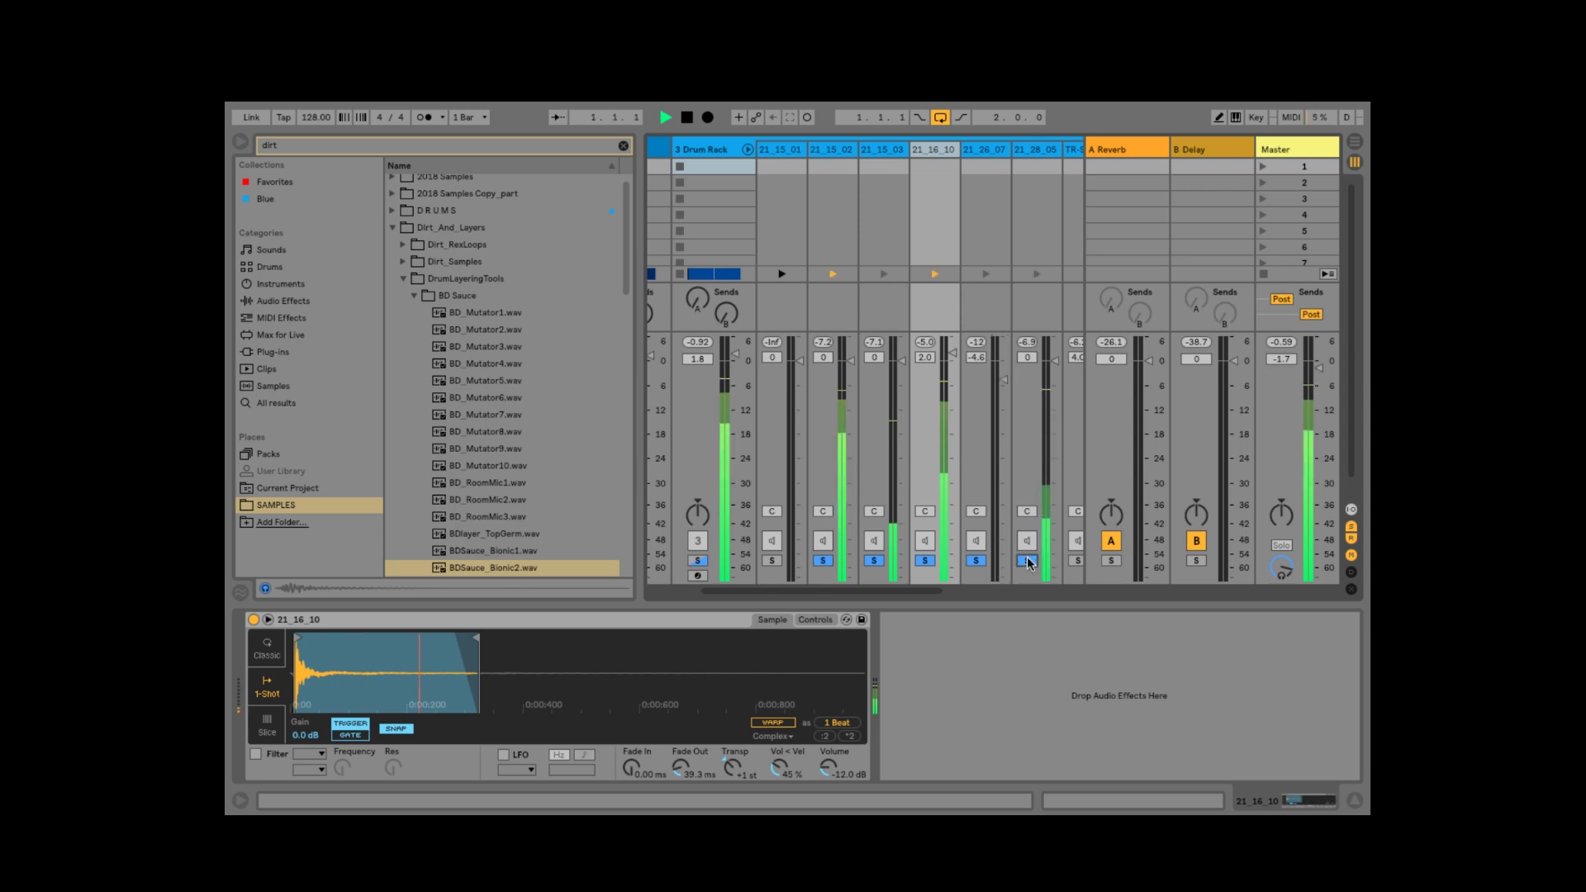
{"action": "left_click_drag", "start_coordinate": [1057, 361], "coordinate": [1057, 351]}
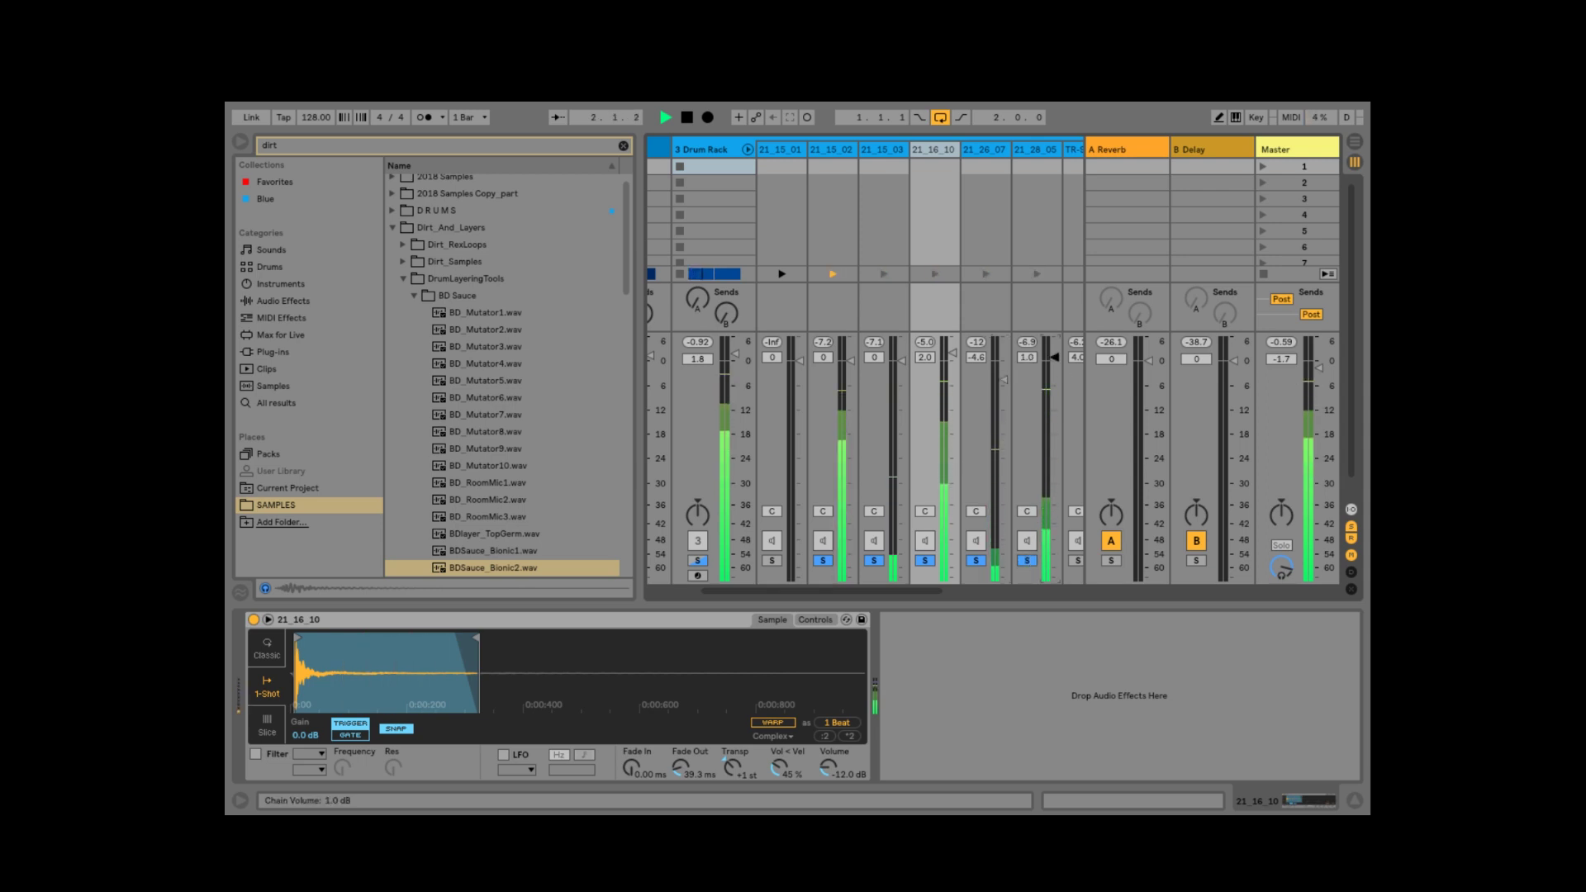
{"action": "left_click", "coordinate": [1039, 152]}
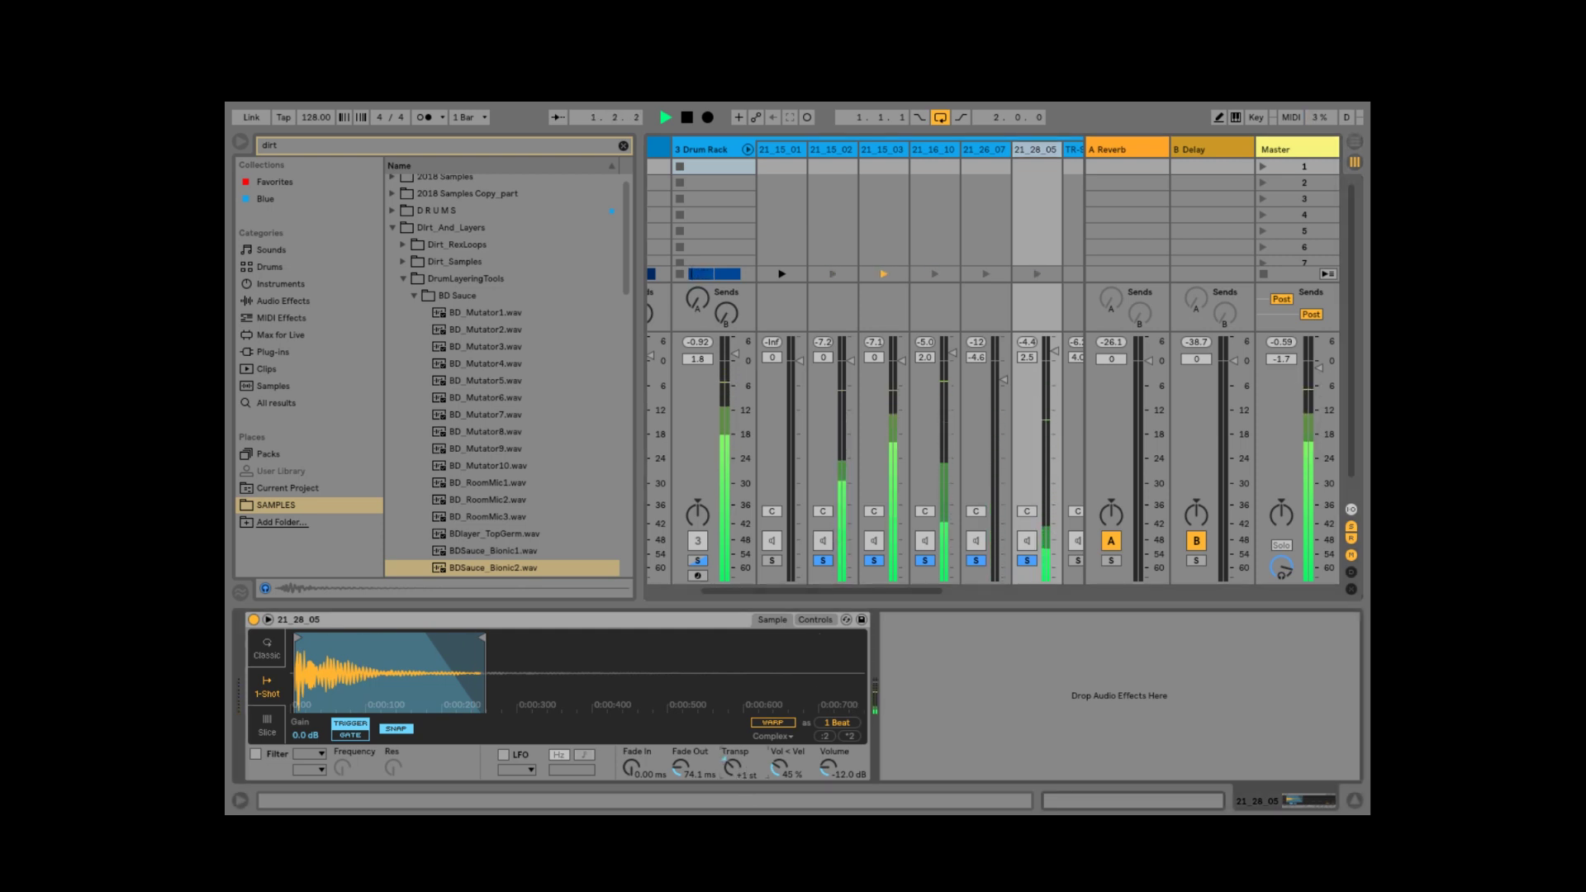
{"action": "left_click_drag", "start_coordinate": [732, 766], "coordinate": [750, 743]}
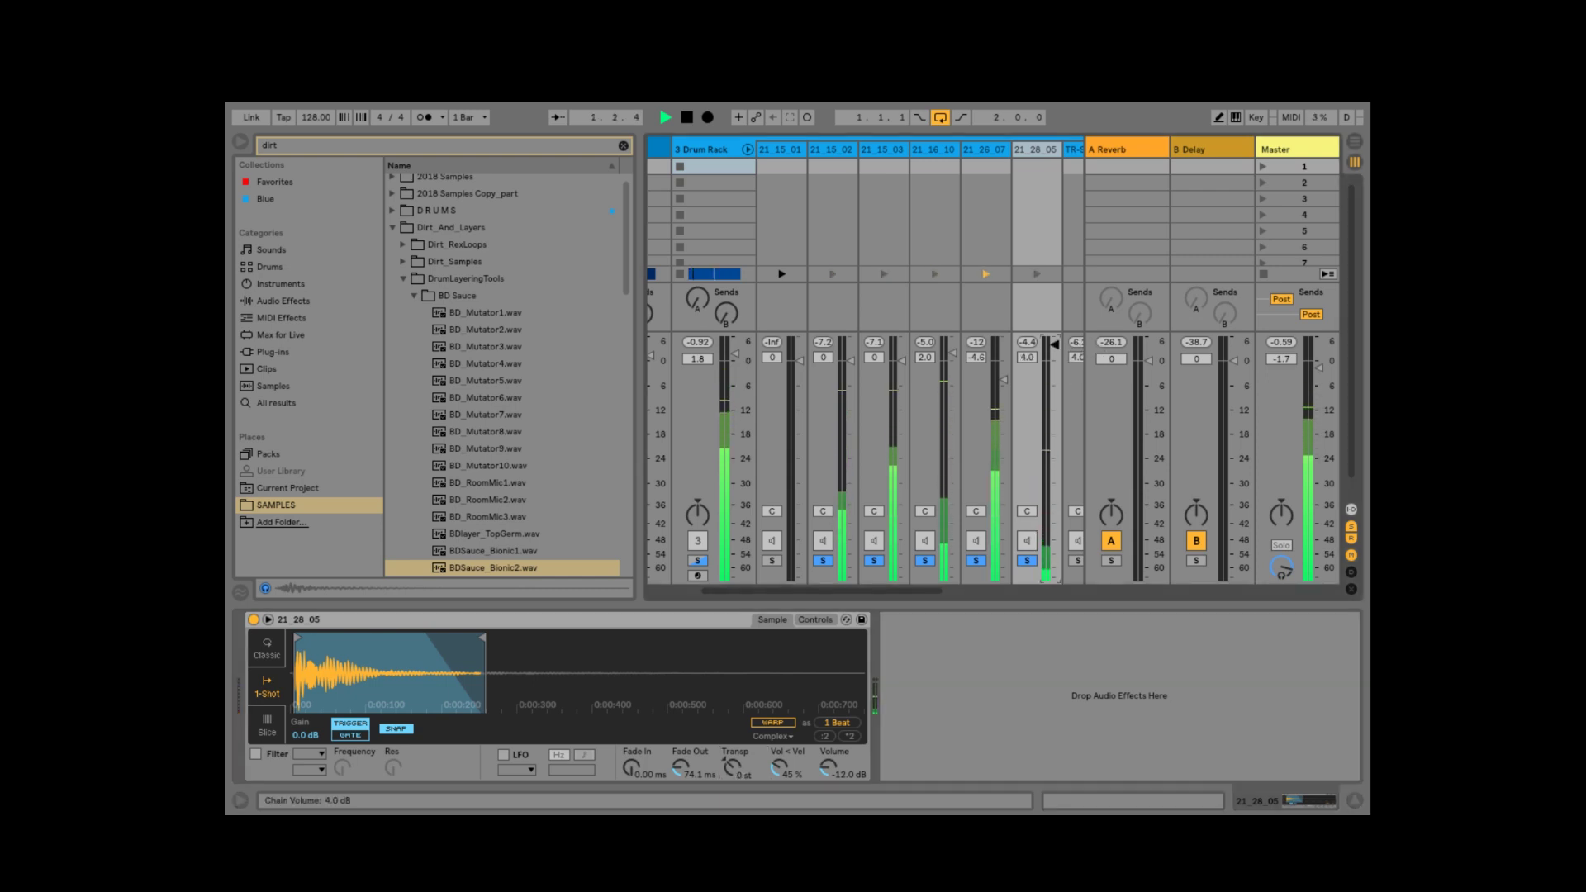
Add both TR-909 chains to the soloed chains and set the first one's volume to 3.6 dB
{"action": "left_click_drag", "start_coordinate": [879, 588], "coordinate": [928, 586]}
{"action": "left_click", "coordinate": [936, 560]}
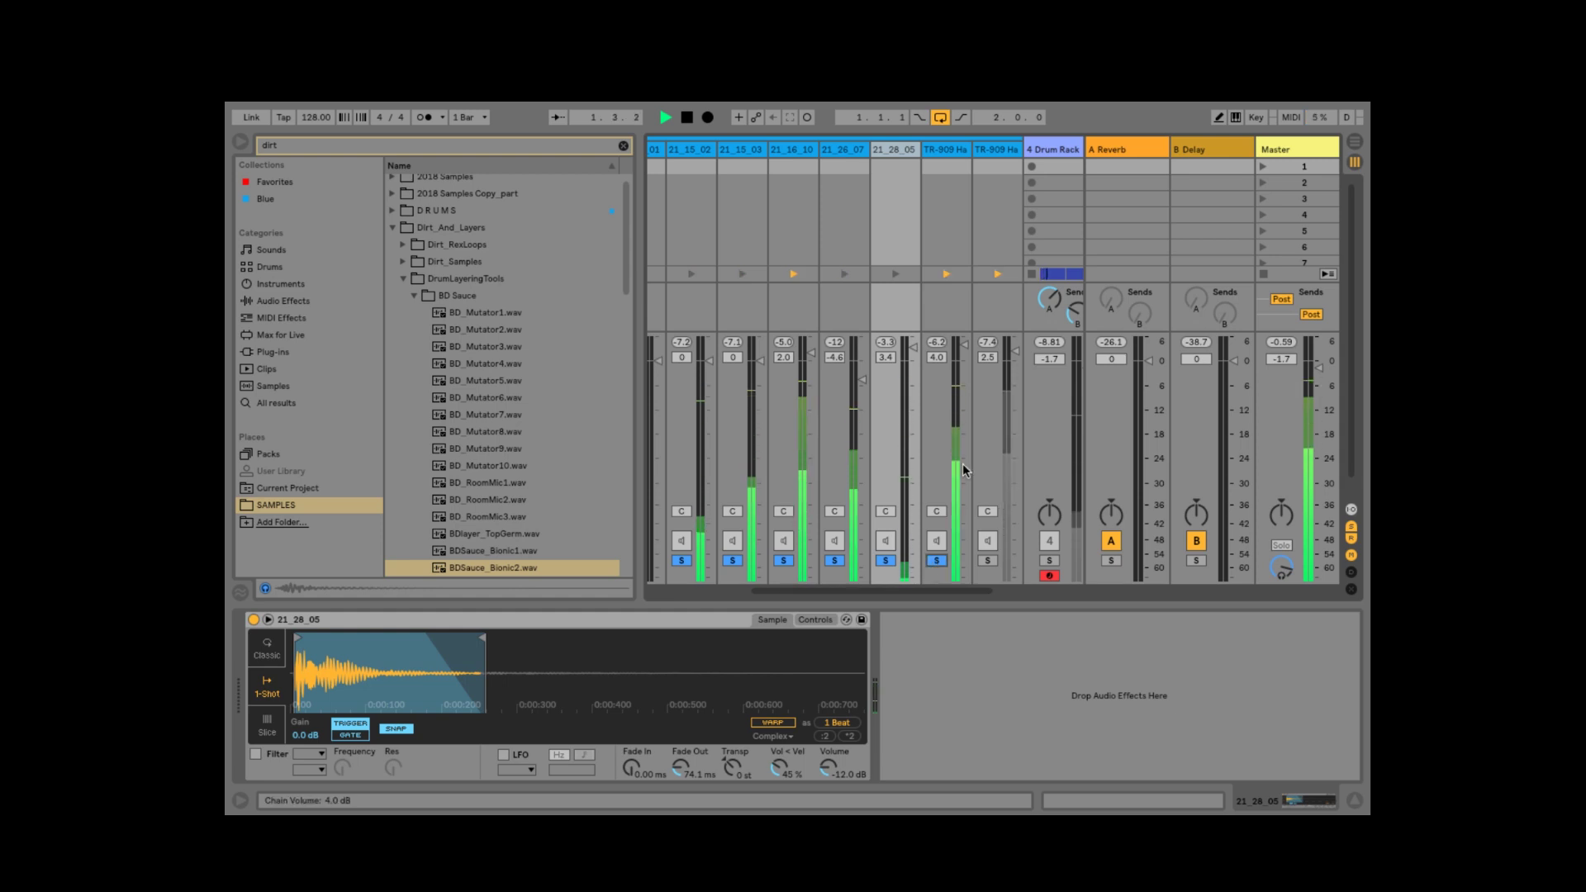
{"action": "left_click_drag", "start_coordinate": [966, 348], "coordinate": [966, 342]}
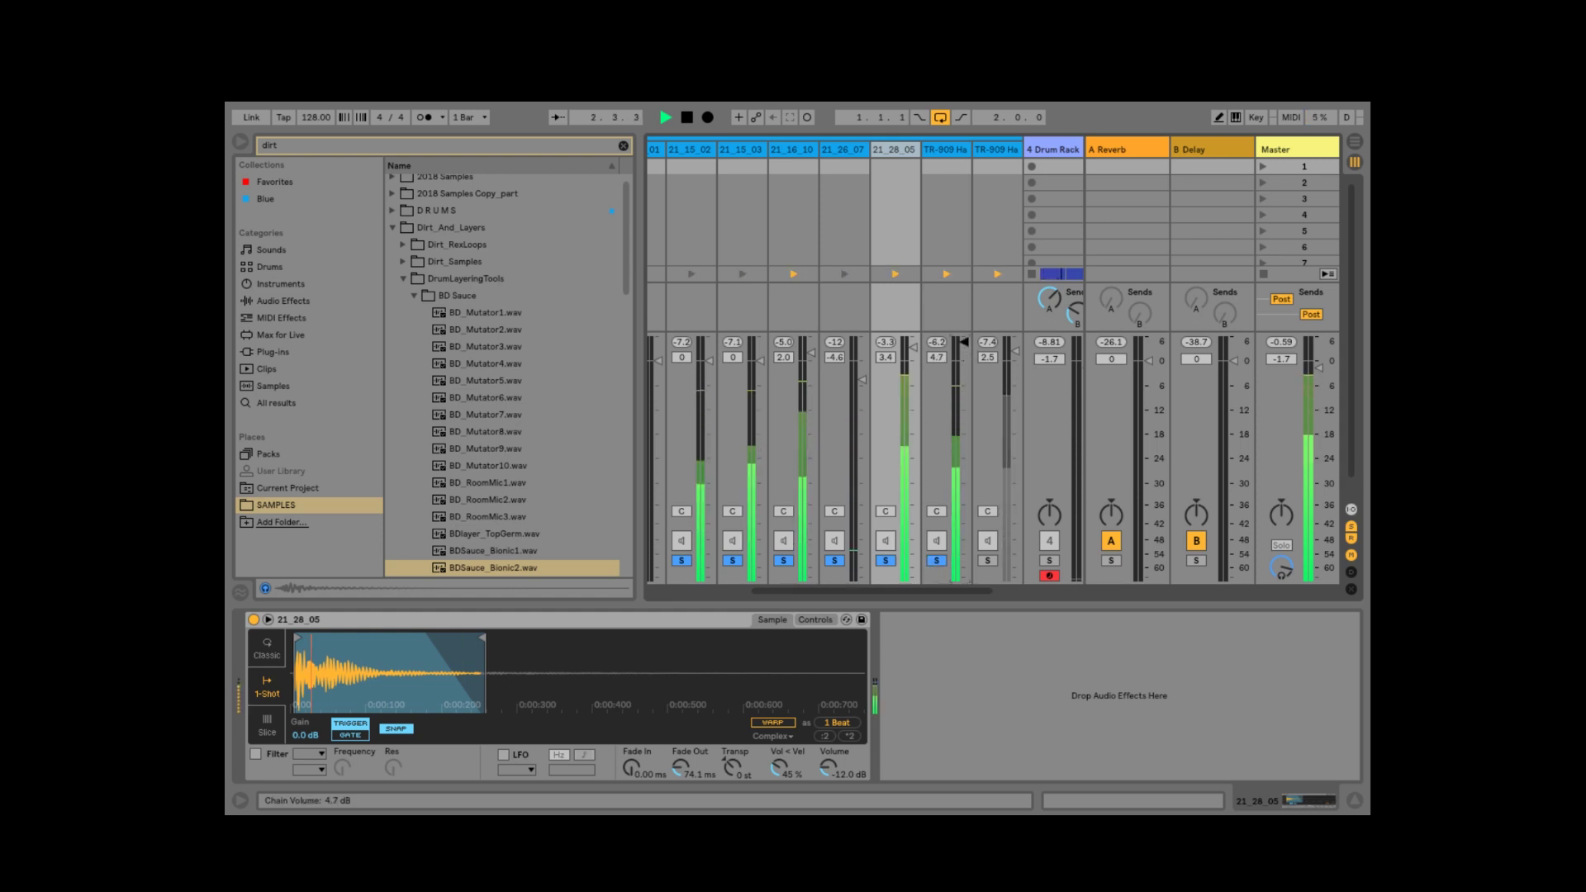
{"action": "left_click", "coordinate": [987, 560]}
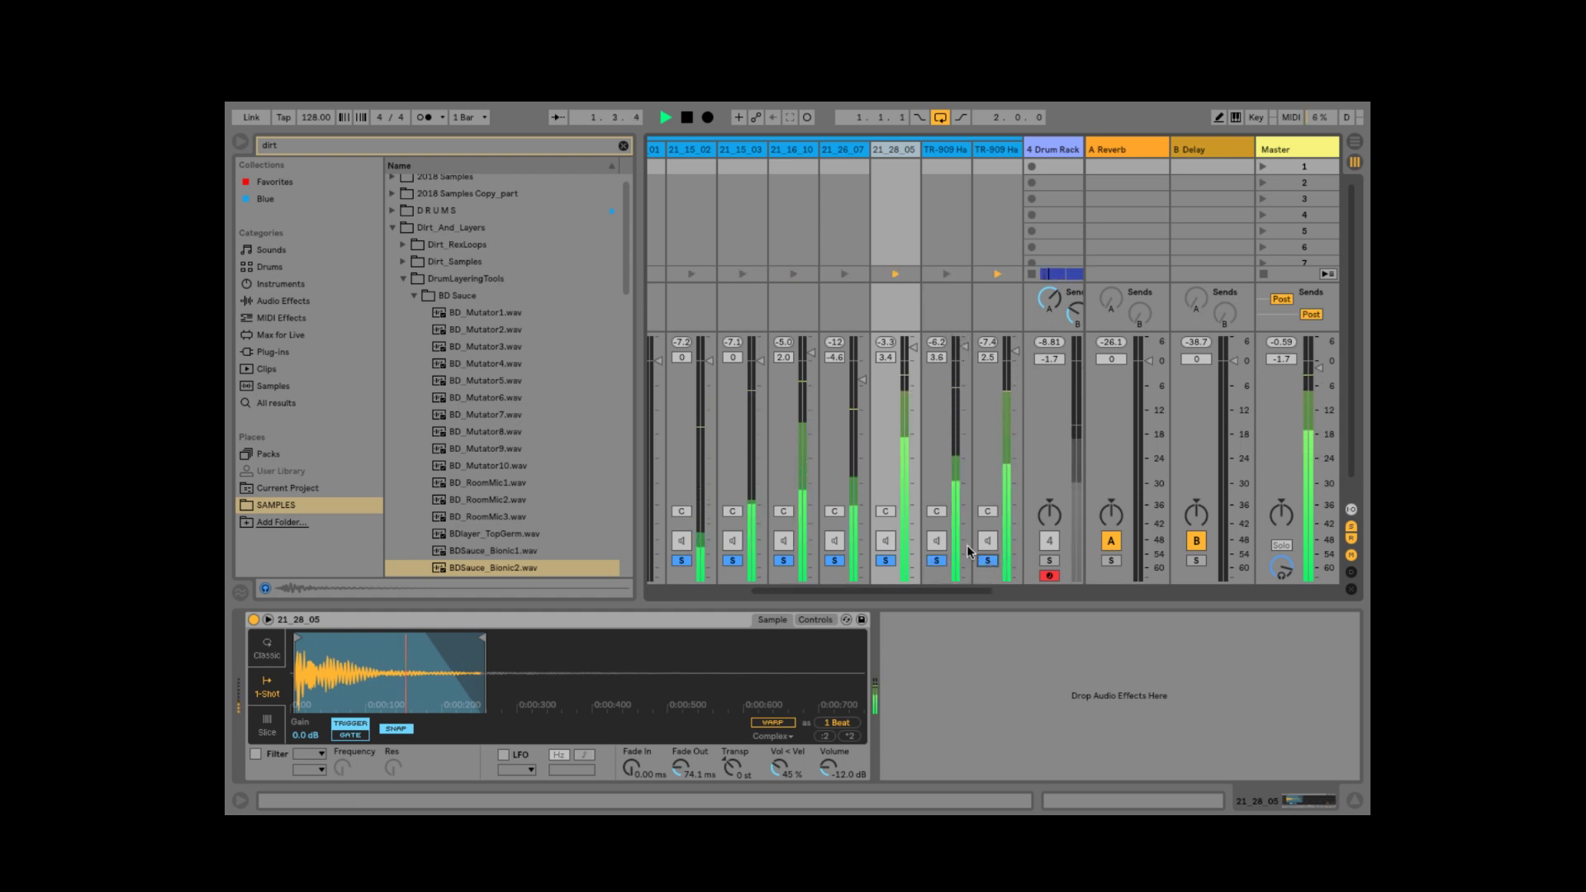
Set the 21_15_02 and 21_15_03 chain volumes to 1.4 dB and clear the solos on 3 Drum Rack and its chains
{"action": "left_click_drag", "start_coordinate": [711, 369], "coordinate": [762, 358]}
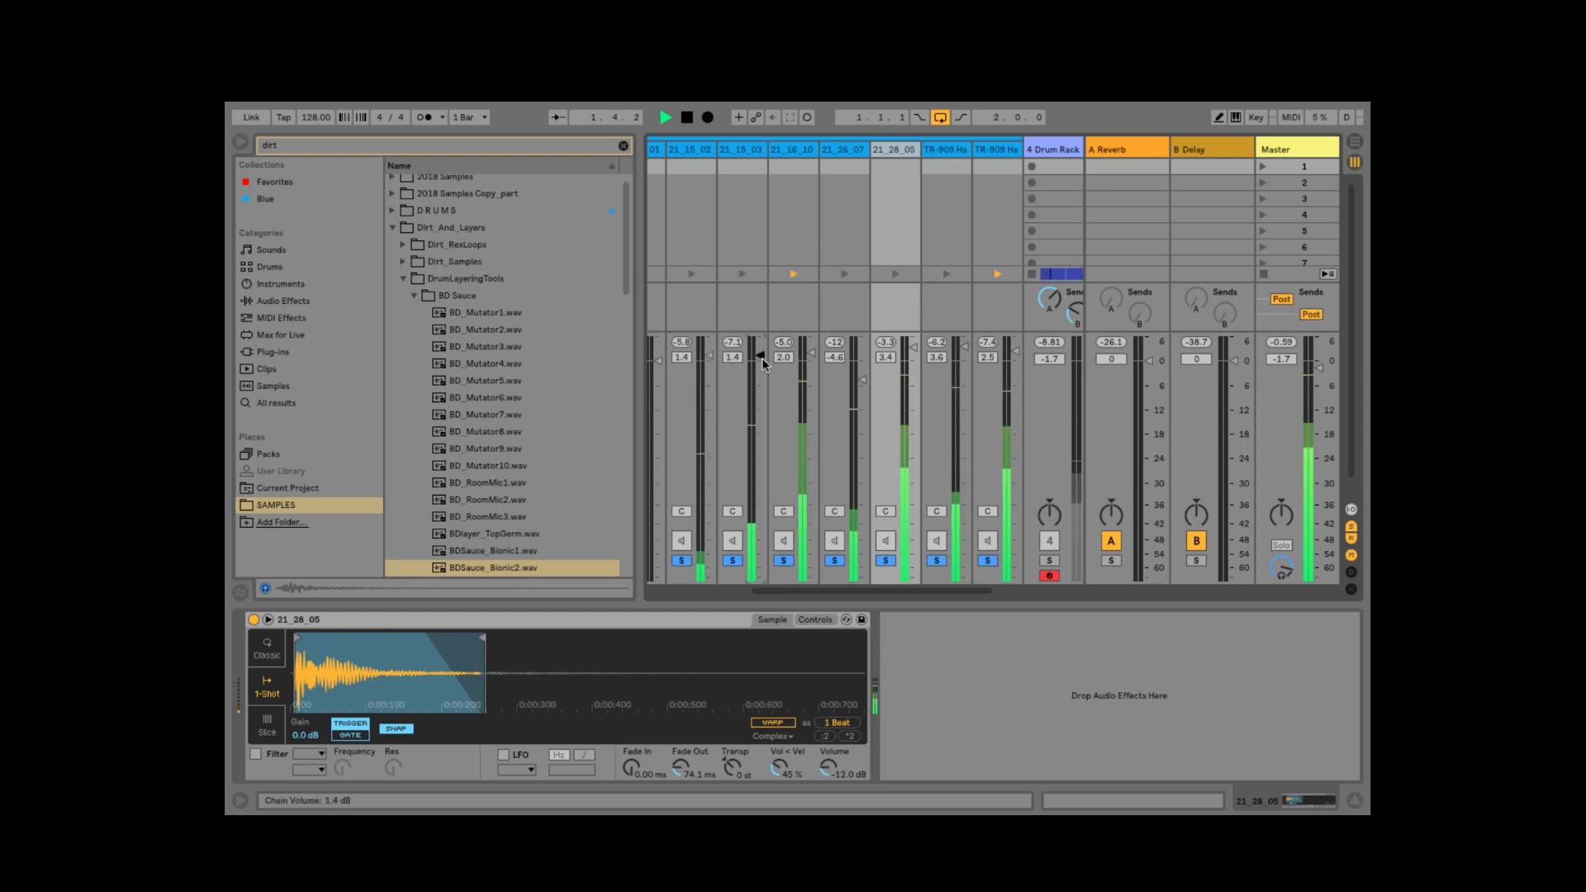
{"action": "left_click_drag", "start_coordinate": [783, 592], "coordinate": [711, 591]}
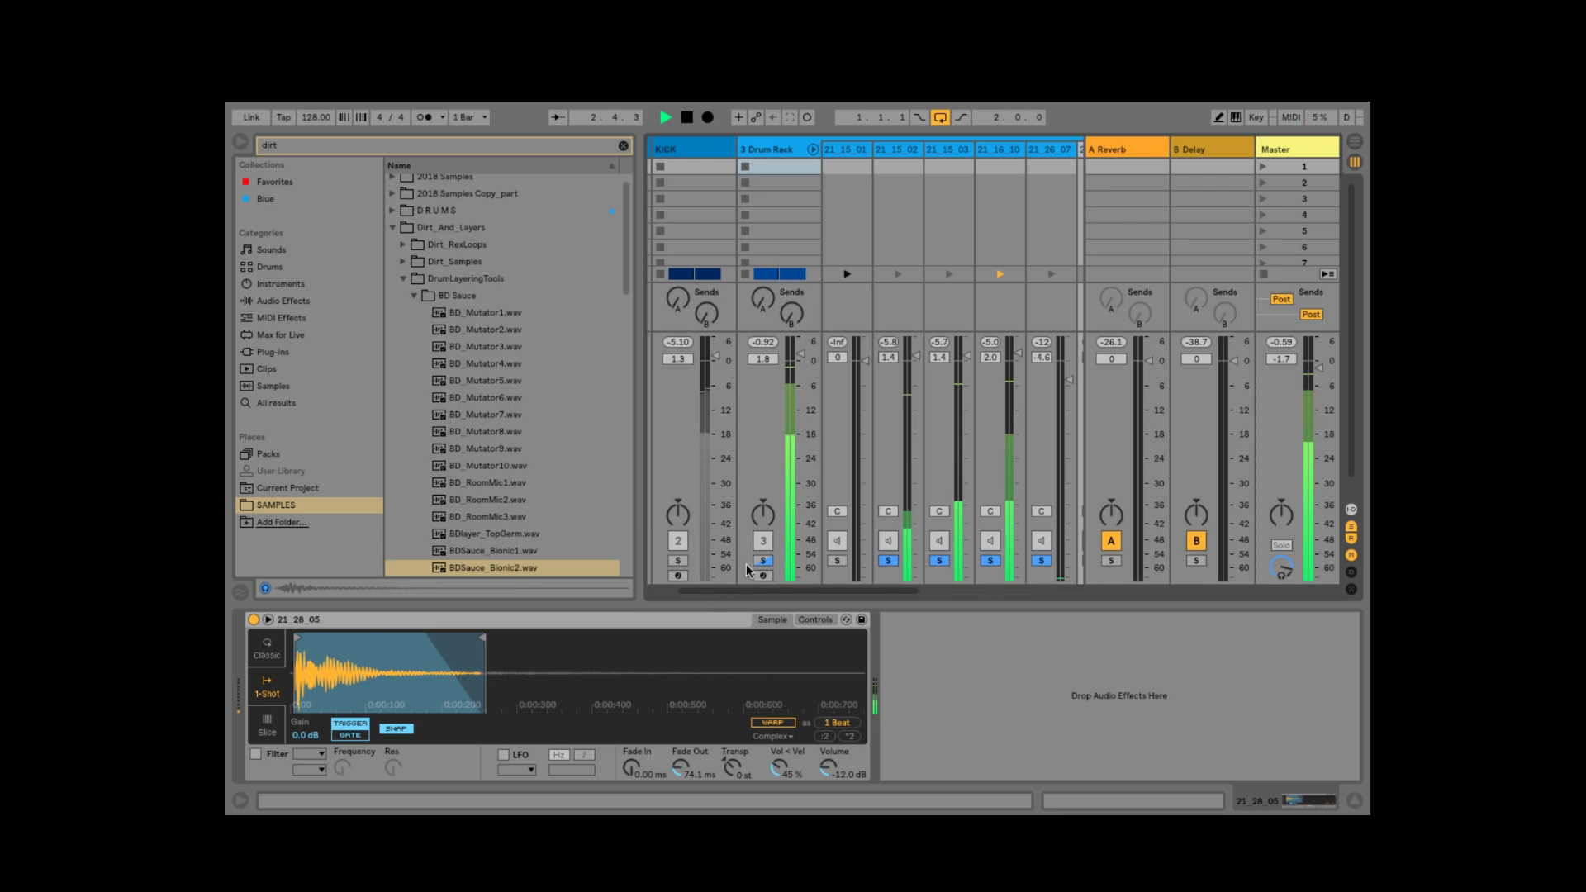
{"action": "left_click", "coordinate": [763, 561]}
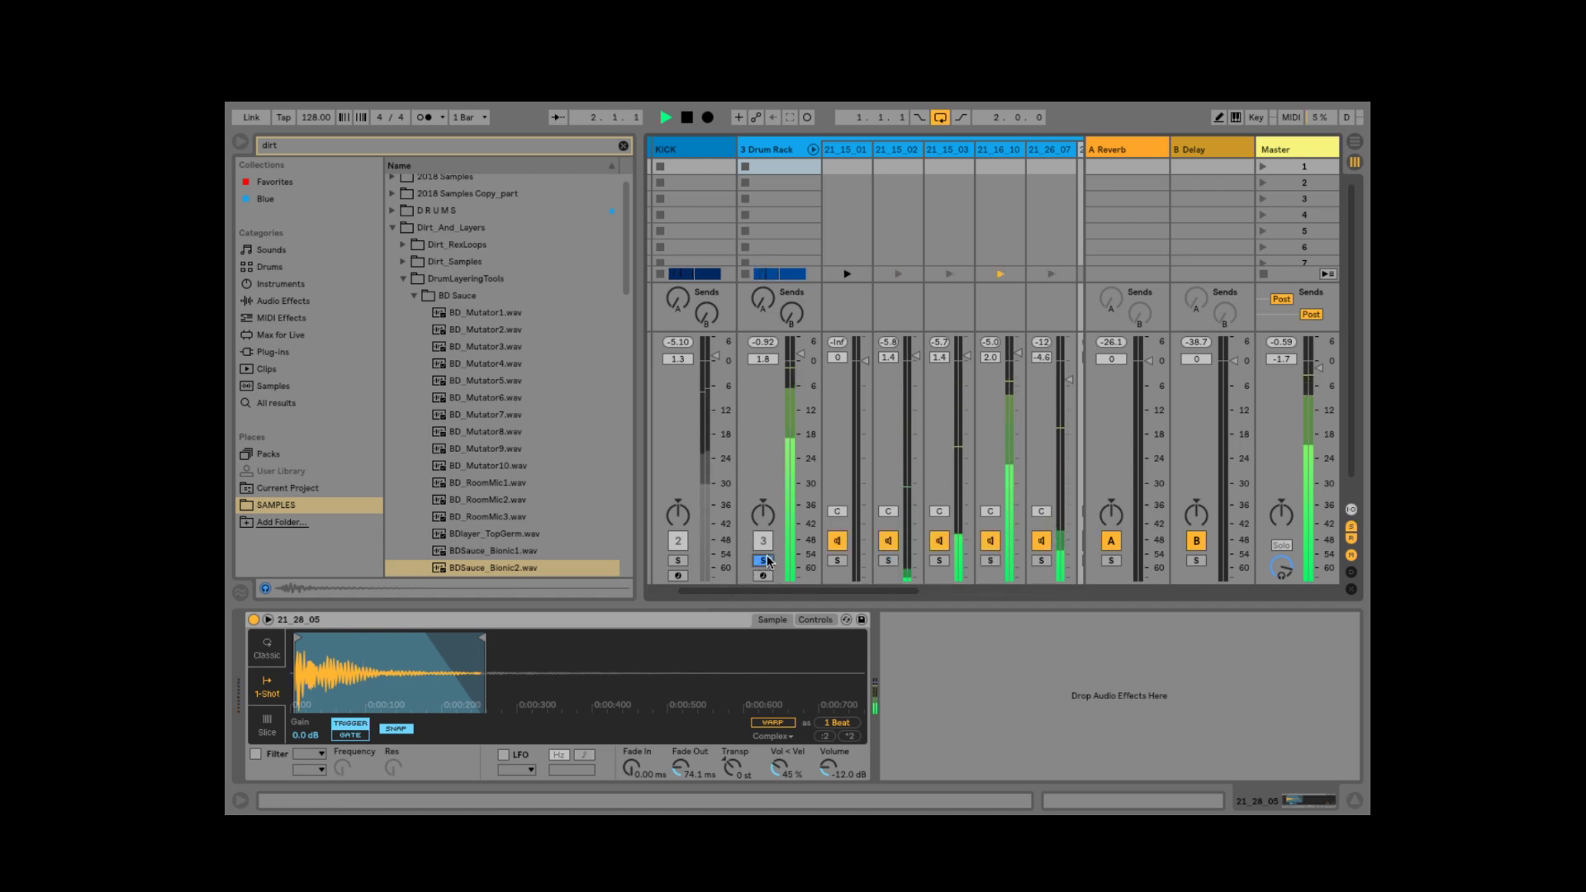
{"action": "left_click", "coordinate": [764, 560]}
{"action": "left_click_drag", "start_coordinate": [677, 359], "coordinate": [677, 347]}
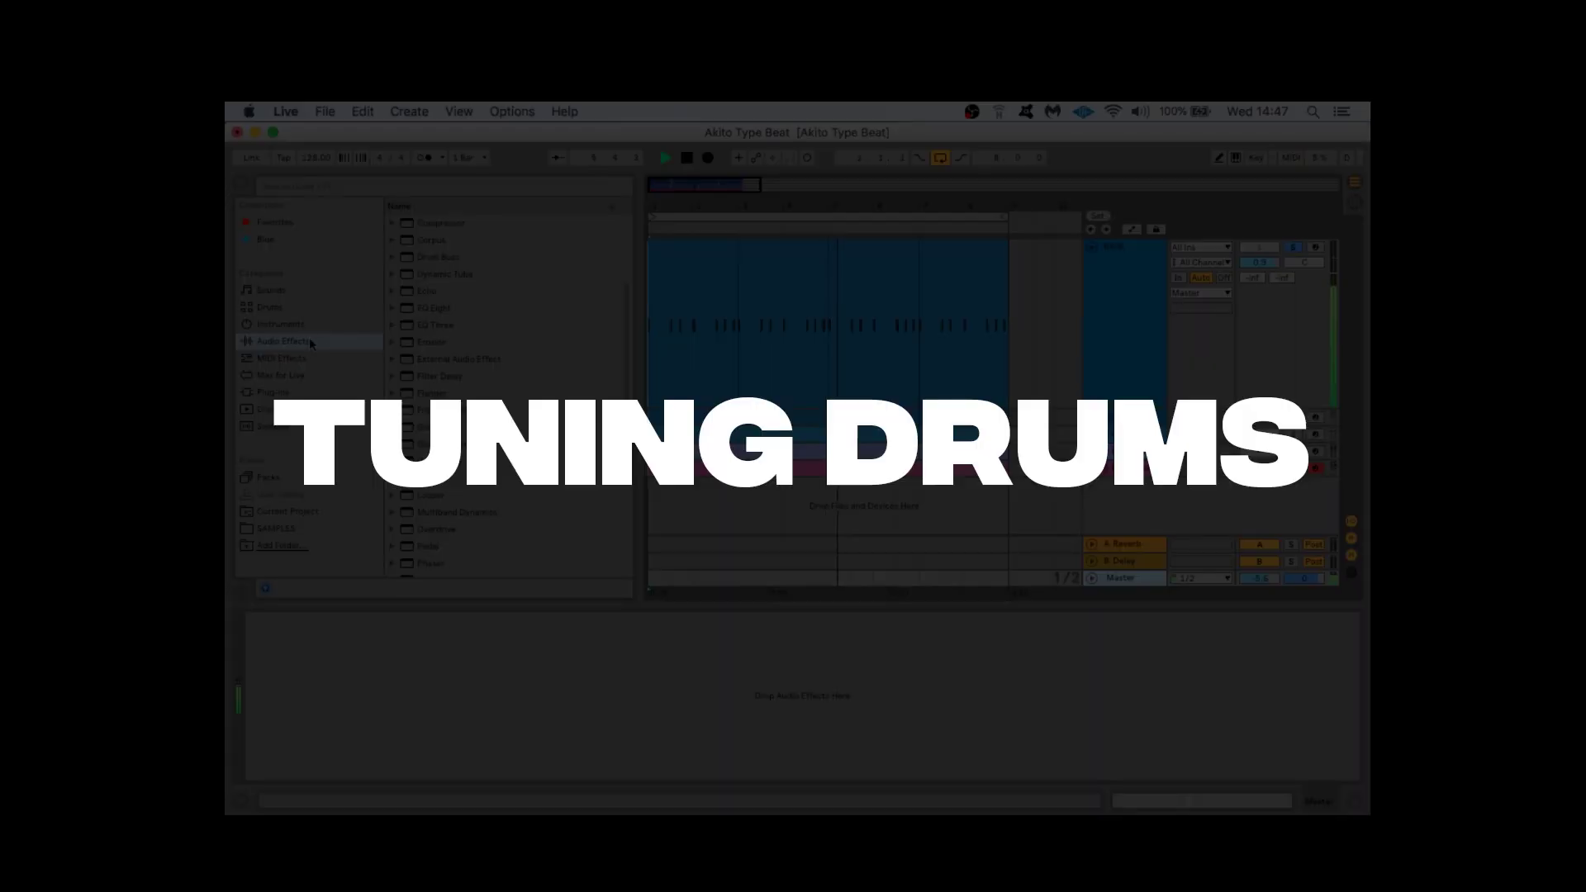
Add the Spectrum effect to the Master track and expand its display into the main view
{"action": "scroll", "coordinate": [477, 500], "scroll_direction": "down", "scroll_amount": 4}
{"action": "left_click", "coordinate": [478, 500]}
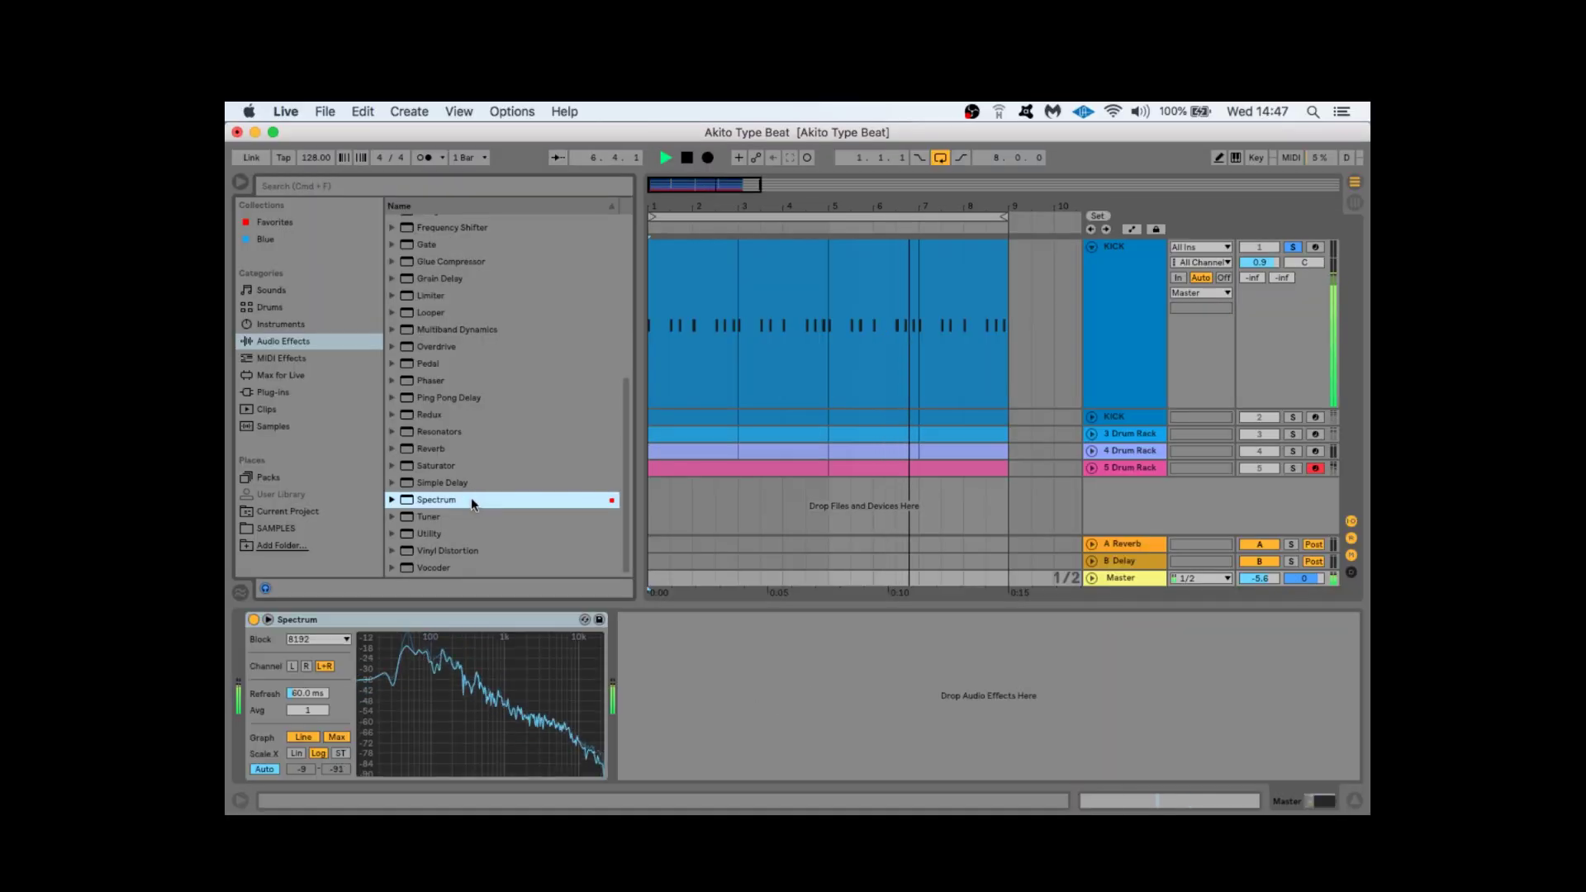
{"action": "left_click", "coordinate": [269, 621]}
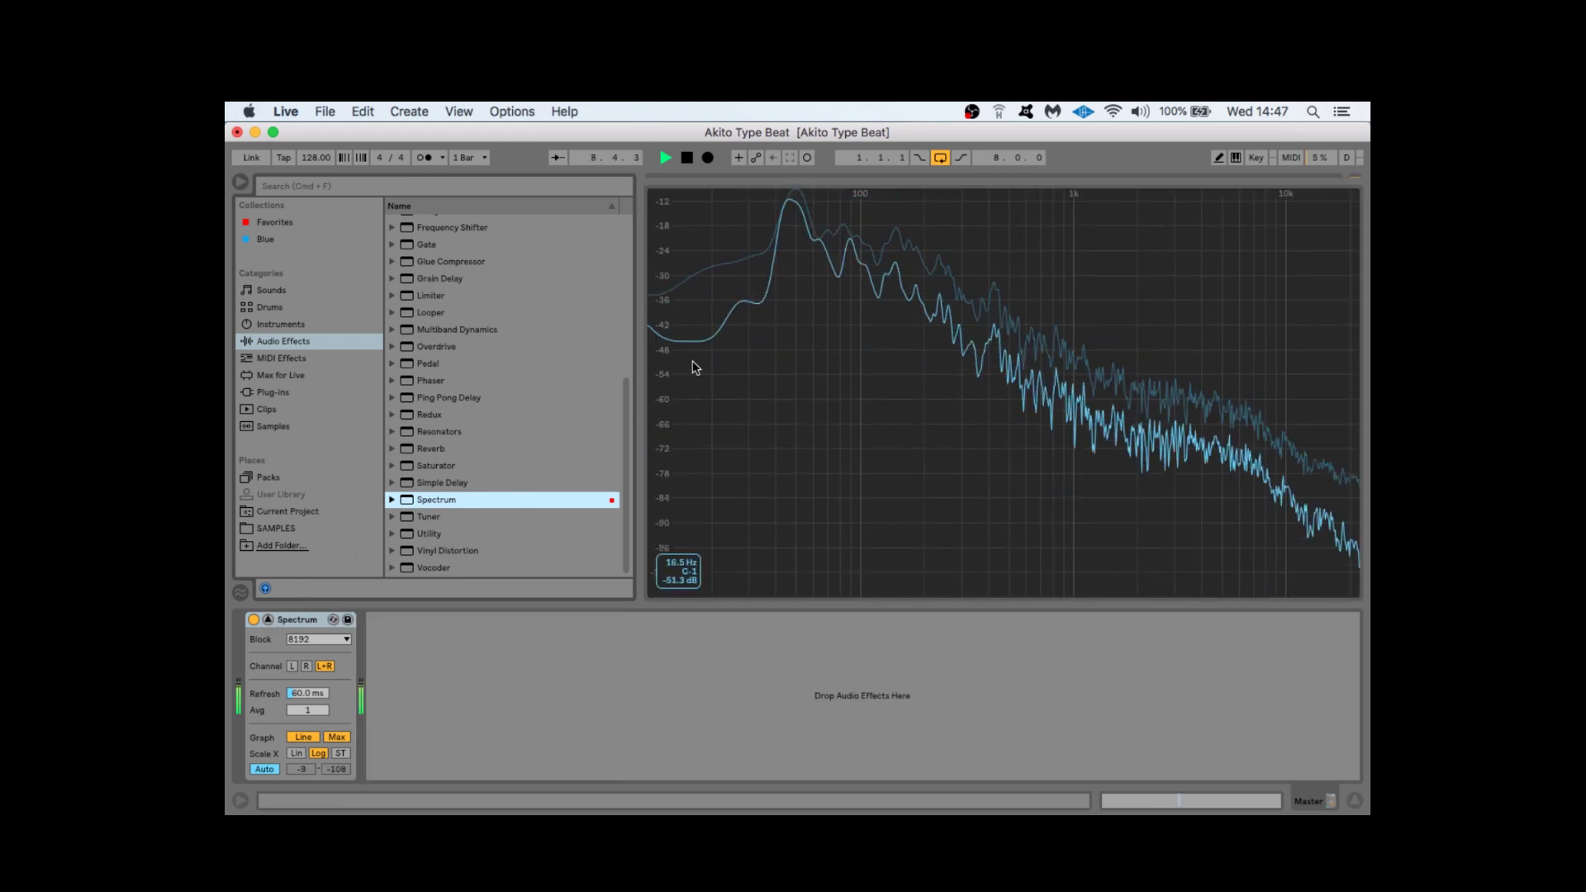
Set Spectrum's block size to 16384 and refresh to 40 ms, and hide the browser to widen the display
{"action": "left_click", "coordinate": [318, 641]}
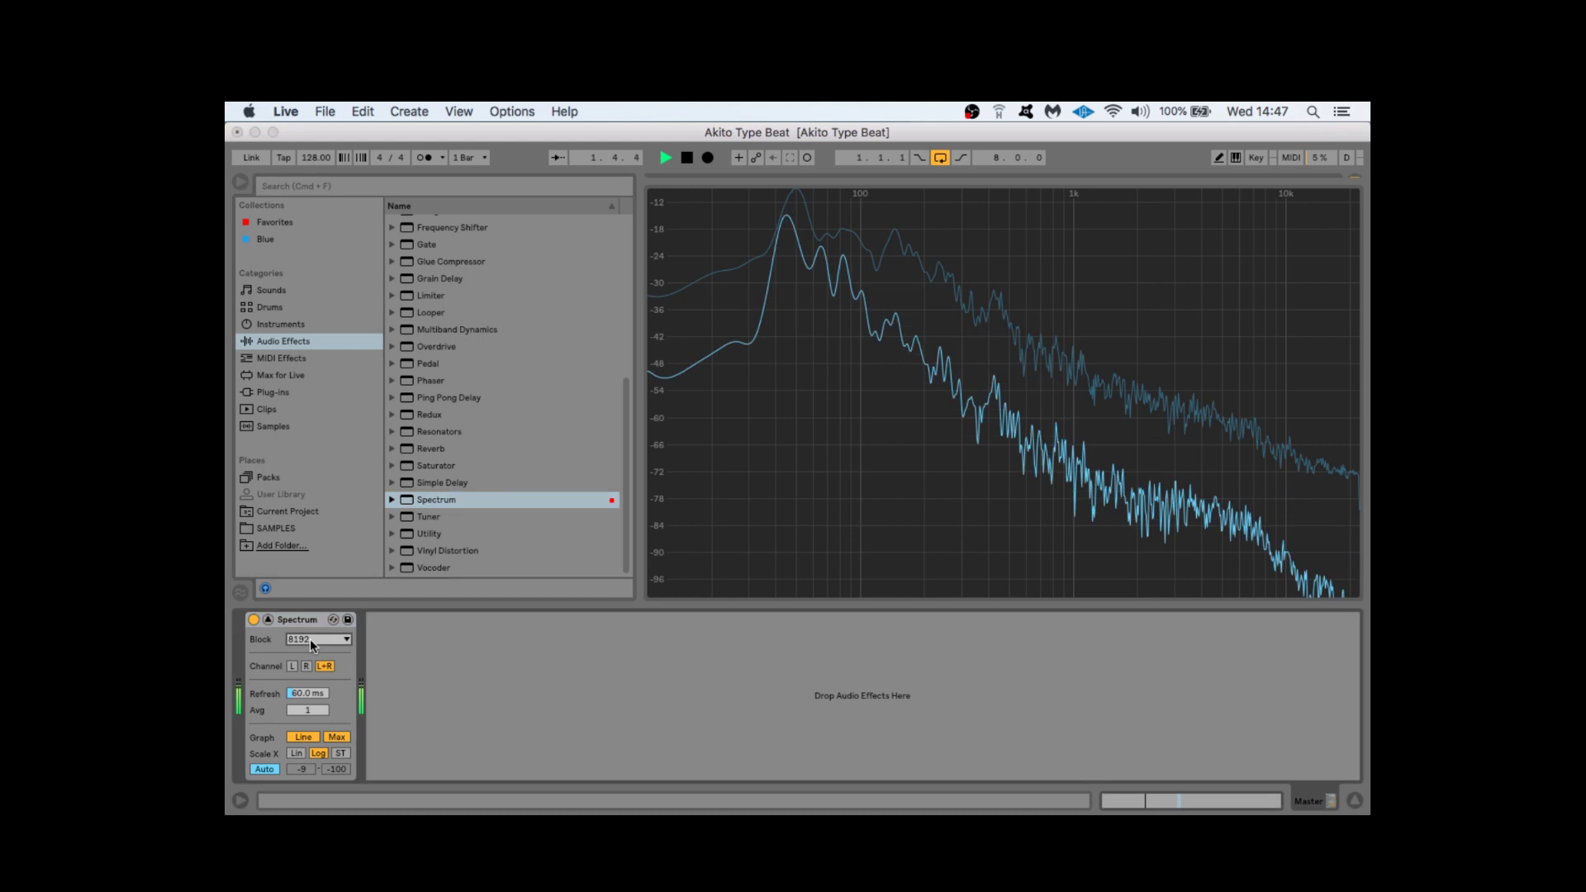
{"action": "left_click", "coordinate": [310, 692]}
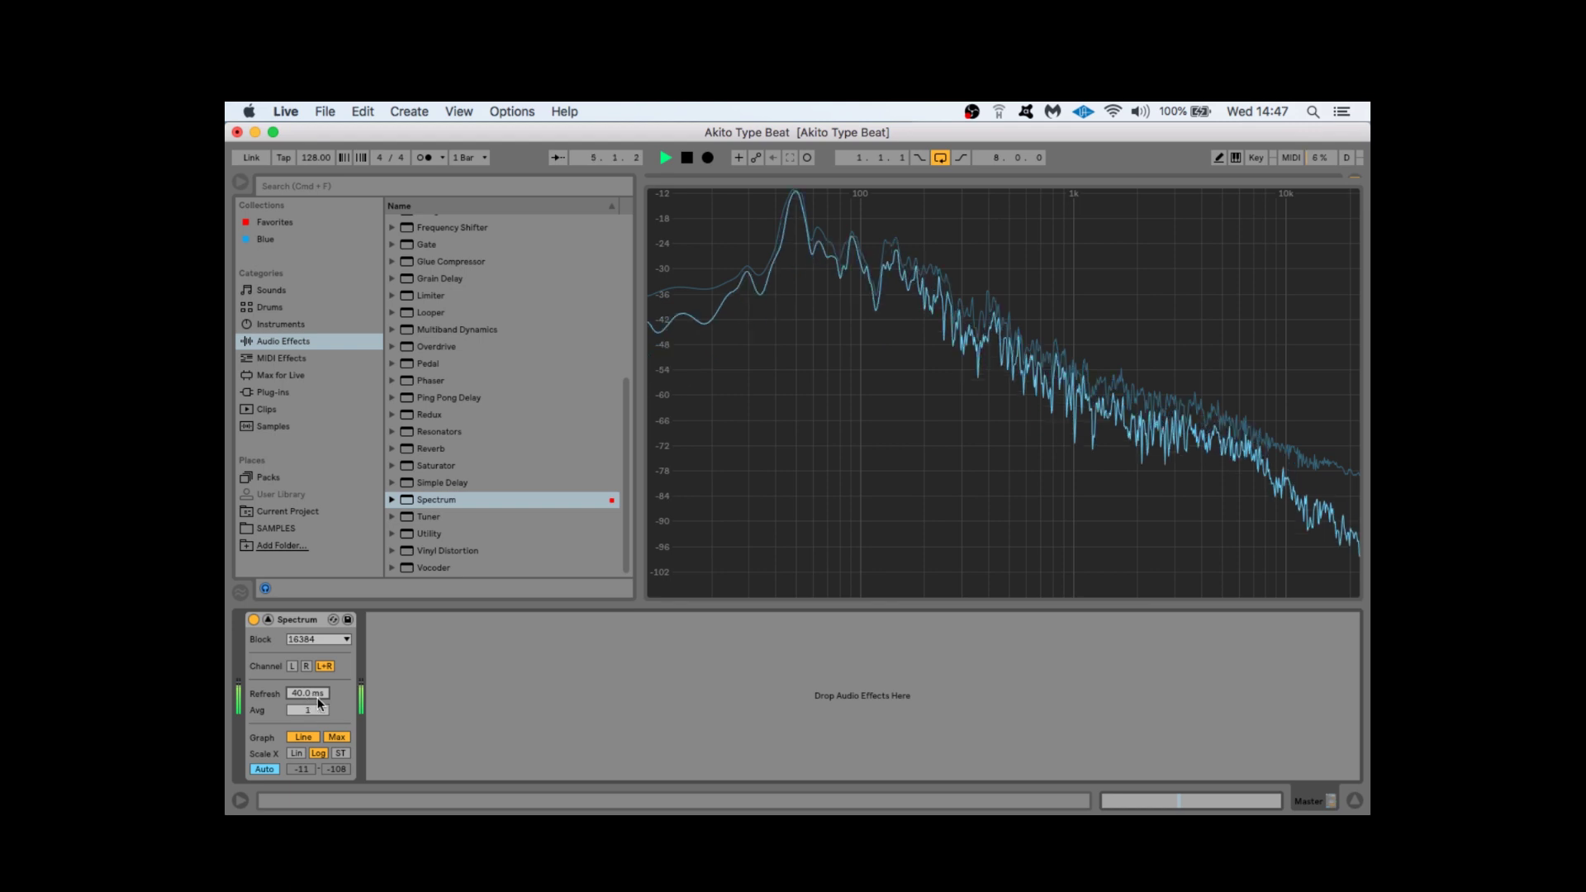
{"action": "mouse_move", "coordinate": [726, 301]}
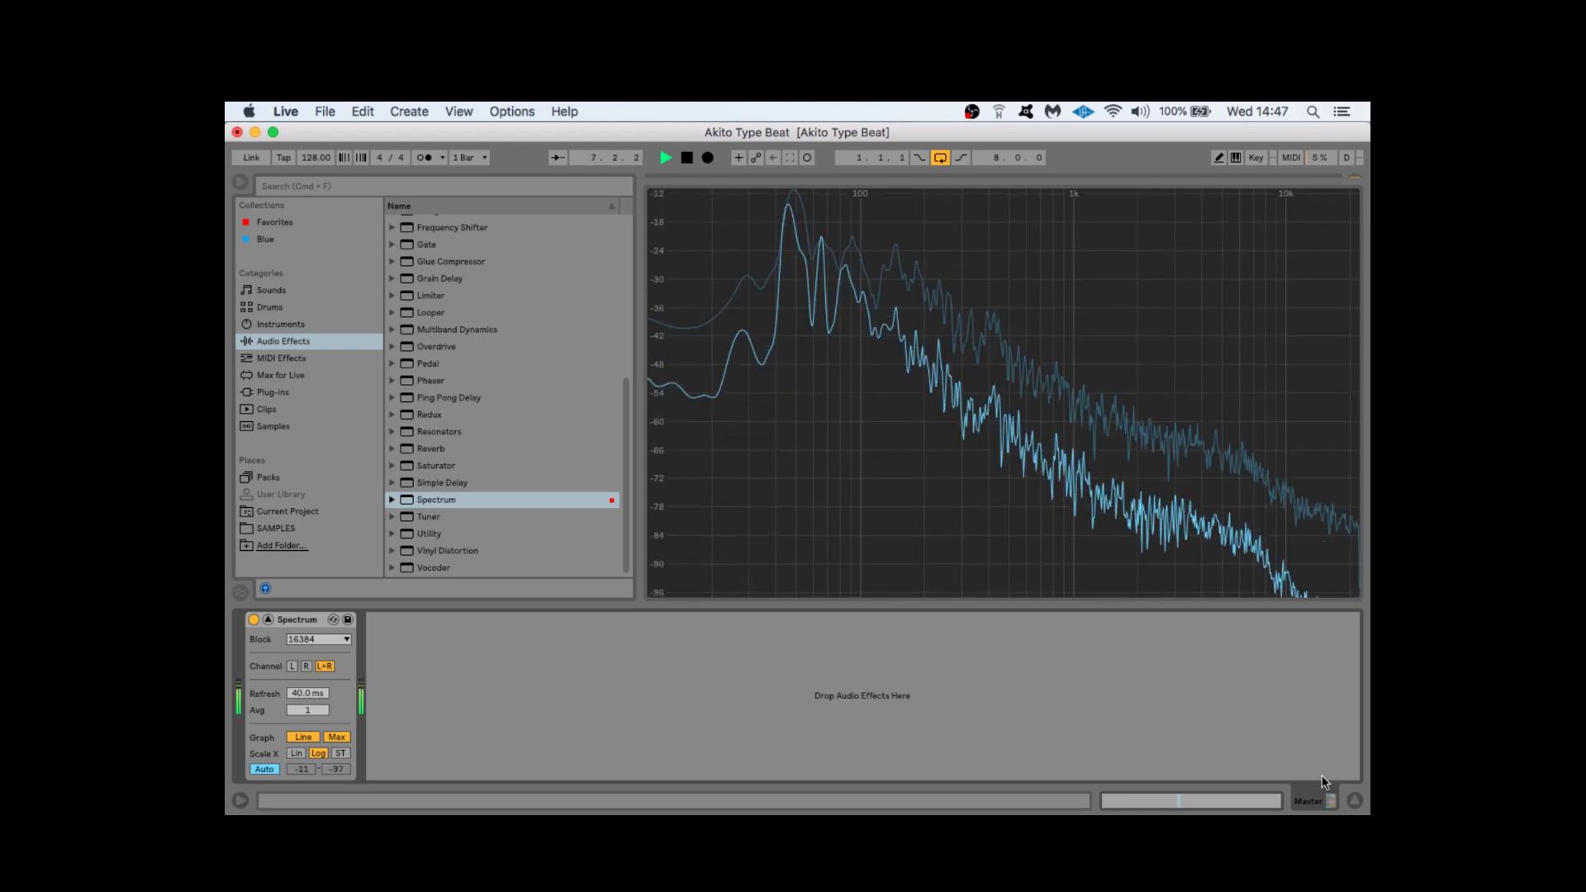
{"action": "left_click", "coordinate": [1356, 801]}
{"action": "left_click", "coordinate": [1355, 801]}
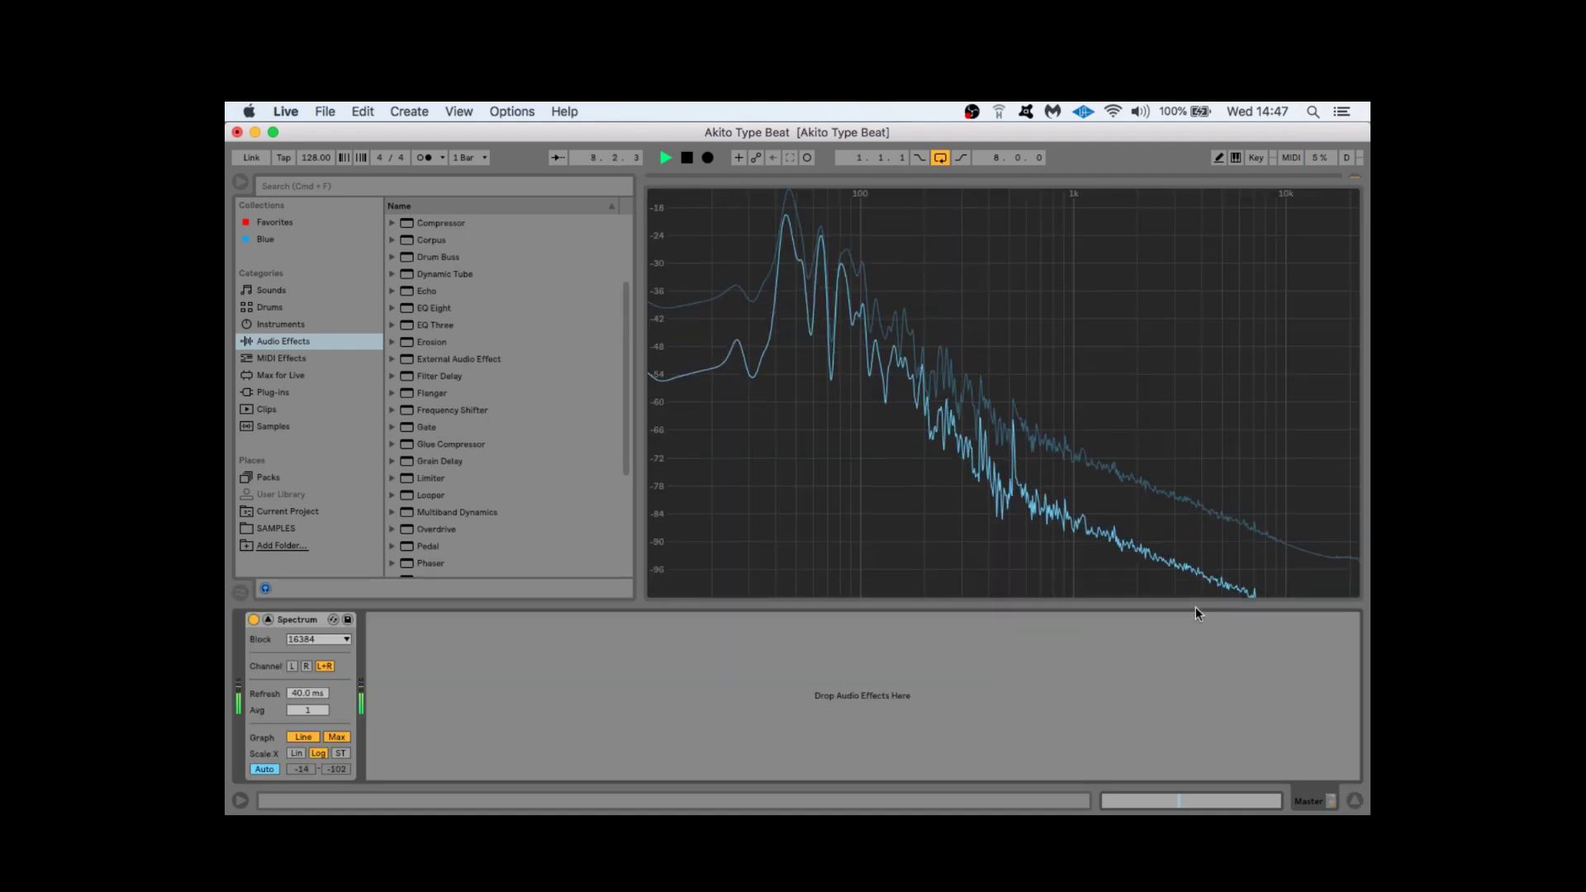
{"action": "left_click", "coordinate": [239, 183]}
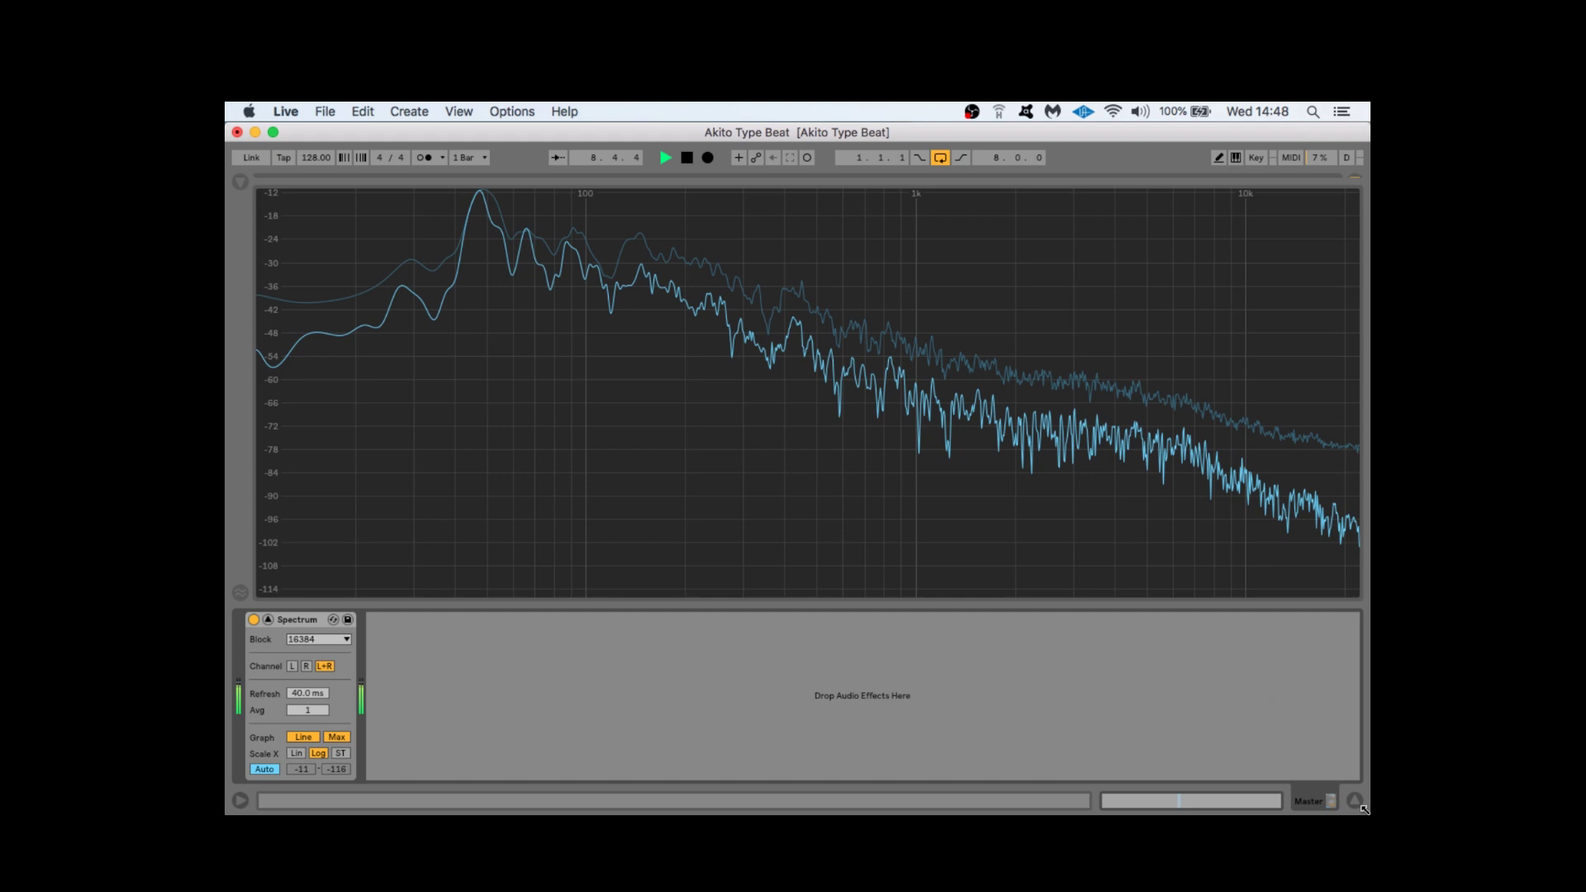
Transpose the first KICK track's Kick 06 sample to +2 st and check its lowest peak in the Master's Spectrum
{"action": "left_click", "coordinate": [1358, 804]}
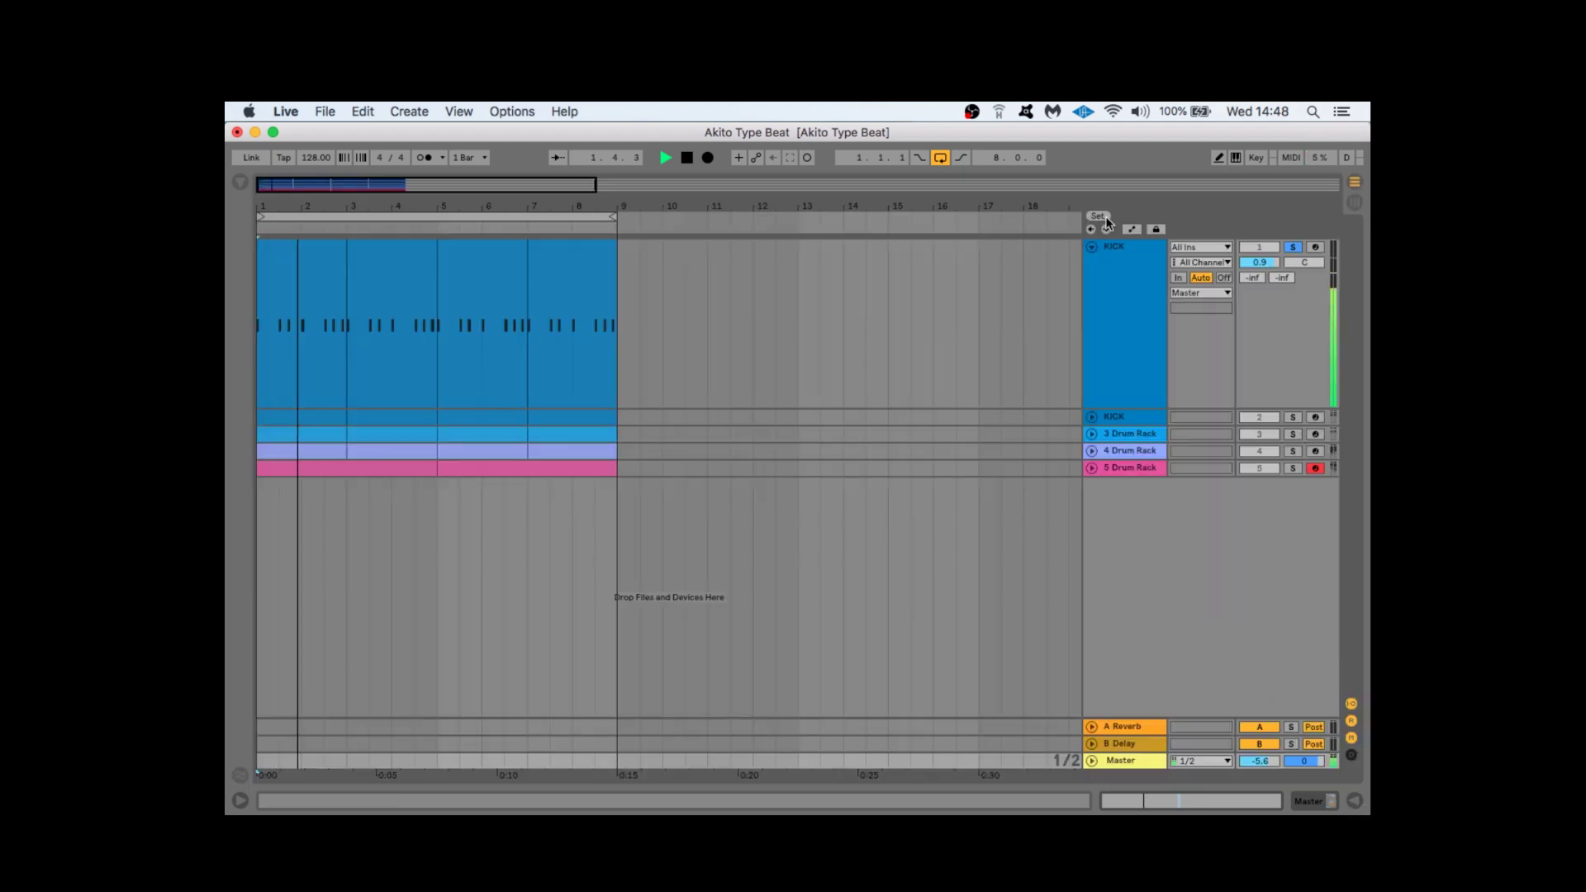
{"action": "double_click", "coordinate": [823, 403]}
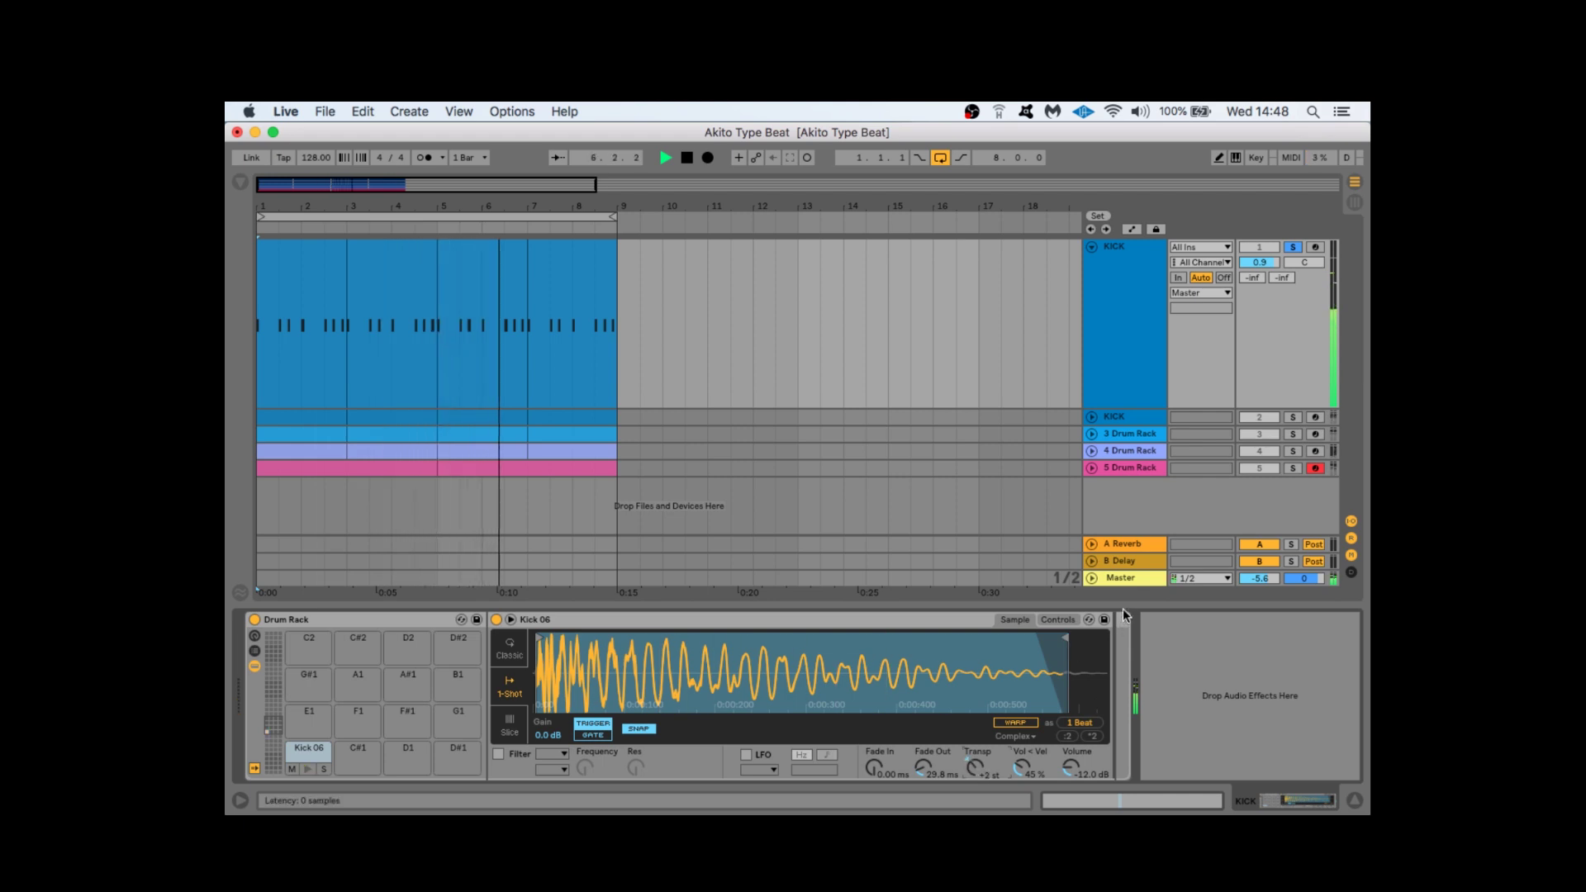
{"action": "left_click", "coordinate": [1125, 580]}
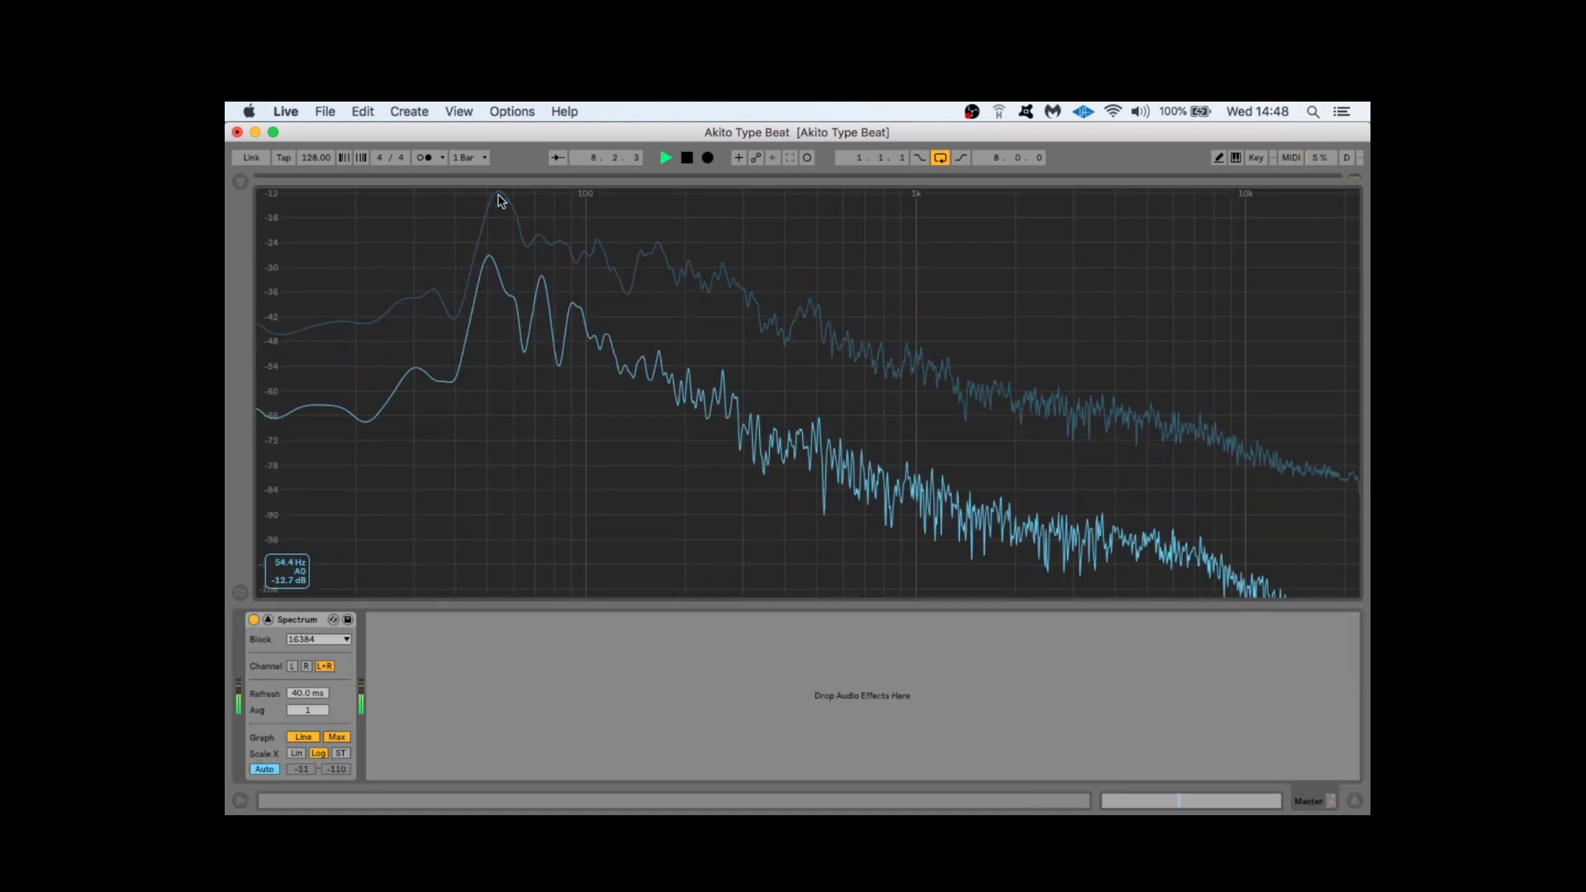
{"action": "mouse_move", "coordinate": [496, 218]}
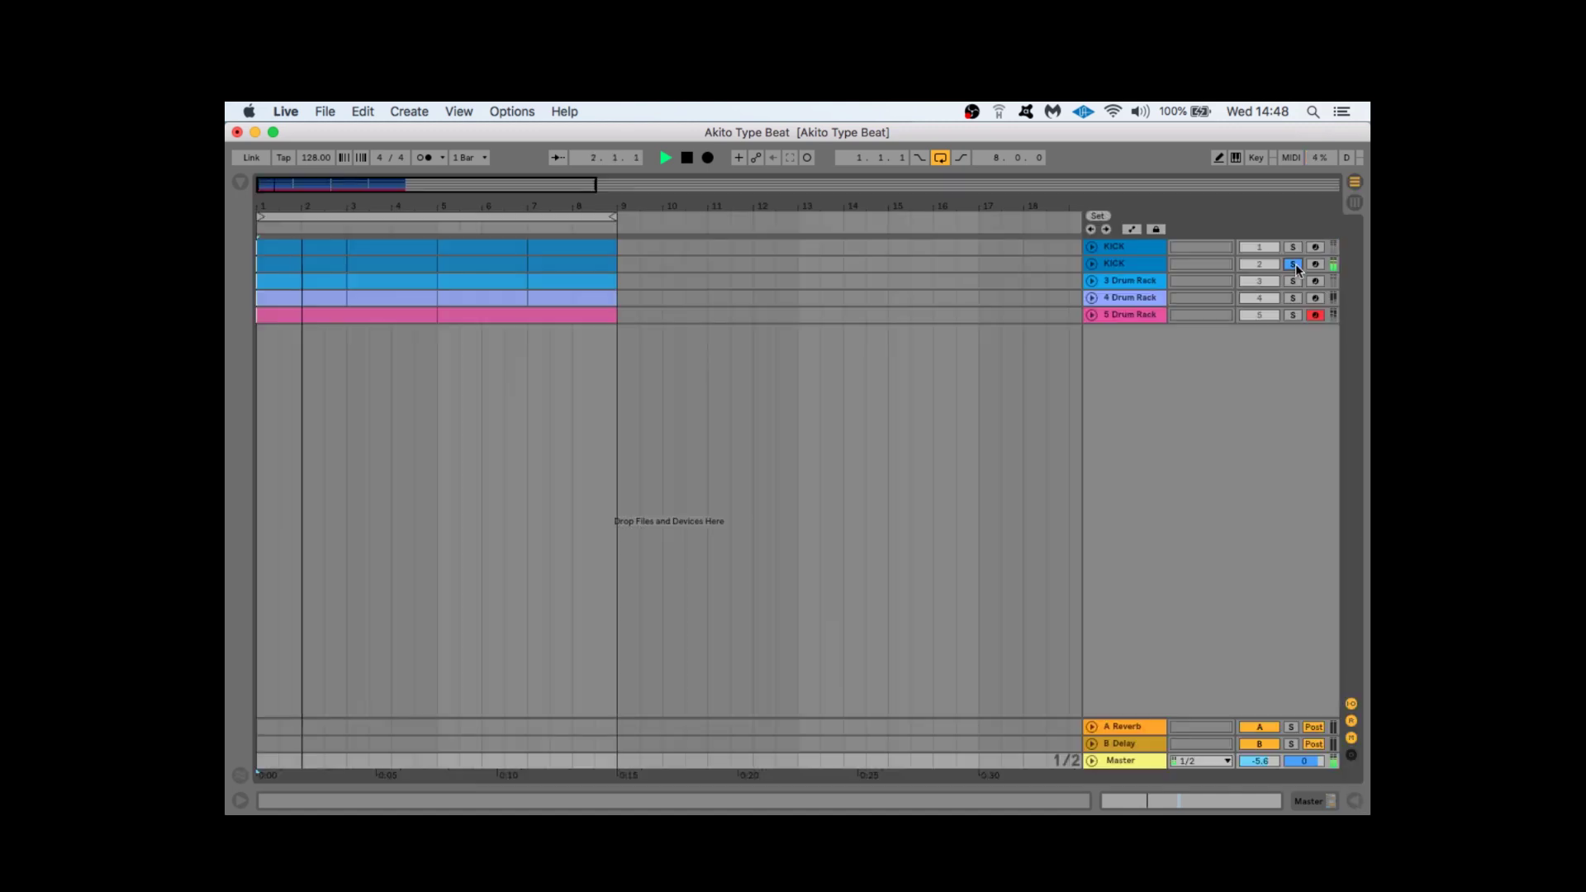
Solo the second KICK track and examine the note of its strongest peak in the Master's Spectrum
{"action": "left_click", "coordinate": [1120, 268]}
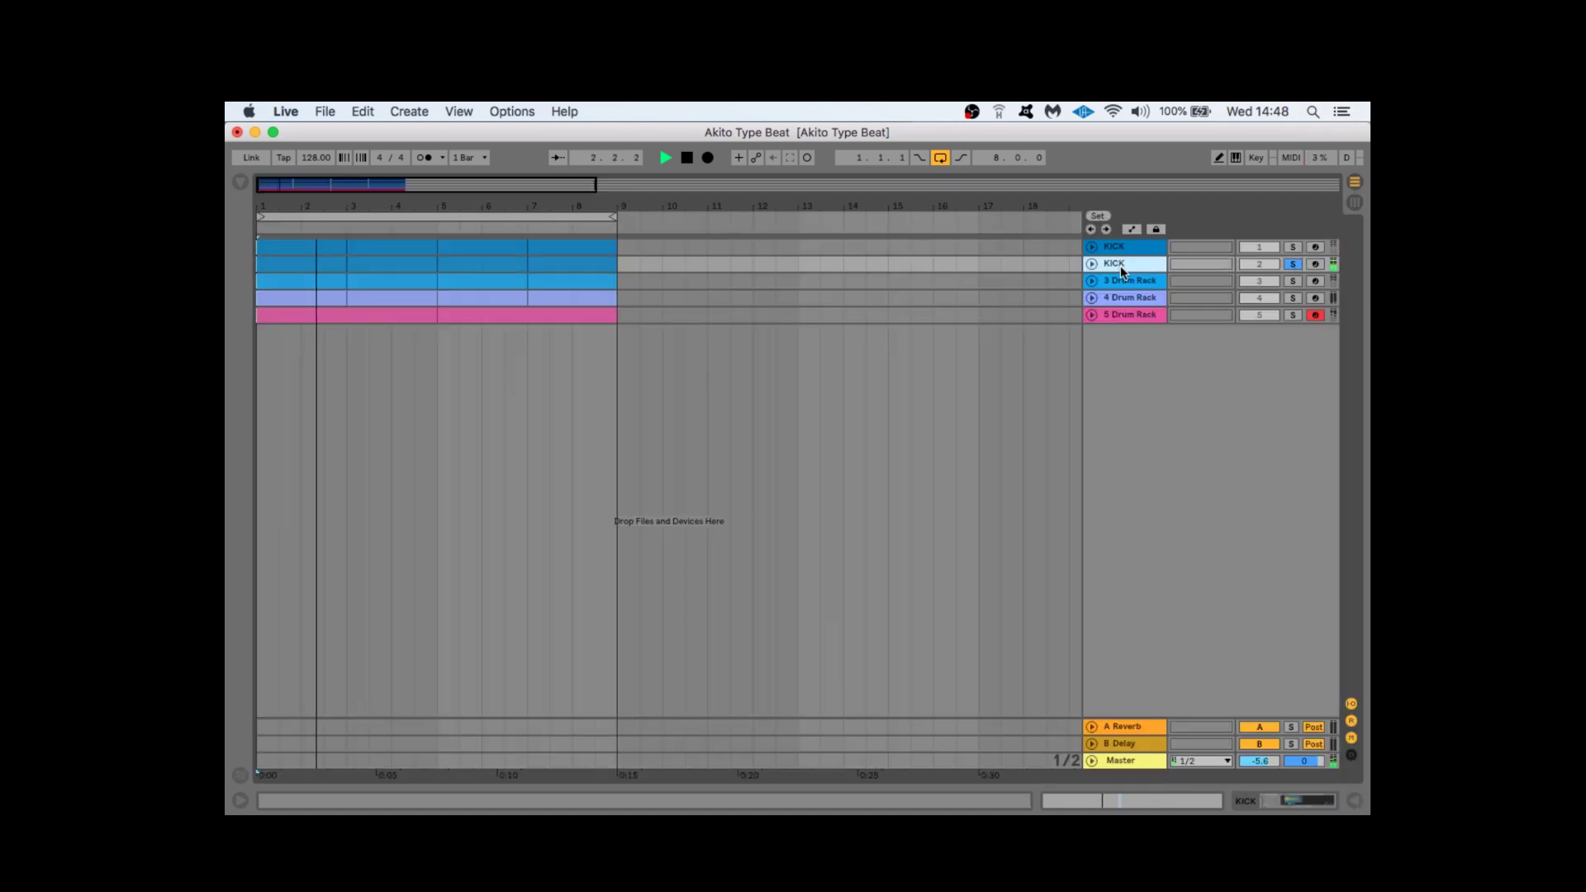
{"action": "left_click", "coordinate": [1130, 764]}
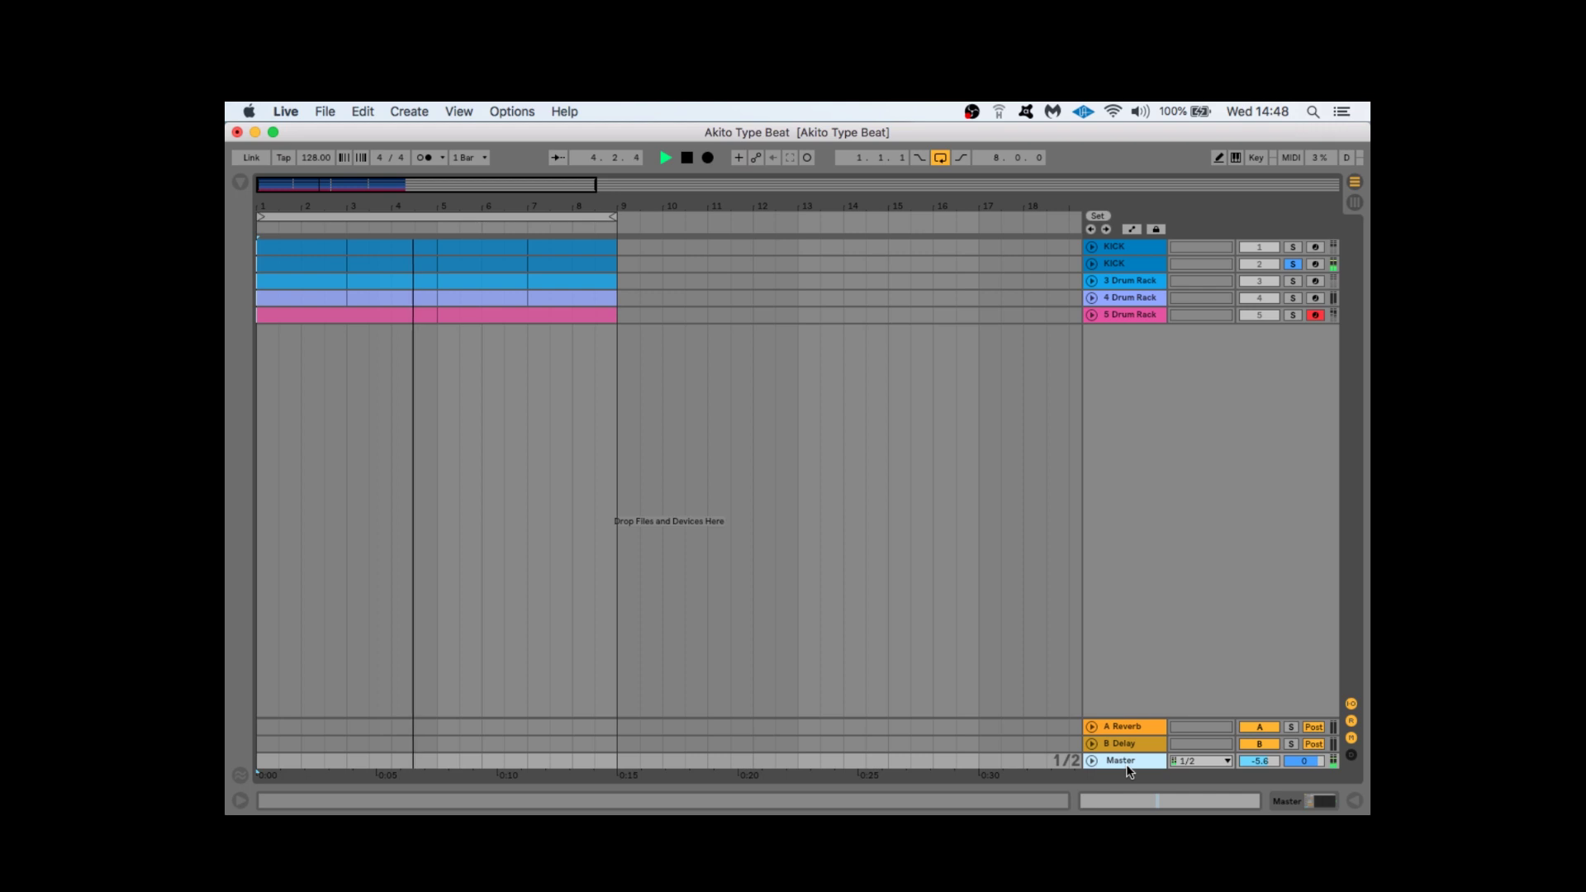
{"action": "left_click", "coordinate": [1290, 785]}
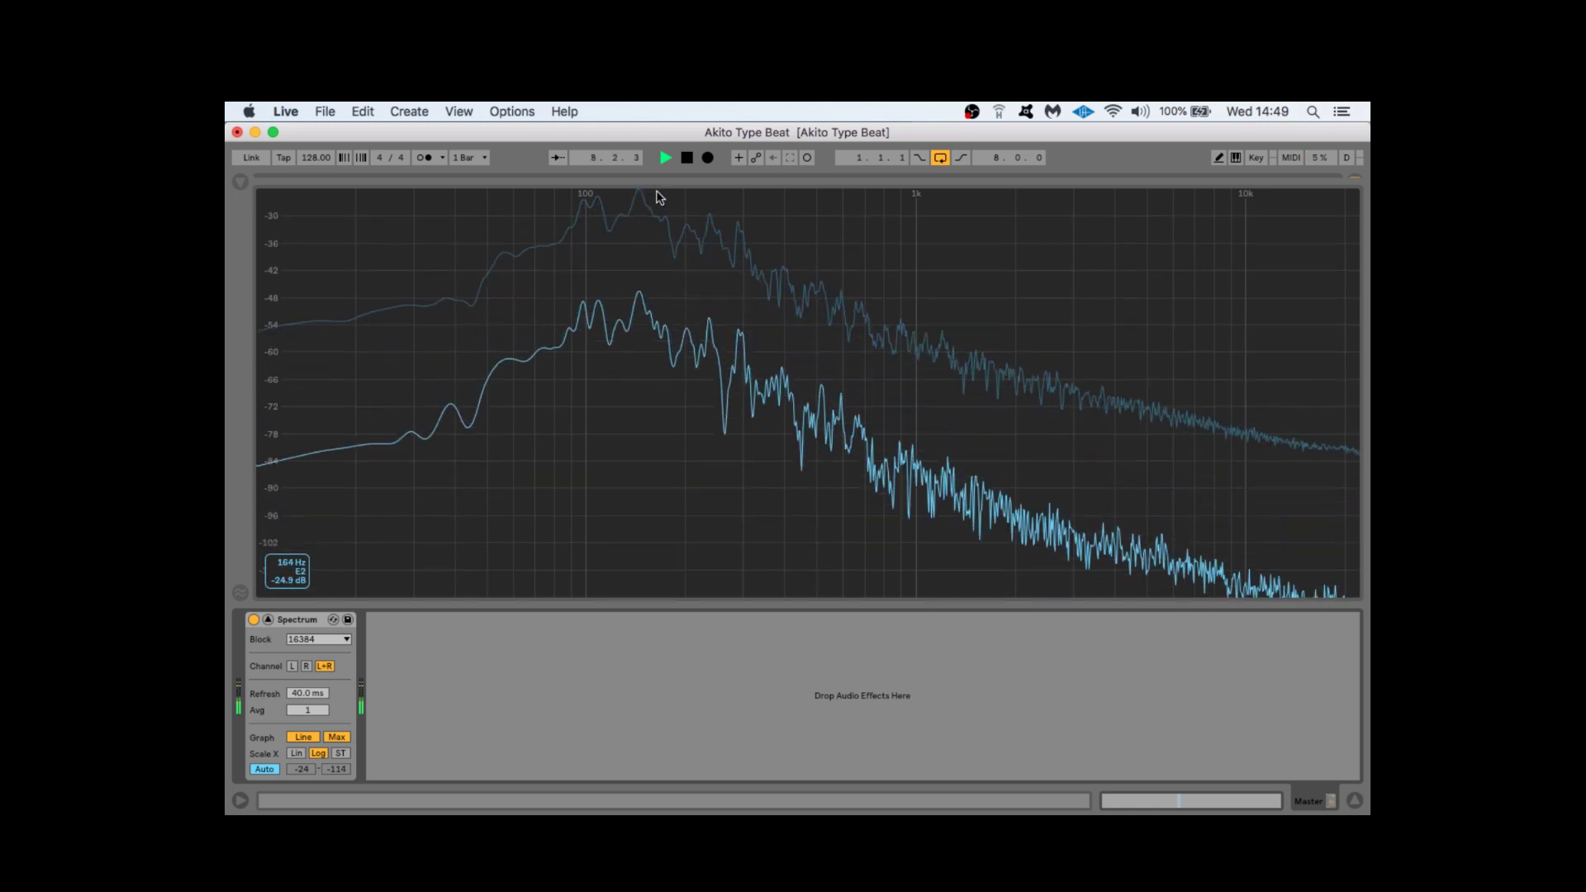
Transpose the second KICK track's BDSauce_Bionic2 sample to +3 st and check both kicks together in the Master's Spectrum
{"action": "key", "text": "Tab"}
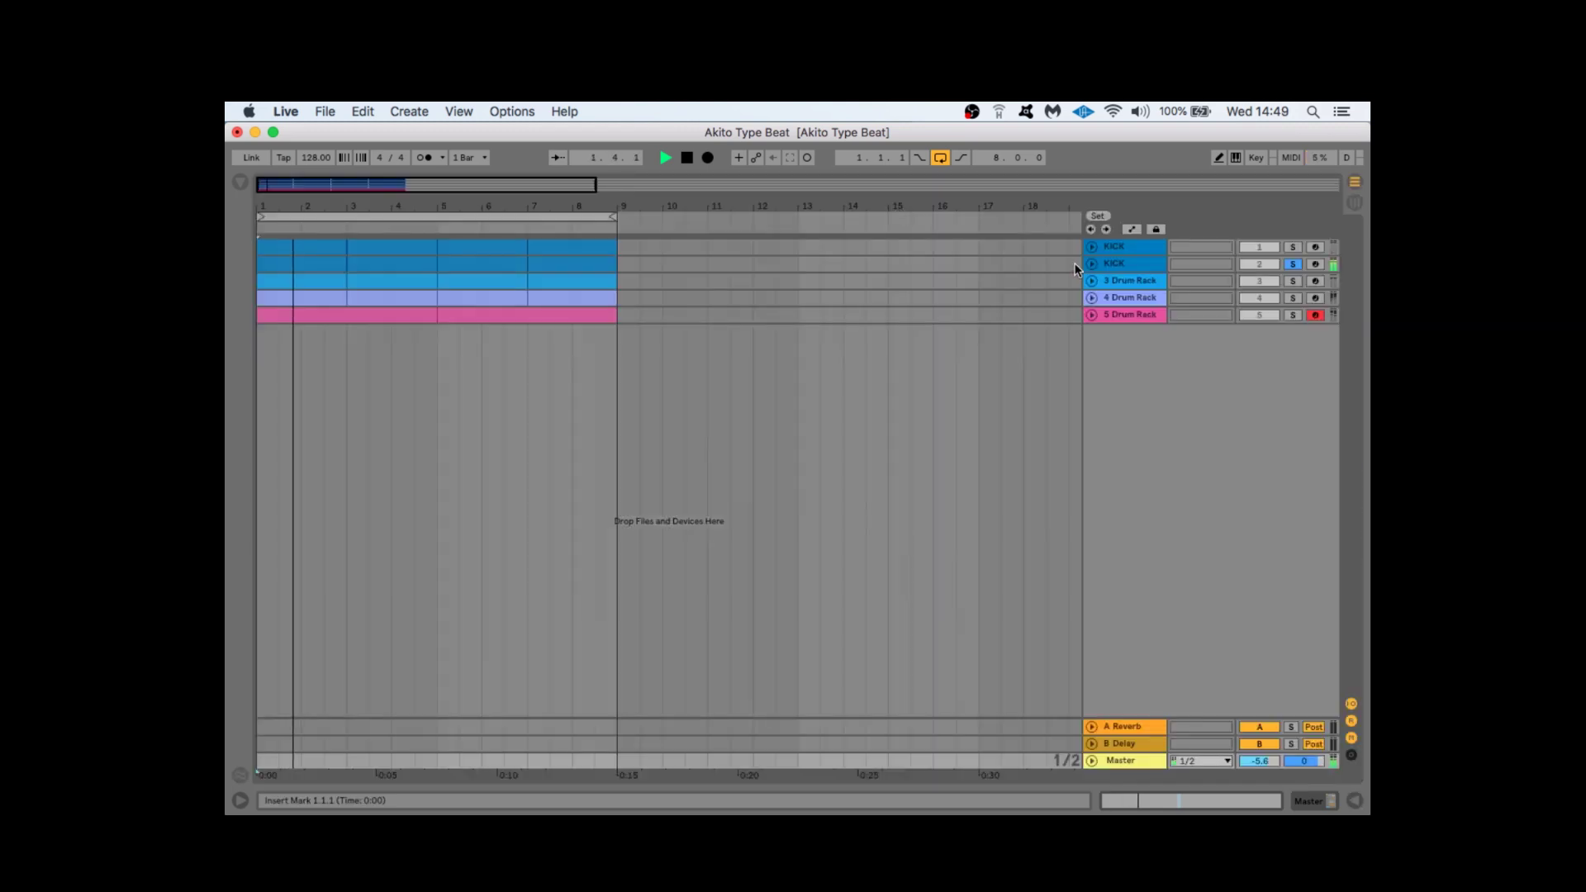
{"action": "double_click", "coordinate": [1107, 263]}
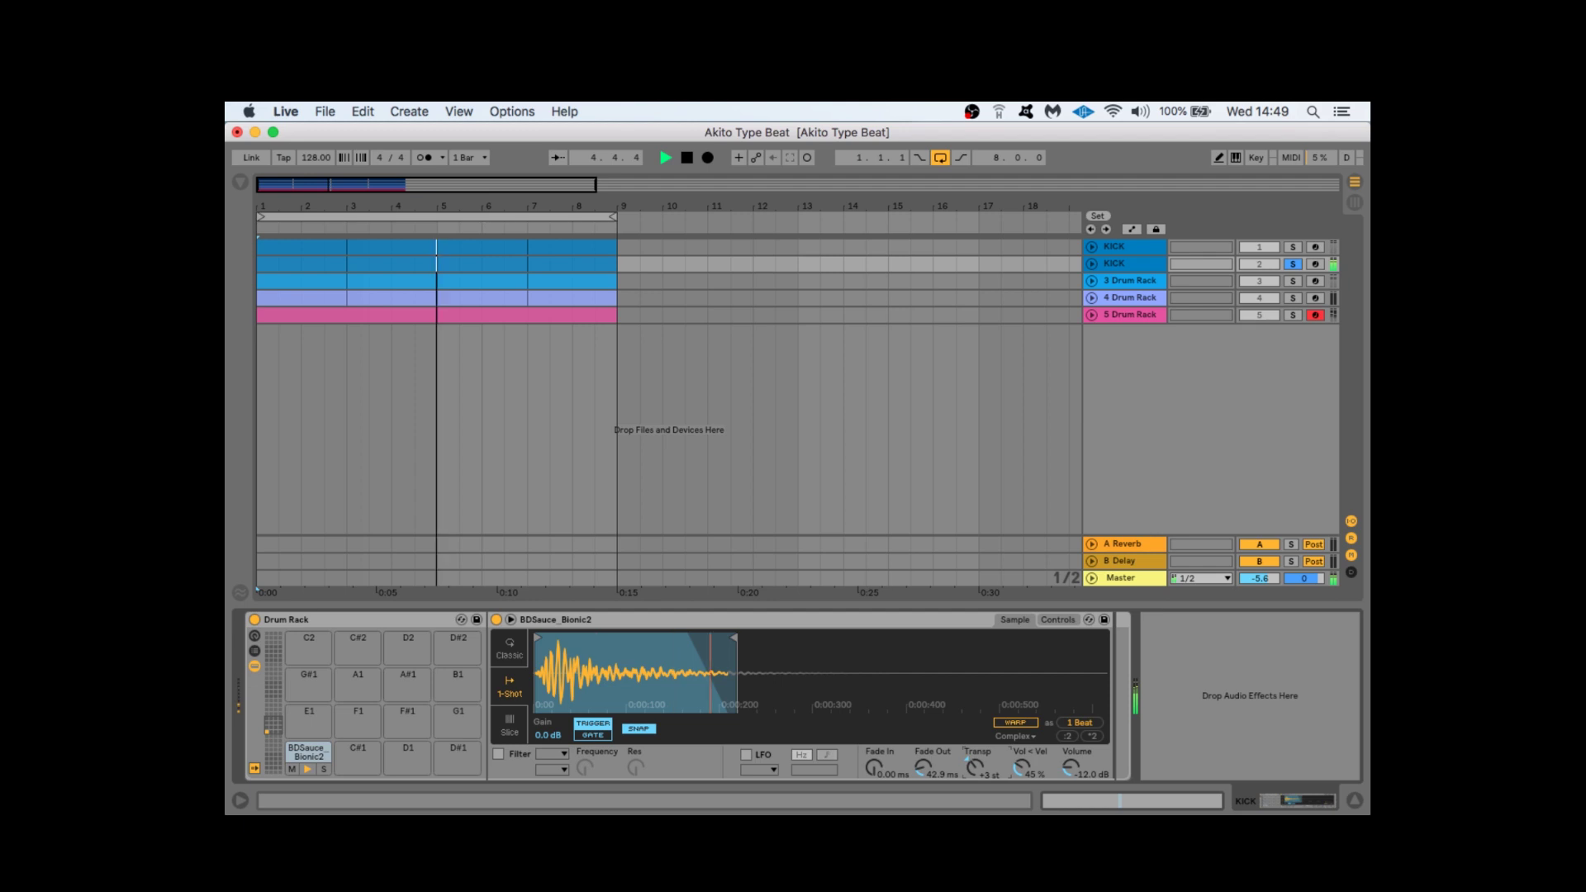
{"action": "left_click", "coordinate": [1138, 571]}
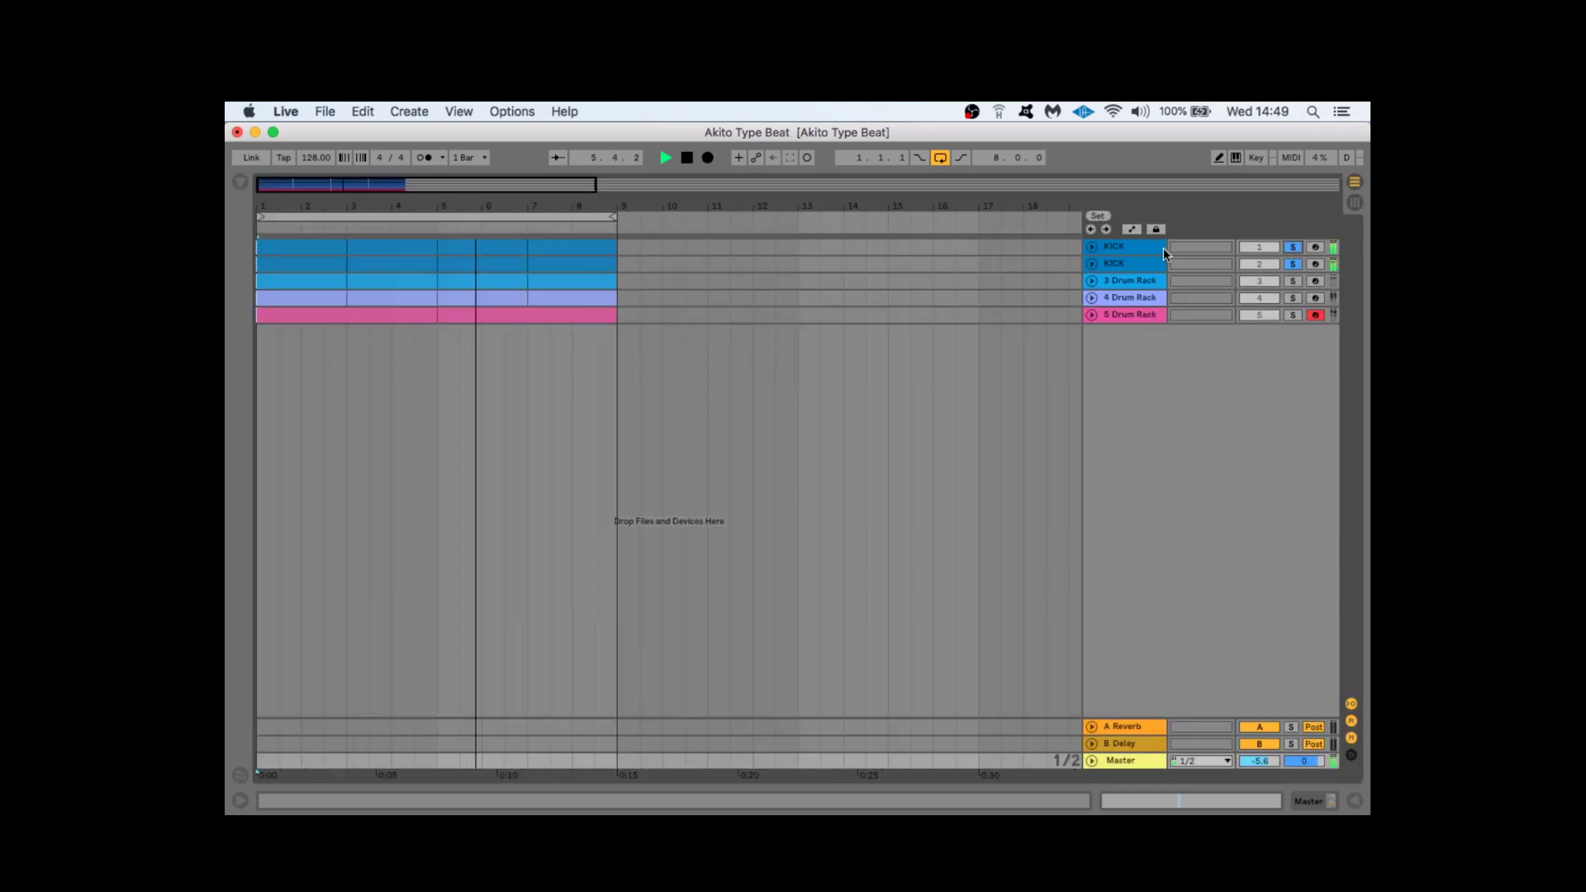
{"action": "double_click", "coordinate": [1163, 248]}
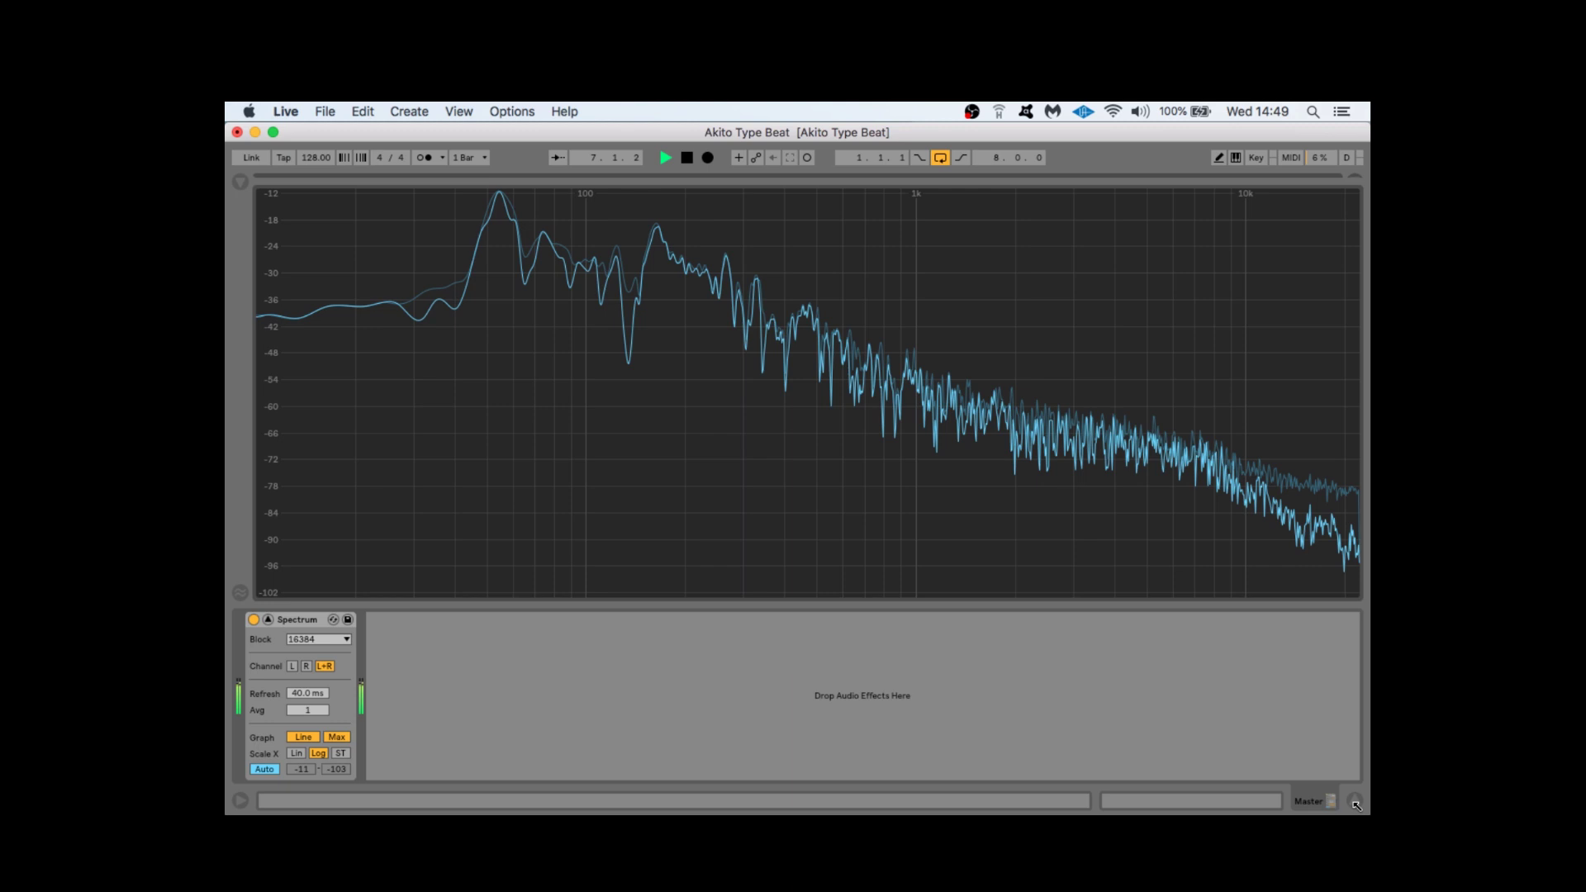
Set the second KICK track's volume to 3.1 dB and solo 3 Drum Rack with its chains unfolded in the mixer
{"action": "key", "text": "Tab"}
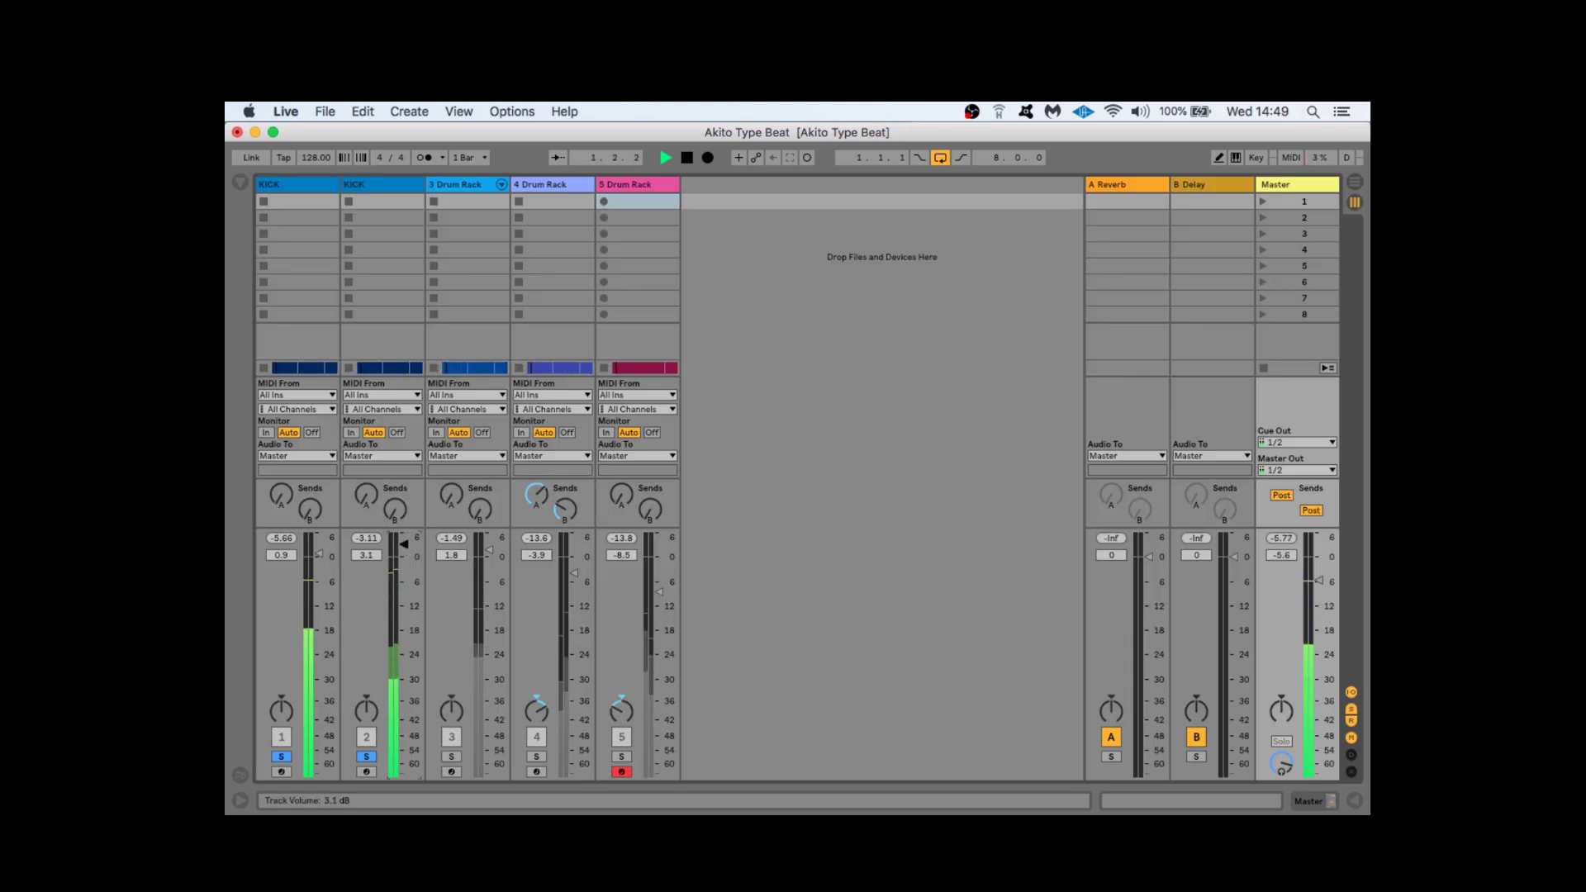
{"action": "left_click", "coordinate": [451, 757]}
{"action": "left_click", "coordinate": [500, 186]}
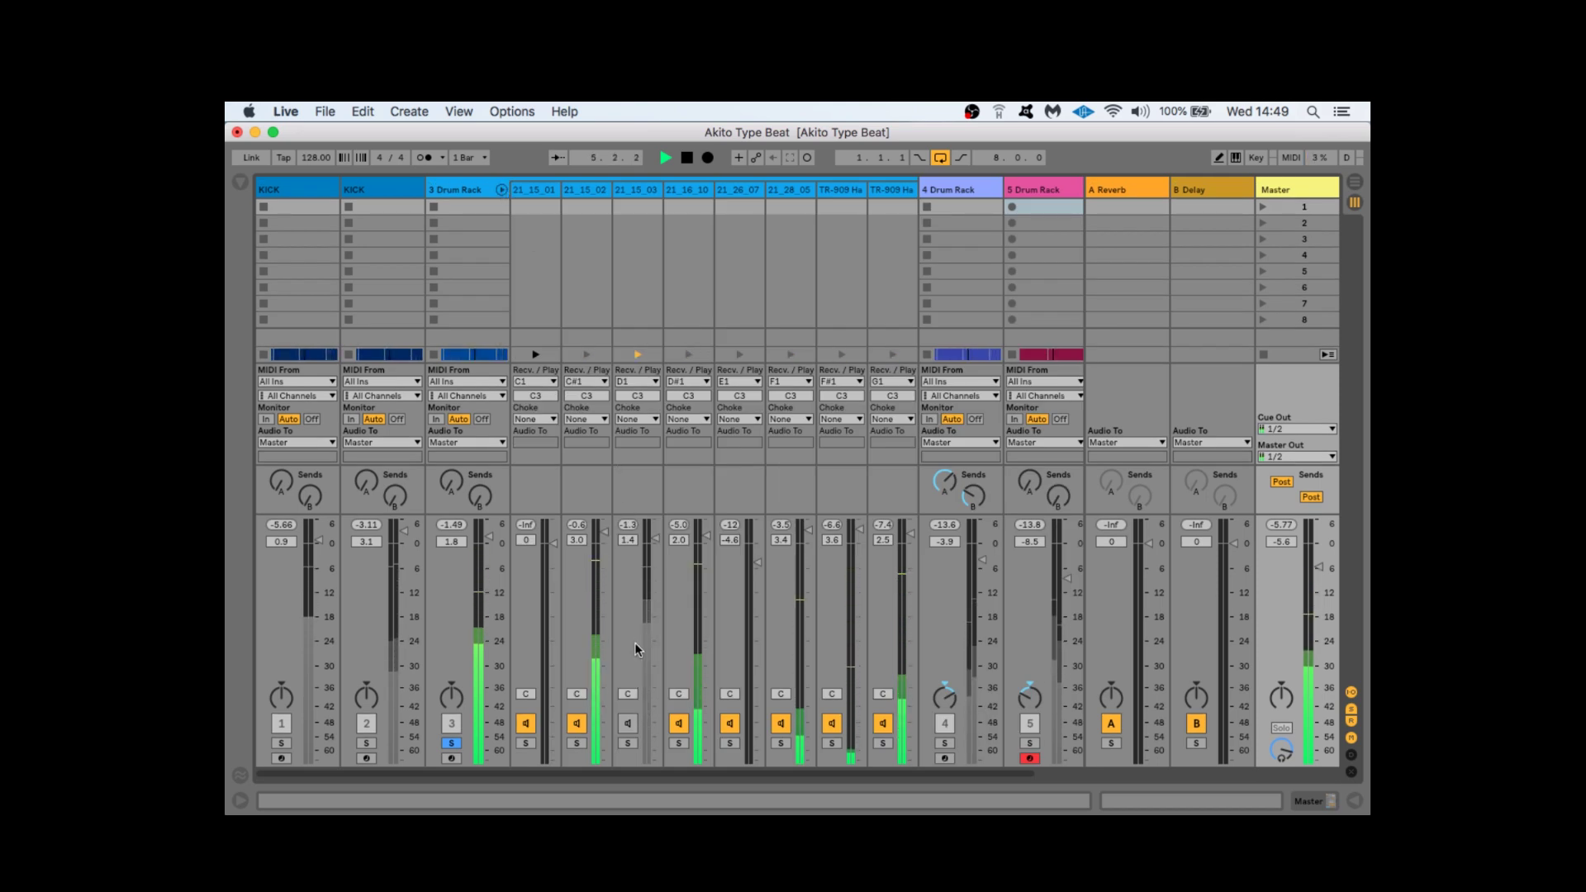
Solo the 21_15_02 and 21_15_03 chains one at a time and examine each one's main peak in the Master's Spectrum
{"action": "left_click", "coordinate": [576, 743]}
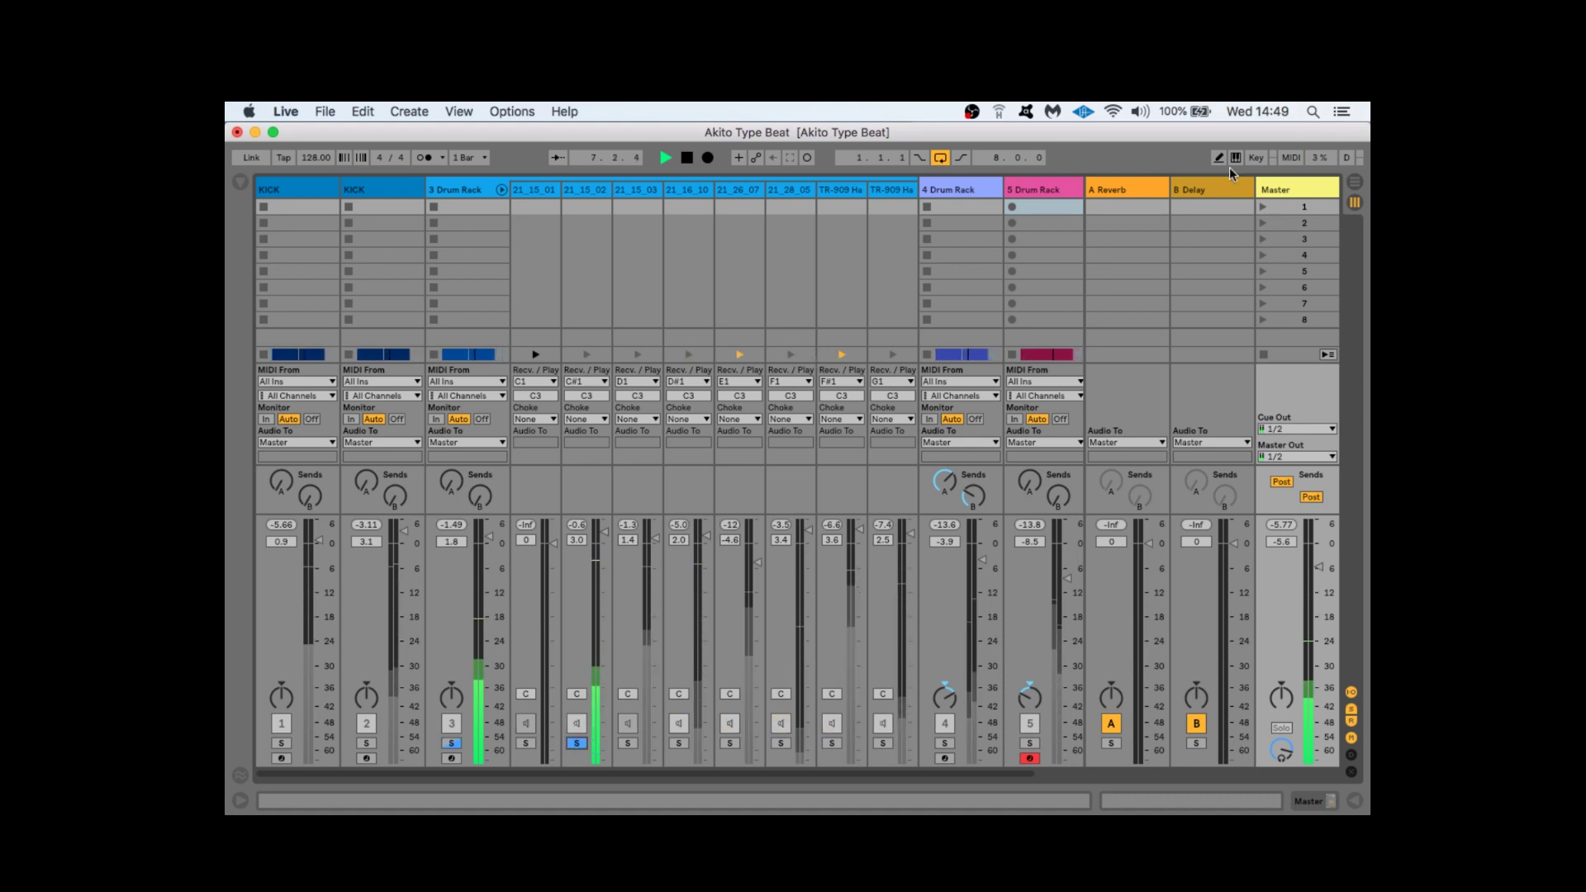
{"action": "left_click", "coordinate": [1288, 191]}
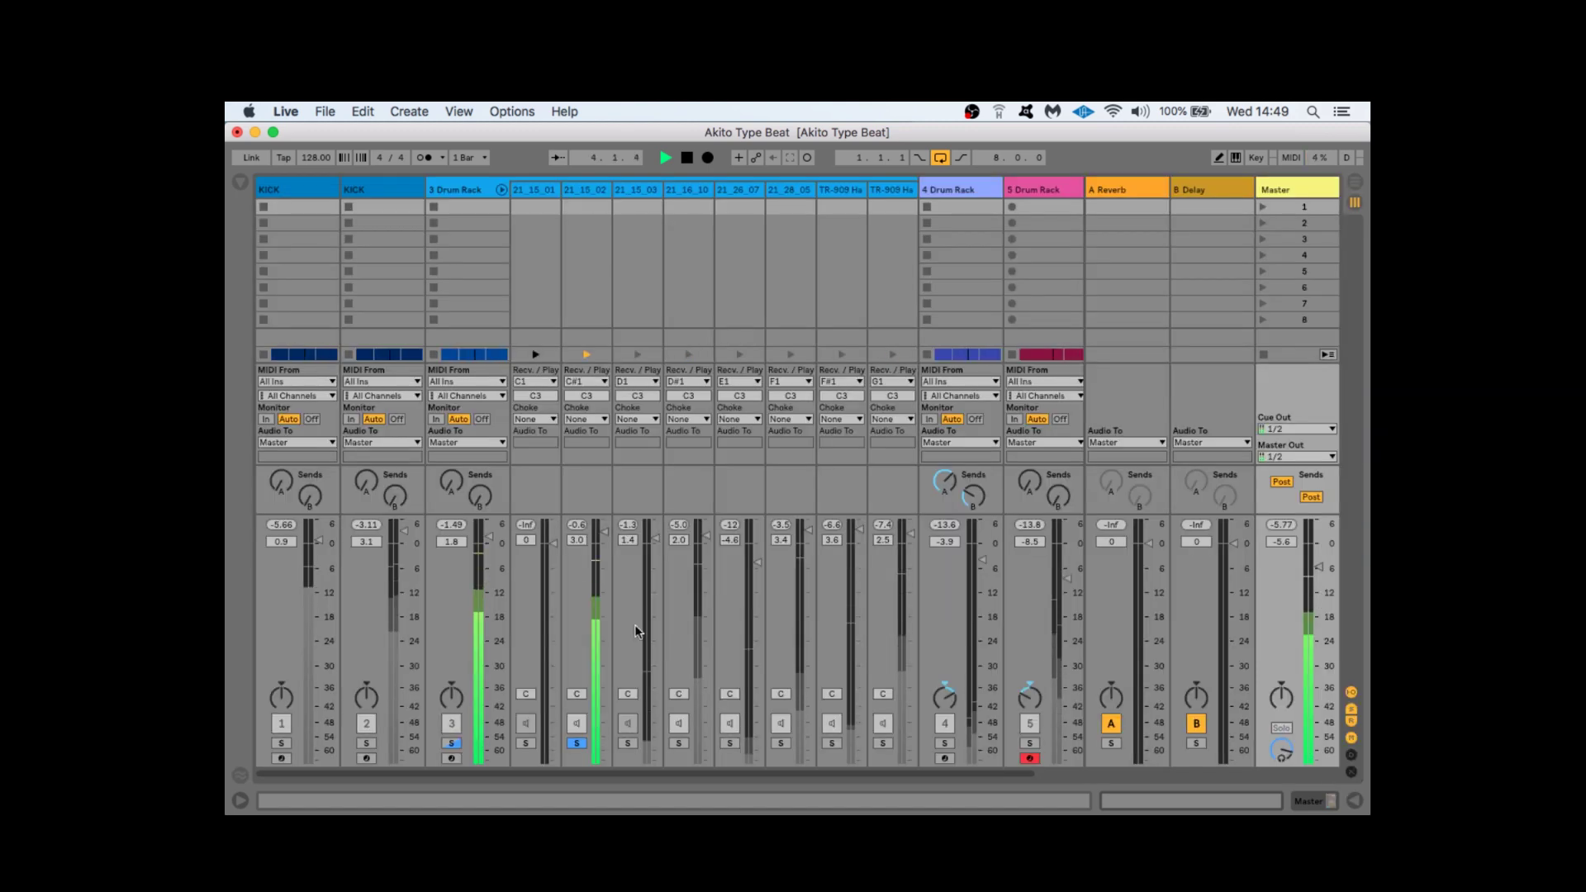
{"action": "left_click", "coordinate": [577, 743]}
{"action": "left_click", "coordinate": [628, 743]}
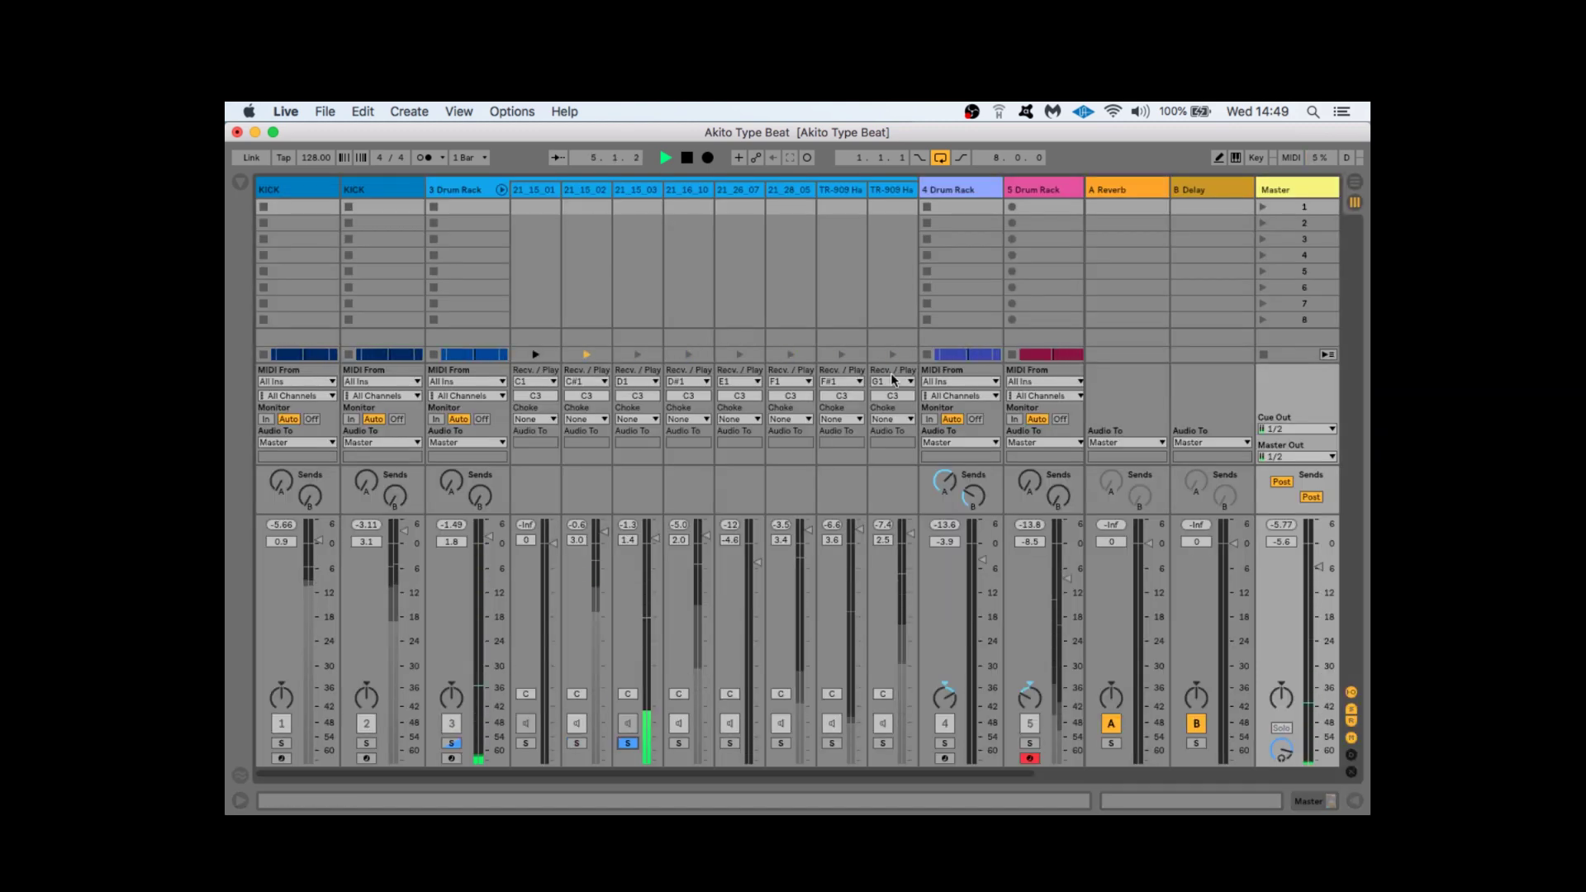
{"action": "double_click", "coordinate": [1288, 189]}
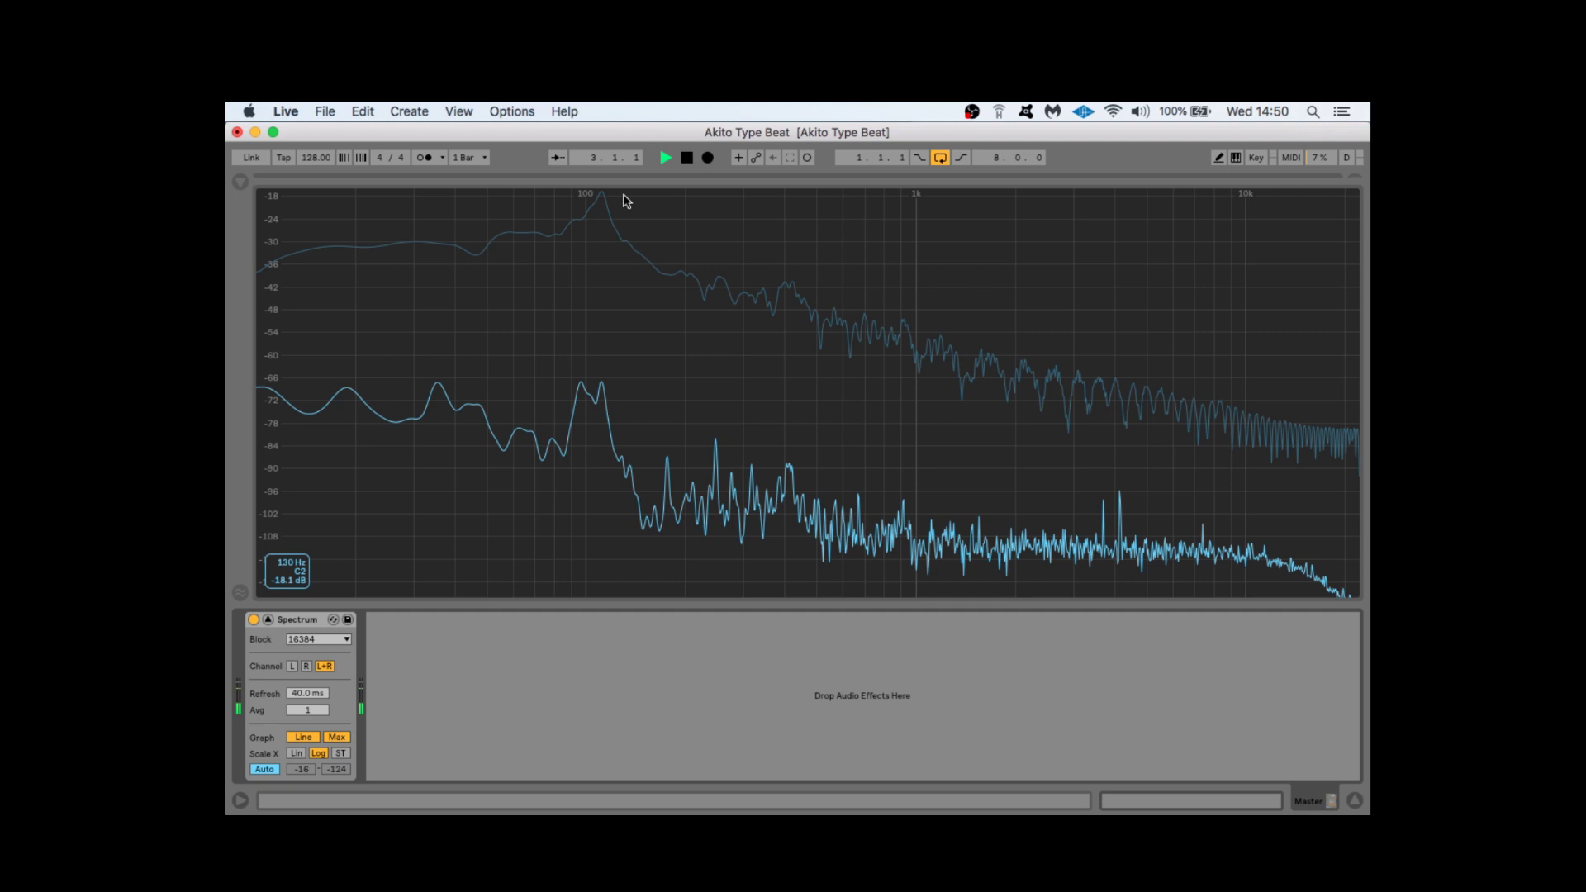
Compare the 21_15_02 and 21_15_03 chains soloed together while trying 21_15_03's volume at 2.5 dB, and restore it to 1.4 dB
{"action": "key", "text": "Tab"}
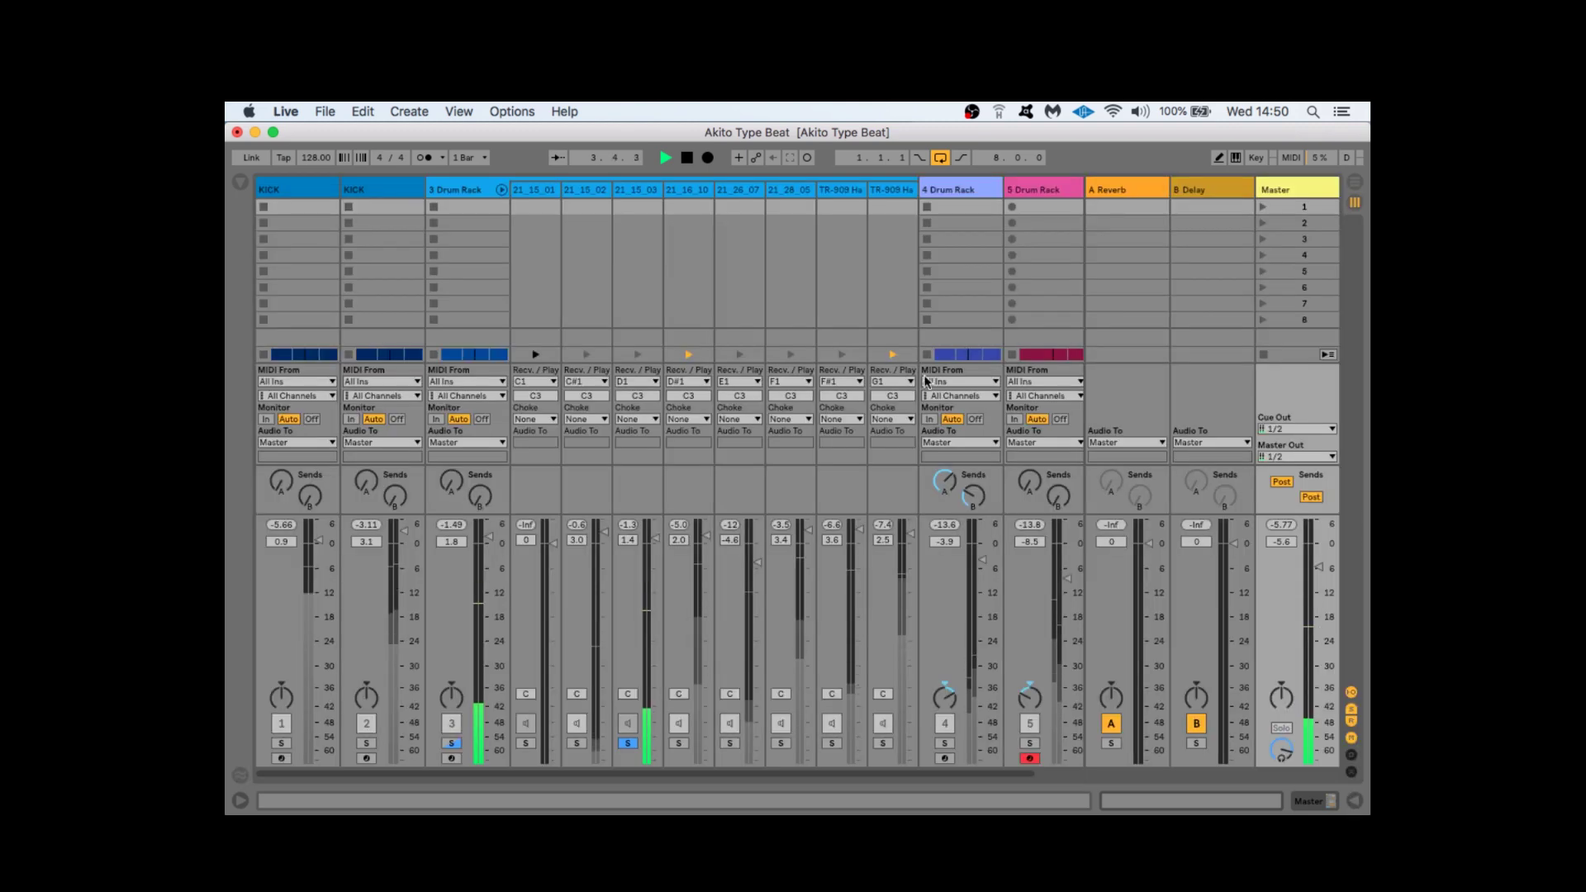
{"action": "left_click", "coordinate": [577, 744]}
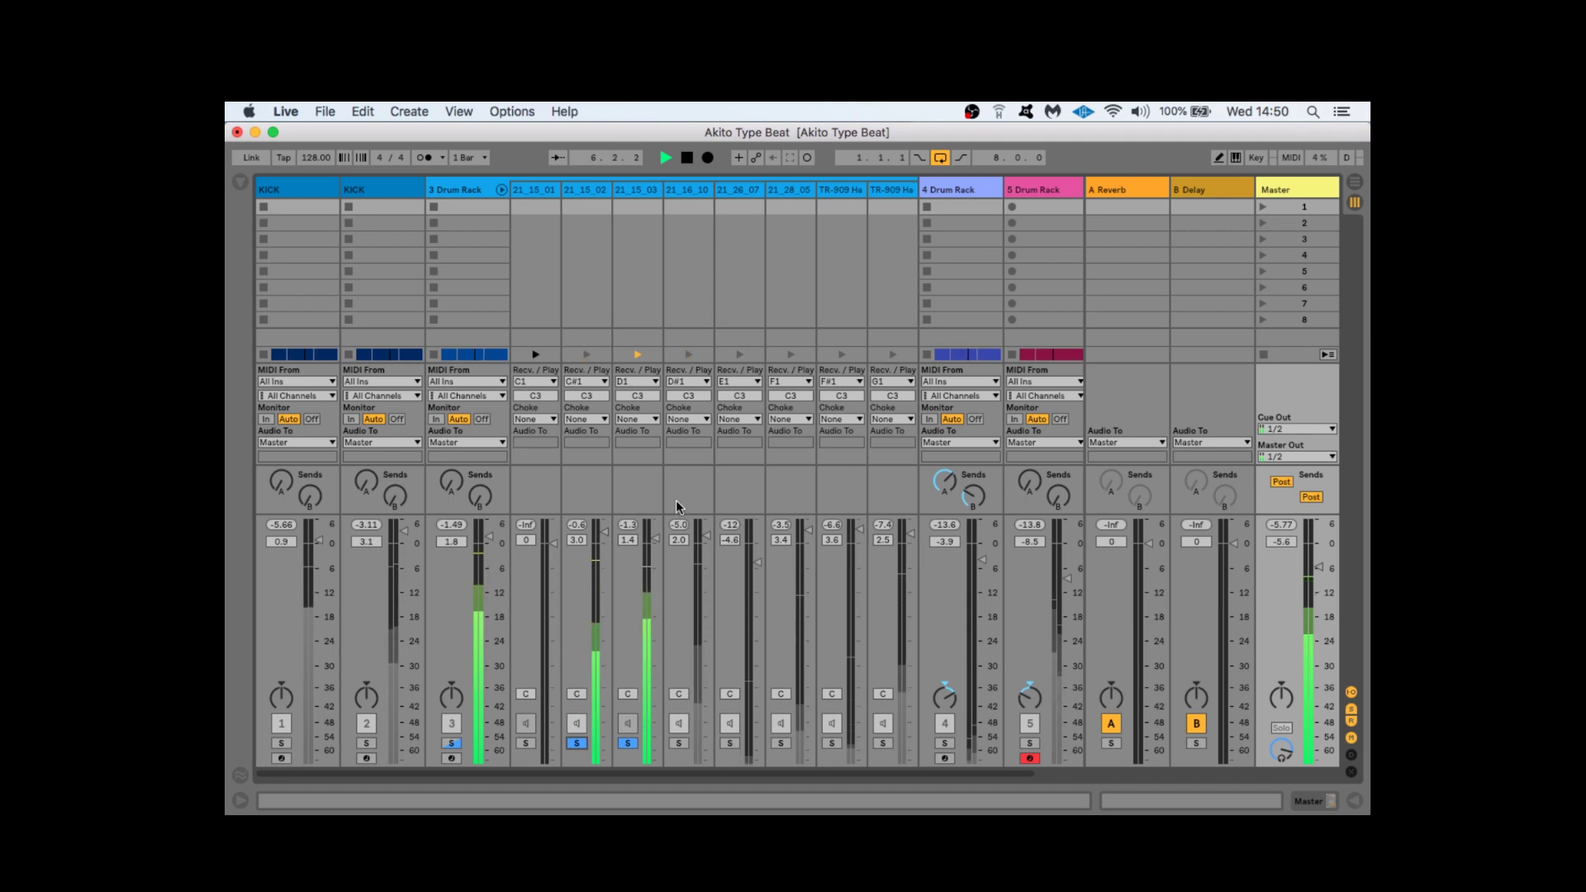
{"action": "left_click_drag", "start_coordinate": [661, 530], "coordinate": [661, 525]}
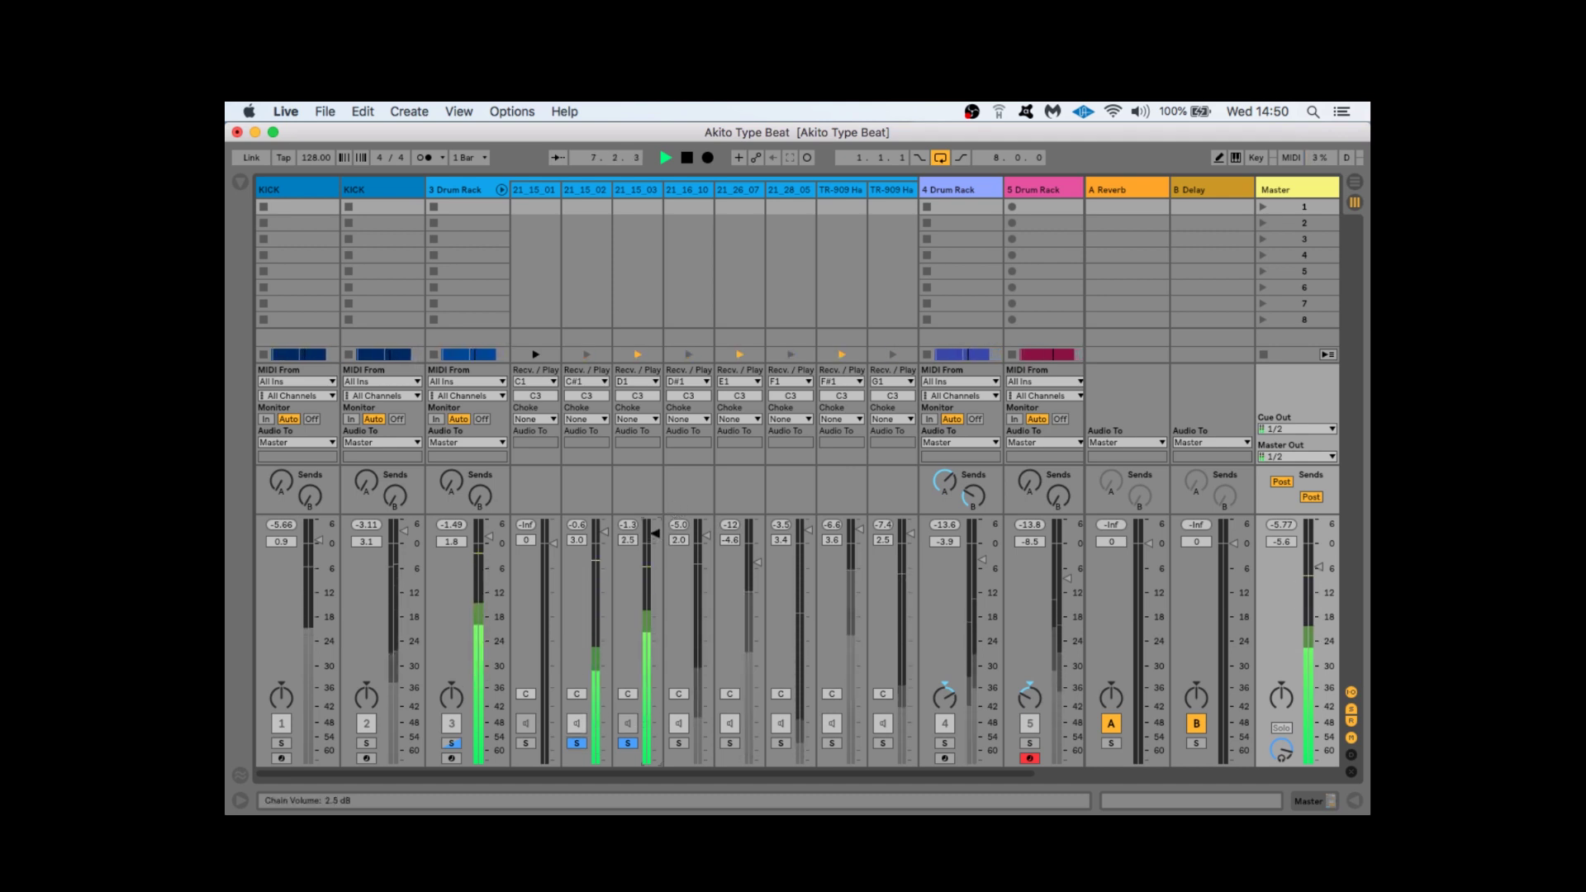
{"action": "double_click", "coordinate": [641, 189]}
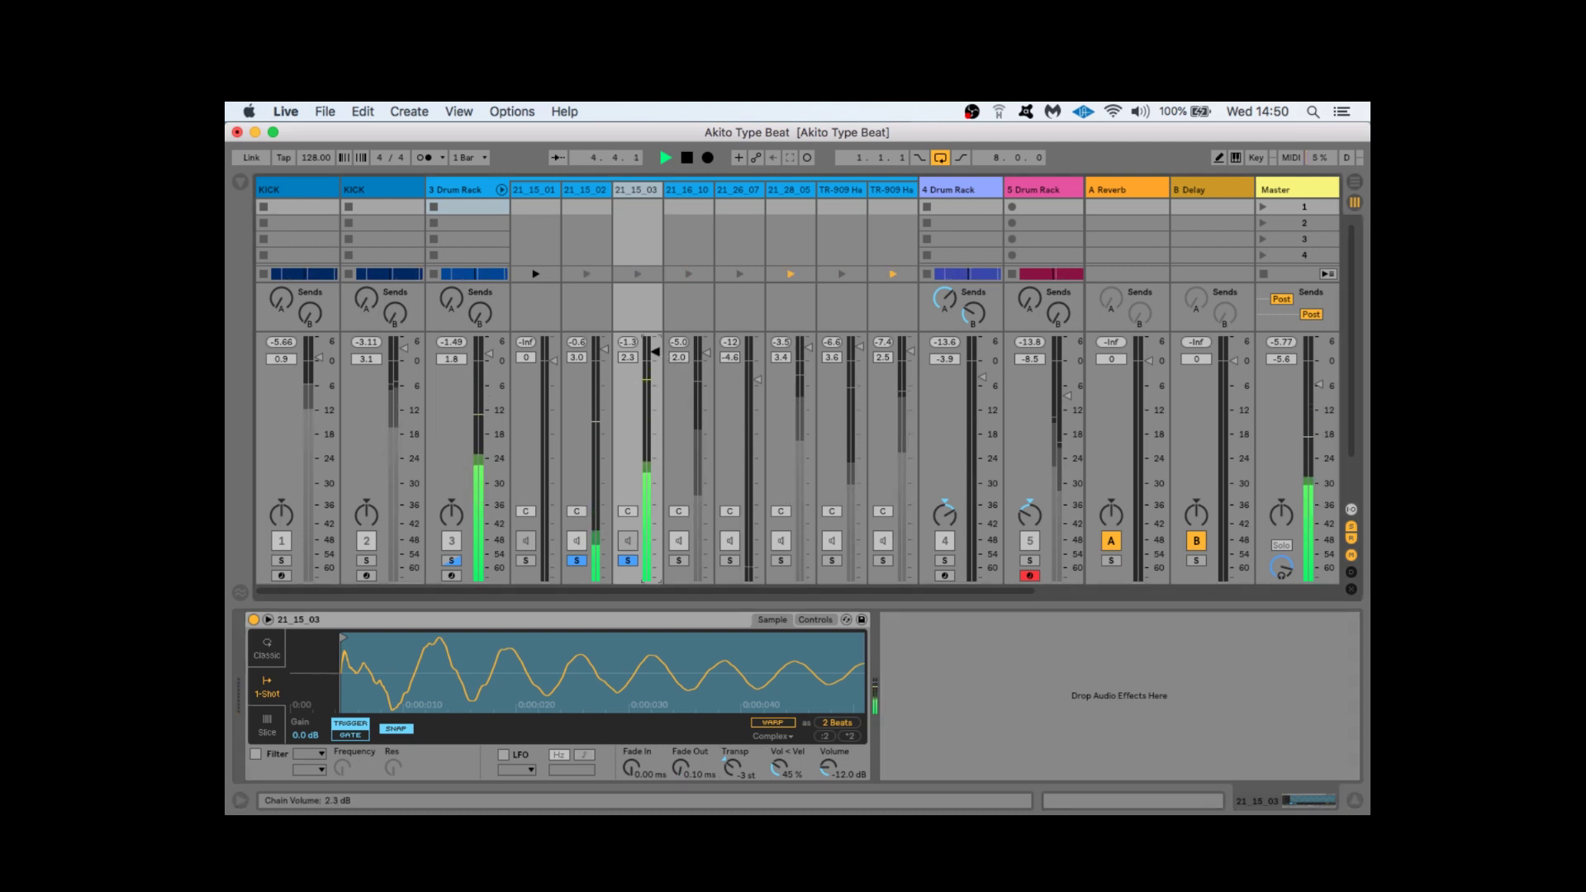
{"action": "left_click_drag", "start_coordinate": [628, 357], "coordinate": [628, 349]}
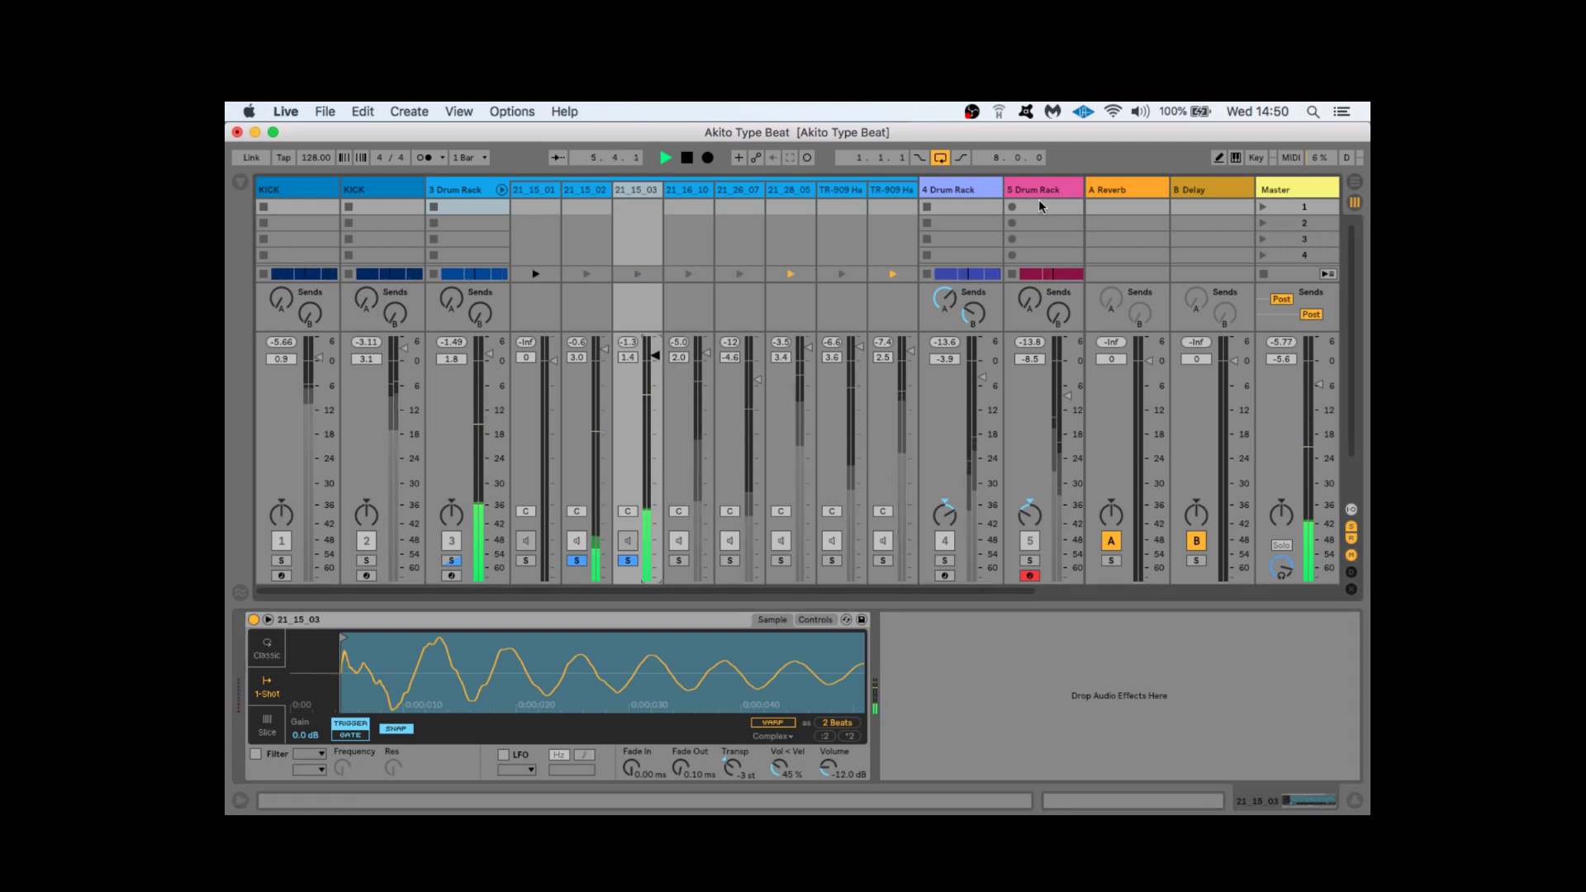
Solo the 21_15_03, 21_16_10 and 21_26_07 chains one at a time and examine each one's peaks in the Master's Spectrum
{"action": "left_click", "coordinate": [578, 560]}
{"action": "left_click", "coordinate": [1305, 189]}
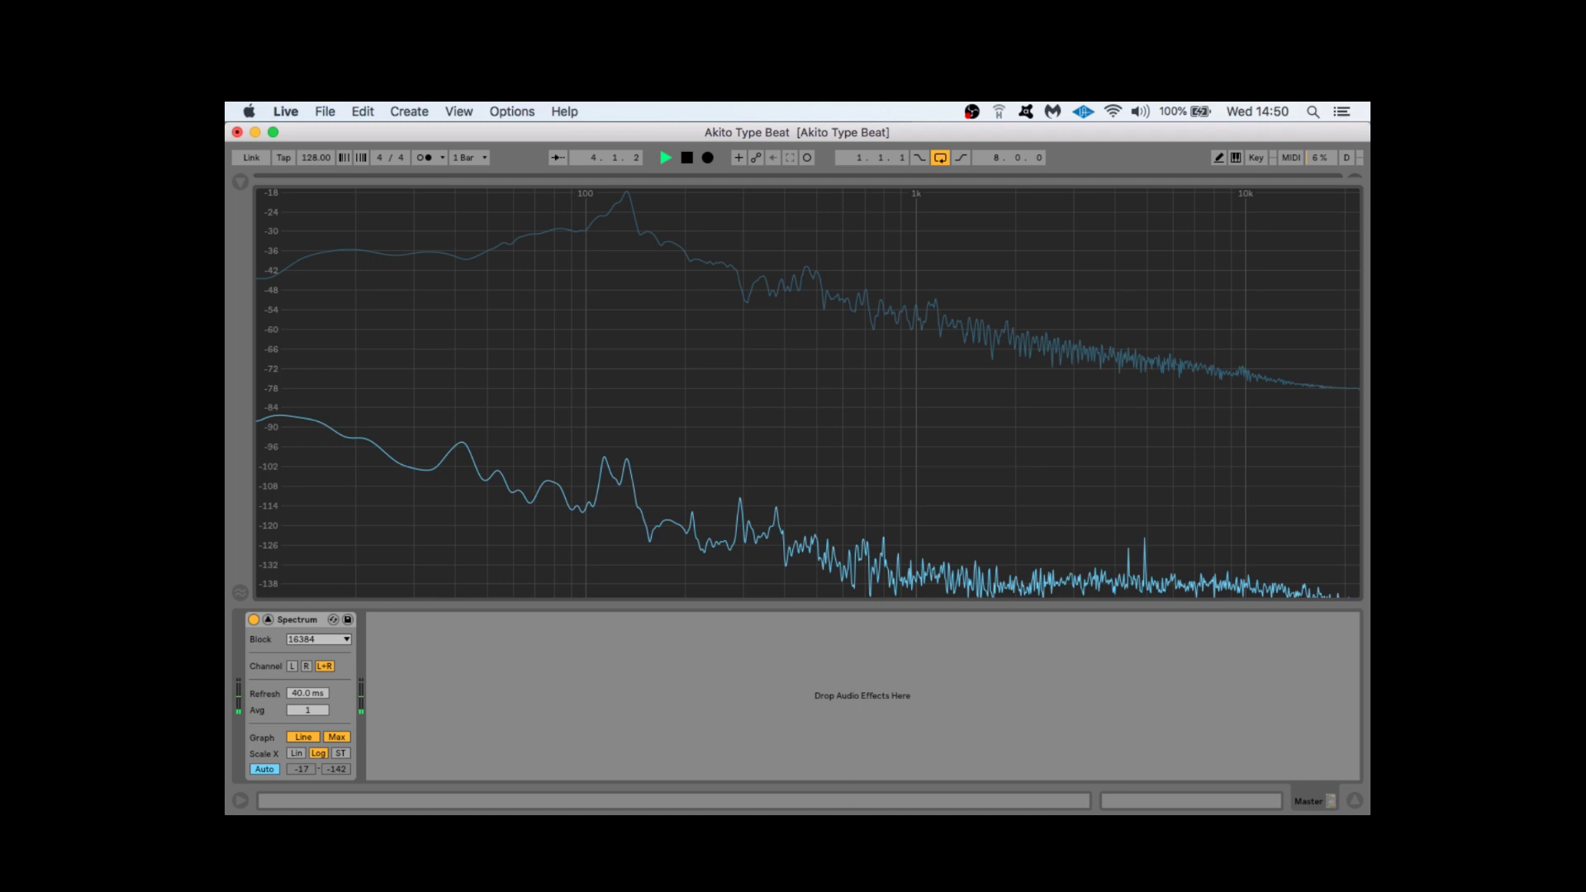
{"action": "key", "text": "Tab"}
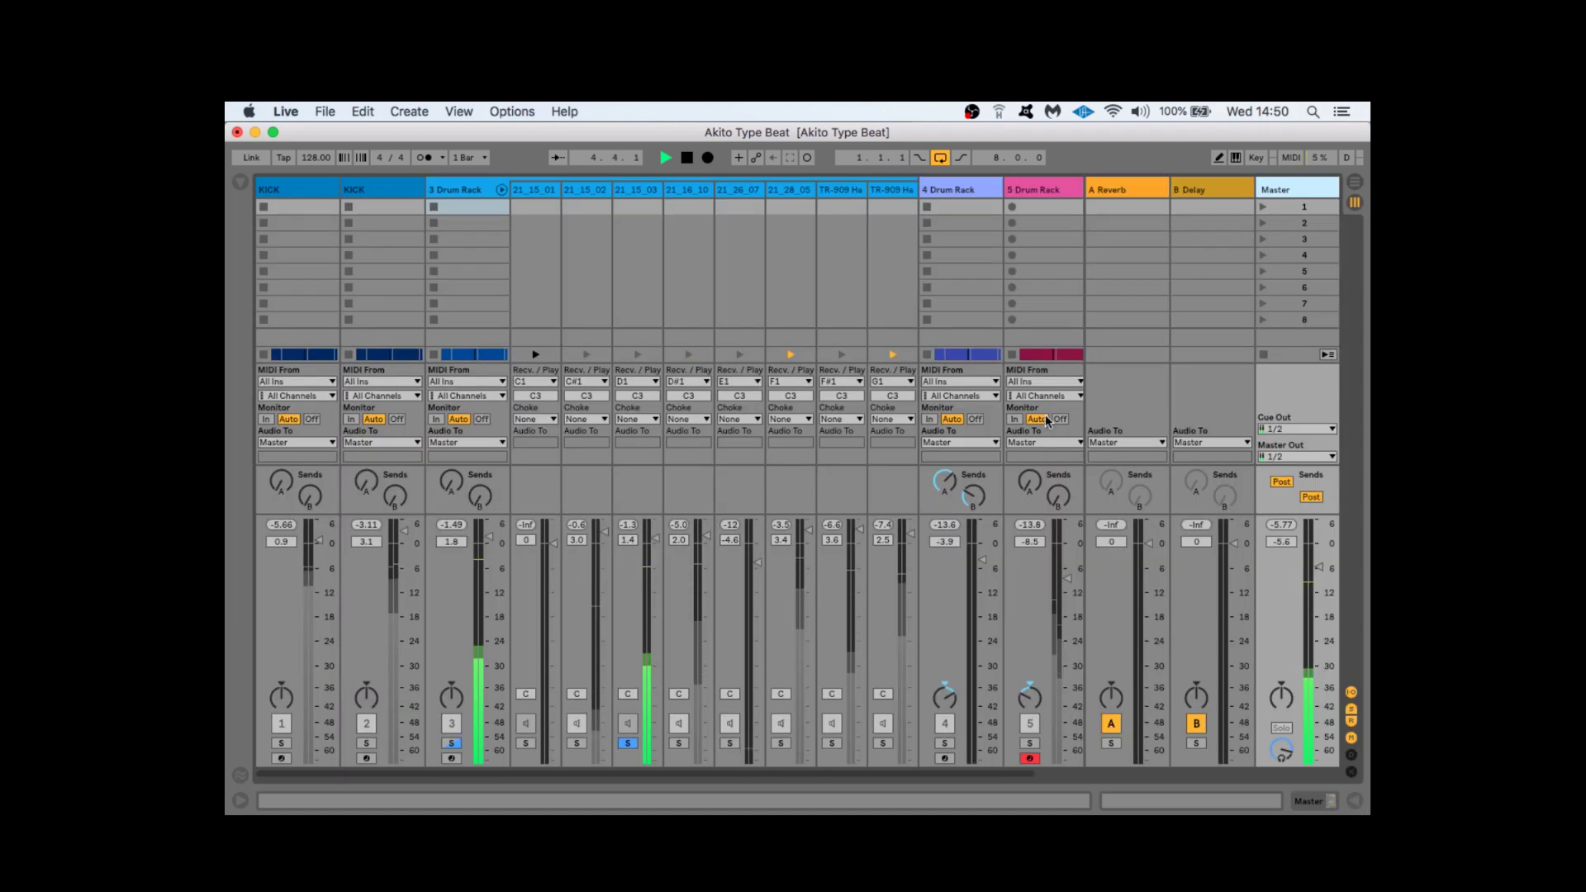
{"action": "left_click", "coordinate": [678, 743]}
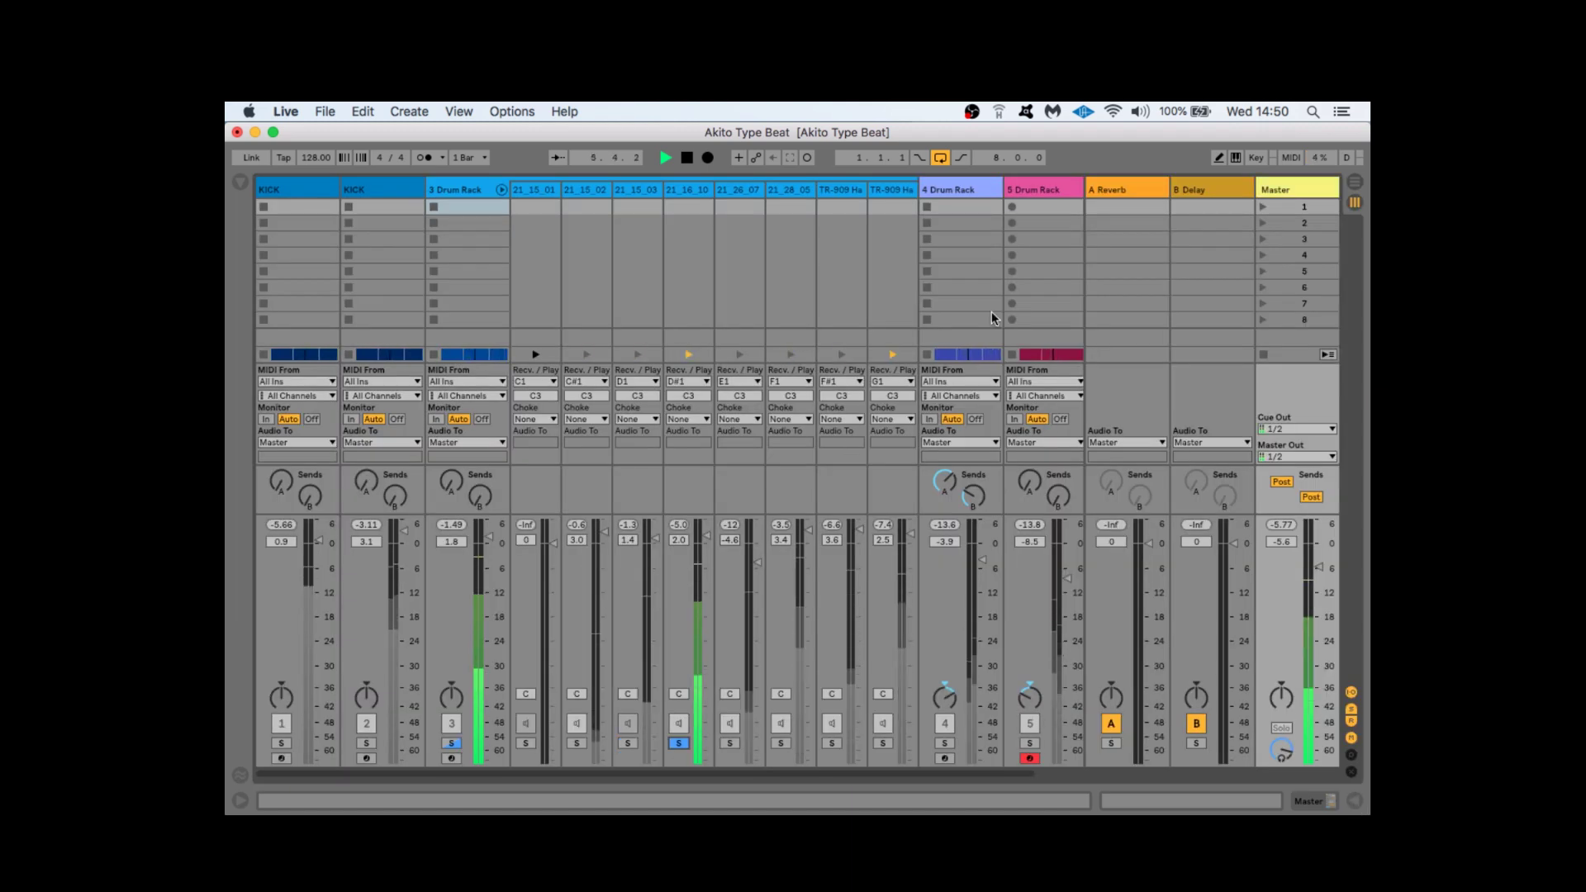
{"action": "double_click", "coordinate": [1281, 187]}
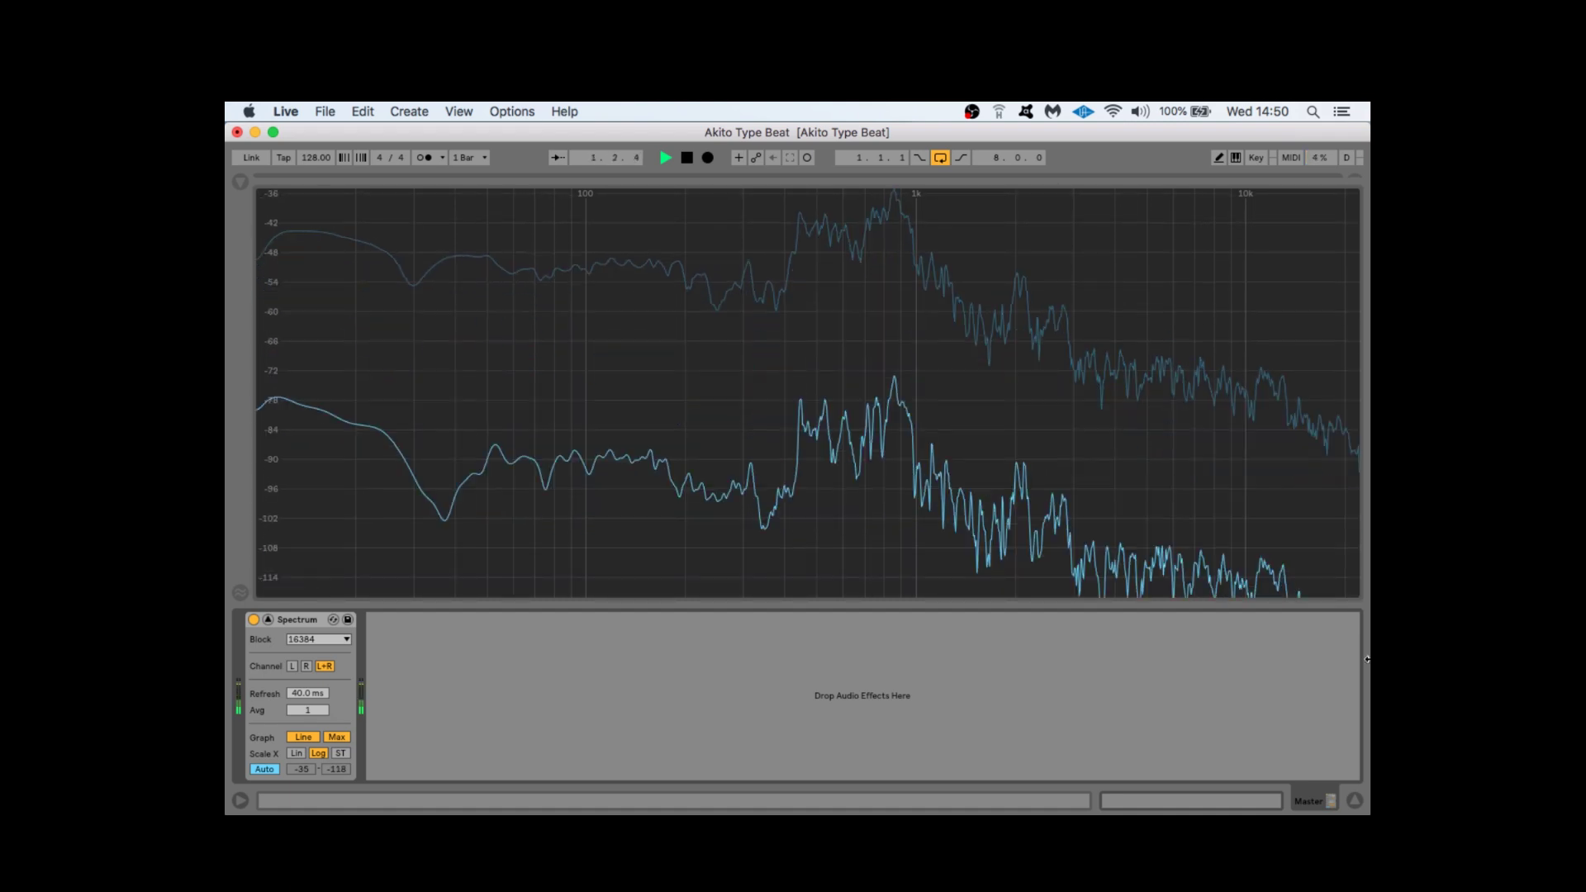
{"action": "left_click", "coordinate": [1355, 799]}
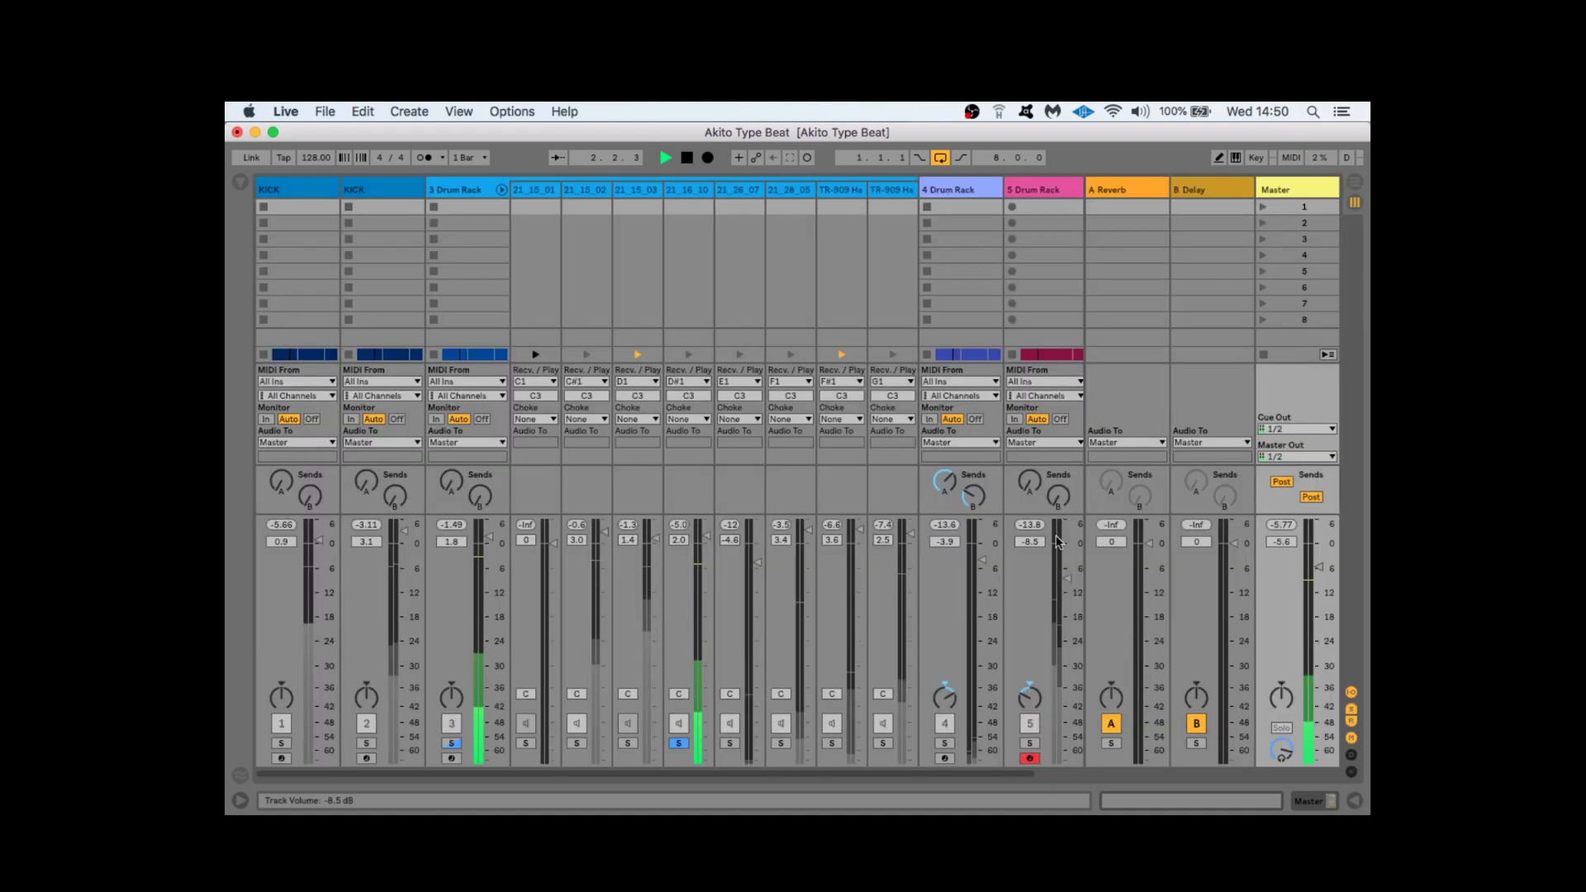
{"action": "left_click", "coordinate": [730, 743]}
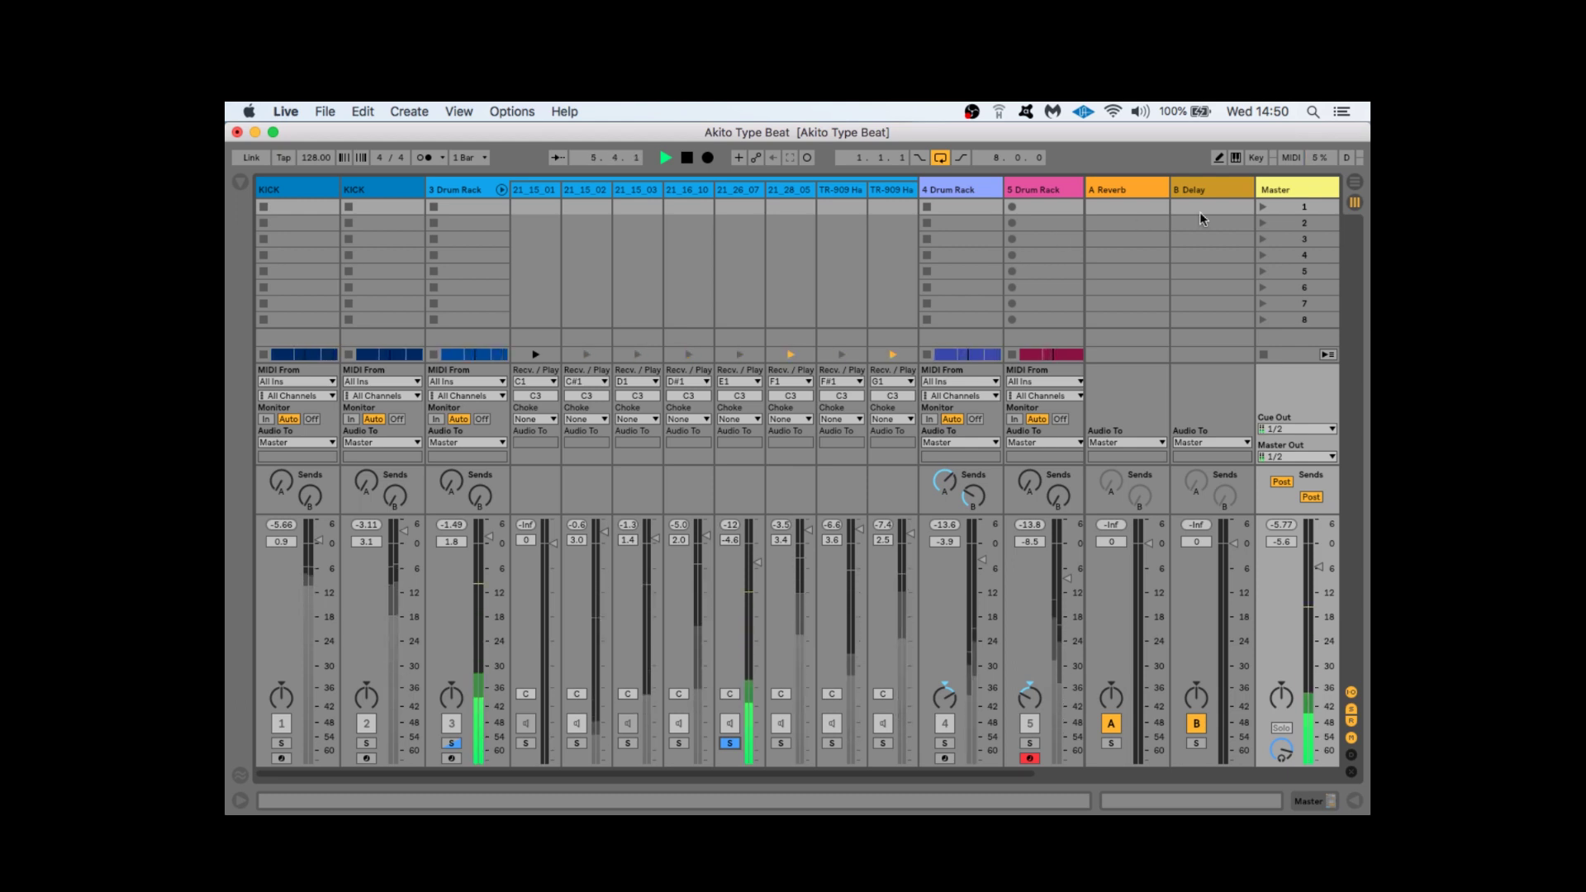
{"action": "double_click", "coordinate": [1281, 188]}
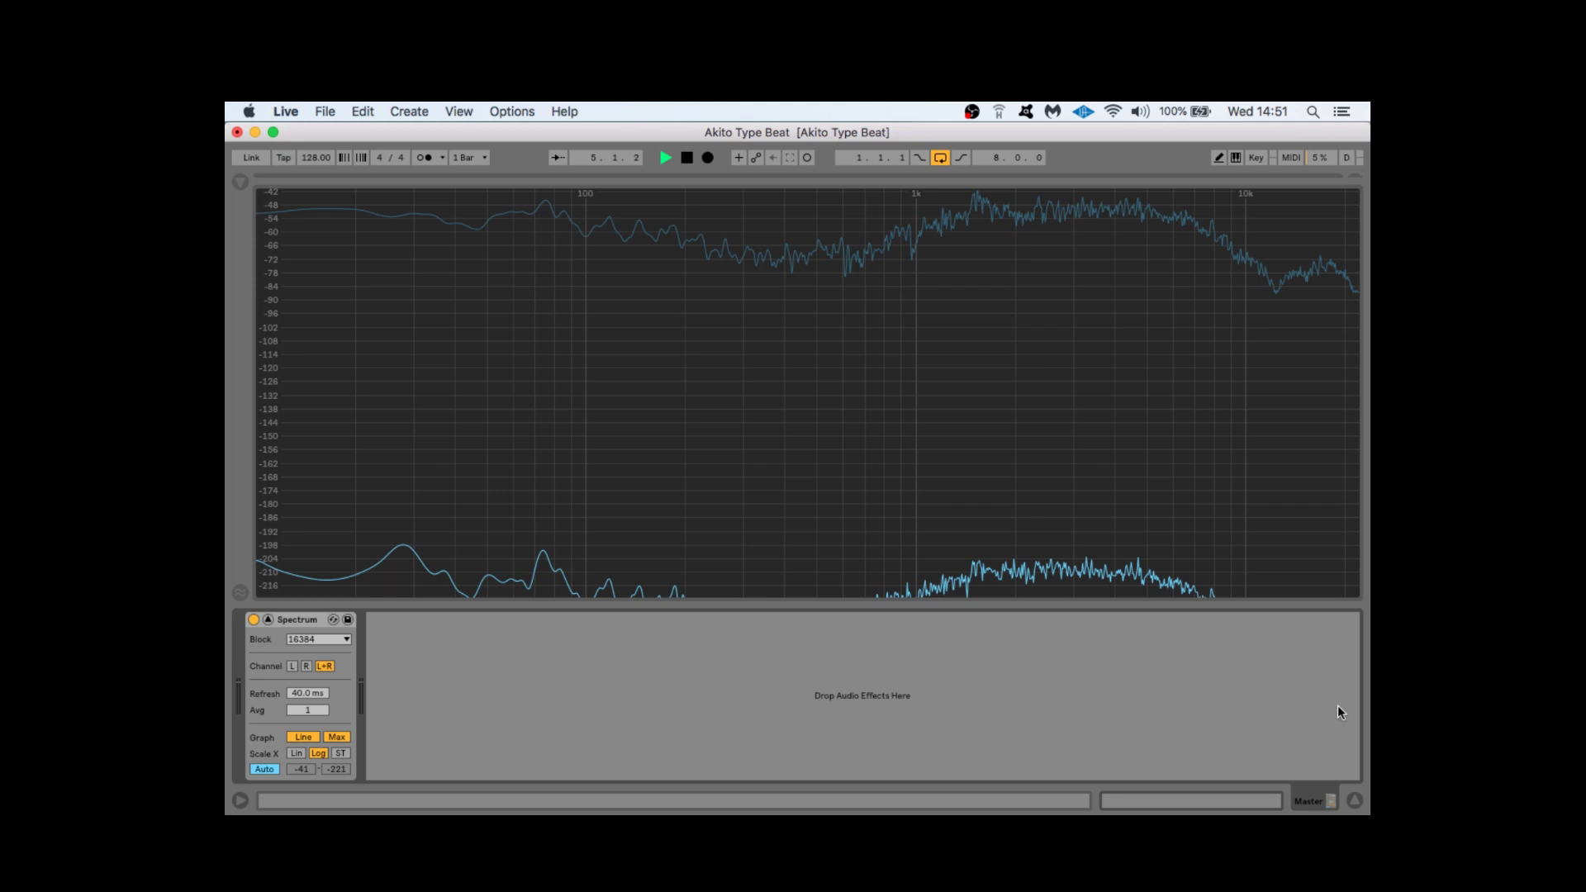
{"action": "key", "text": "Tab"}
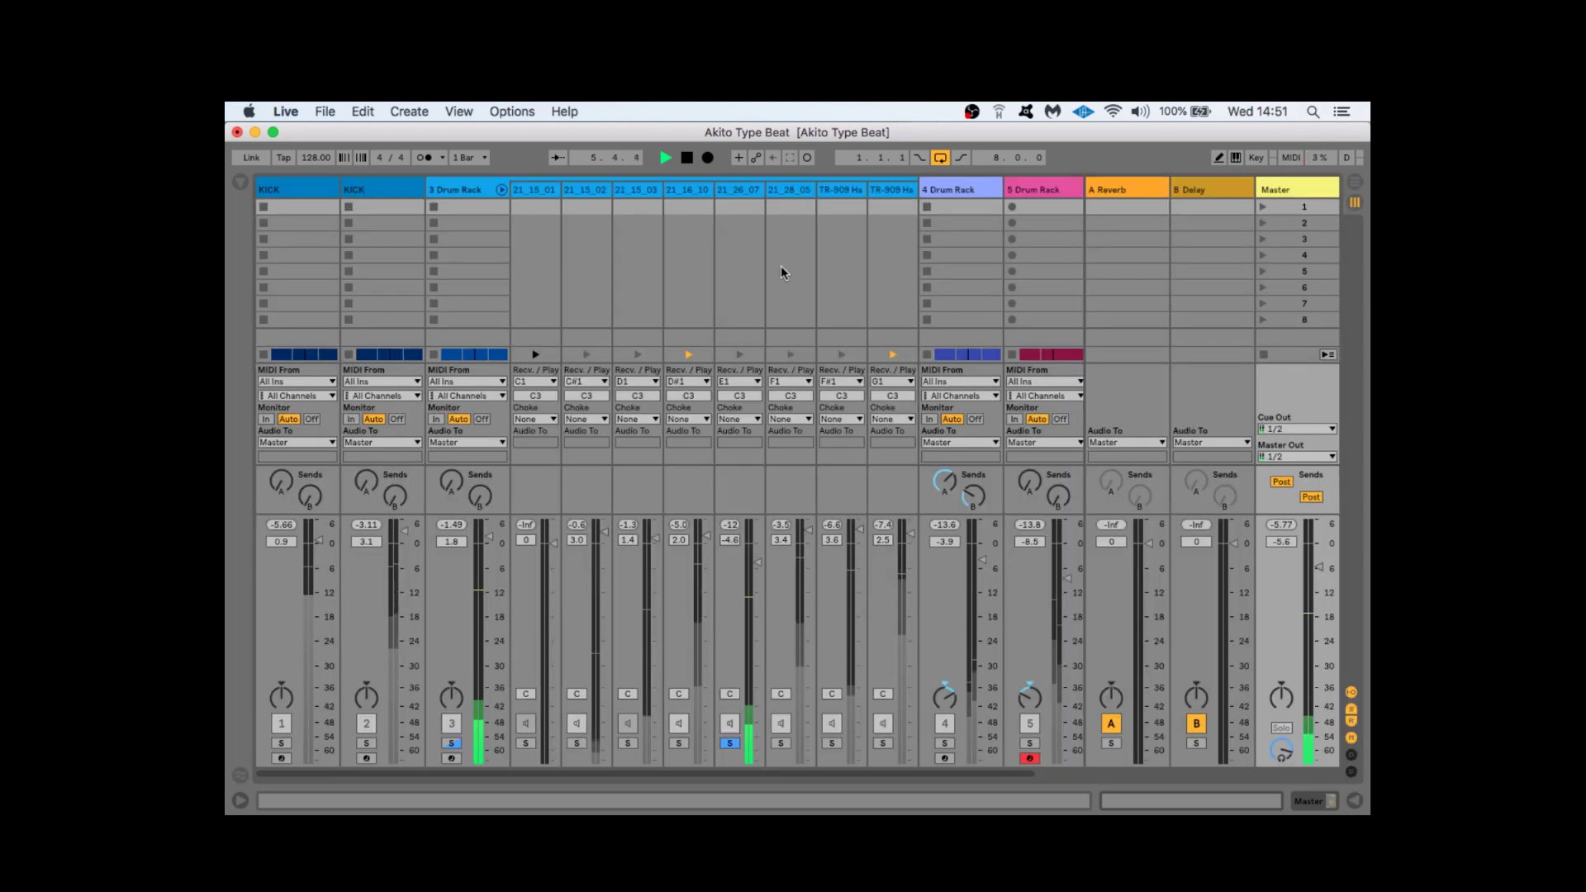
Transpose the 21_26_07 sample to -9 st and raise its chain volume slightly
{"action": "double_click", "coordinate": [739, 189]}
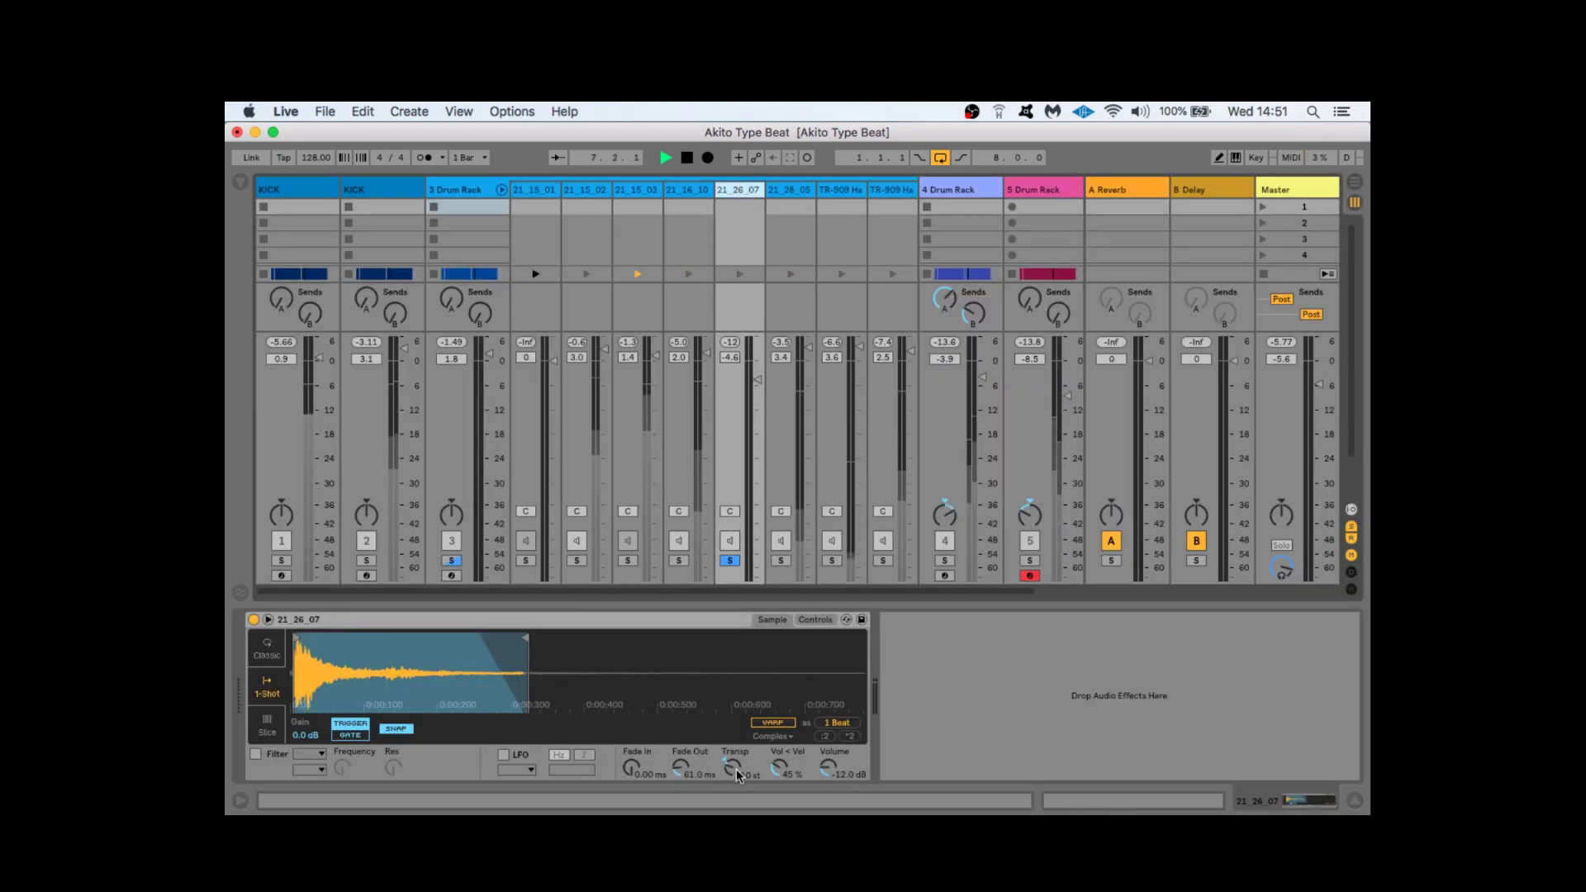
{"action": "left_click_drag", "start_coordinate": [736, 770], "coordinate": [736, 765]}
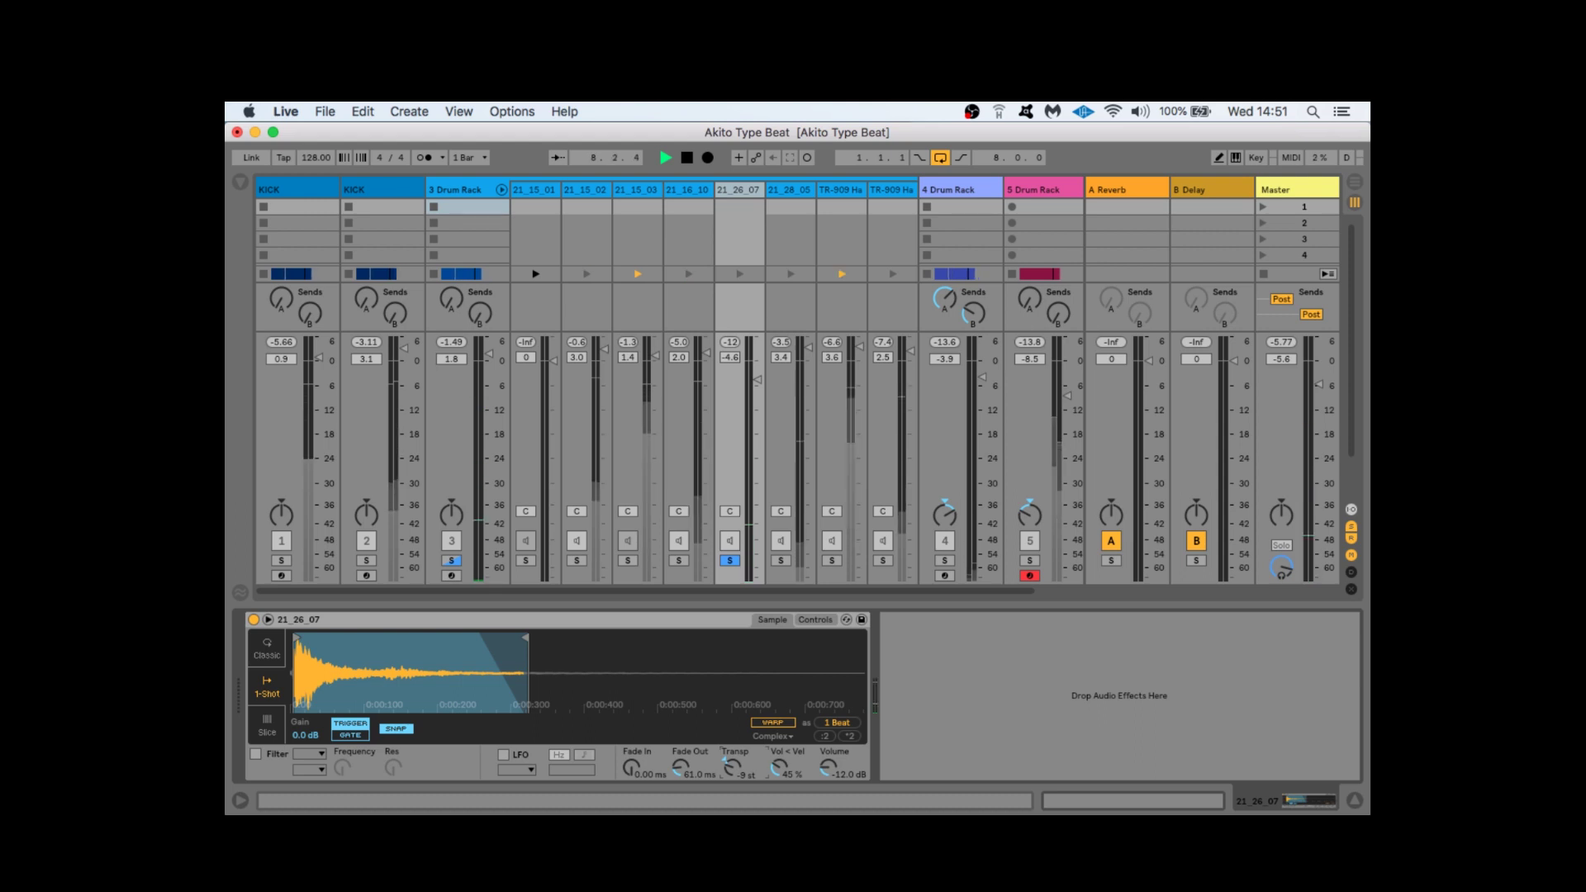
{"action": "left_click_drag", "start_coordinate": [758, 380], "coordinate": [755, 377]}
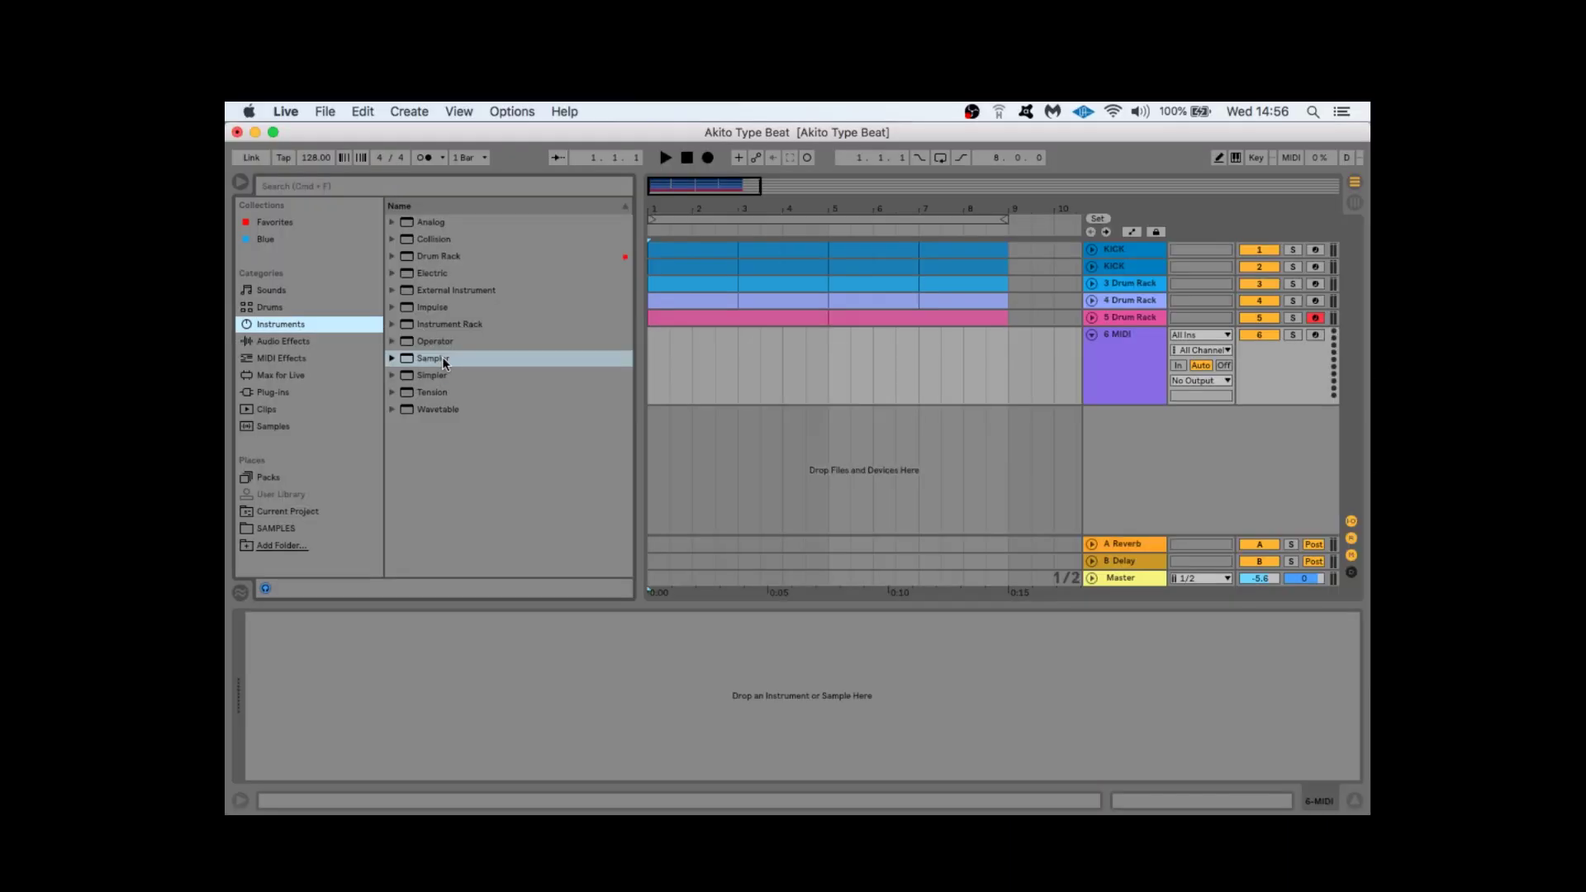
Load a Sampler onto the empty MIDI track 6 and add Hi-Hat 11.wav to it as the sample
{"action": "left_click", "coordinate": [443, 359]}
{"action": "left_click_drag", "start_coordinate": [553, 368], "coordinate": [811, 353]}
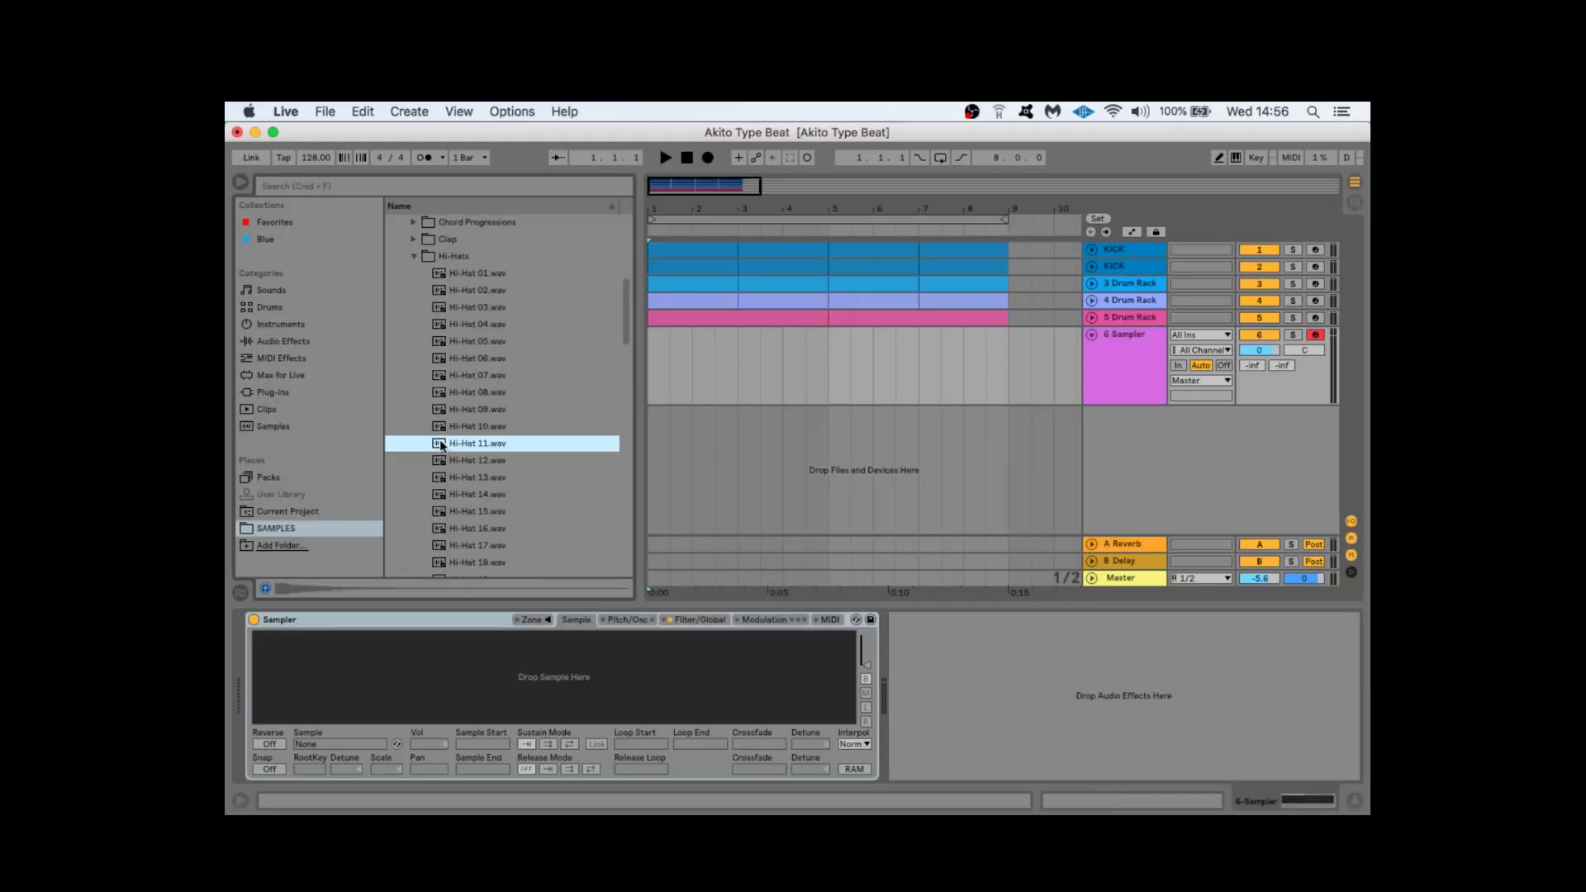
{"action": "left_click_drag", "start_coordinate": [439, 688], "coordinate": [440, 684]}
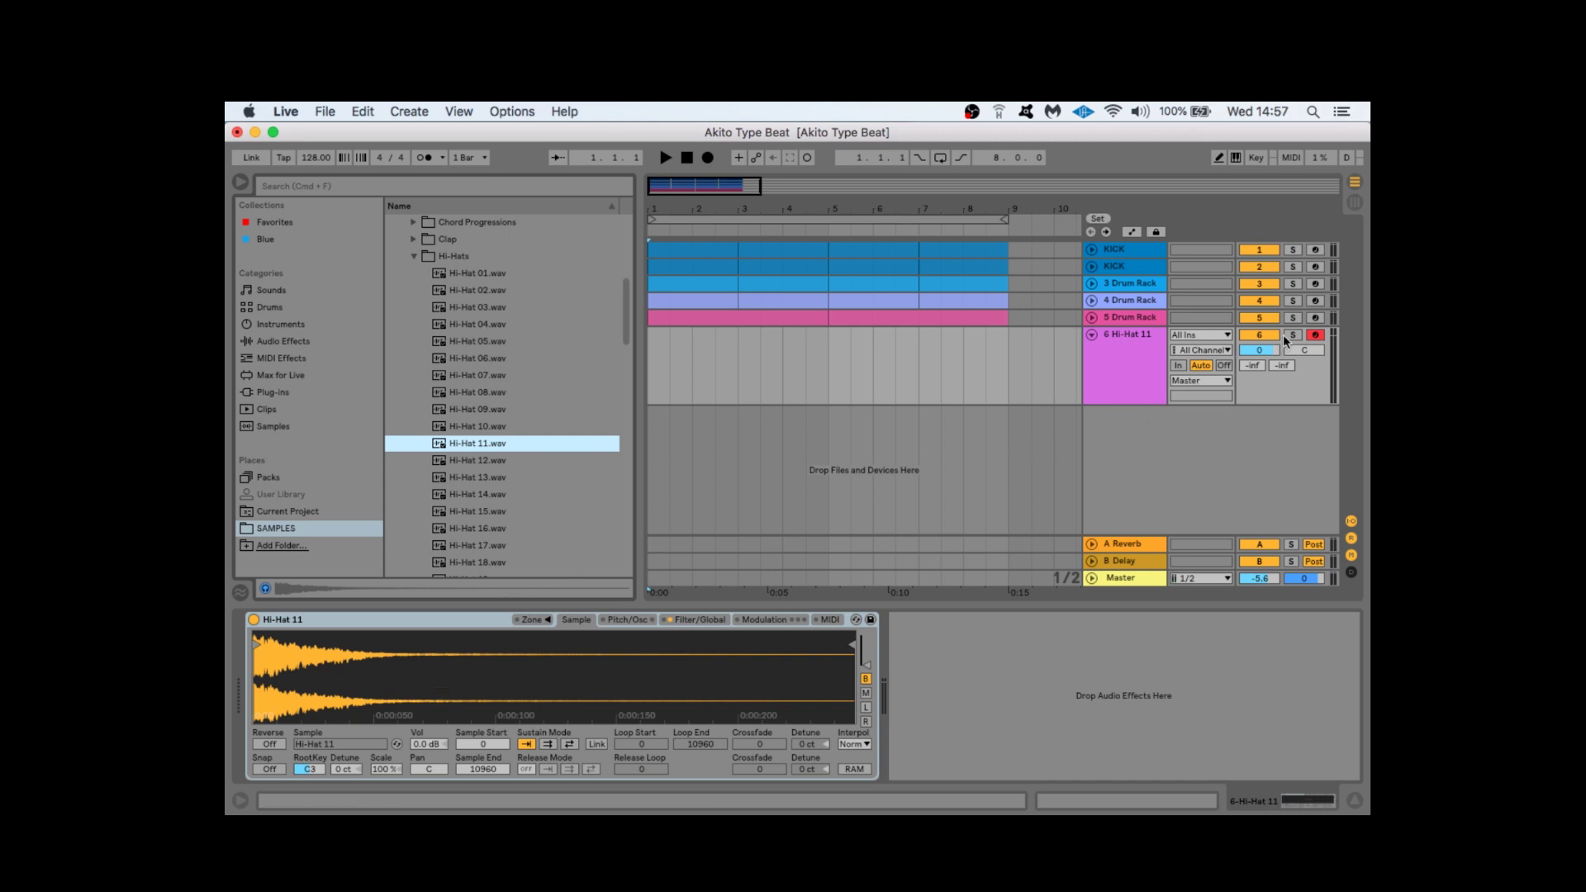
Solo the Hi-Hat 11 track and fill its two-bar clip with C3 notes on every eighth note
{"action": "left_click", "coordinate": [1291, 335]}
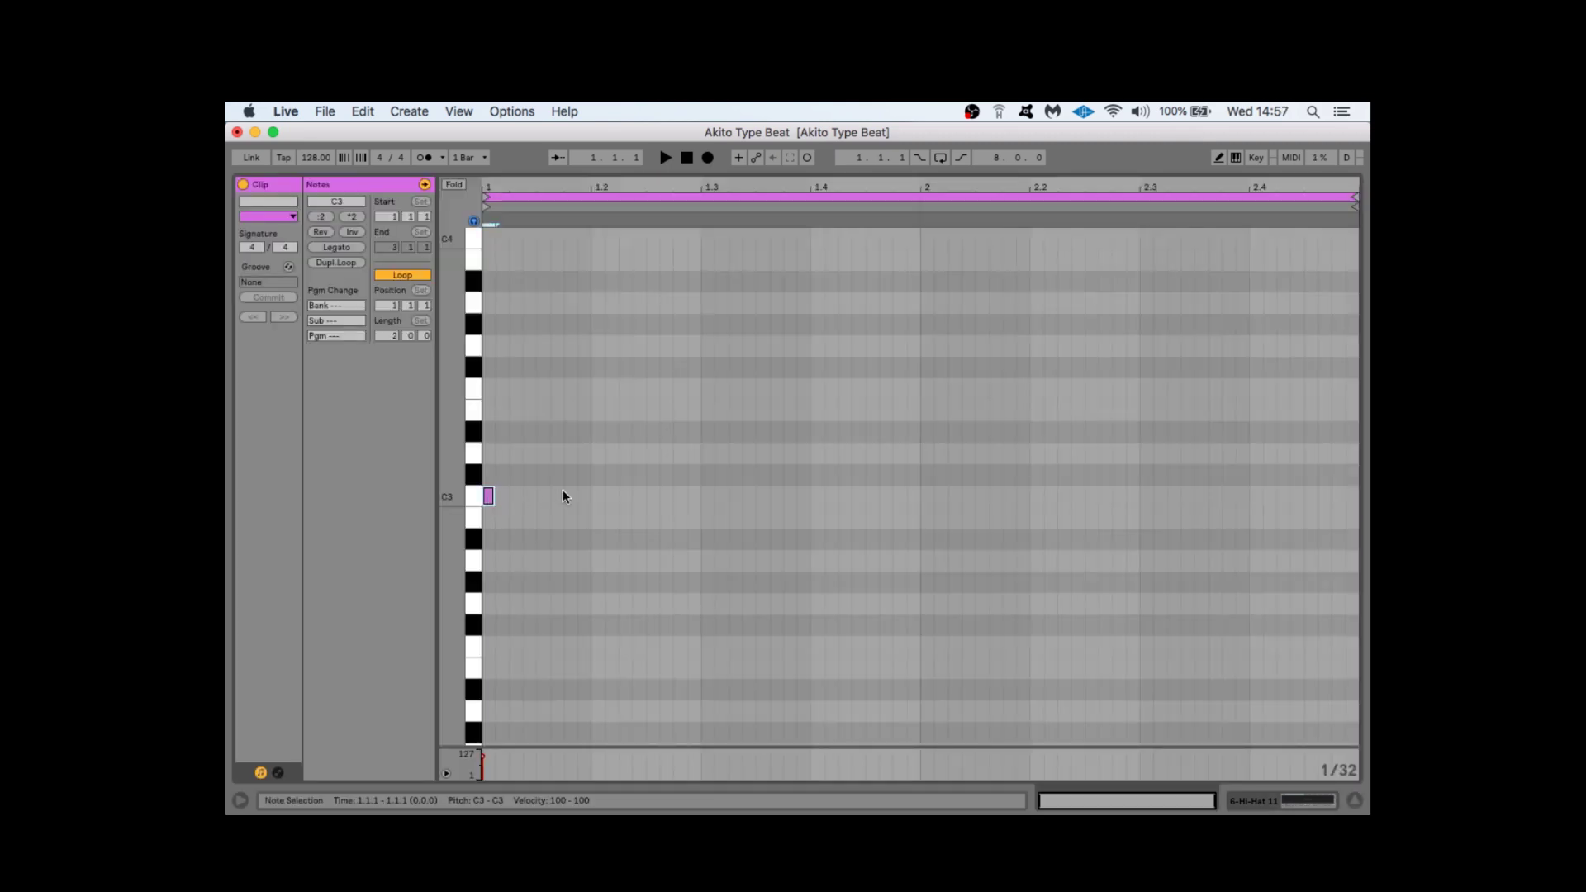
{"action": "double_click", "coordinate": [538, 498]}
{"action": "left_click", "coordinate": [596, 496]}
{"action": "double_click", "coordinate": [597, 496]}
{"action": "double_click", "coordinate": [654, 497]}
{"action": "mouse_move", "coordinate": [705, 482]}
{"action": "left_mouse_down"}
{"action": "mouse_move", "coordinate": [577, 504]}
{"action": "mouse_move", "coordinate": [706, 505]}
{"action": "left_mouse_up"}
{"action": "mouse_move", "coordinate": [930, 475]}
{"action": "left_mouse_down"}
{"action": "mouse_move", "coordinate": [506, 518]}
{"action": "mouse_move", "coordinate": [923, 496]}
{"action": "left_mouse_up"}
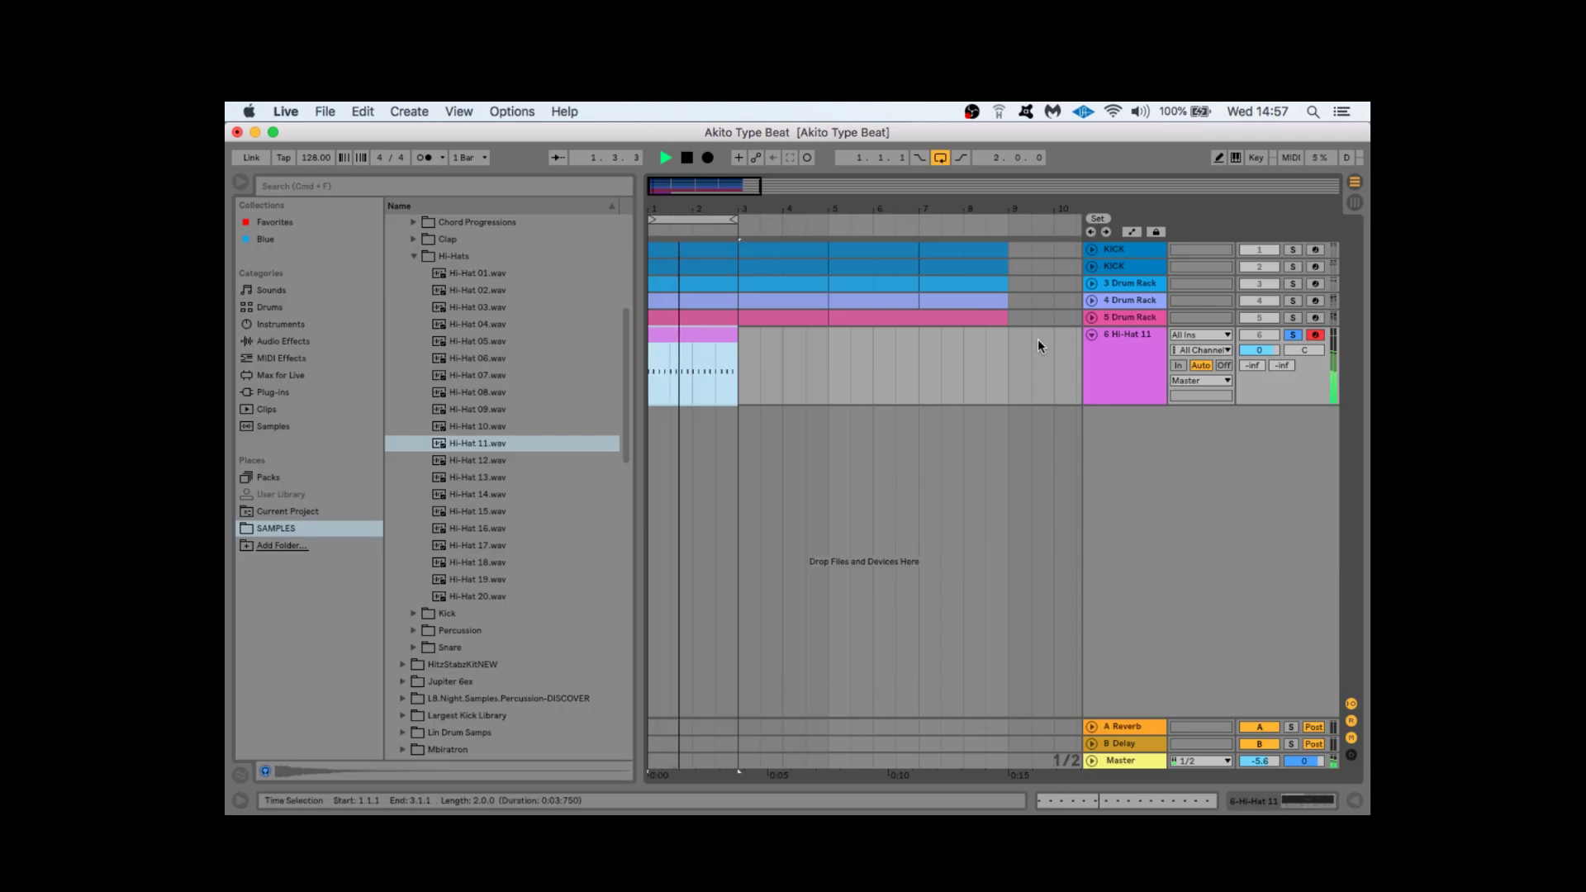
Examine the soloed hi-hat's peak in the Master's Spectrum and select the Sampler's root key value
{"action": "double_click", "coordinate": [1120, 760]}
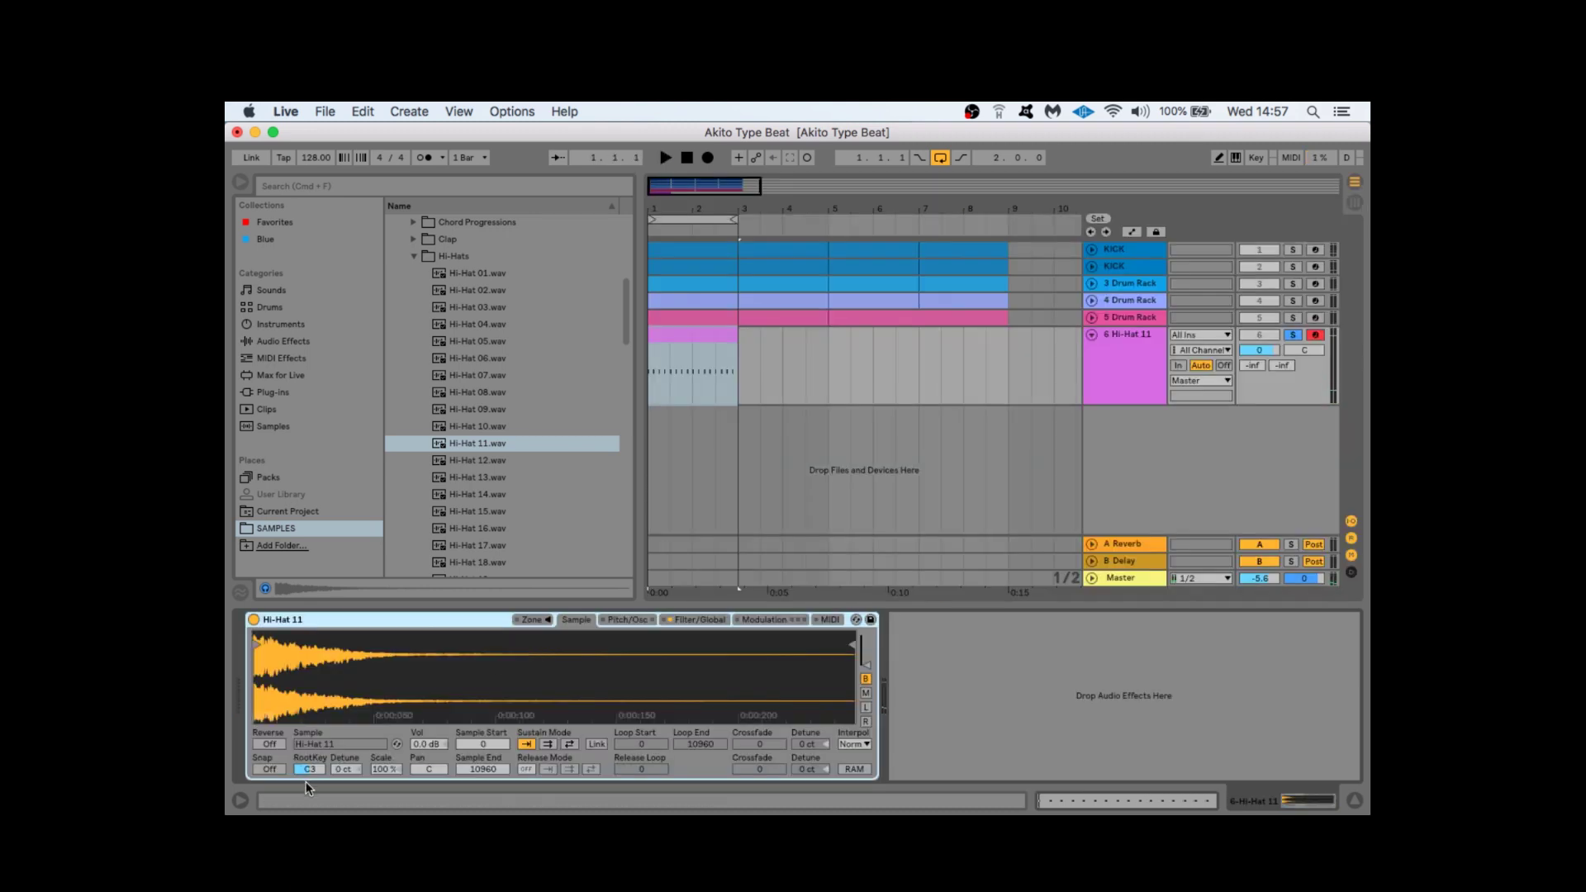
{"action": "left_click", "coordinate": [307, 773]}
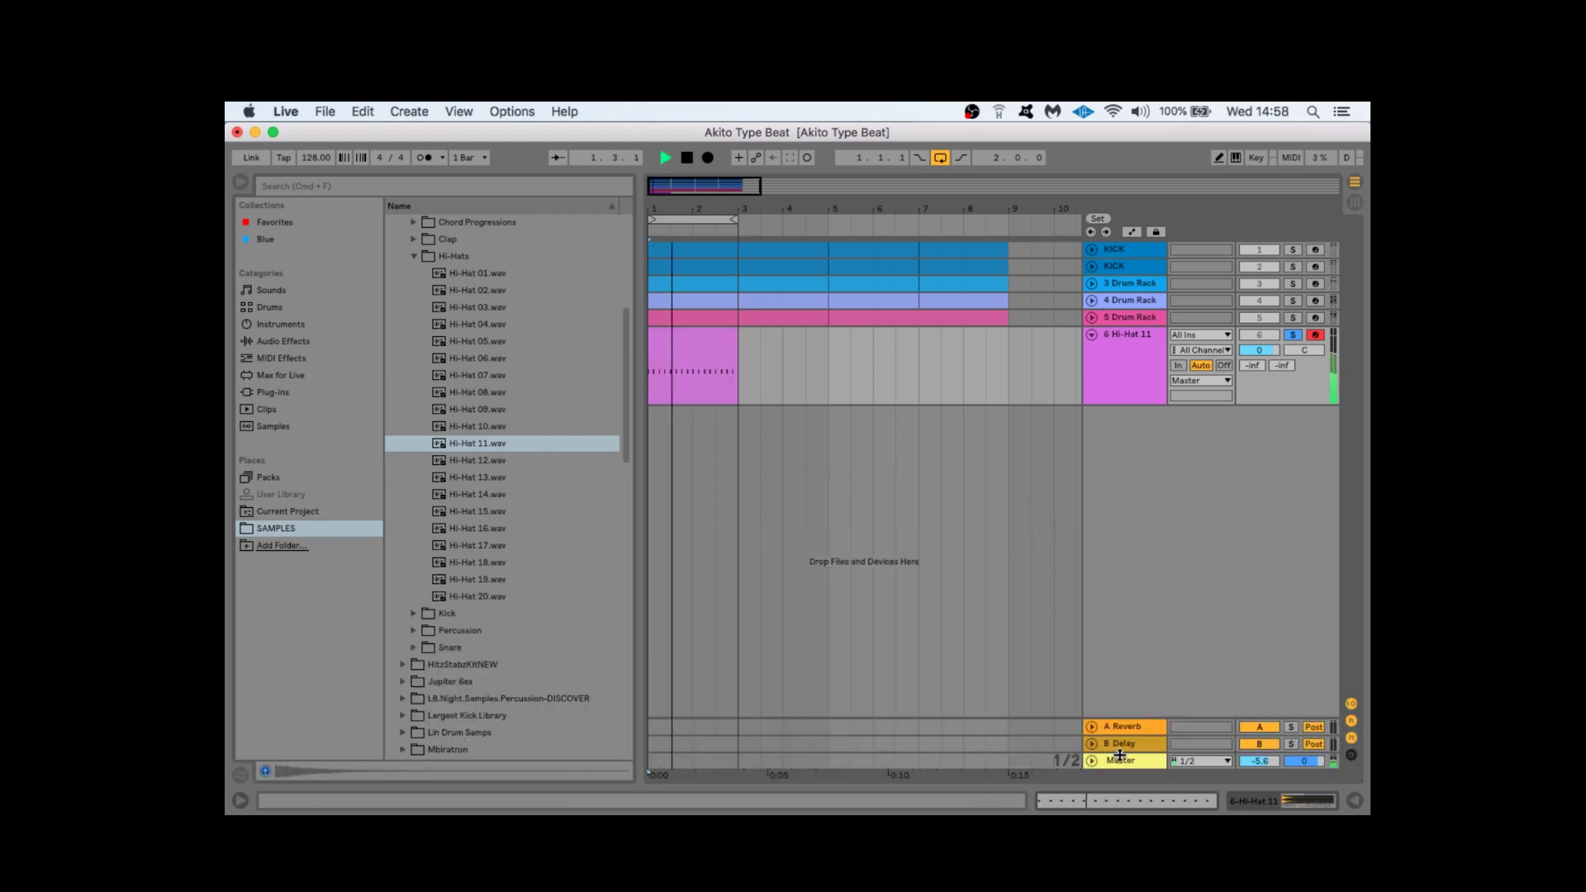
{"action": "double_click", "coordinate": [1118, 754]}
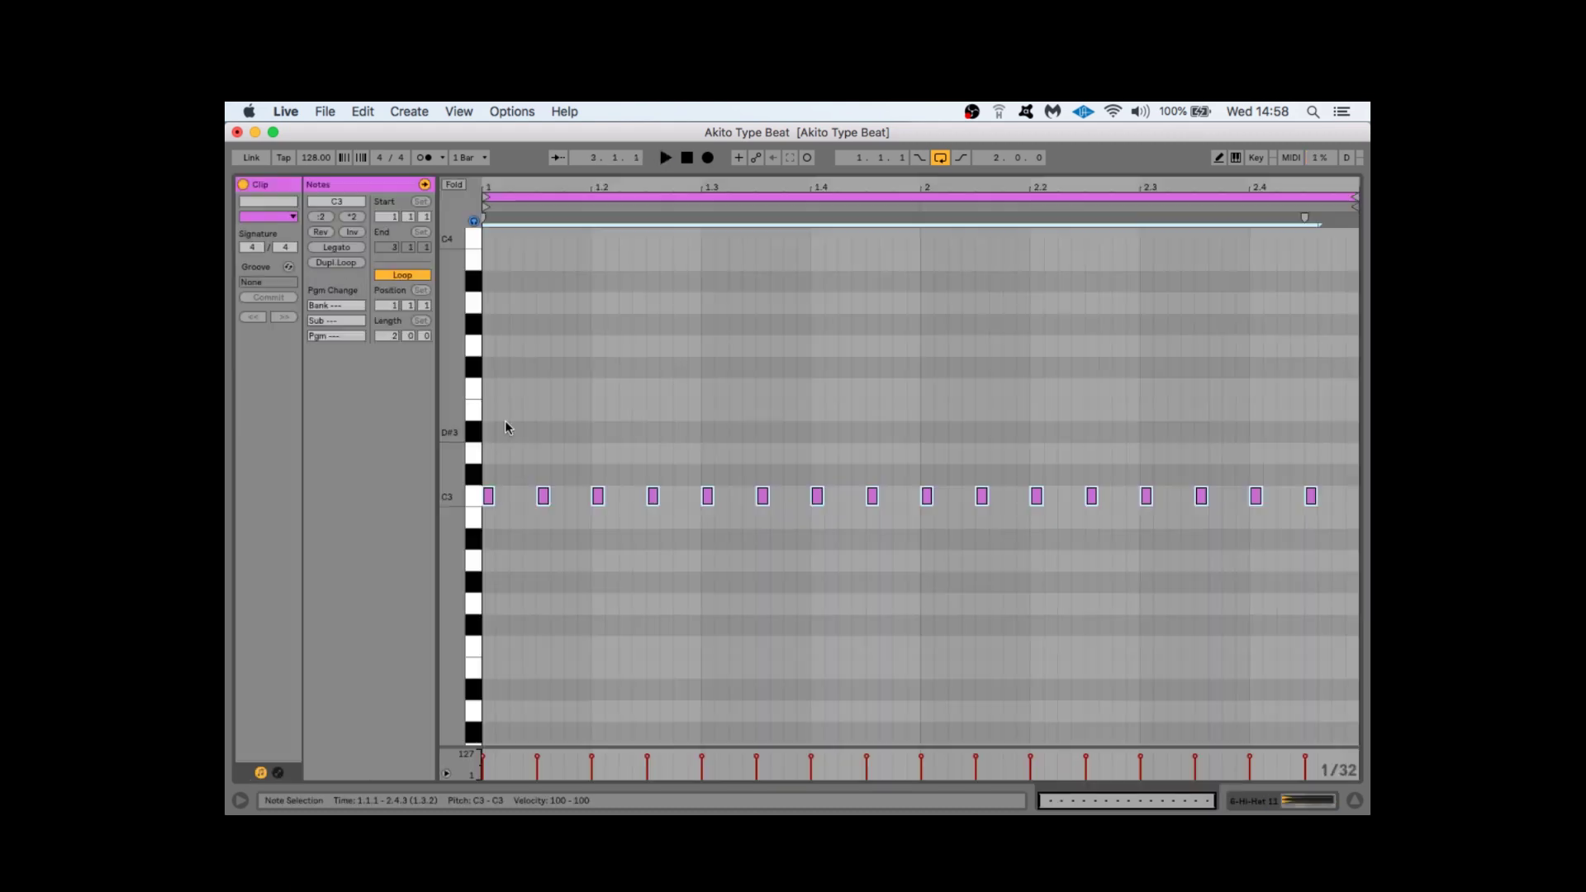
Lower all the hi-hat notes three semitones to A2 and check the result in the Master's Spectrum
{"action": "key", "text": "Down"}
{"action": "key", "text": "Down"}
{"action": "key", "text": "Down"}
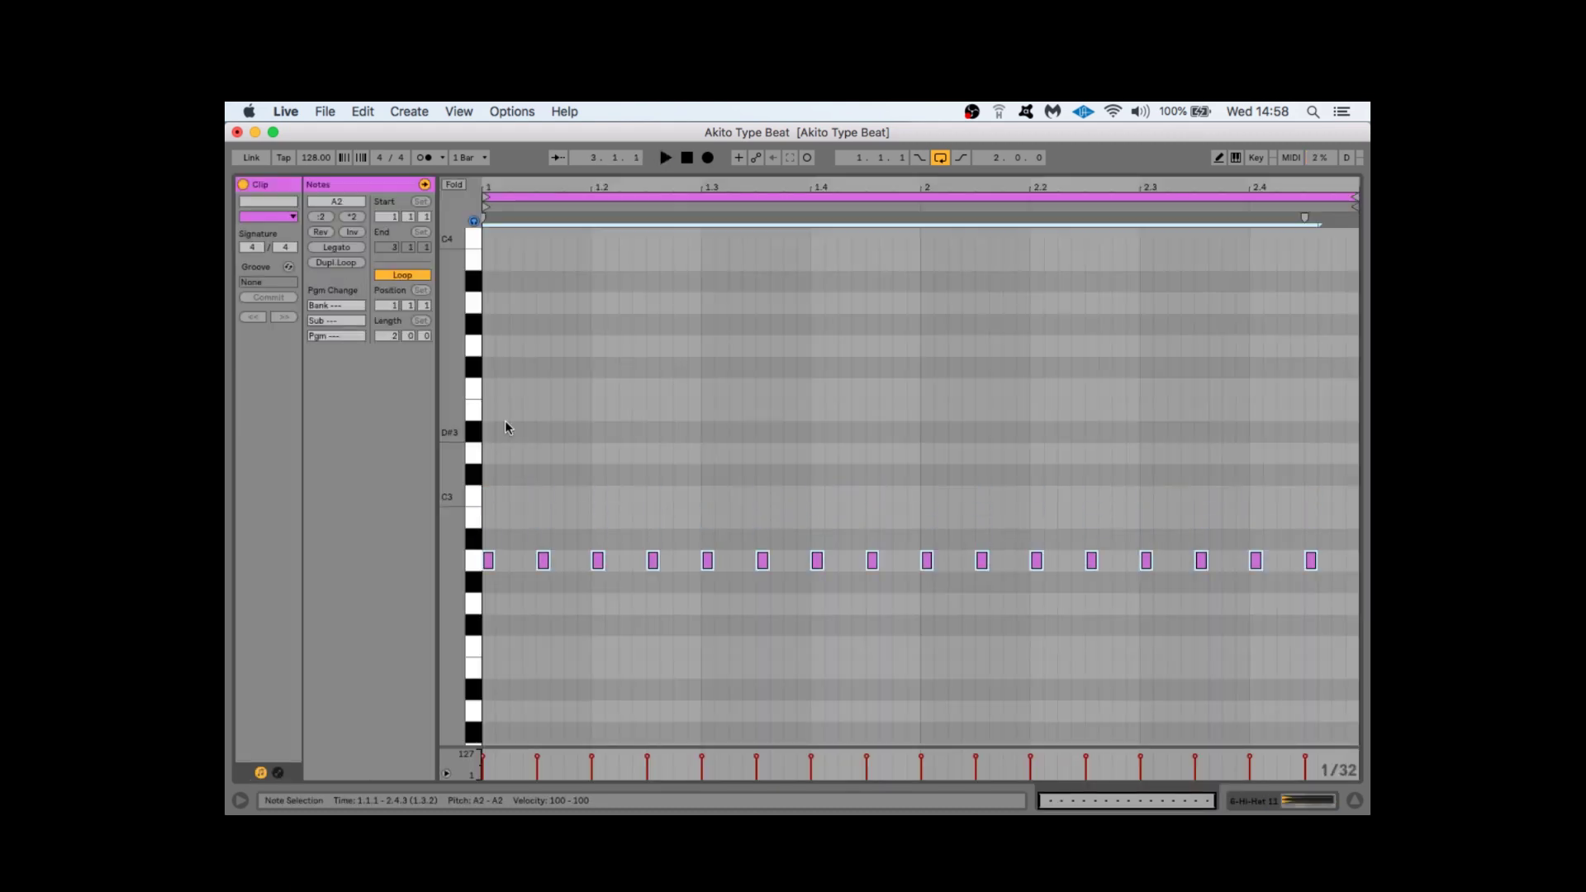
{"action": "left_click", "coordinate": [1355, 805]}
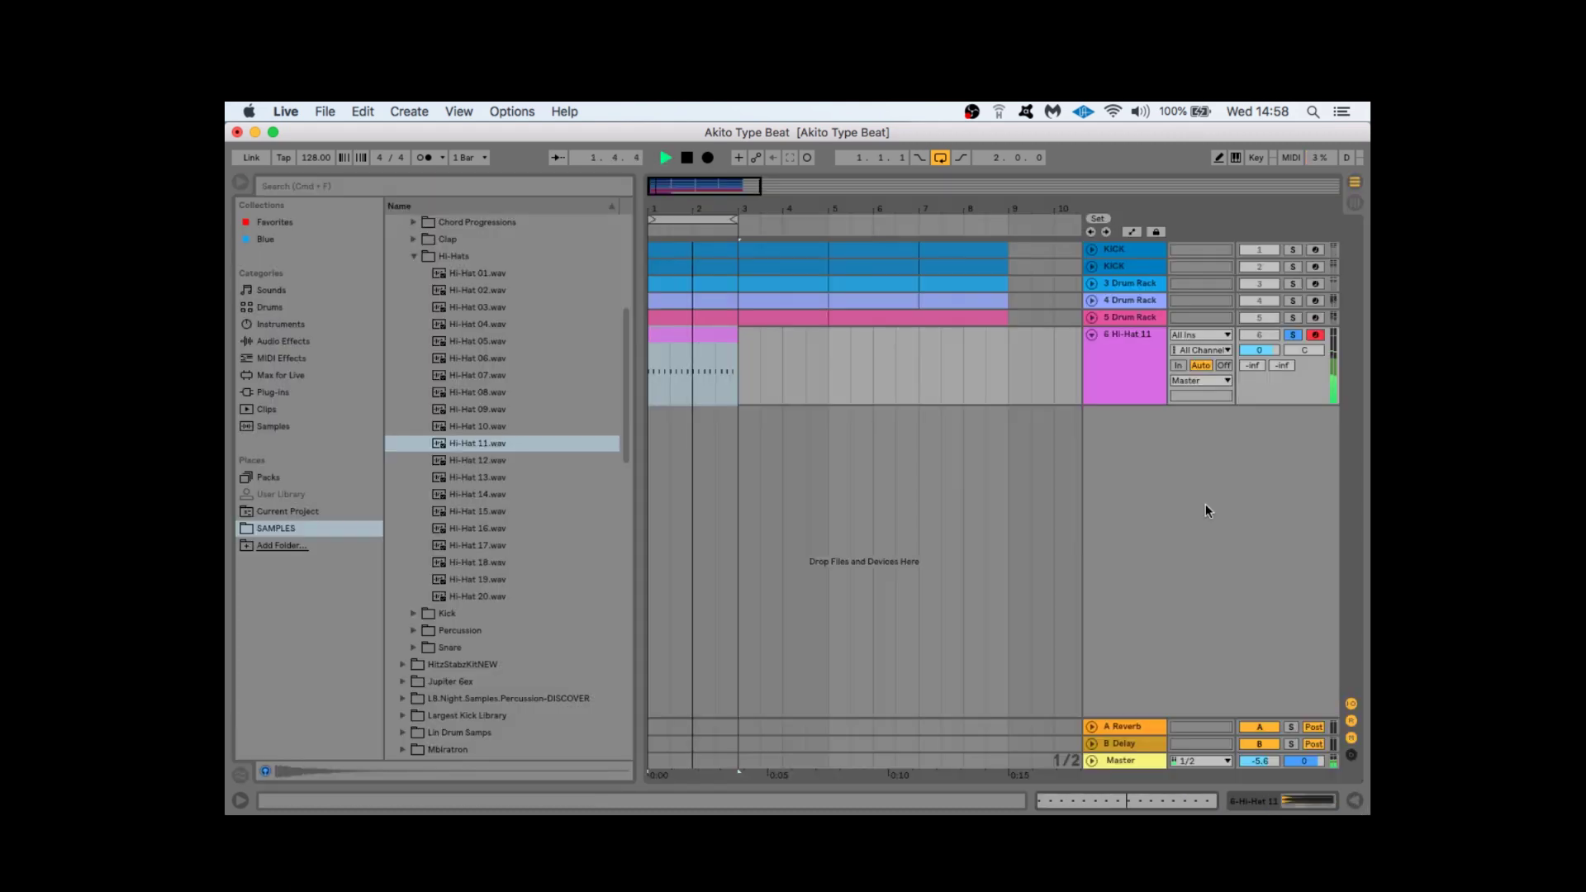
{"action": "left_click", "coordinate": [1125, 758]}
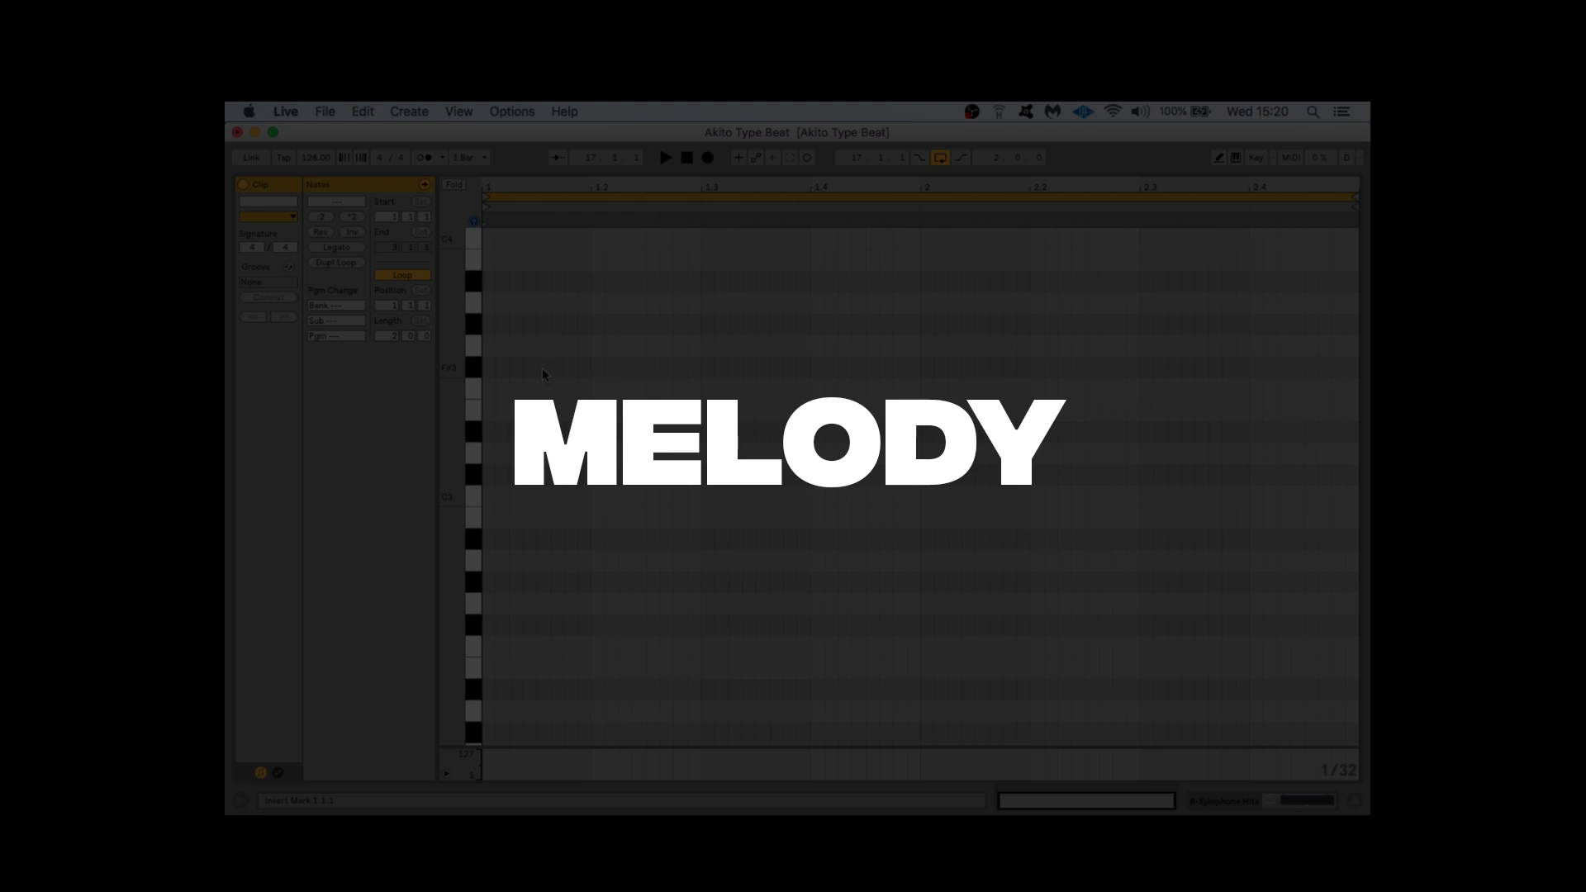
Add 1/32 notes on F3, G3, A3, B3 and C4 at the start of the Xylophone Hits clip
{"action": "left_click", "coordinate": [475, 390]}
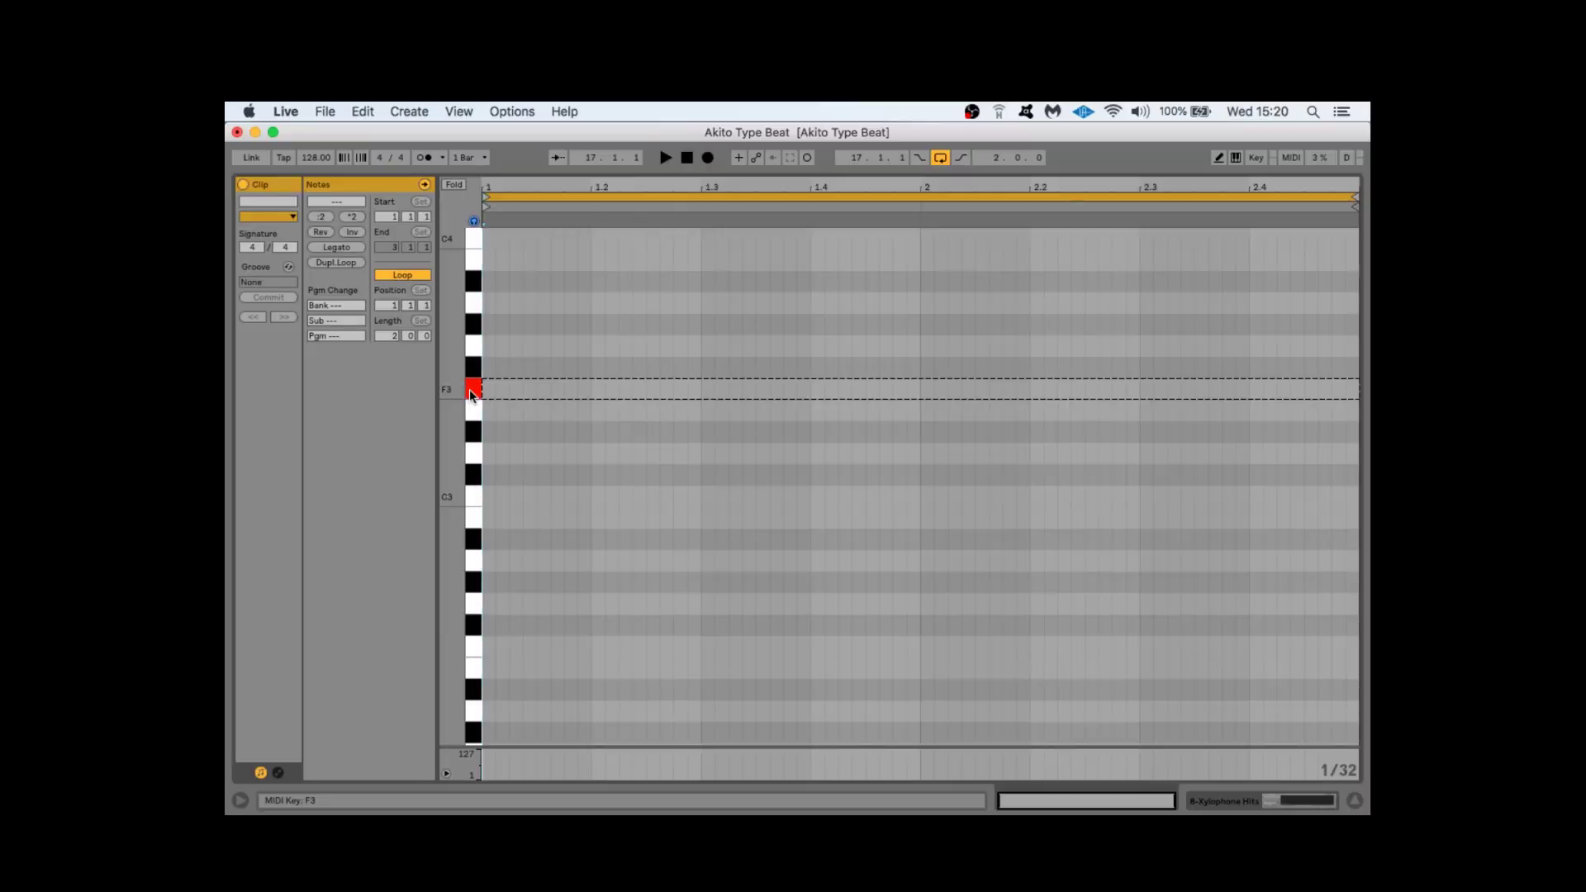
{"action": "double_click", "coordinate": [488, 389]}
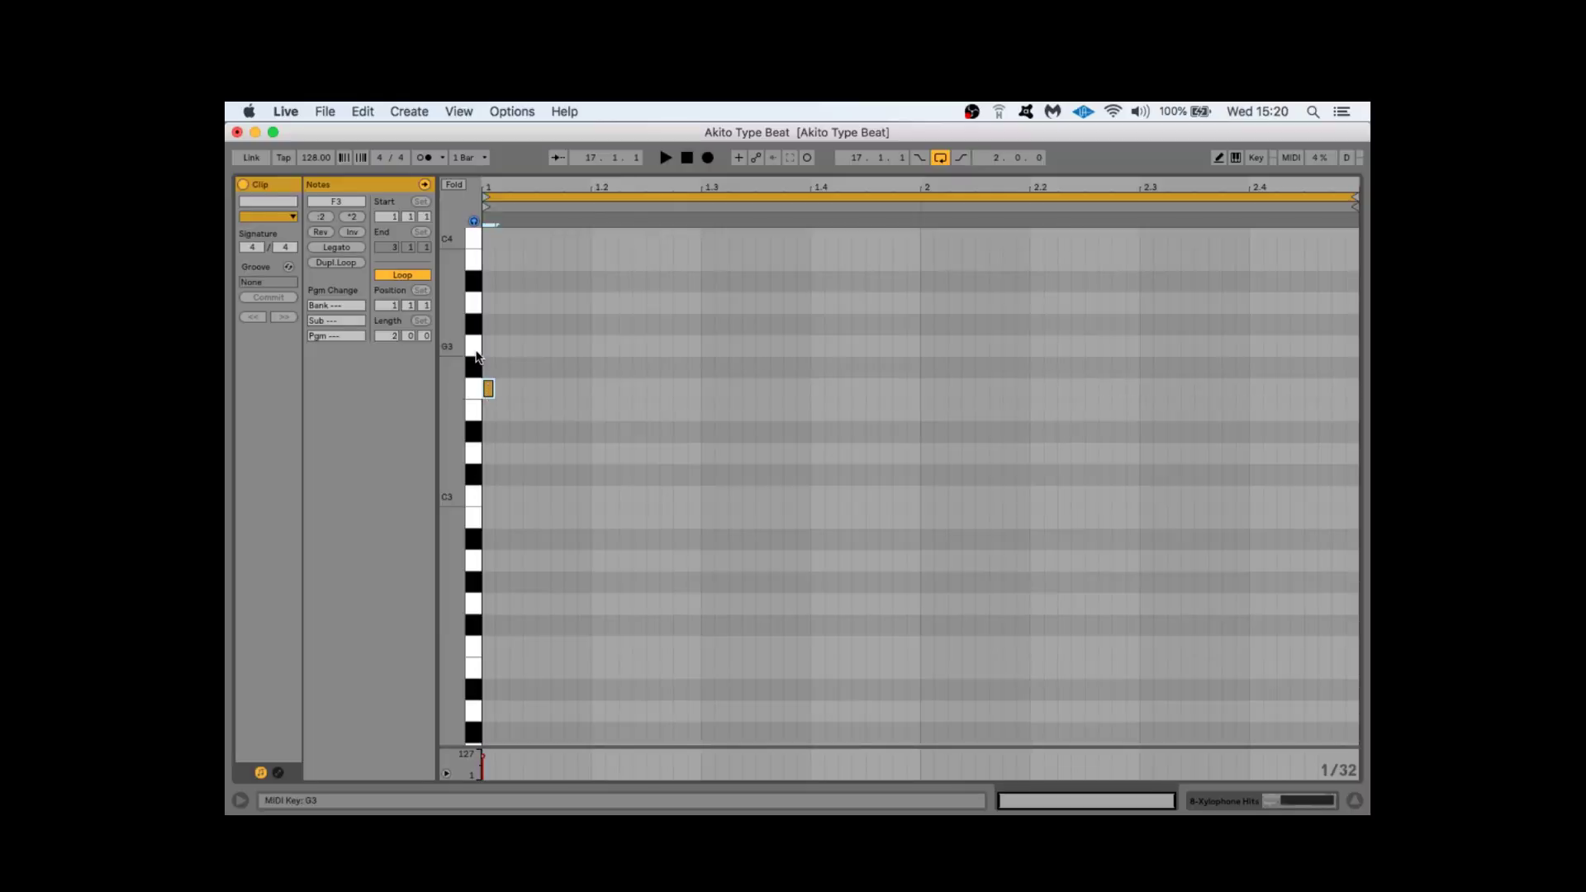
{"action": "double_click", "coordinate": [488, 346]}
{"action": "double_click", "coordinate": [488, 307]}
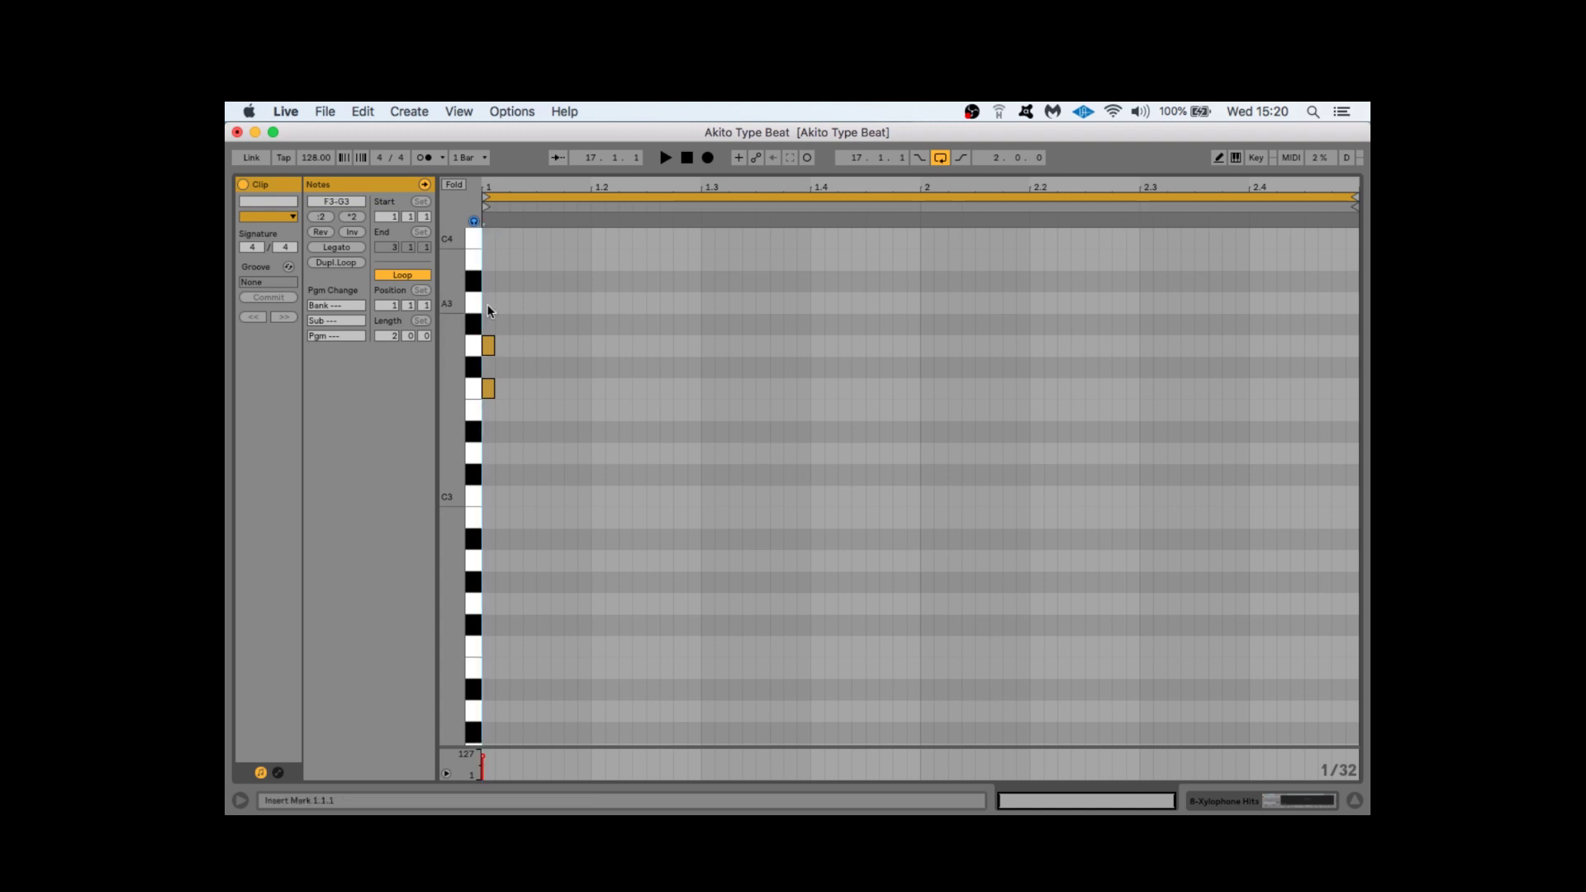
{"action": "scroll", "coordinate": [512, 312], "scroll_direction": "up", "scroll_amount": 5}
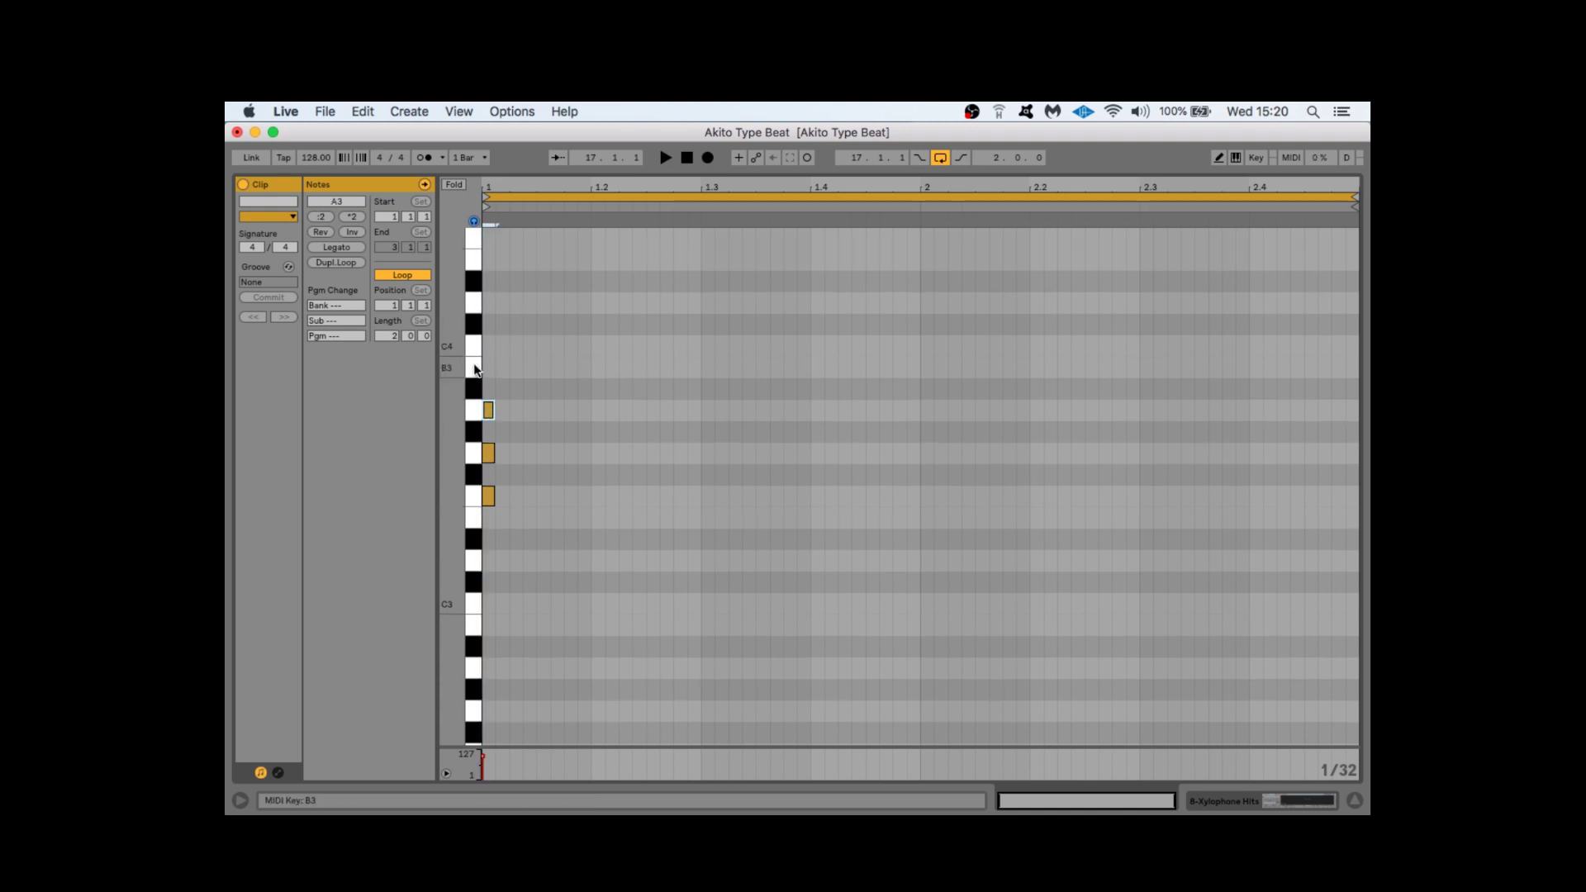
{"action": "double_click", "coordinate": [489, 367]}
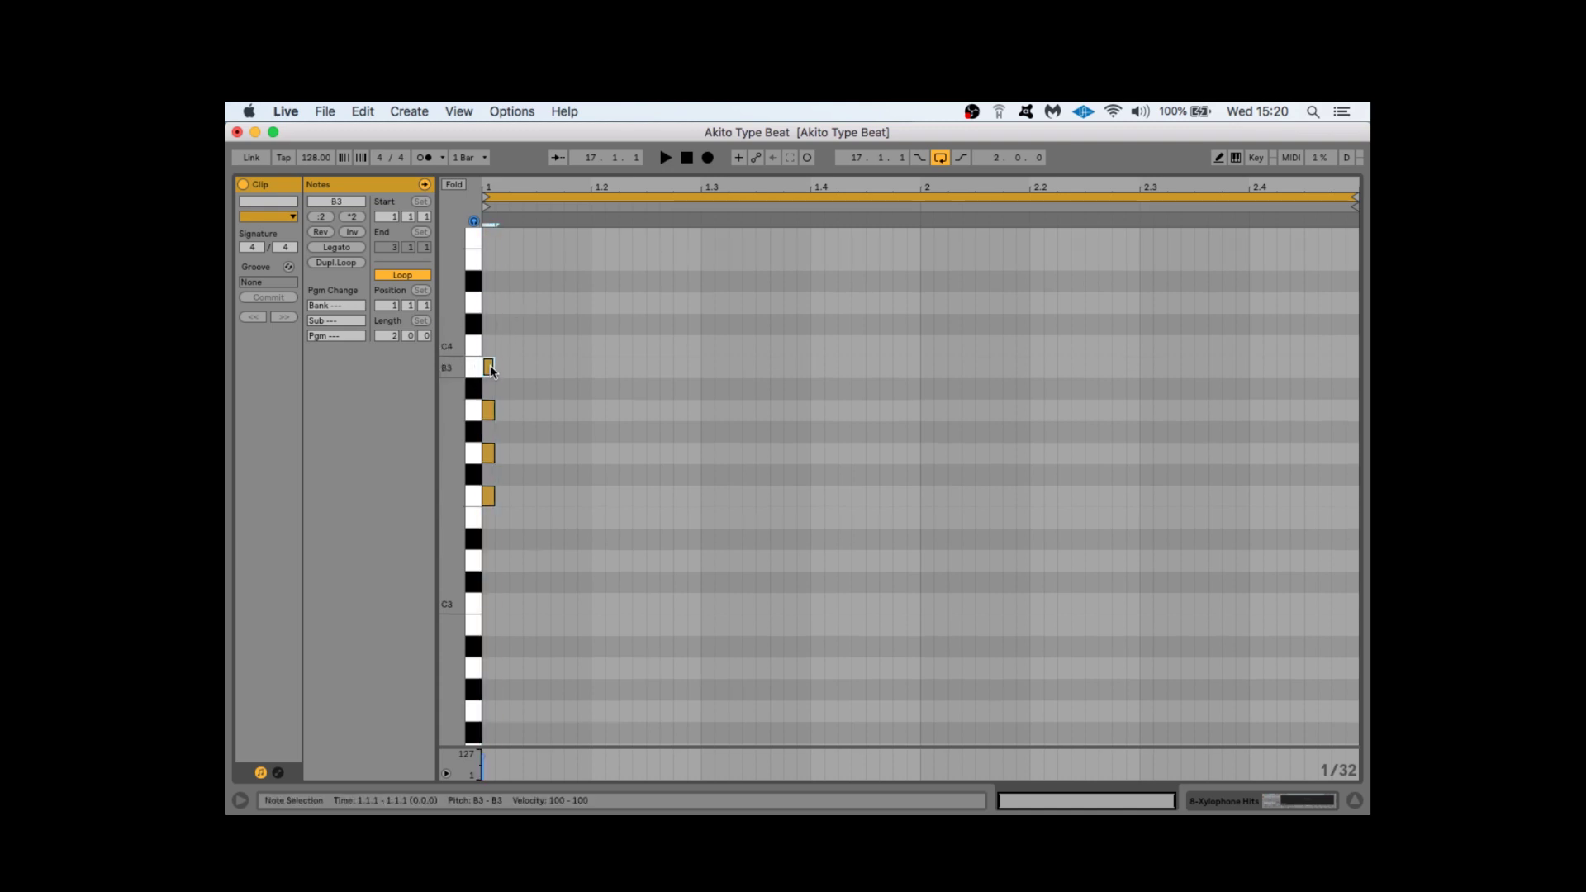
{"action": "double_click", "coordinate": [488, 346]}
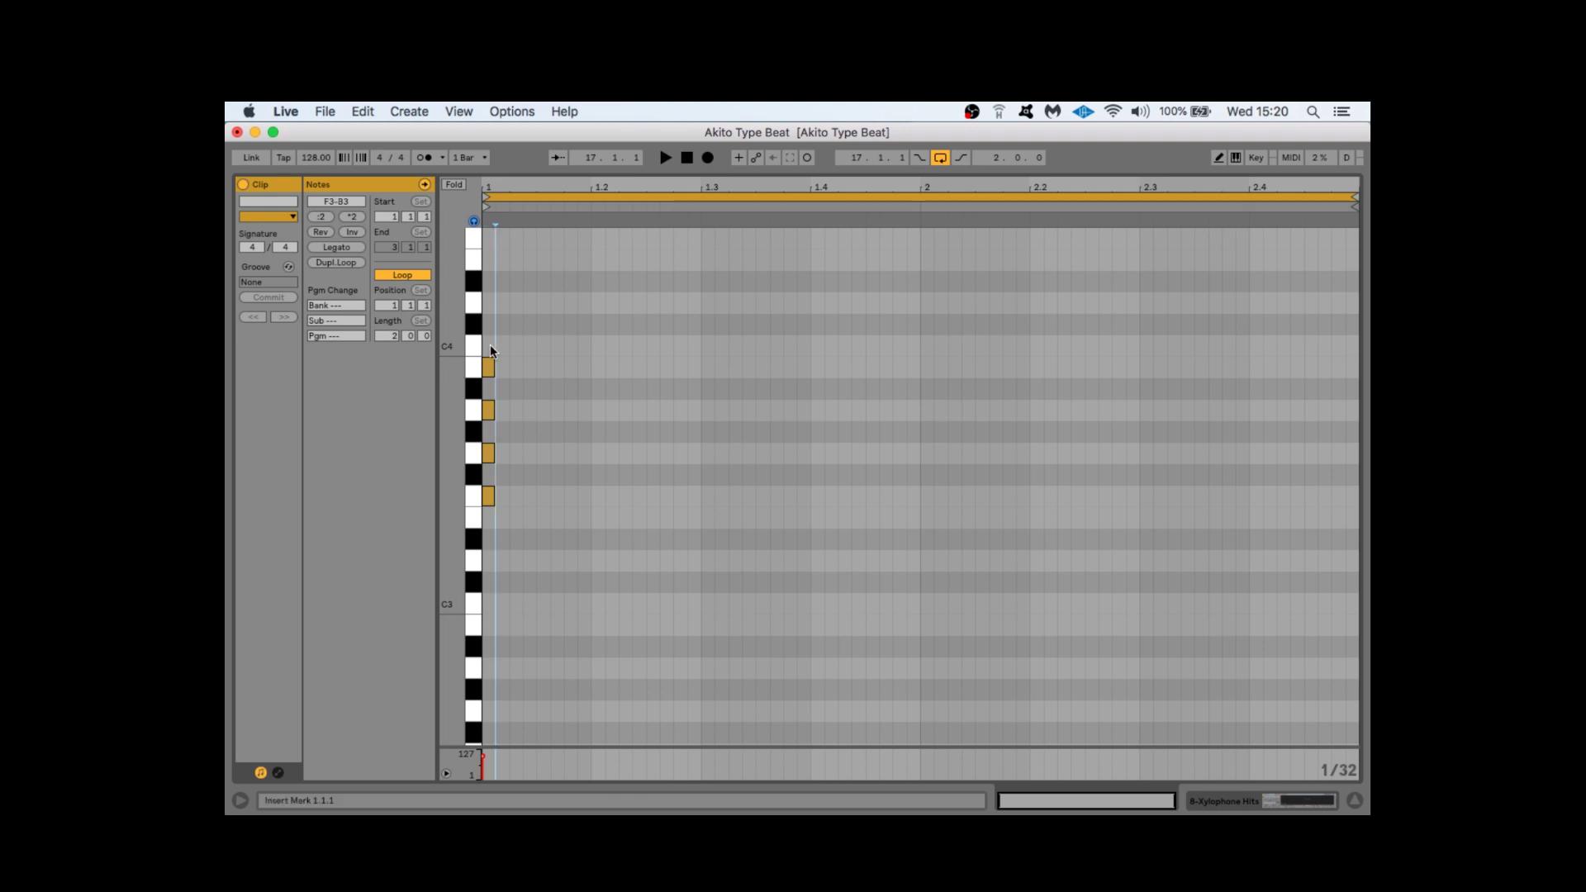
Add D4, E4, F4, G4, A4 and B4 notes at the clip's start and select the notes from C4 to B4
{"action": "double_click", "coordinate": [488, 303]}
{"action": "scroll", "coordinate": [490, 314], "scroll_direction": "up", "scroll_amount": 6}
{"action": "double_click", "coordinate": [488, 390]}
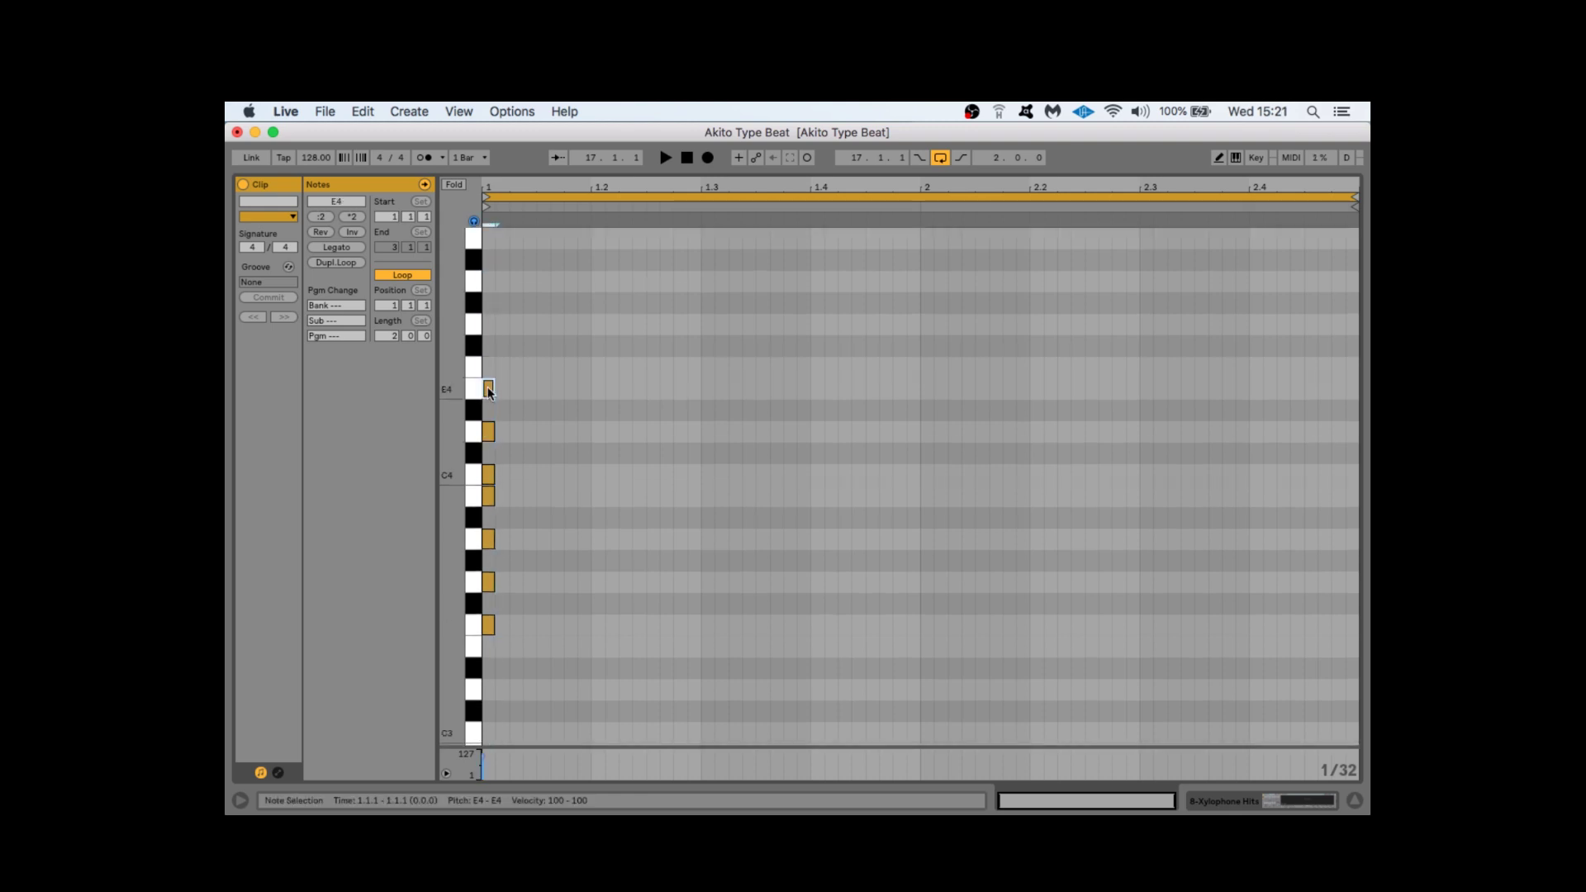
{"action": "mouse_move", "coordinate": [481, 373]}
{"action": "left_mouse_down"}
{"action": "mouse_move", "coordinate": [471, 361]}
{"action": "mouse_move", "coordinate": [471, 450]}
{"action": "mouse_move", "coordinate": [473, 356]}
{"action": "left_mouse_up"}
{"action": "scroll", "coordinate": [511, 348], "scroll_direction": "up", "scroll_amount": 3}
{"action": "double_click", "coordinate": [488, 388]}
{"action": "double_click", "coordinate": [488, 345]}
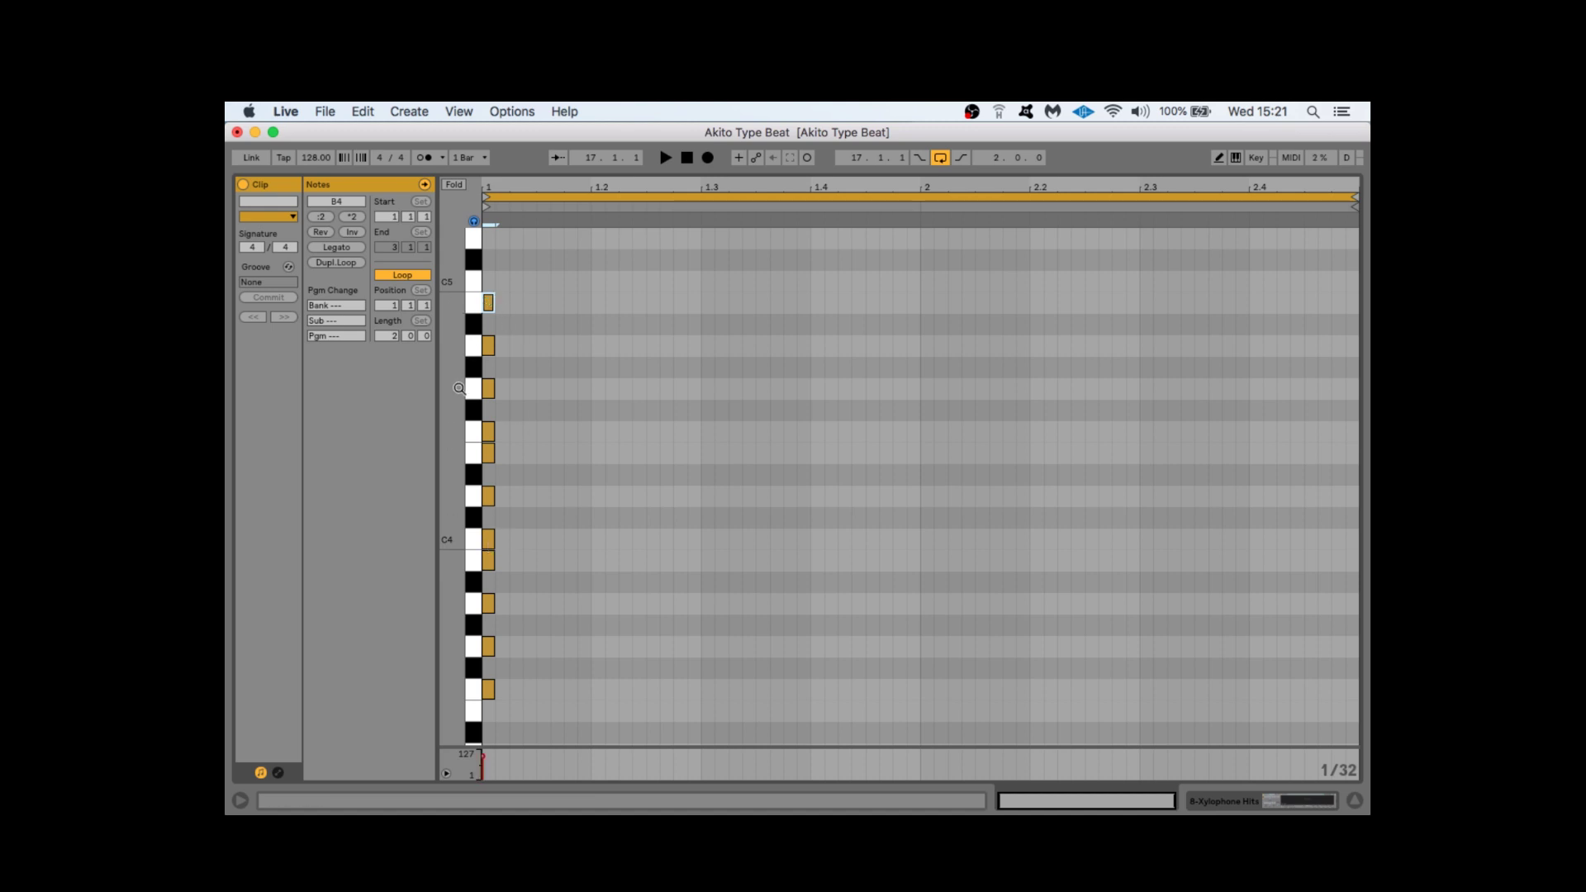
{"action": "left_click_drag", "start_coordinate": [506, 541], "coordinate": [488, 302]}
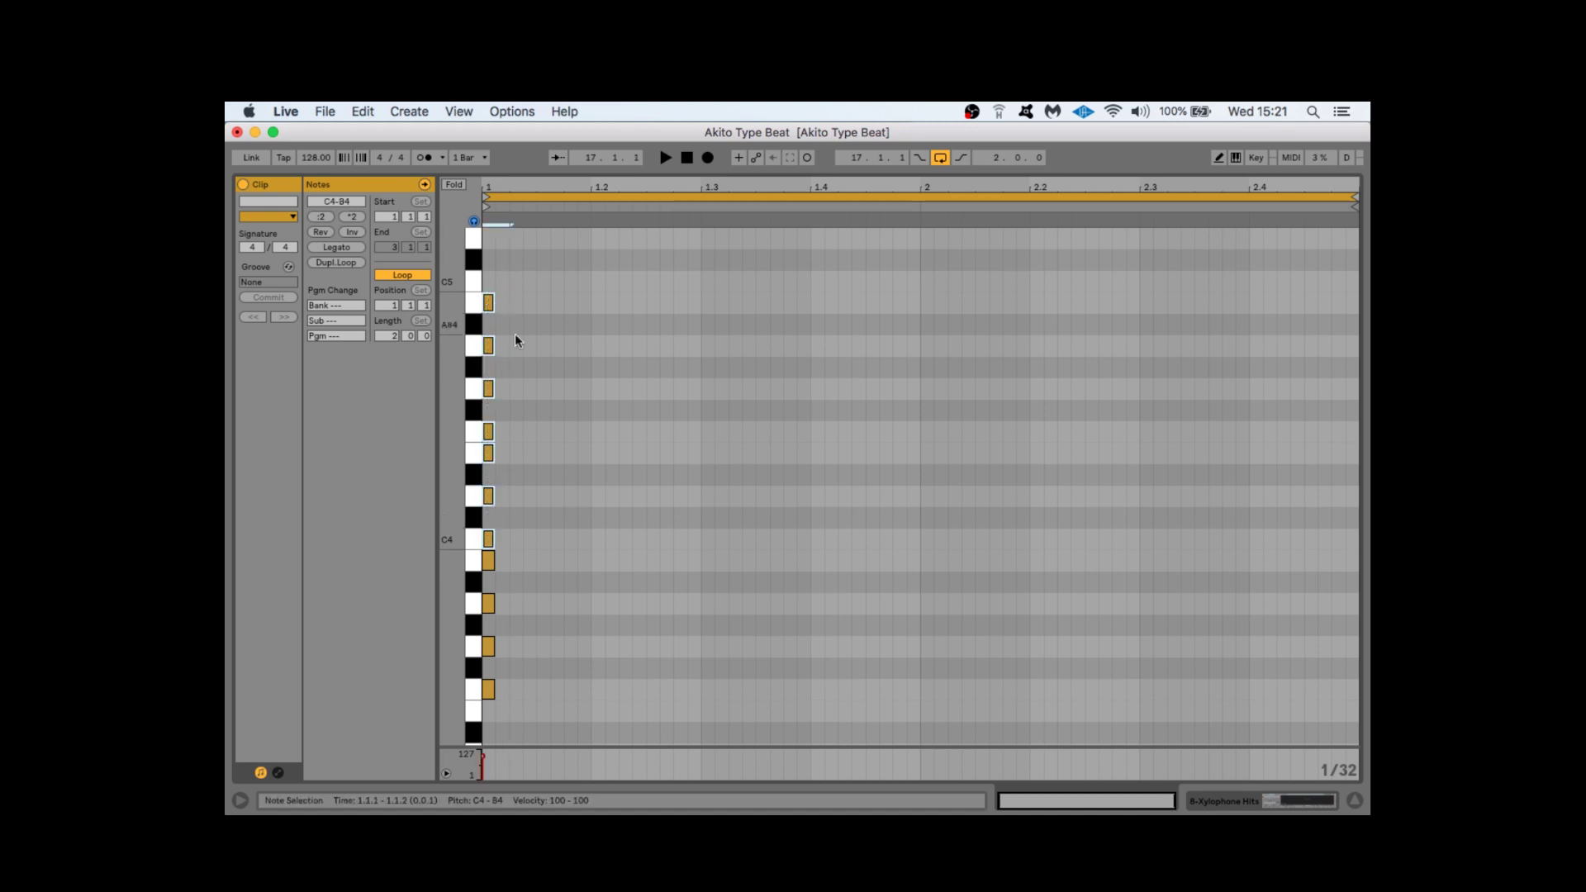
Duplicate the selected C4 to B4 notes one and two octaves up, as C5 to B5 and C6 to B6
{"action": "scroll", "coordinate": [518, 340], "scroll_direction": "up", "scroll_amount": 6}
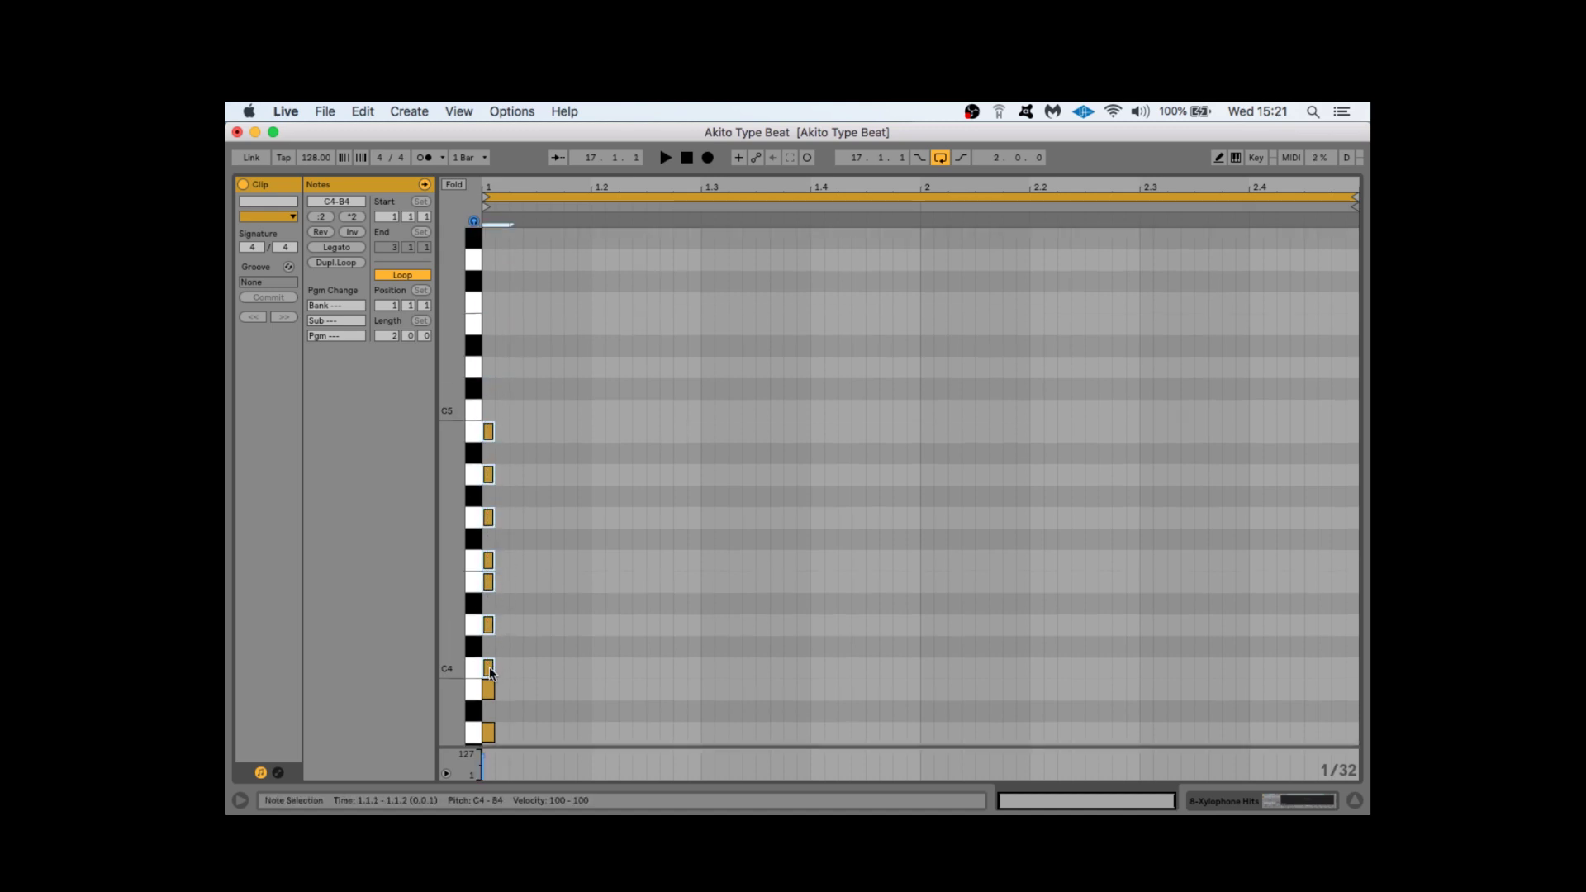
{"action": "left_click_drag", "start_coordinate": [489, 672], "coordinate": [489, 512]}
{"action": "scroll", "coordinate": [490, 413], "scroll_direction": "up", "scroll_amount": 5}
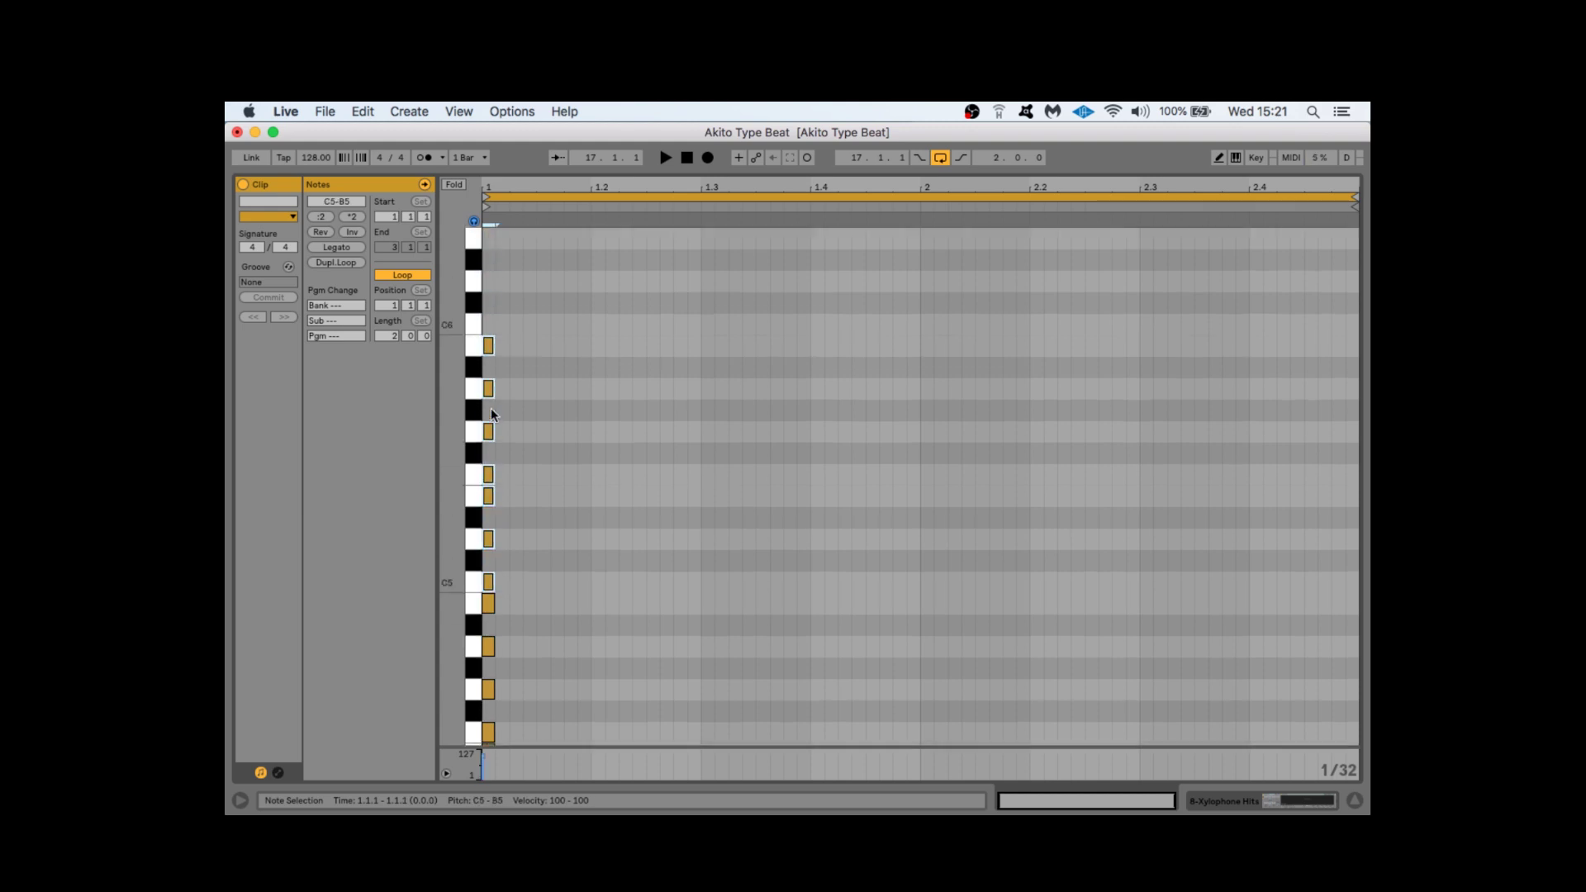
{"action": "left_click_drag", "start_coordinate": [490, 604], "coordinate": [490, 348]}
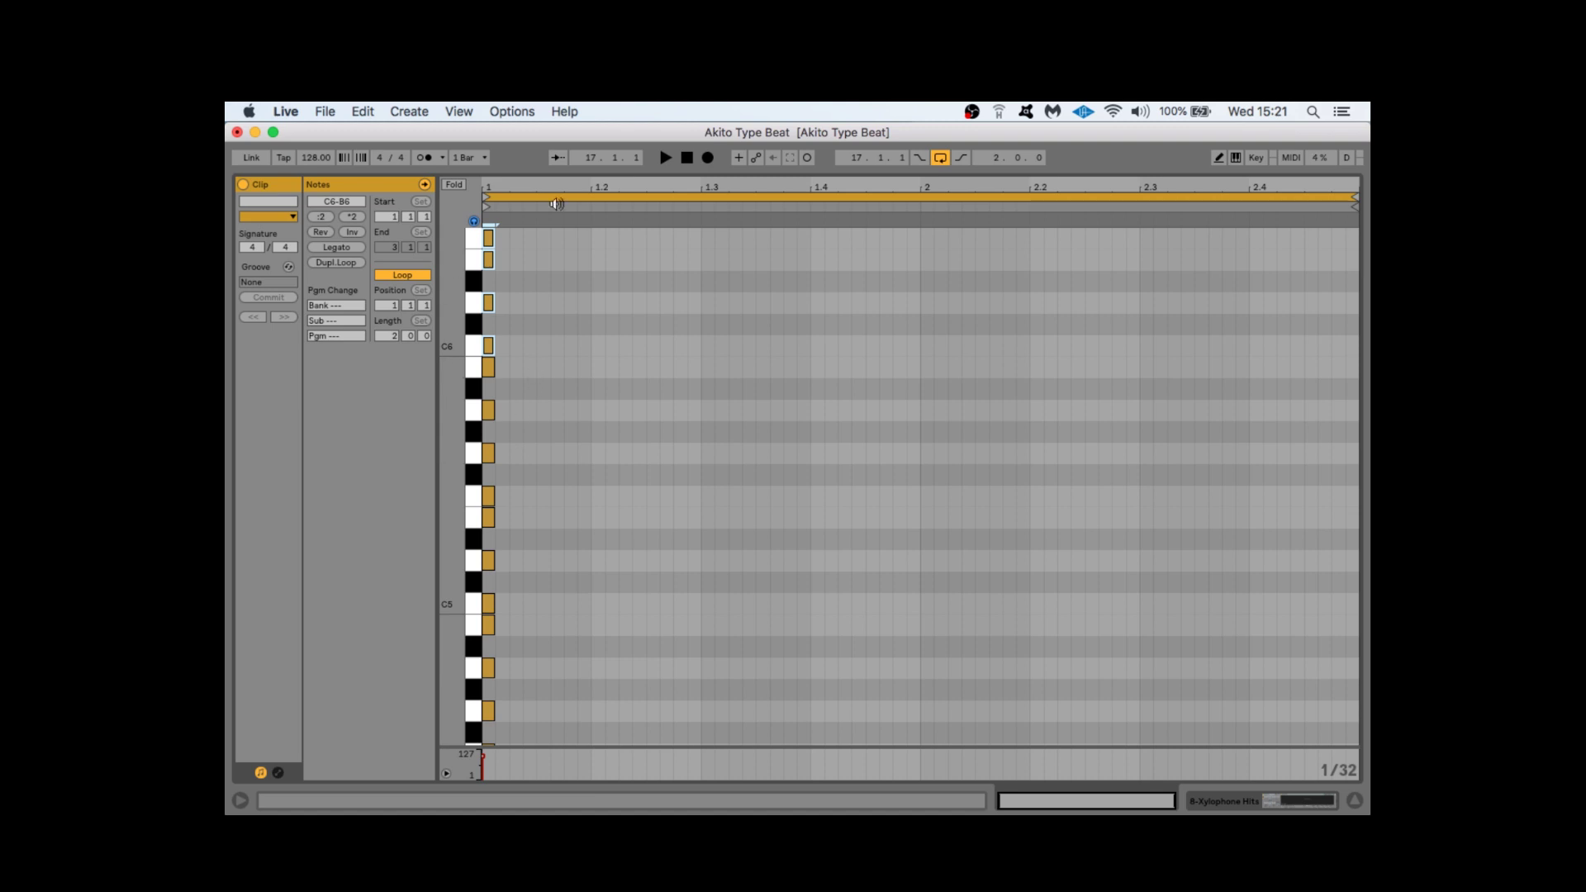
Move all the scale notes to just before the clip's 1.1.1 start and fold the note editor to those pitches
{"action": "scroll", "coordinate": [562, 668], "scroll_direction": "down", "scroll_amount": 5}
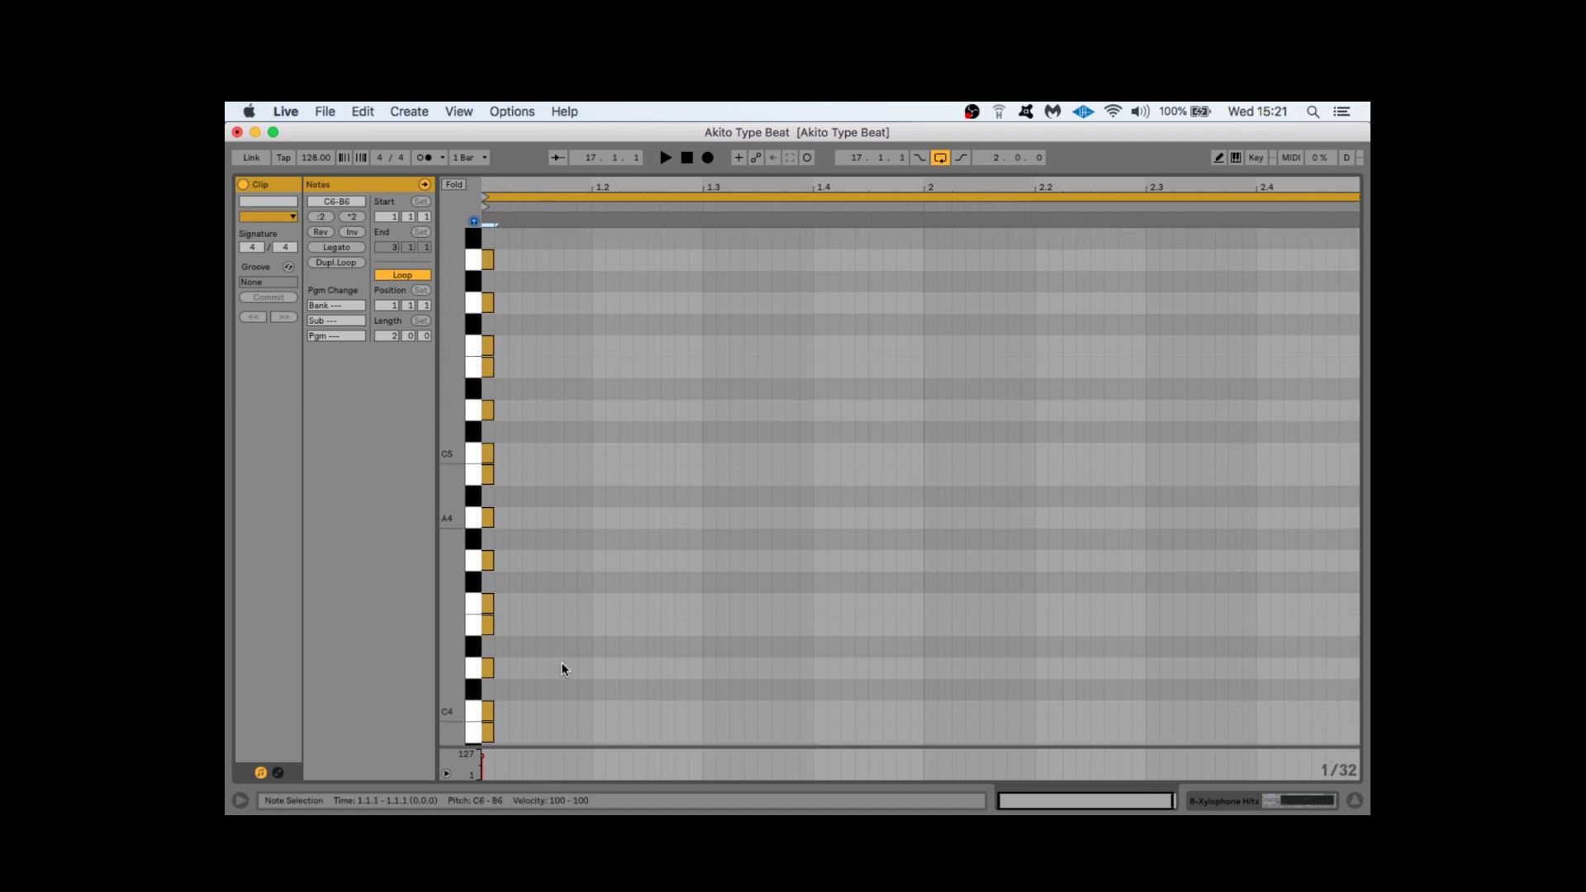
{"action": "scroll", "coordinate": [562, 667], "scroll_direction": "down", "scroll_amount": 8}
{"action": "scroll", "coordinate": [562, 667], "scroll_direction": "up", "scroll_amount": 2}
{"action": "key", "text": "super+a"}
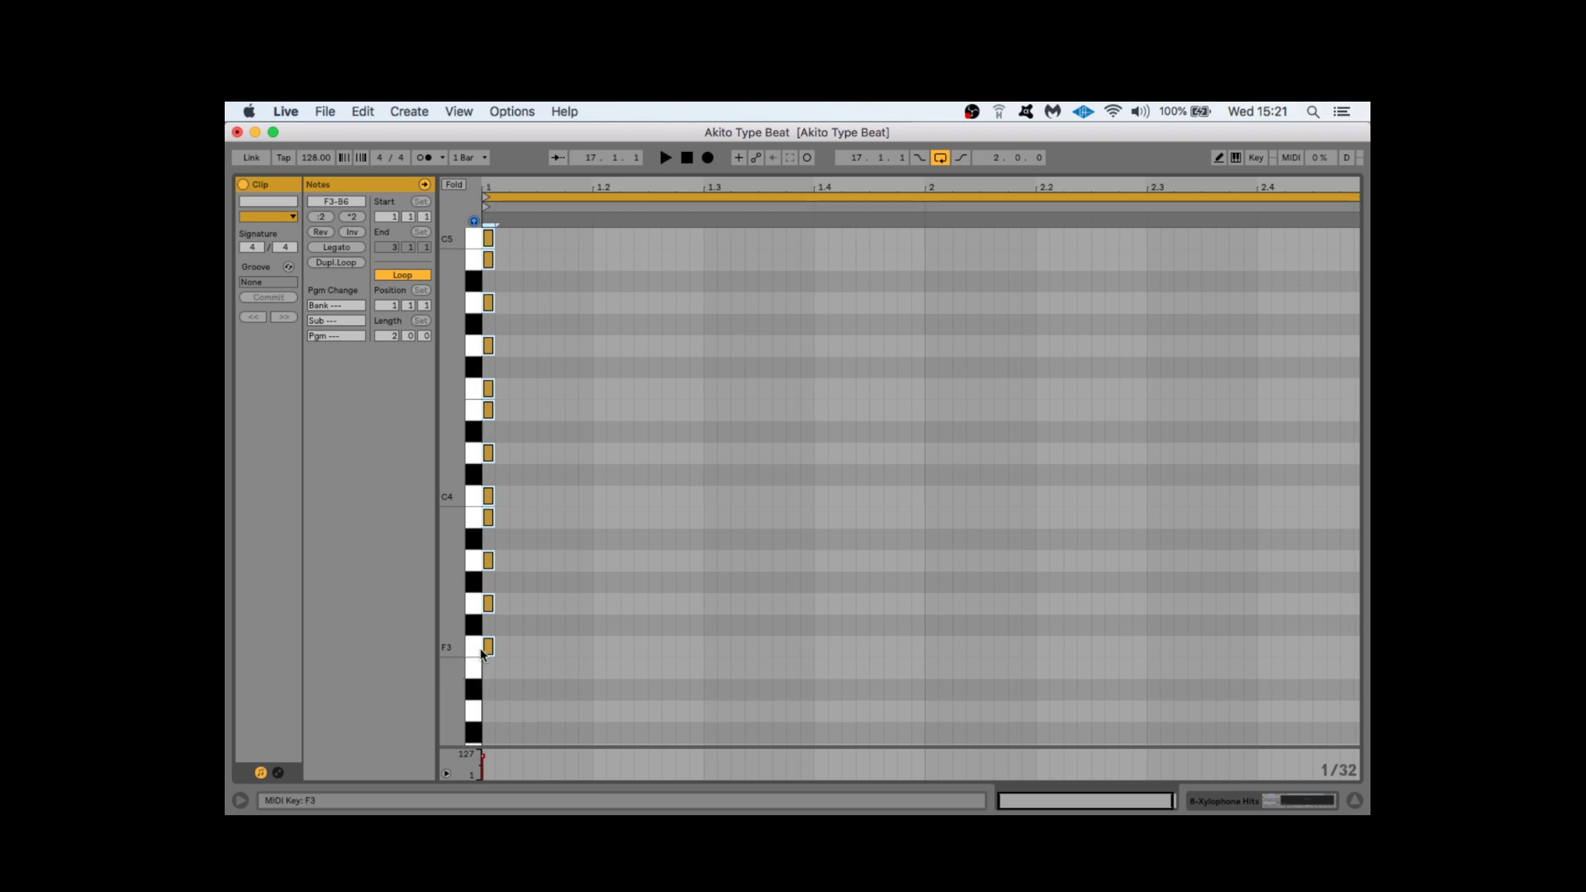
{"action": "left_click_drag", "start_coordinate": [488, 653], "coordinate": [525, 658]}
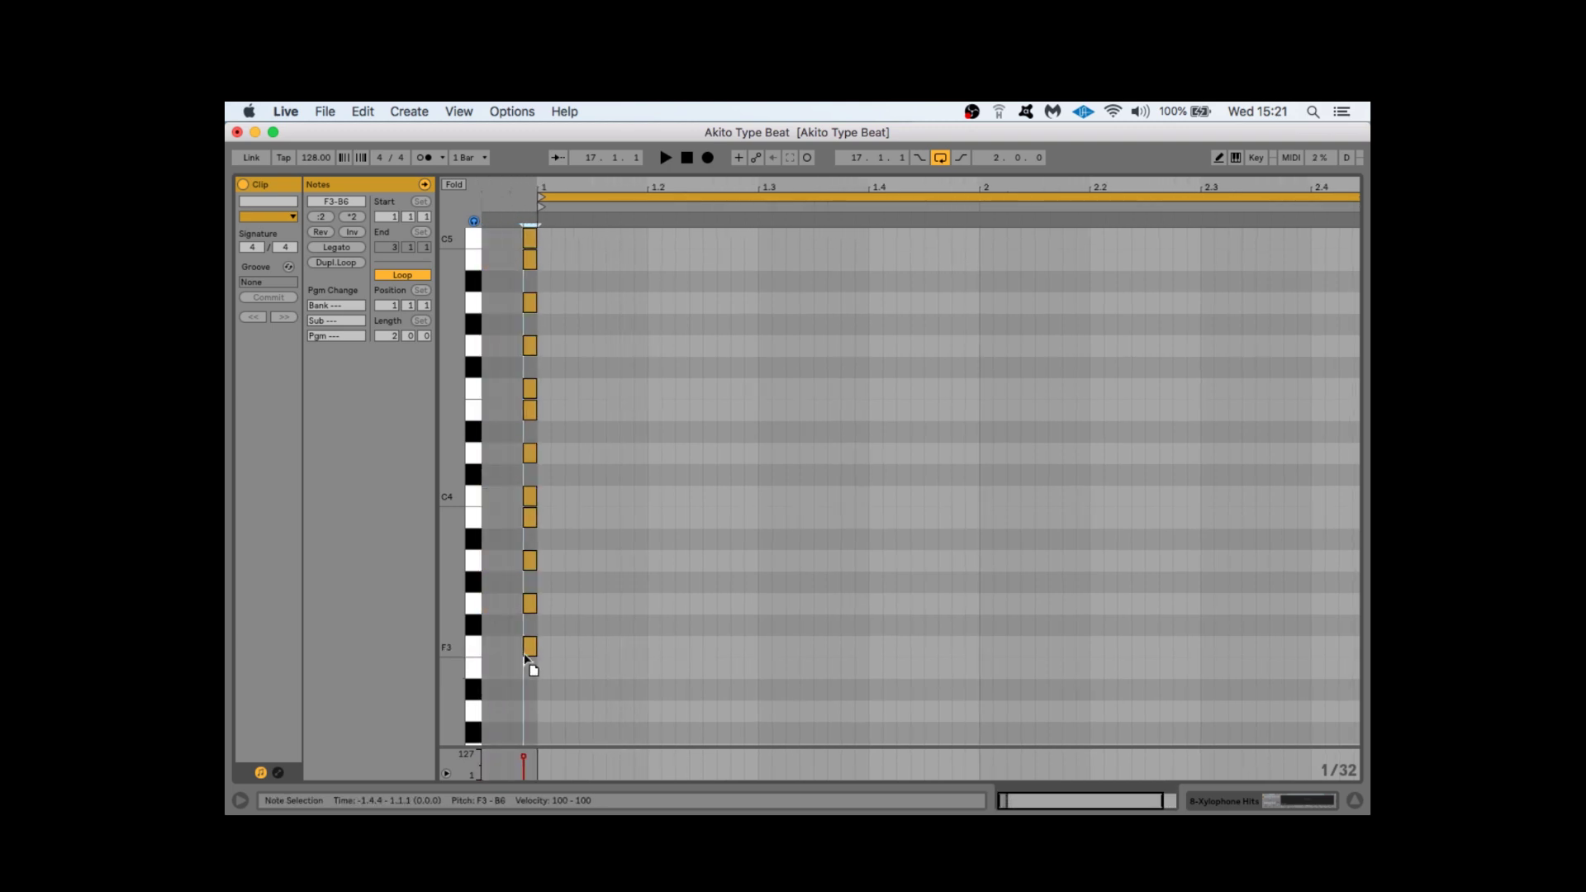
{"action": "scroll", "coordinate": [641, 314], "scroll_direction": "up", "scroll_amount": 6}
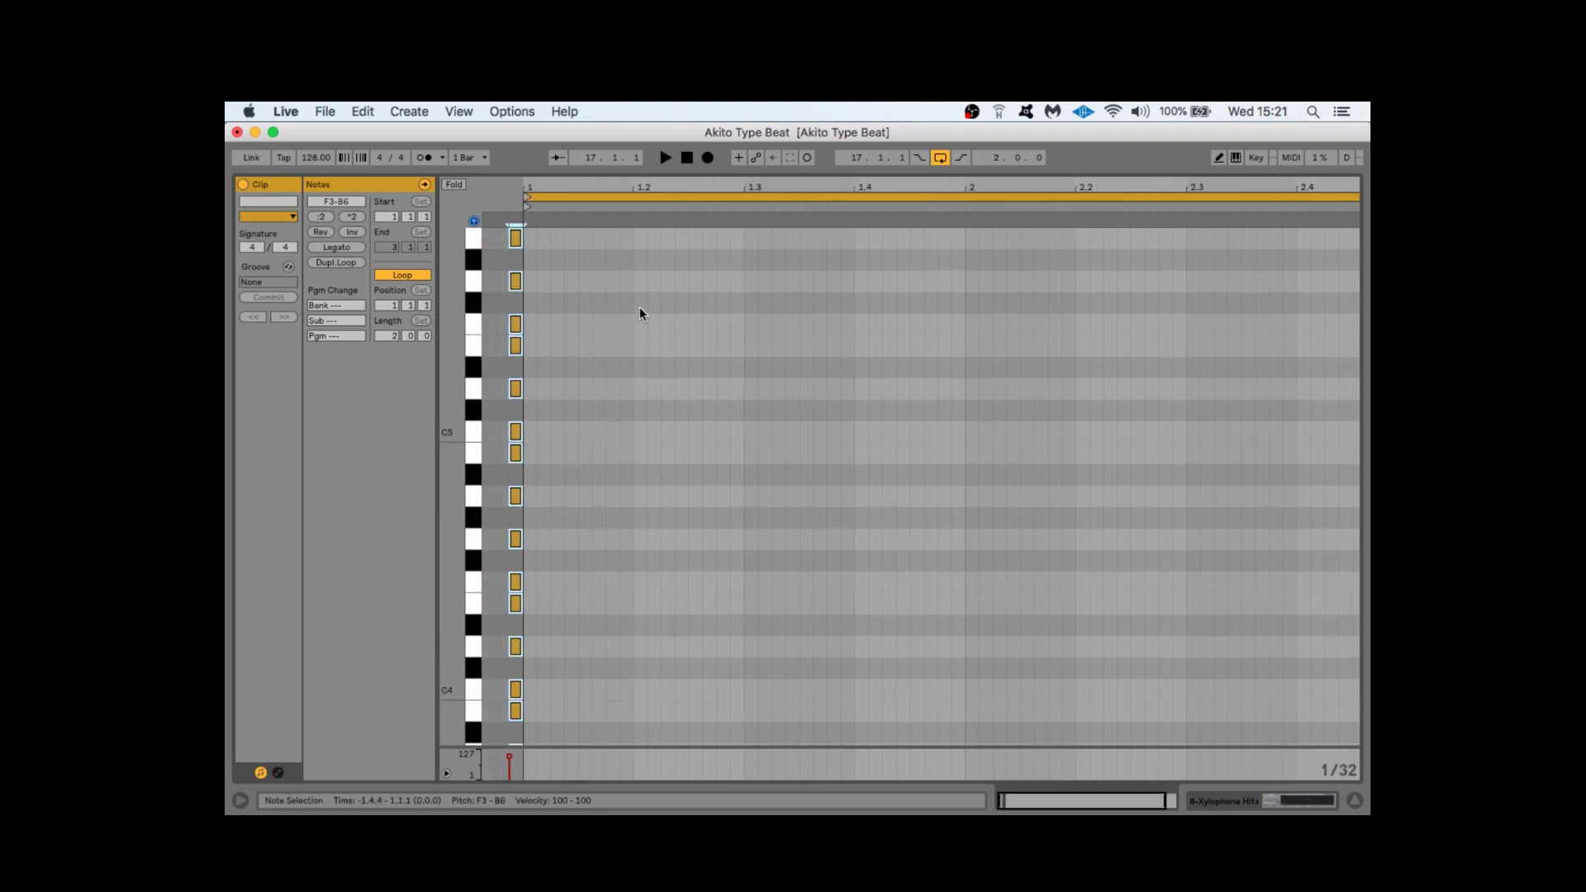
{"action": "left_click", "coordinate": [455, 185]}
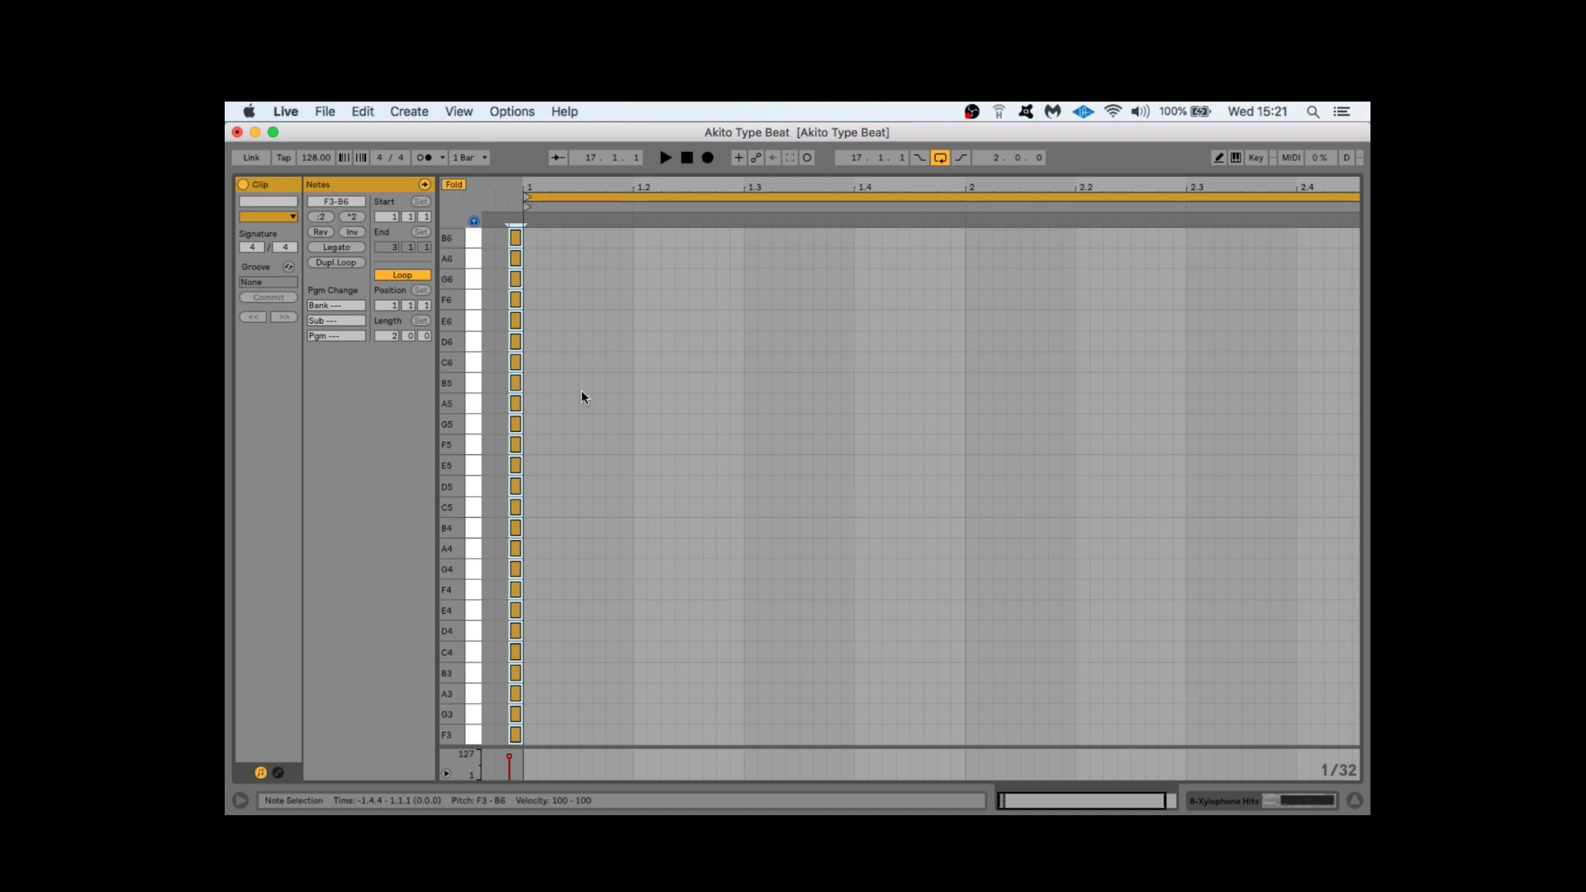
{"action": "scroll", "coordinate": [581, 397], "scroll_direction": "right", "scroll_amount": 1}
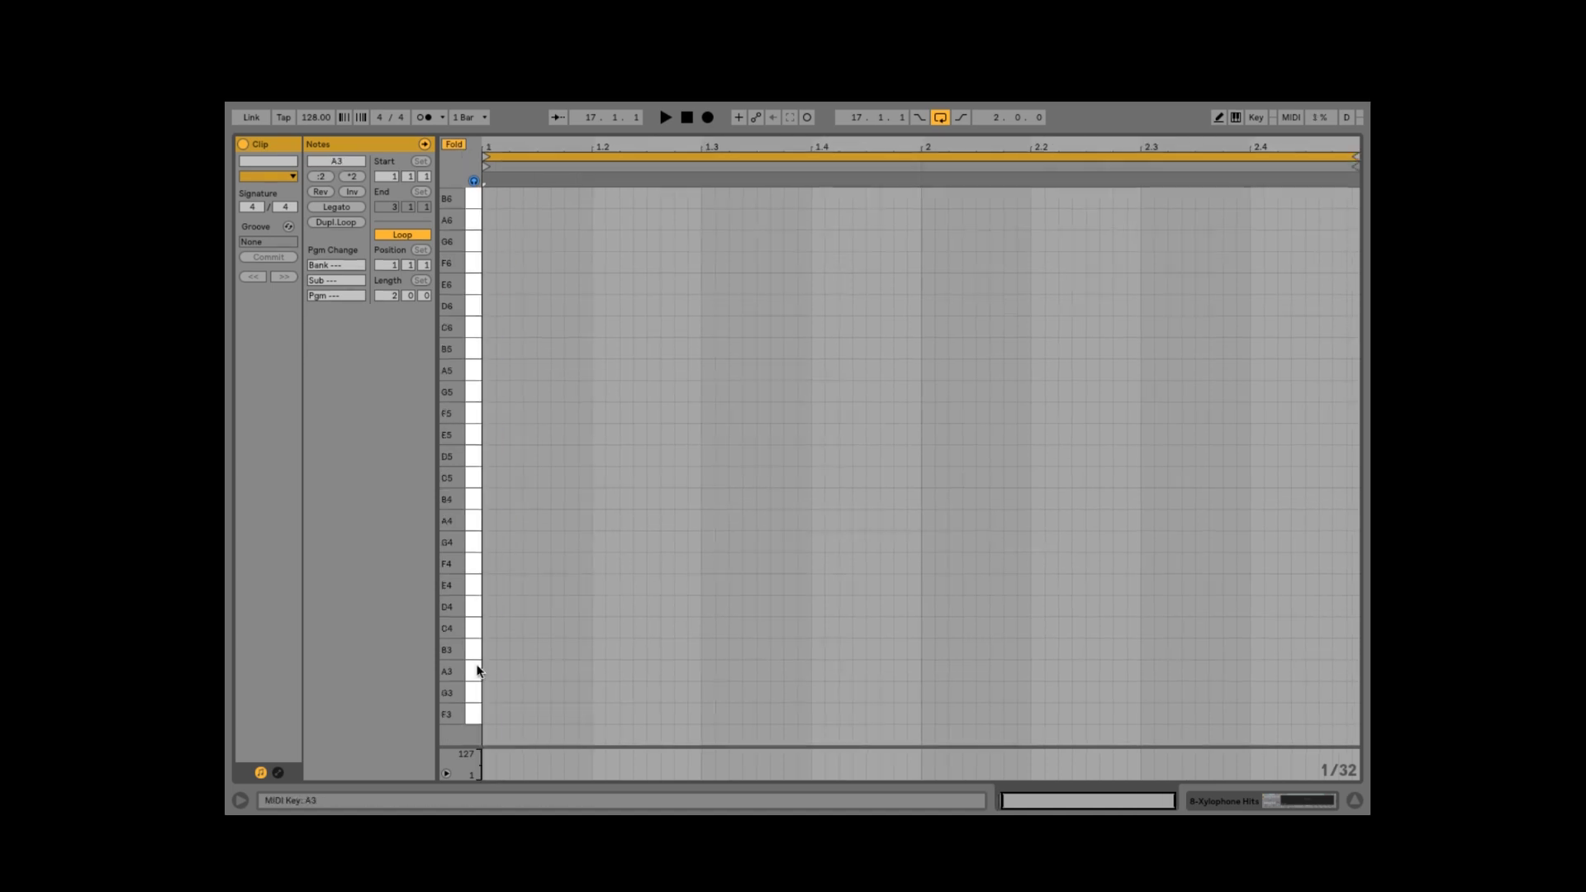
Add an A3 note at 1.1.1, set the fixed grid to 1/16 and lengthen the note to three sixteenths
{"action": "left_click", "coordinate": [473, 671]}
{"action": "double_click", "coordinate": [491, 672]}
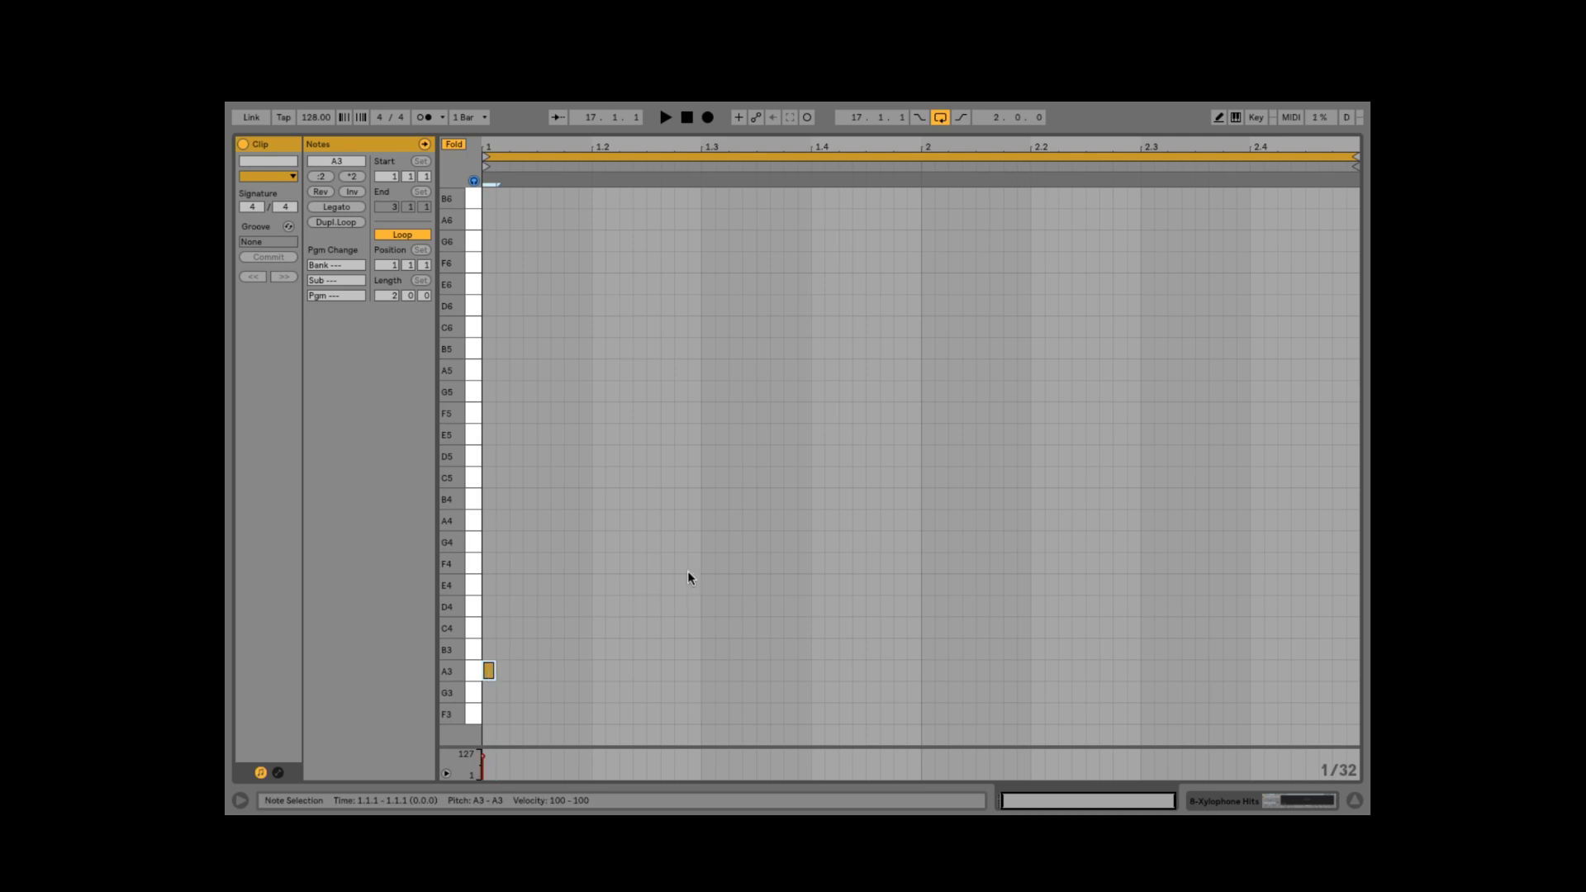
{"action": "right_click", "coordinate": [683, 552]}
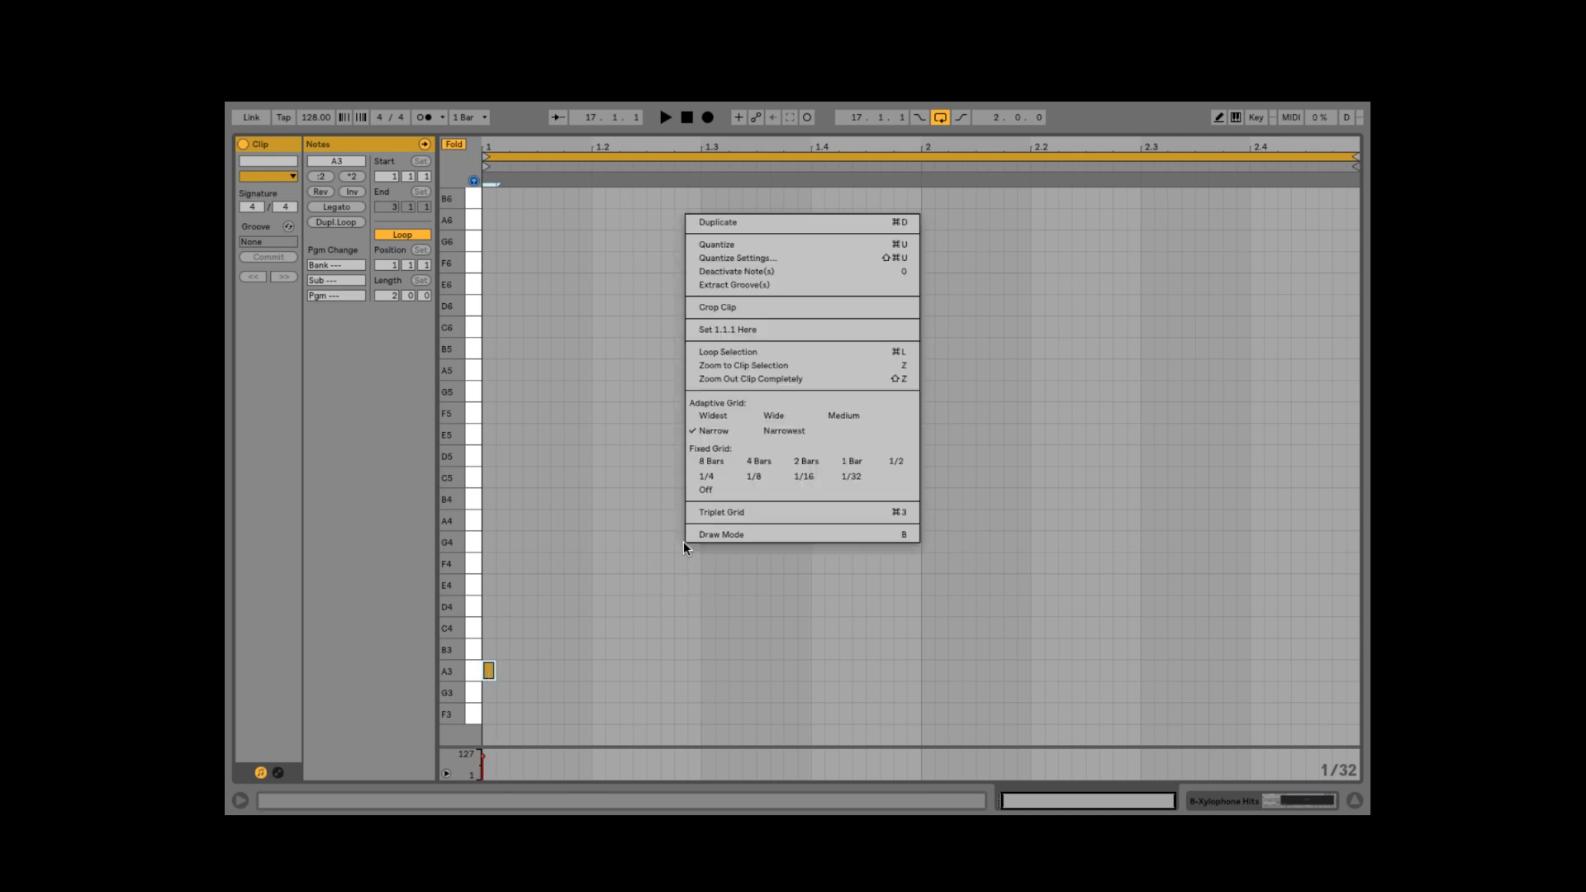
{"action": "left_click", "coordinate": [796, 479]}
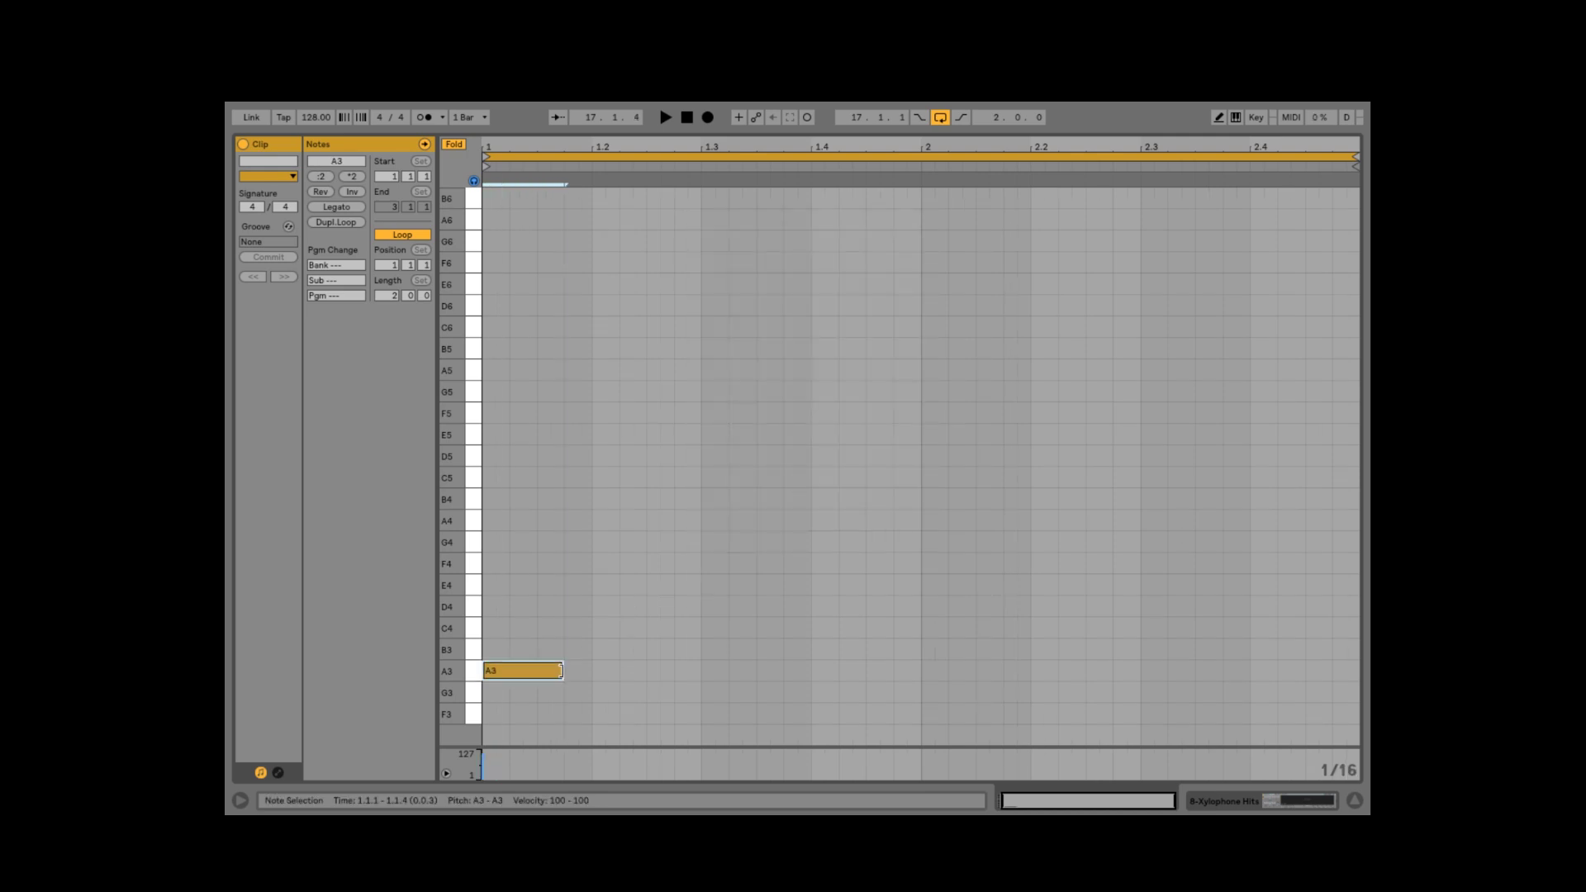
Add sixteenth notes F4 and A5 at 1.1.1, E4 and A4 at 1.1.4, and F4 and D5 at 1.2.3
{"action": "left_click", "coordinate": [475, 587]}
{"action": "left_click", "coordinate": [471, 583]}
{"action": "double_click", "coordinate": [575, 585]}
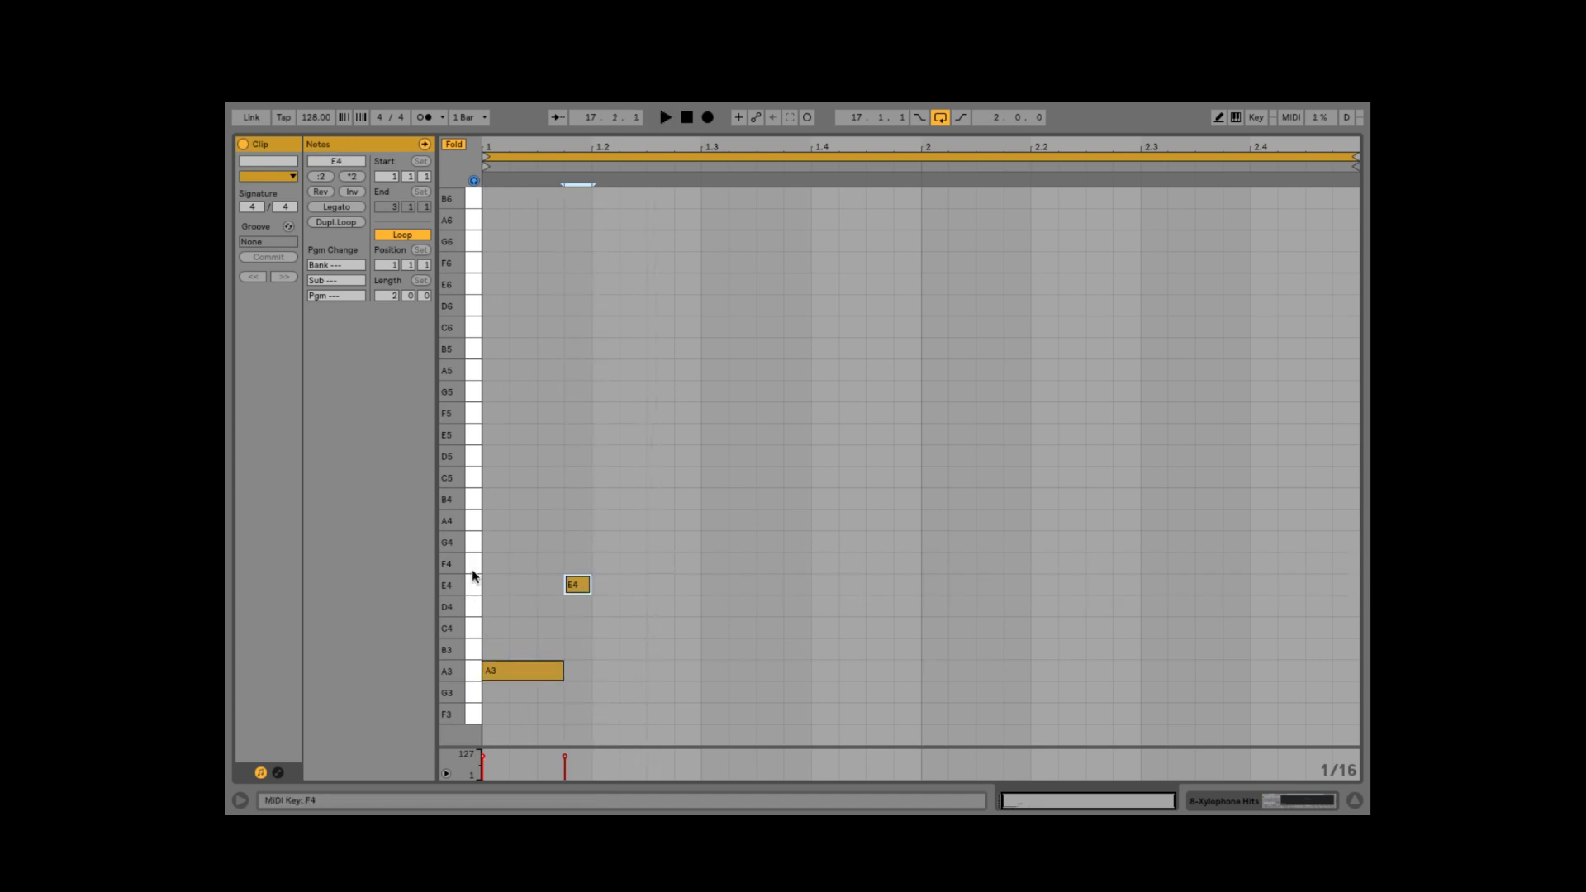
{"action": "double_click", "coordinate": [660, 563]}
{"action": "left_click", "coordinate": [477, 608]}
{"action": "double_click", "coordinate": [496, 370]}
{"action": "double_click", "coordinate": [496, 563]}
{"action": "double_click", "coordinate": [577, 520]}
{"action": "double_click", "coordinate": [659, 456]}
Add C4 and G4 at 1.3.1, A3 and E4 at 1.4.1, F4 and C6 at 1.4.3, A5 at 2.1.1, E5 at 2.1.3 and F5 at 2.2.1
{"action": "double_click", "coordinate": [825, 670]}
{"action": "double_click", "coordinate": [879, 327]}
{"action": "double_click", "coordinate": [934, 371]}
{"action": "double_click", "coordinate": [990, 435]}
{"action": "double_click", "coordinate": [1044, 413]}
Add G4 at 2.2.3, E4 and C4 at 2.3.1, E4 and A3 at 2.3.4, and E4 and F3 at 2.4.3
{"action": "double_click", "coordinate": [1098, 542]}
{"action": "double_click", "coordinate": [1154, 585]}
{"action": "double_click", "coordinate": [1236, 585]}
{"action": "double_click", "coordinate": [1236, 671]}
{"action": "double_click", "coordinate": [1319, 585]}
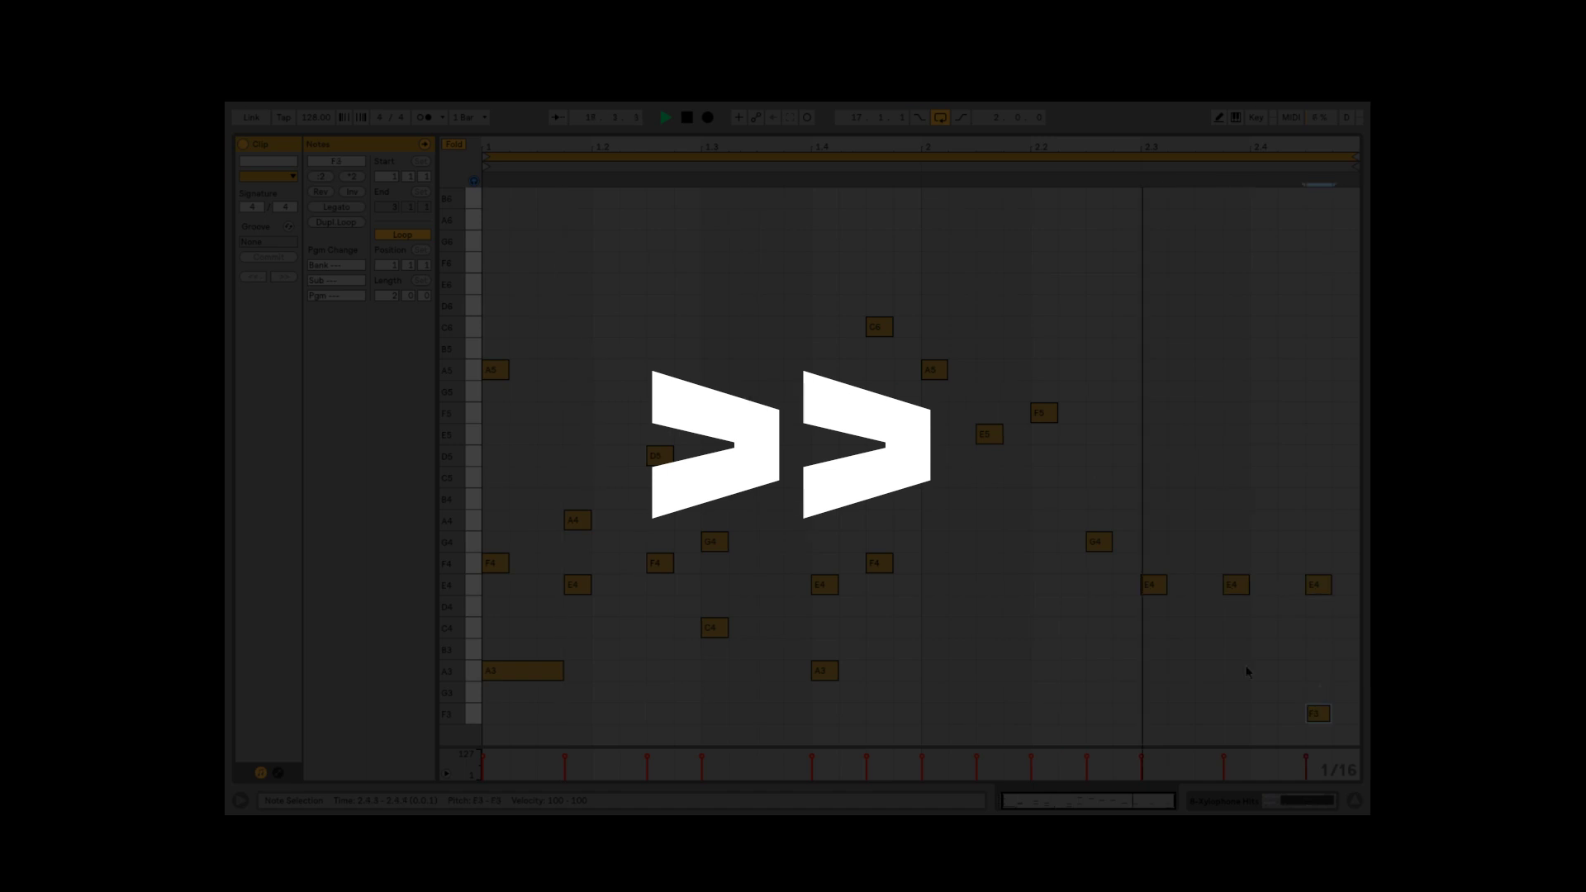
{"action": "double_click", "coordinate": [1319, 714]}
{"action": "double_click", "coordinate": [1154, 628]}
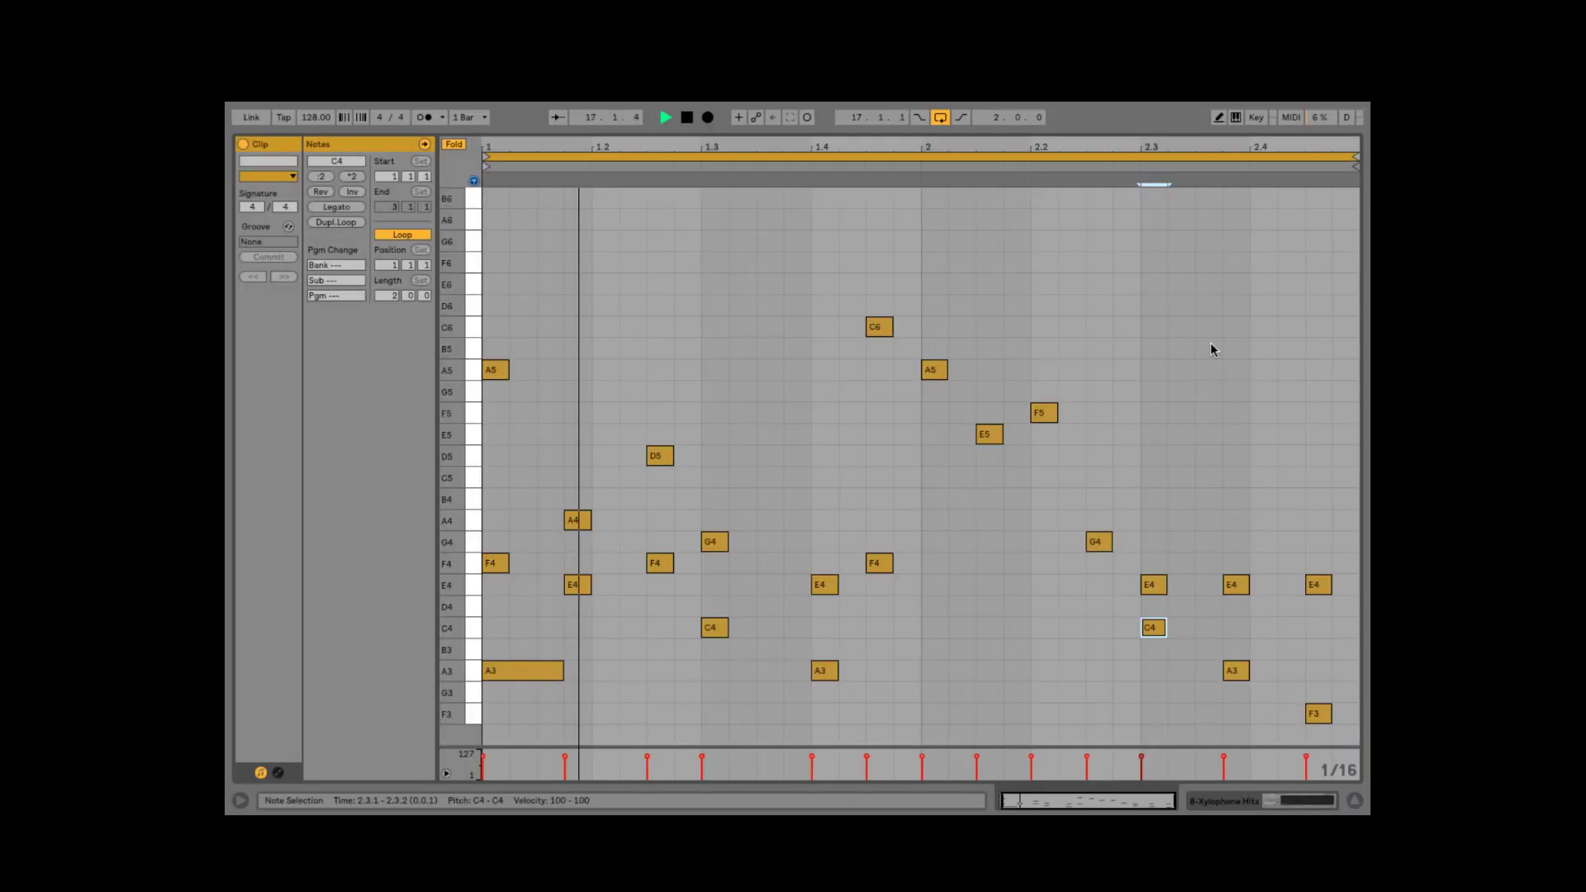
Add A4 at 2.3.4, B4 at 2.4.2 and B5 at 1.3.3 to the melody
{"action": "double_click", "coordinate": [1236, 520]}
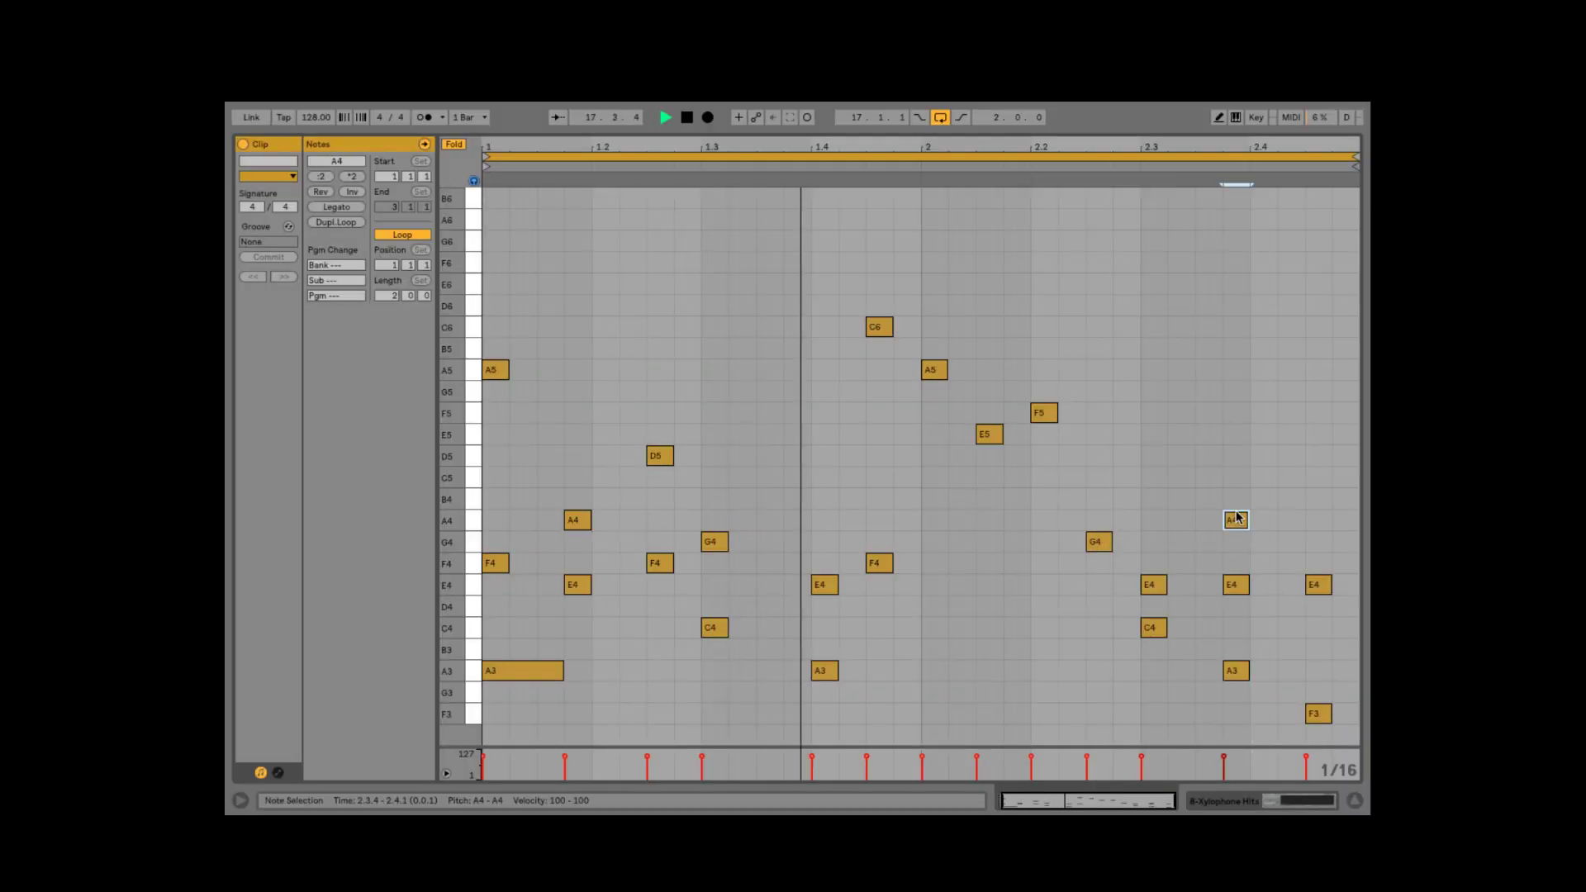
{"action": "double_click", "coordinate": [1293, 477]}
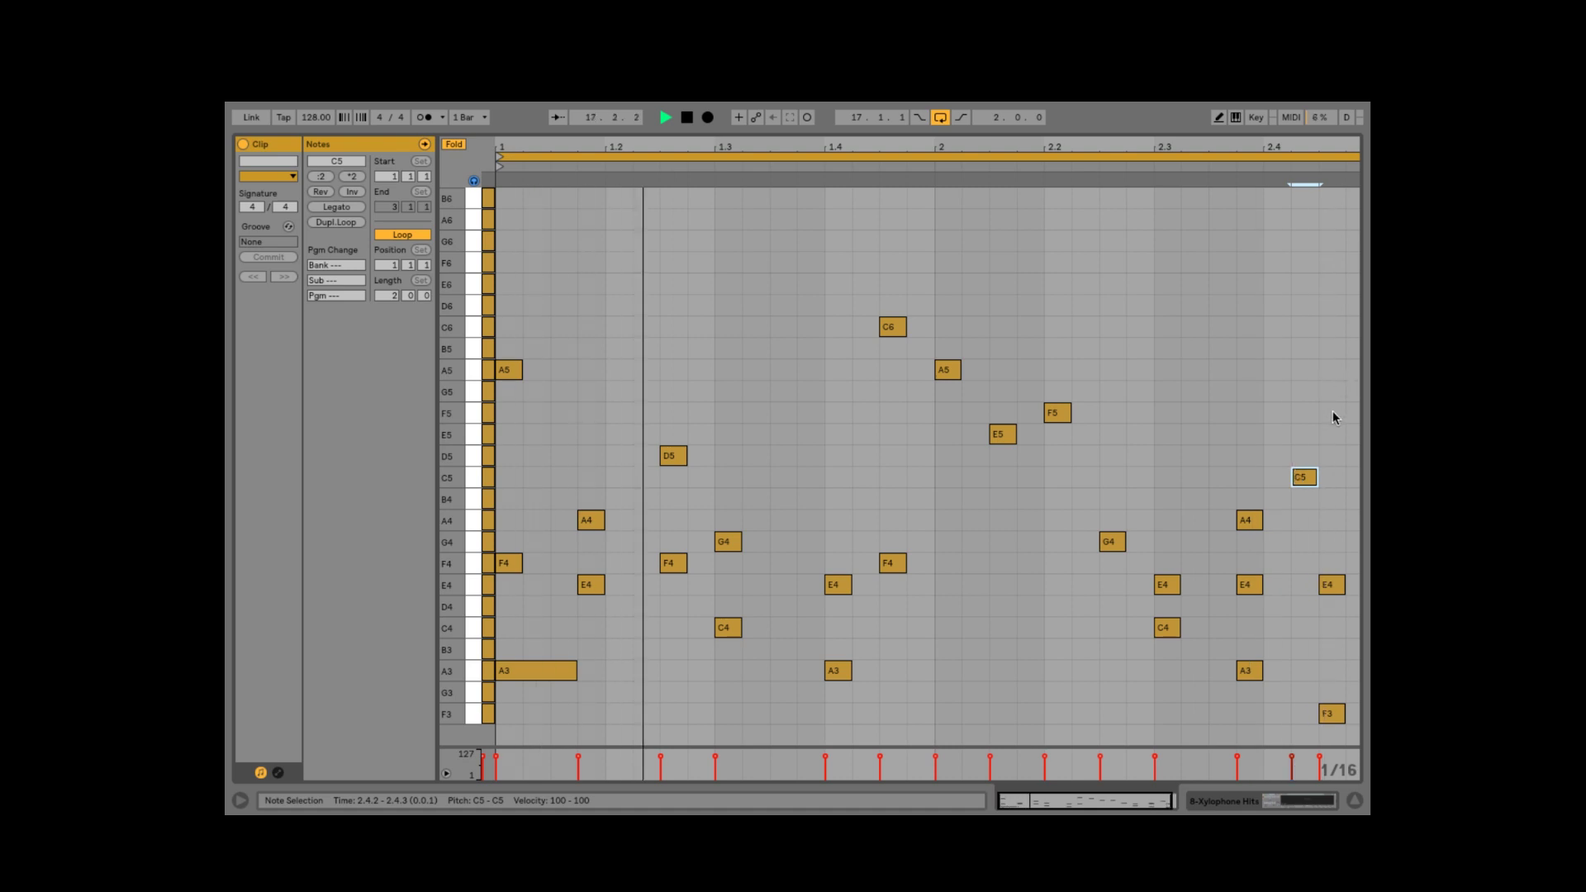
{"action": "left_click_drag", "start_coordinate": [1300, 479], "coordinate": [1304, 502]}
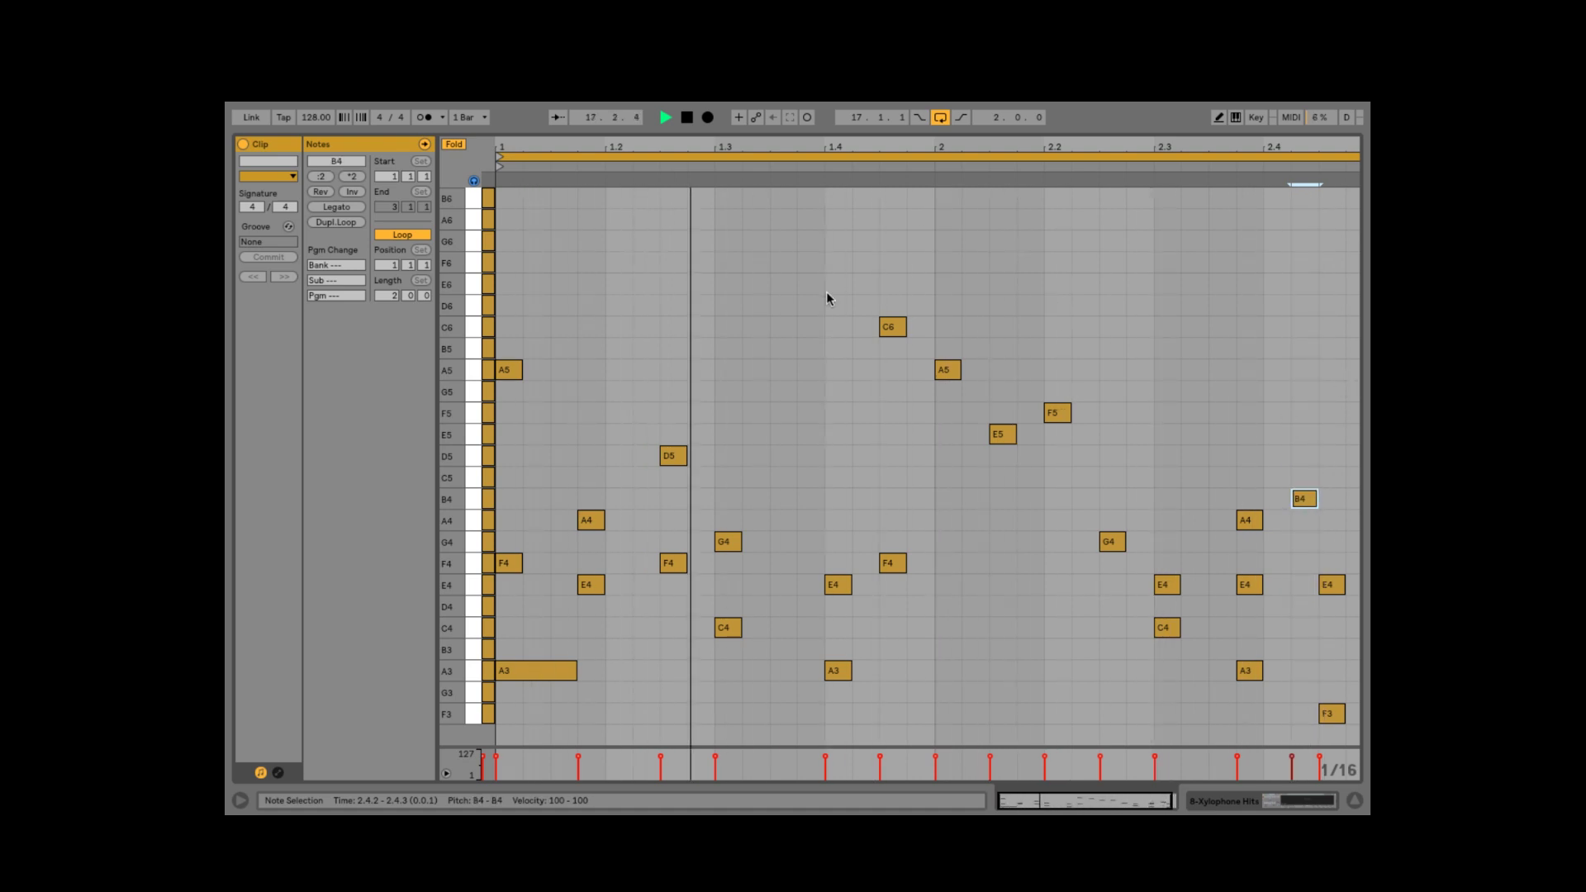
{"action": "double_click", "coordinate": [781, 348]}
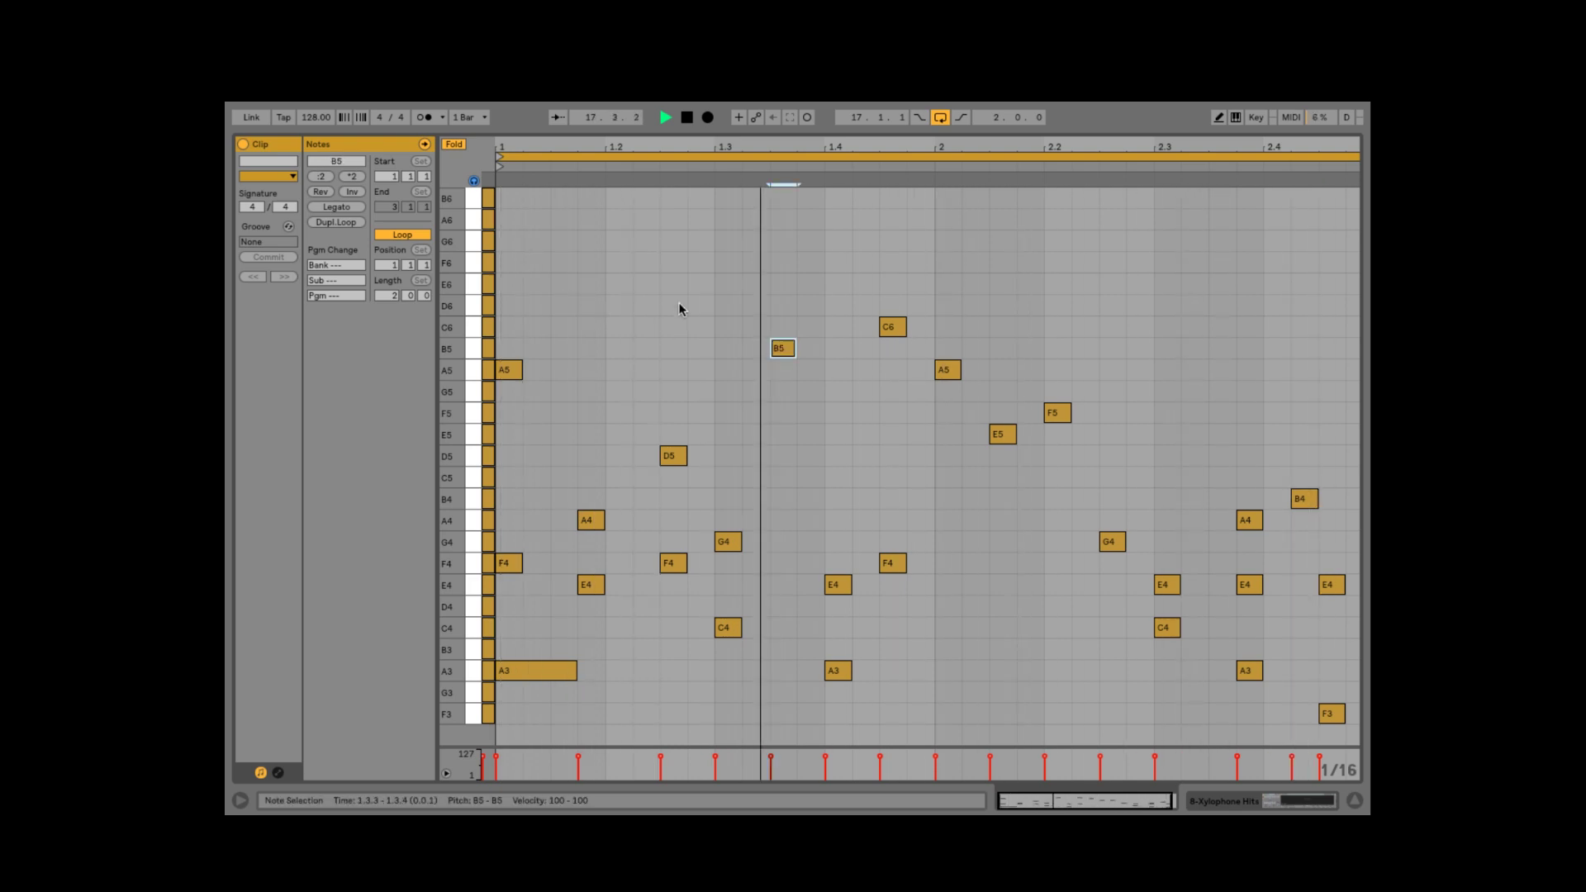
Lower the velocity of B5 at 1.3.3 to 74 and E4 at 1.1.4 to 56, and also soften F4 at 1.2.3
{"action": "left_click_drag", "start_coordinate": [771, 757], "coordinate": [771, 761]}
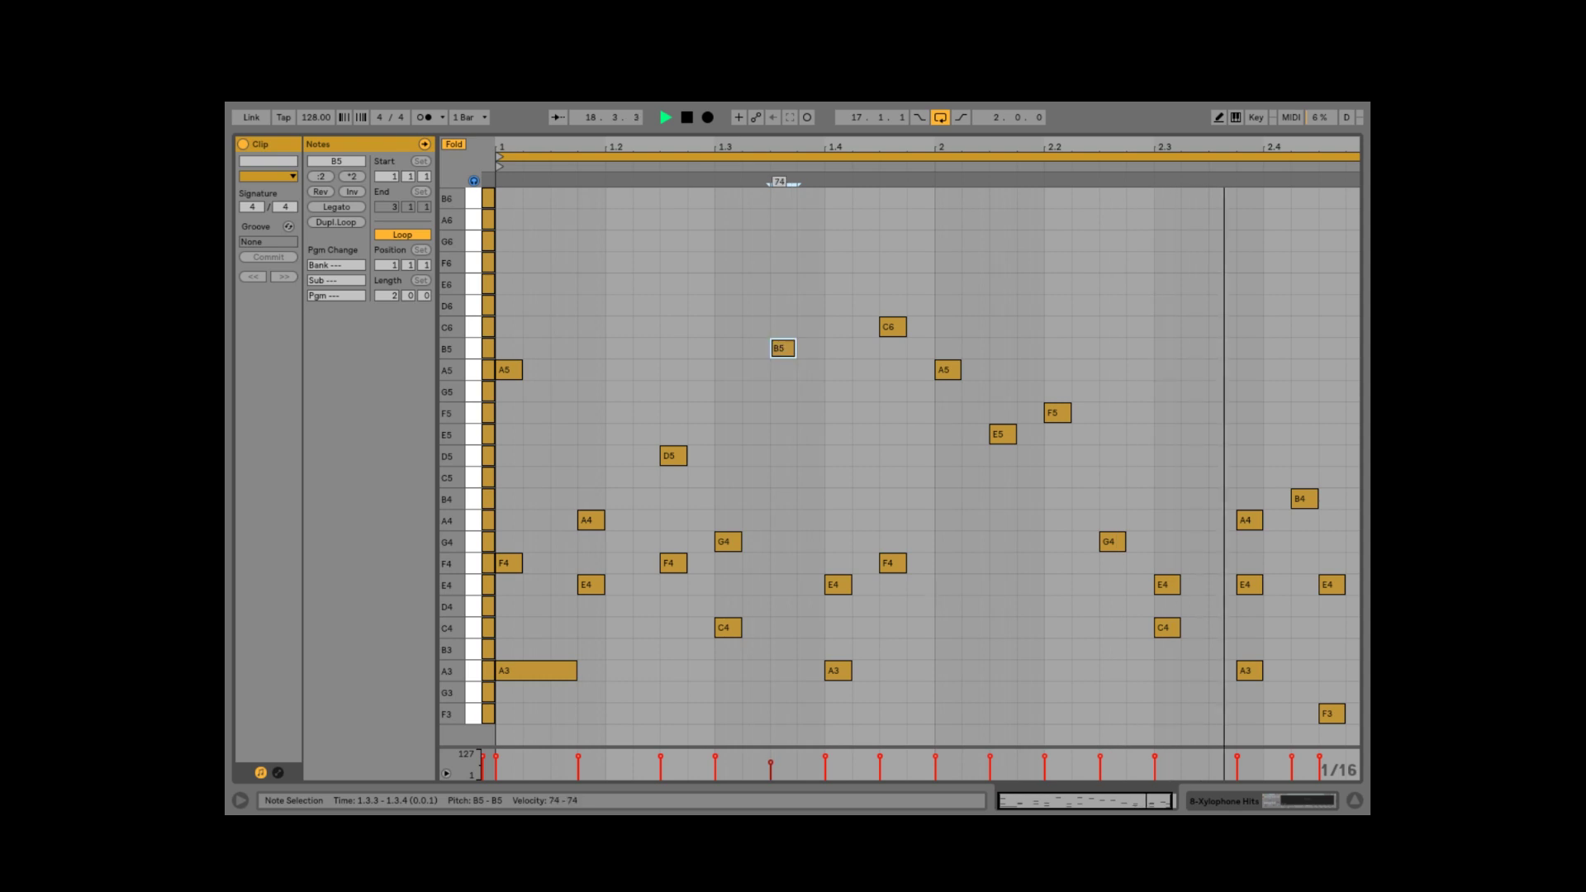
{"action": "left_click_drag", "start_coordinate": [660, 757], "coordinate": [578, 766]}
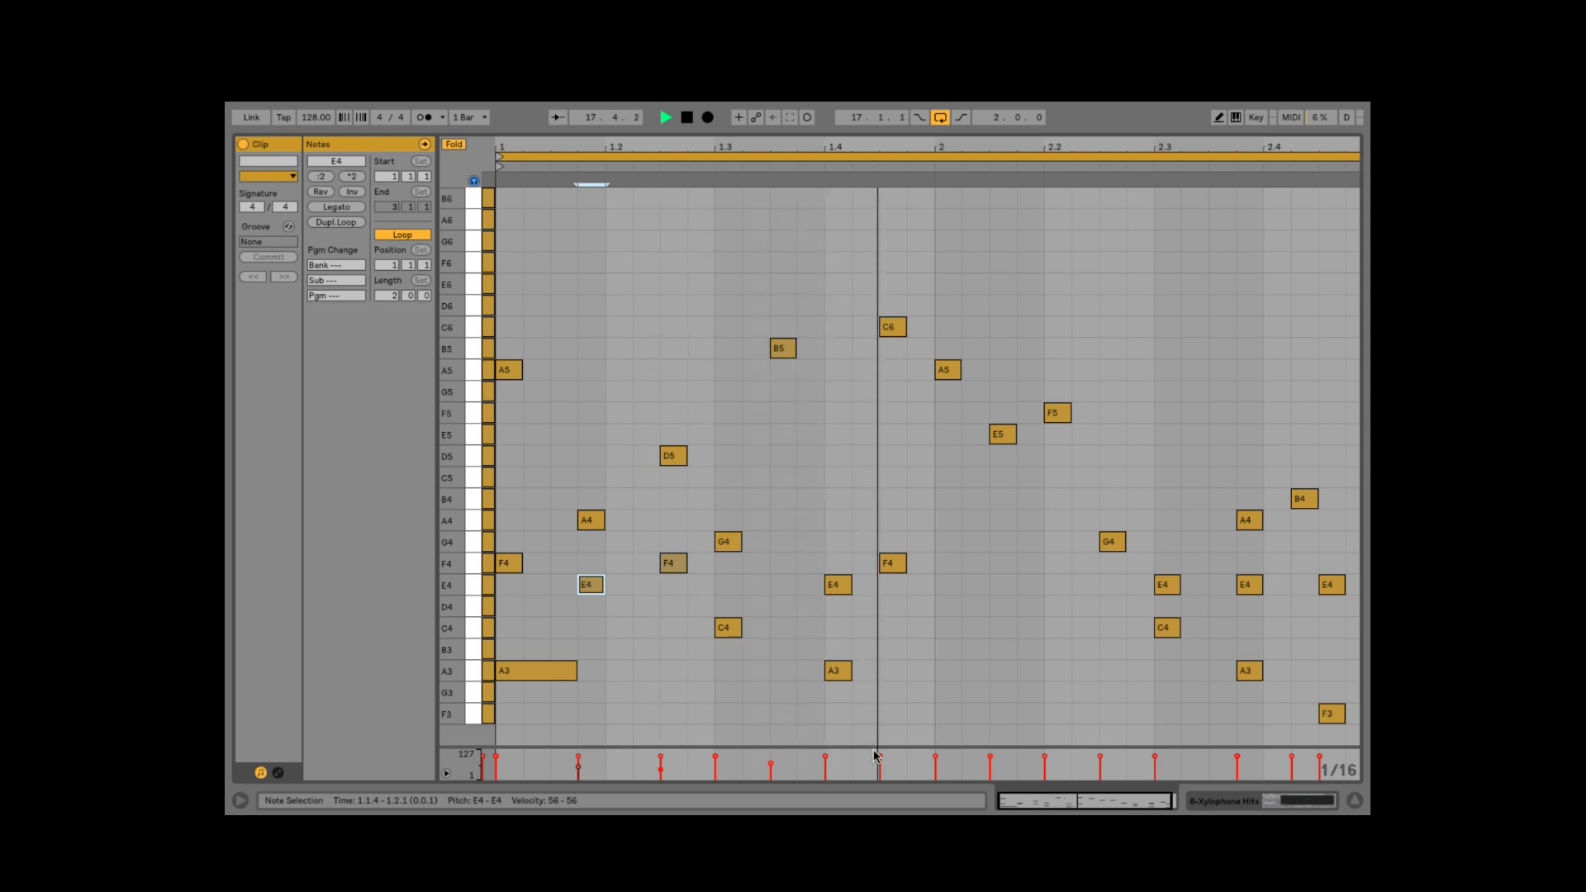
Turn the grid off and nudge A4, D5 and C4 slightly late and F4 and G4 slightly early in beats 1 to 3, playing the result
{"action": "right_click", "coordinate": [562, 671]}
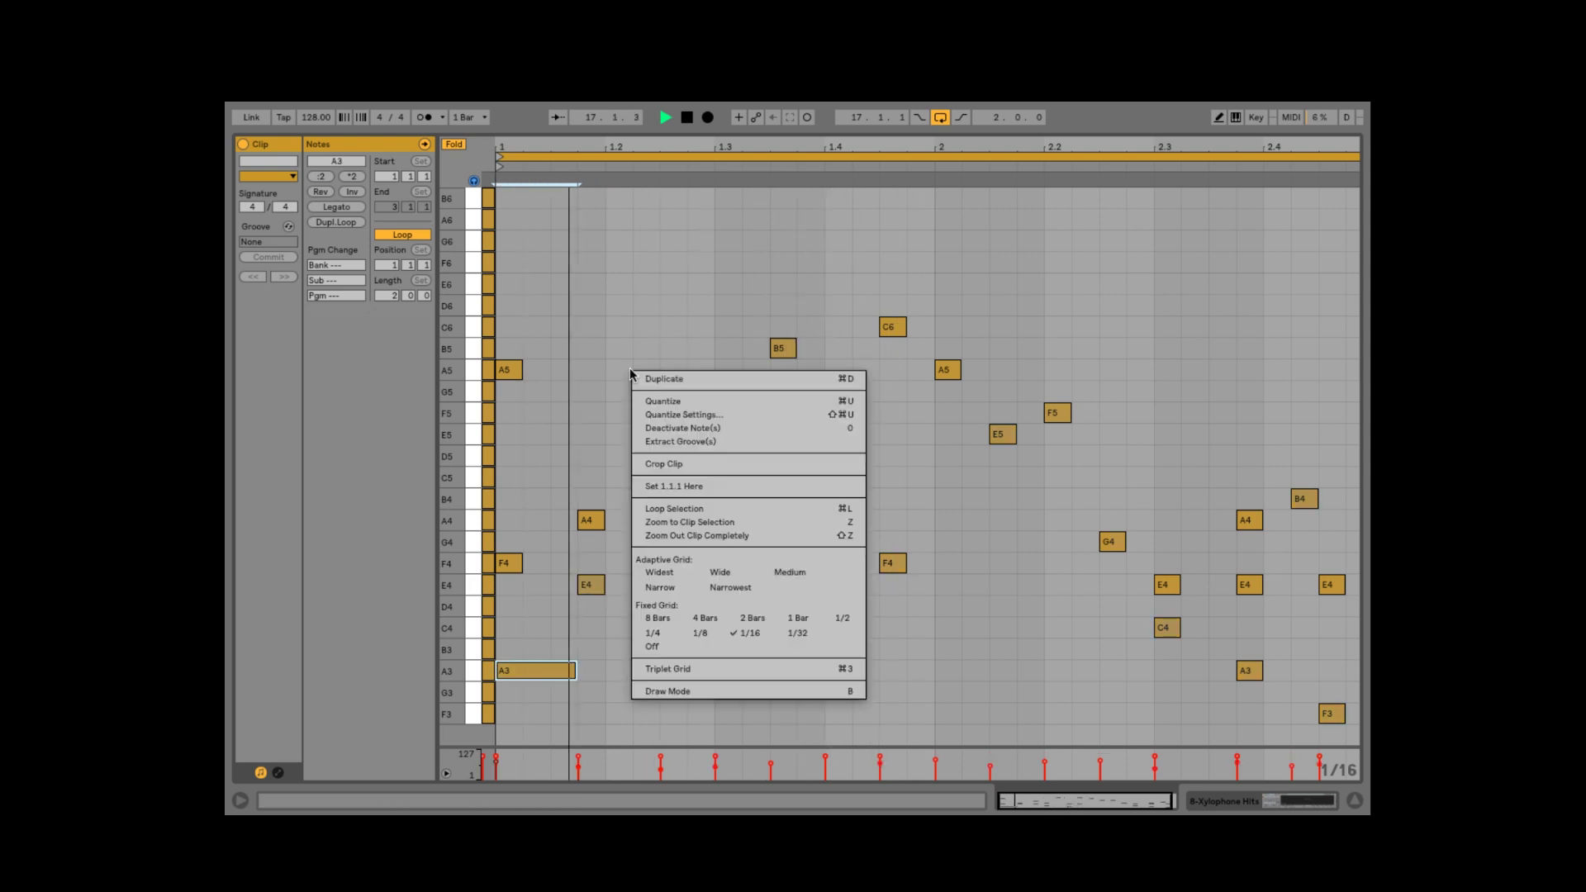
{"action": "left_click", "coordinate": [665, 647]}
{"action": "left_click_drag", "start_coordinate": [598, 527], "coordinate": [604, 528]}
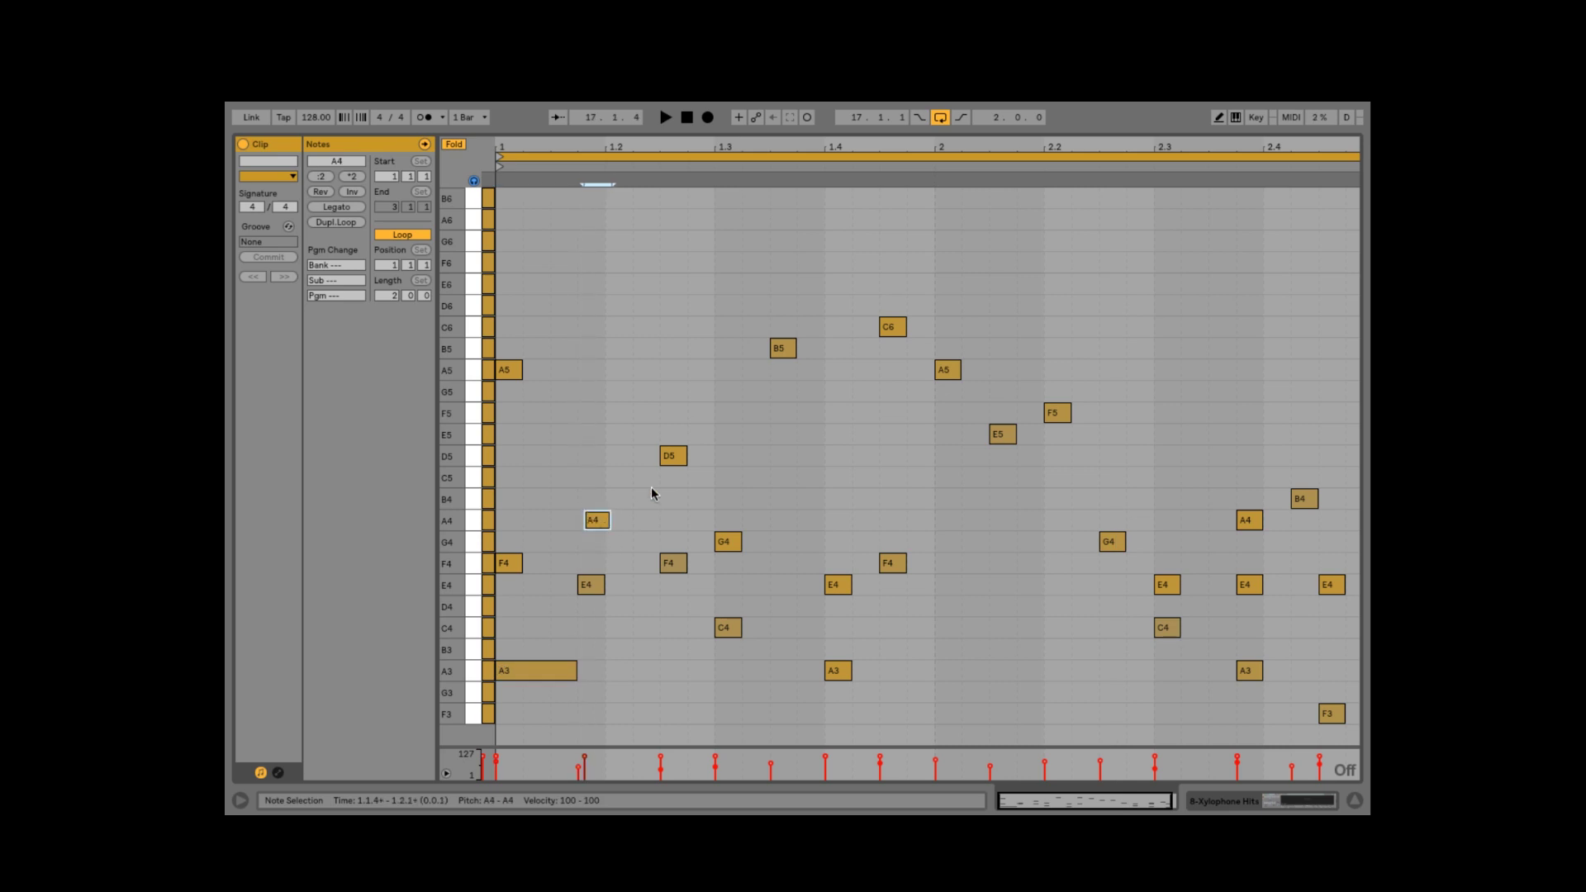
{"action": "left_click_drag", "start_coordinate": [674, 467], "coordinate": [679, 467]}
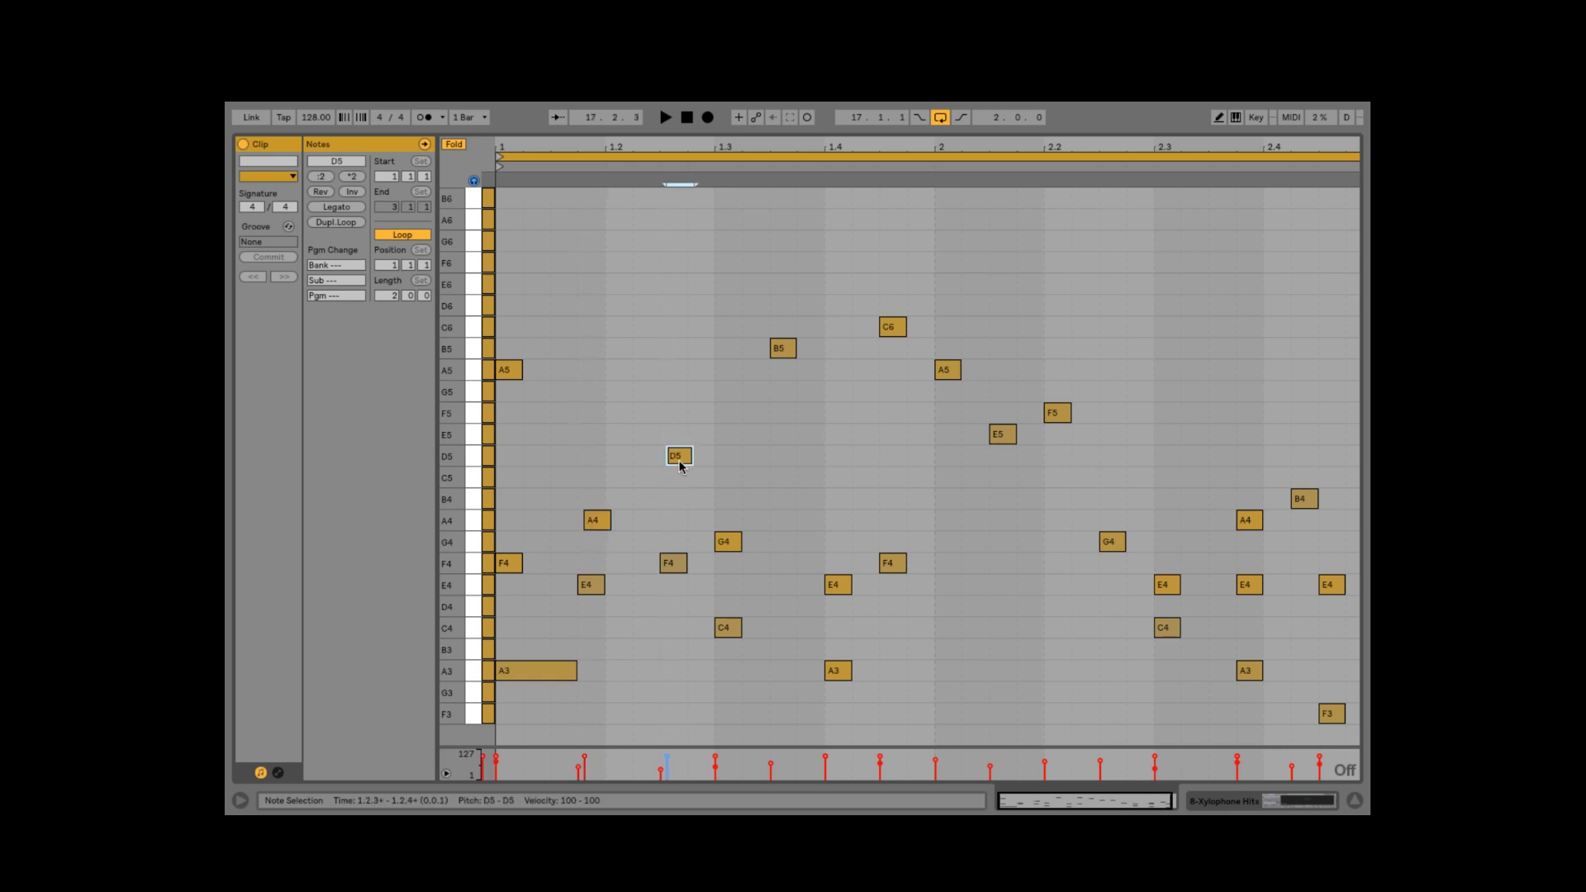
{"action": "left_click_drag", "start_coordinate": [681, 558], "coordinate": [728, 548]}
{"action": "left_click_drag", "start_coordinate": [732, 621], "coordinate": [741, 622]}
{"action": "key", "text": "space"}
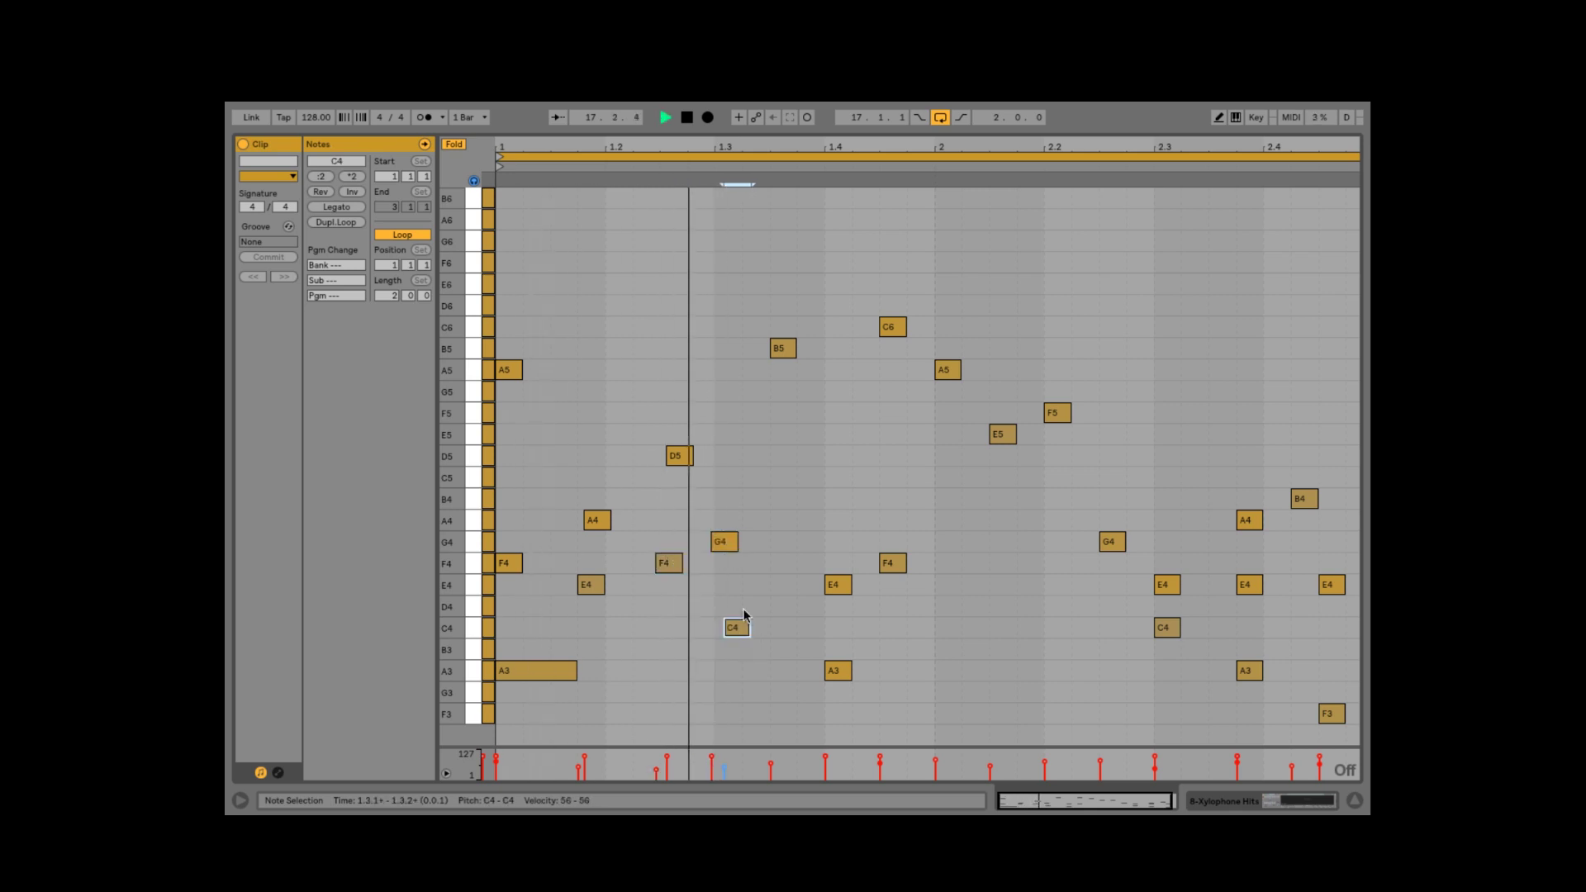
Shift the C4 near 1.3.1 and the D5 near 1.2.3 slightly earlier, checking the timing in playback
{"action": "key", "text": "space"}
{"action": "left_click_drag", "start_coordinate": [738, 628], "coordinate": [732, 629]}
{"action": "key", "text": "space"}
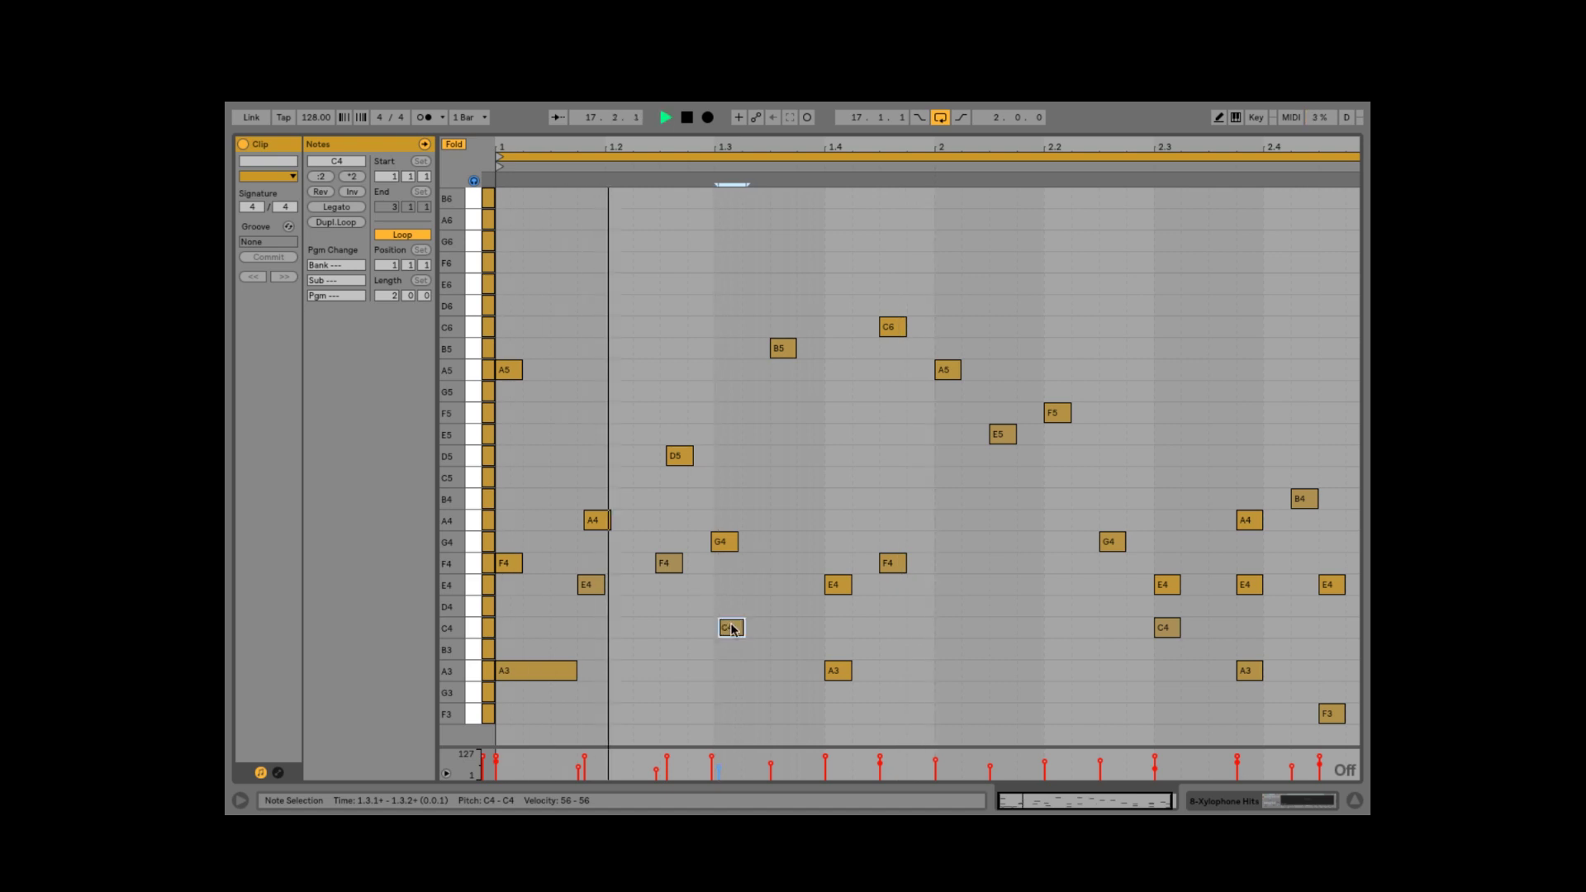
{"action": "left_click", "coordinate": [688, 457]}
{"action": "key", "text": "space"}
{"action": "left_click_drag", "start_coordinate": [687, 461], "coordinate": [685, 461]}
Nudge B5 slightly late, and offset the chord at 1.4.1 by moving E4 earlier and A3 later
{"action": "left_click_drag", "start_coordinate": [790, 350], "coordinate": [792, 351]}
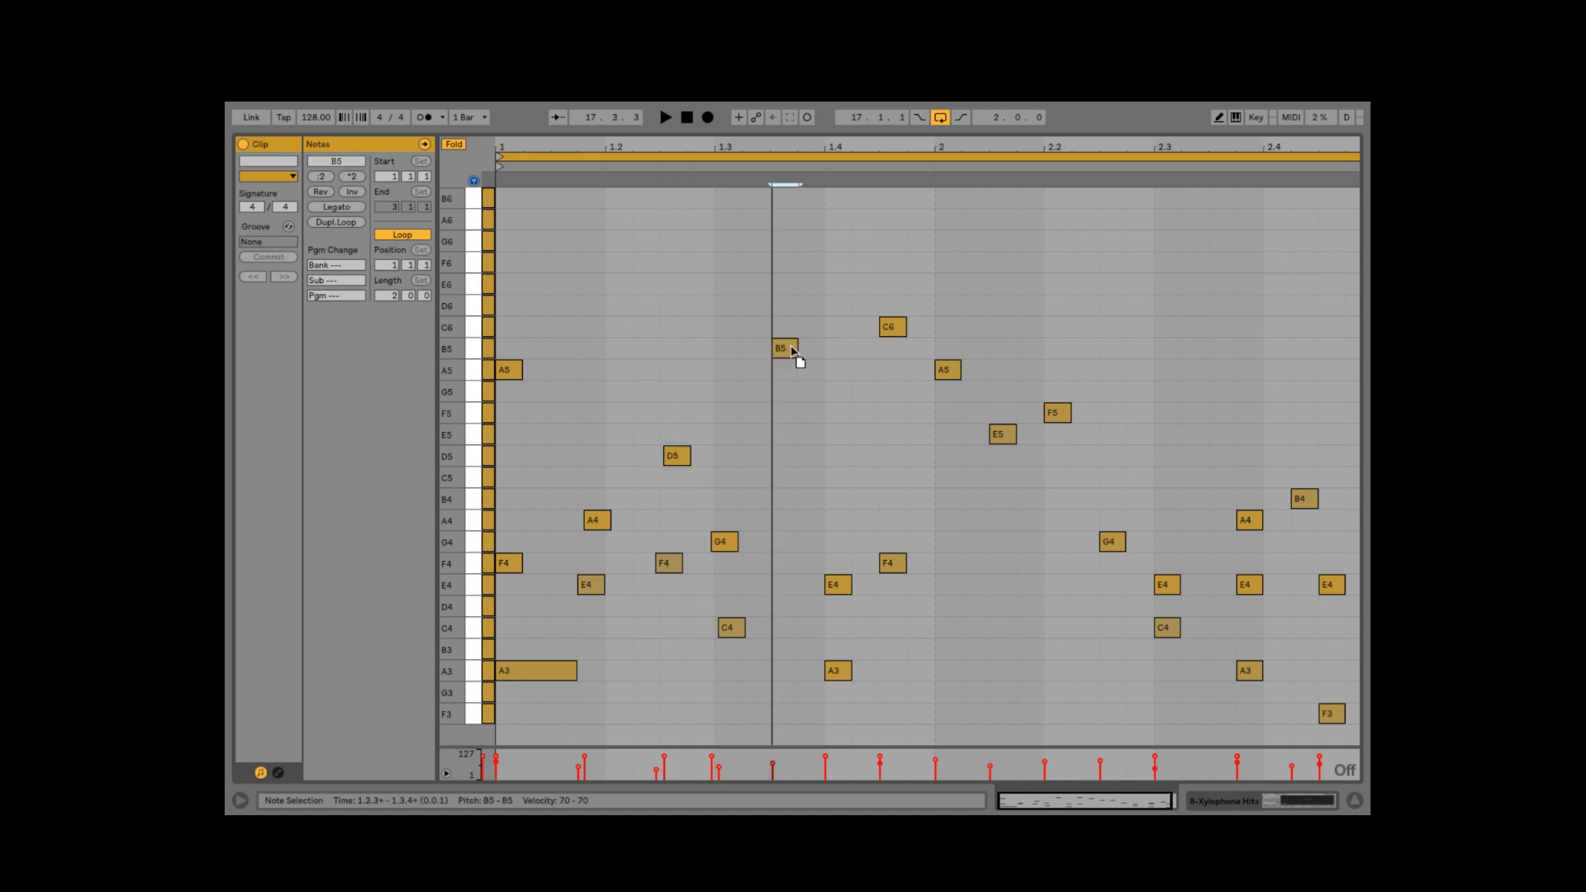
{"action": "left_click_drag", "start_coordinate": [846, 585], "coordinate": [842, 586]}
{"action": "left_click_drag", "start_coordinate": [843, 671], "coordinate": [846, 674]}
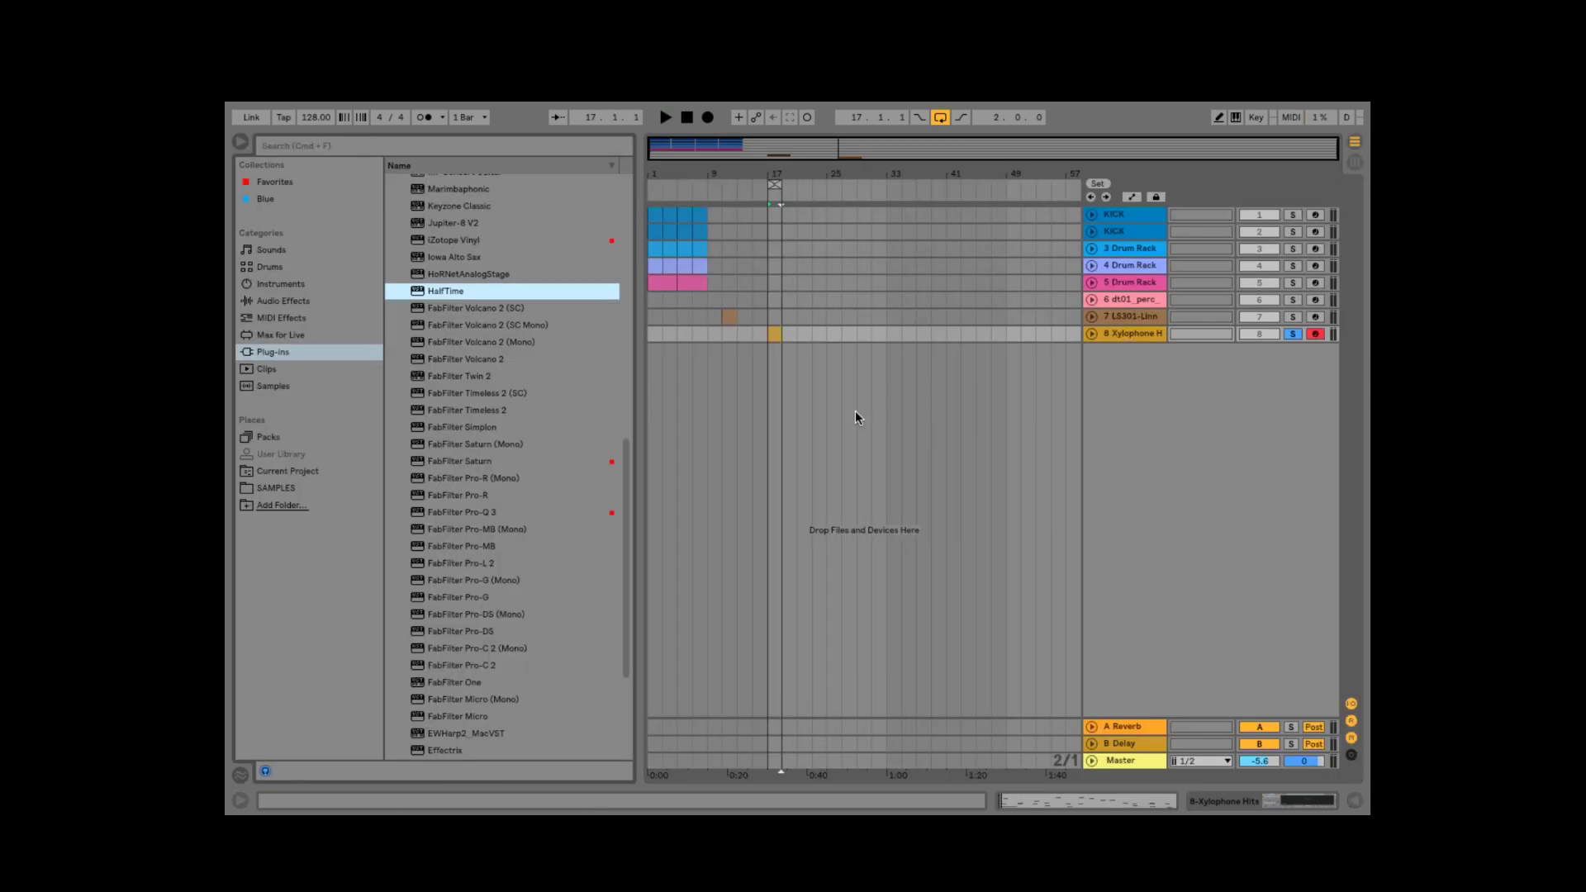
Load the HalfTime plug-in on the Xylophone Hits track and move its window lower over the browser
{"action": "key", "text": "Return"}
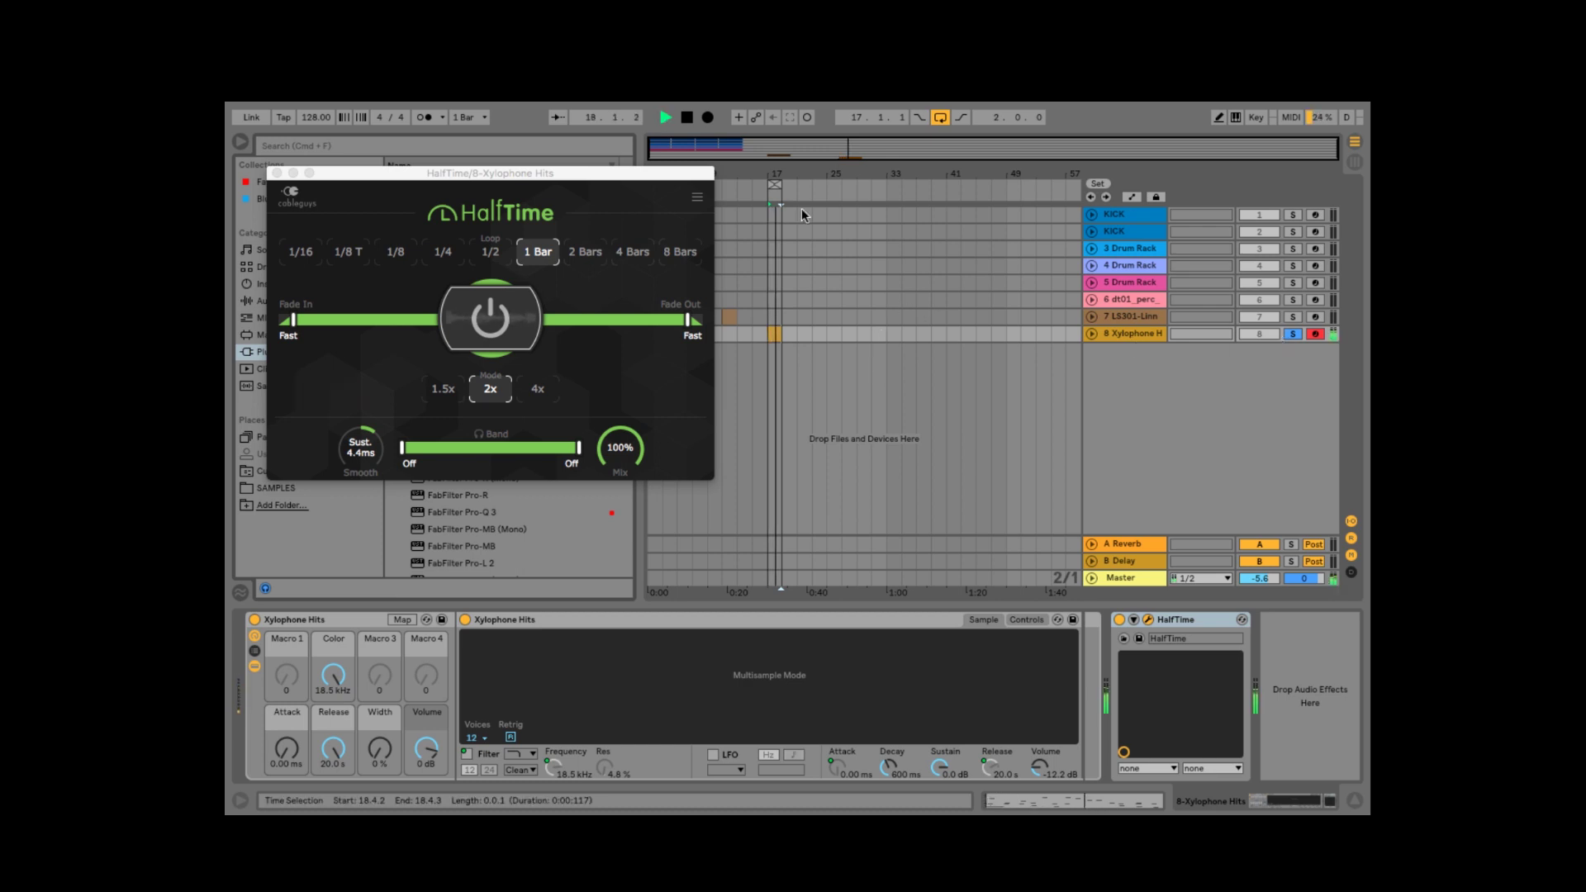
{"action": "left_click_drag", "start_coordinate": [590, 175], "coordinate": [610, 252]}
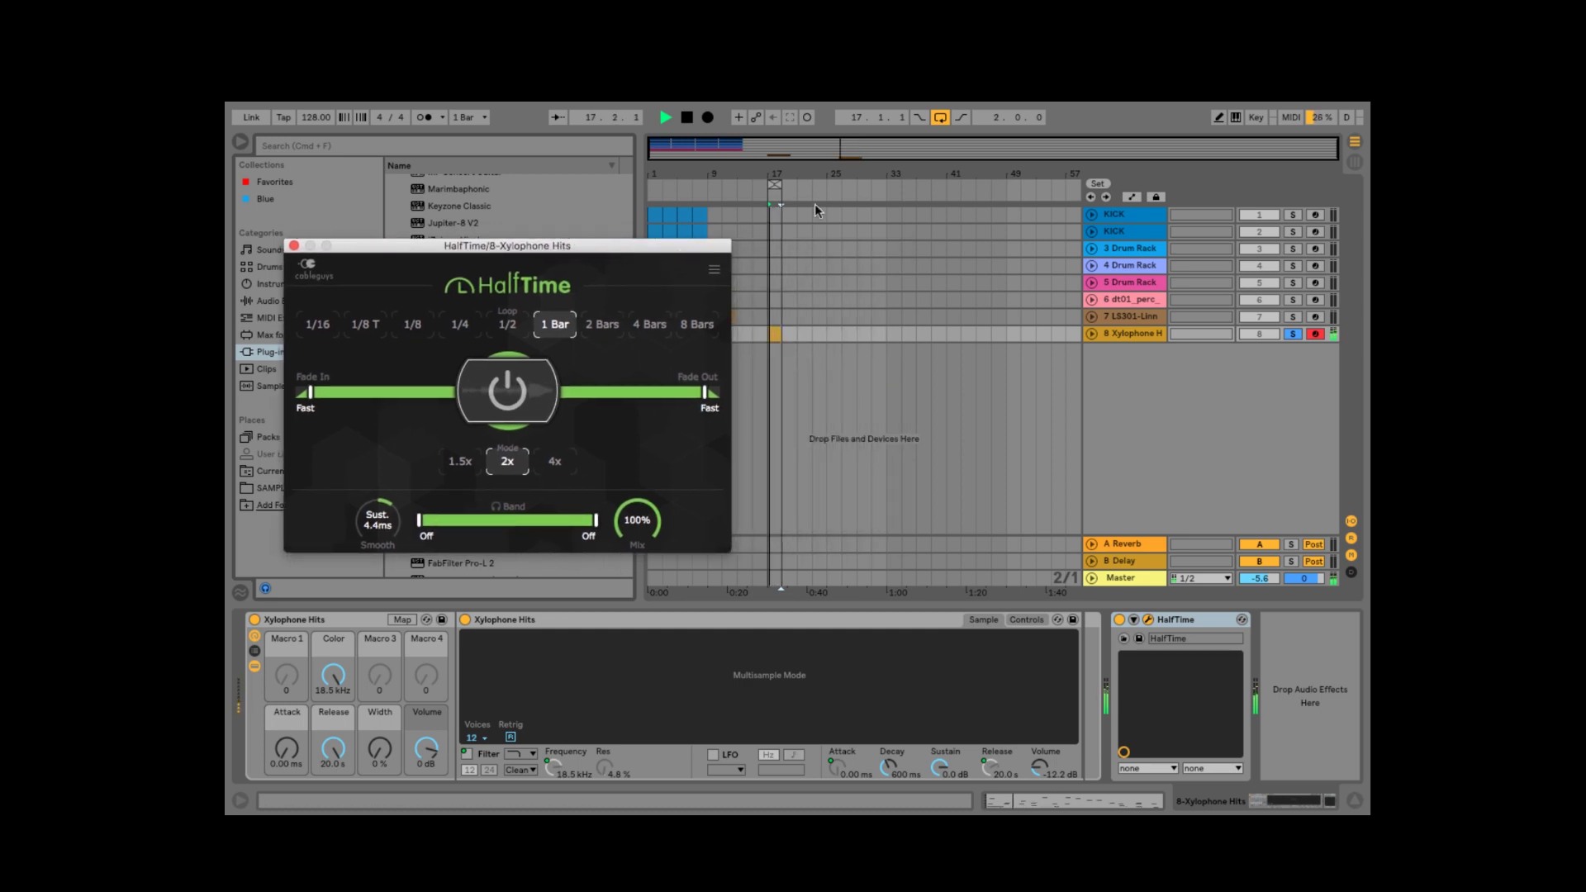
{"action": "left_click", "coordinate": [825, 118]}
{"action": "key", "text": "Tab"}
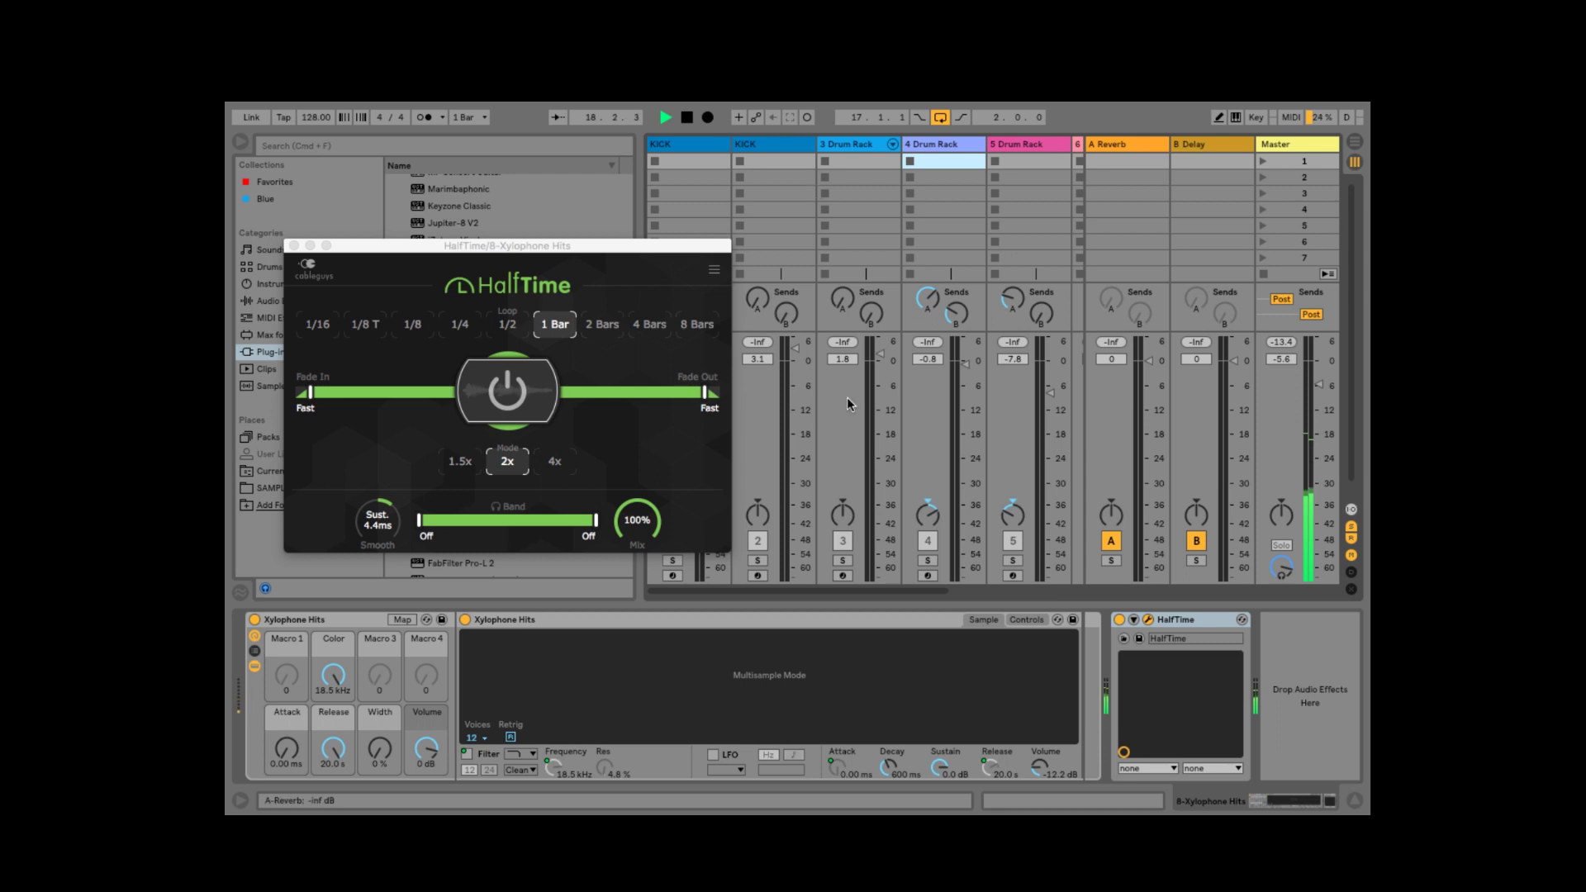
{"action": "key", "text": "Tab"}
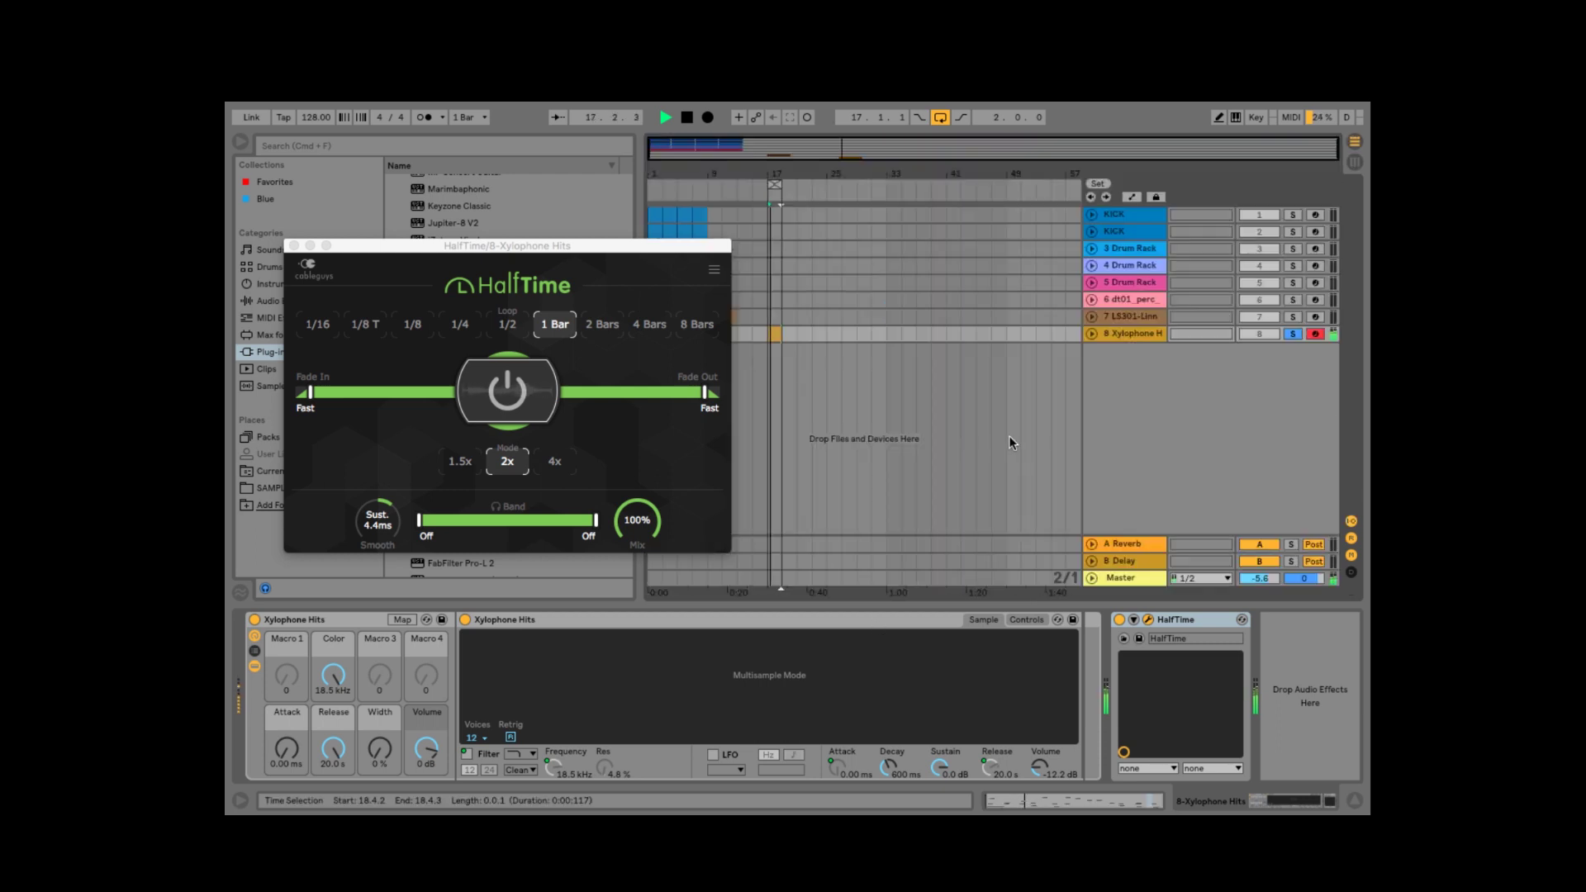
Open the Xylophone Hits clip's notes and move the HalfTime window over the upper part of the second bar
{"action": "left_click", "coordinate": [777, 334]}
{"action": "double_click", "coordinate": [775, 335]}
{"action": "left_click_drag", "start_coordinate": [574, 245], "coordinate": [1176, 108]}
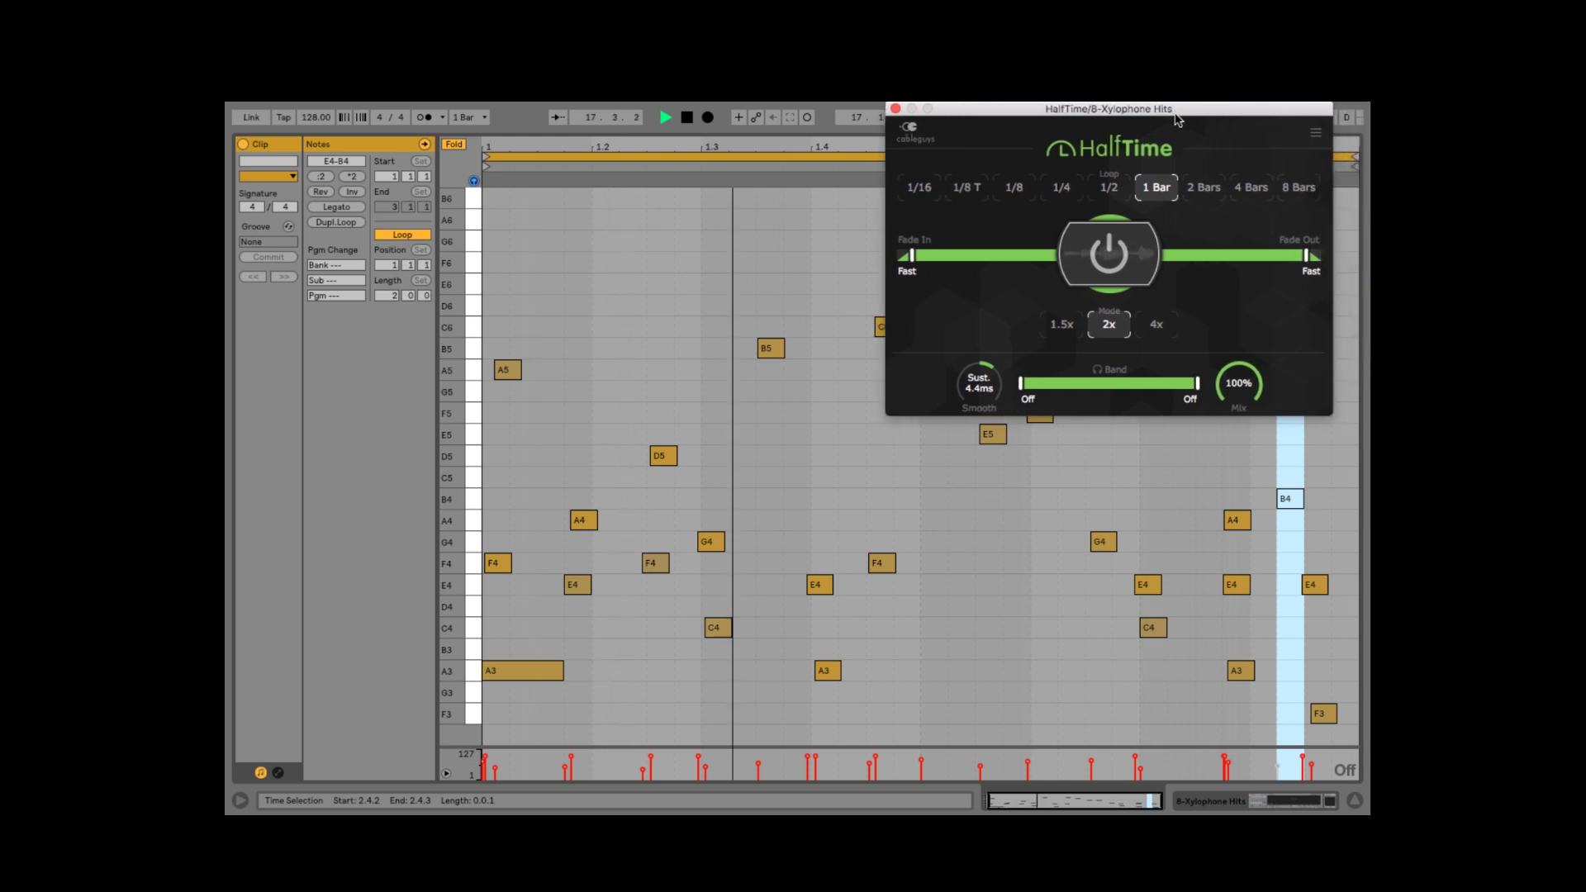
Try HalfTime loop lengths of 1/4 and 1/8 during playback, and lower the Mix to 74%
{"action": "left_click", "coordinate": [1058, 196]}
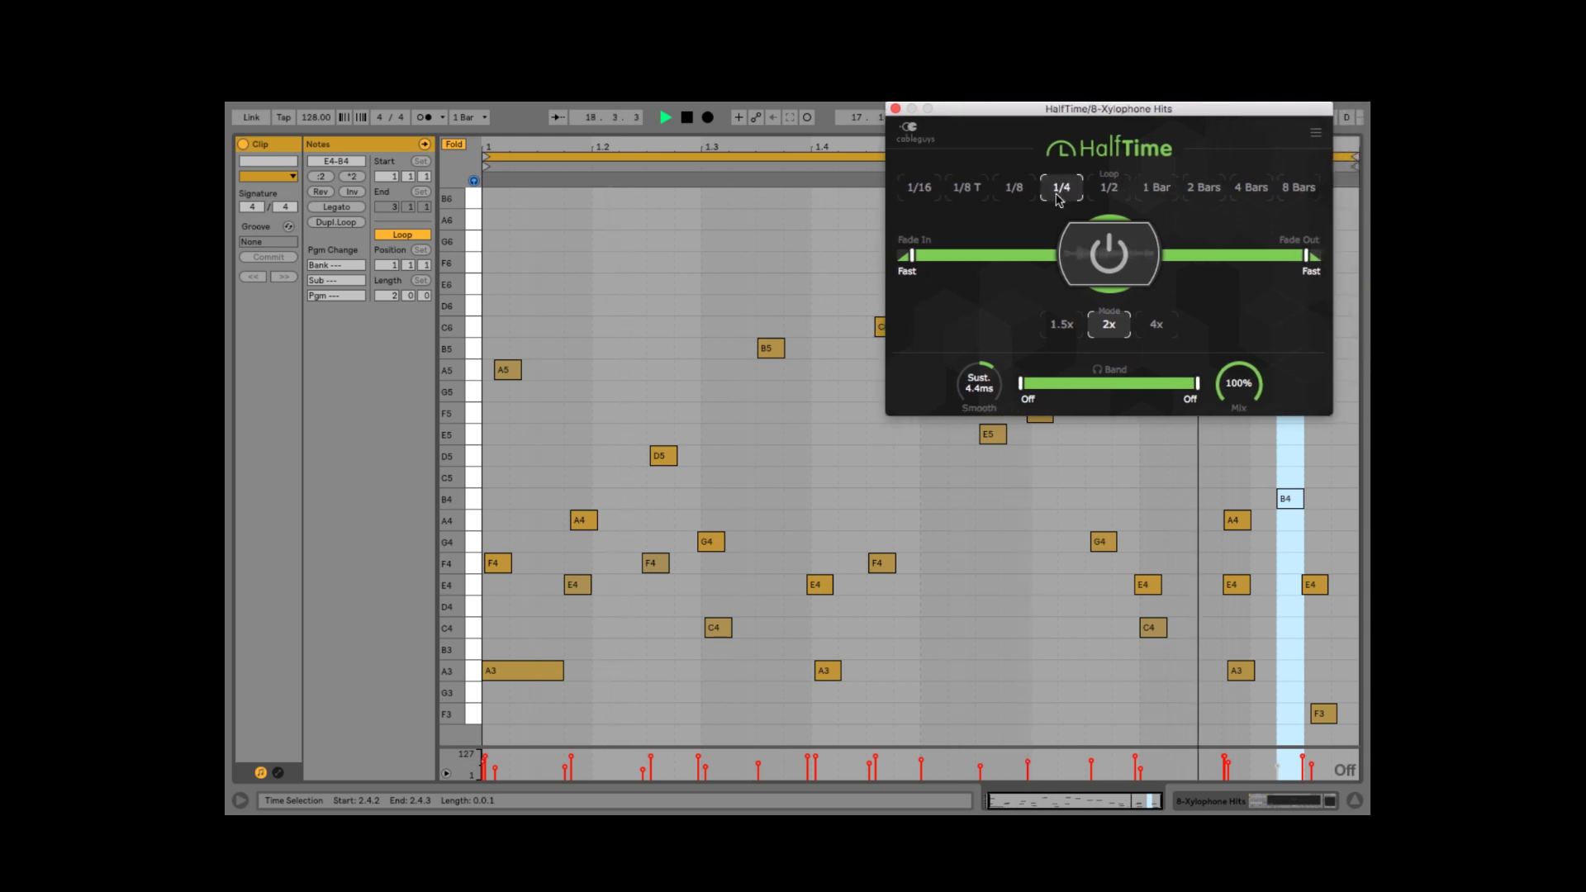
{"action": "left_click", "coordinate": [966, 189]}
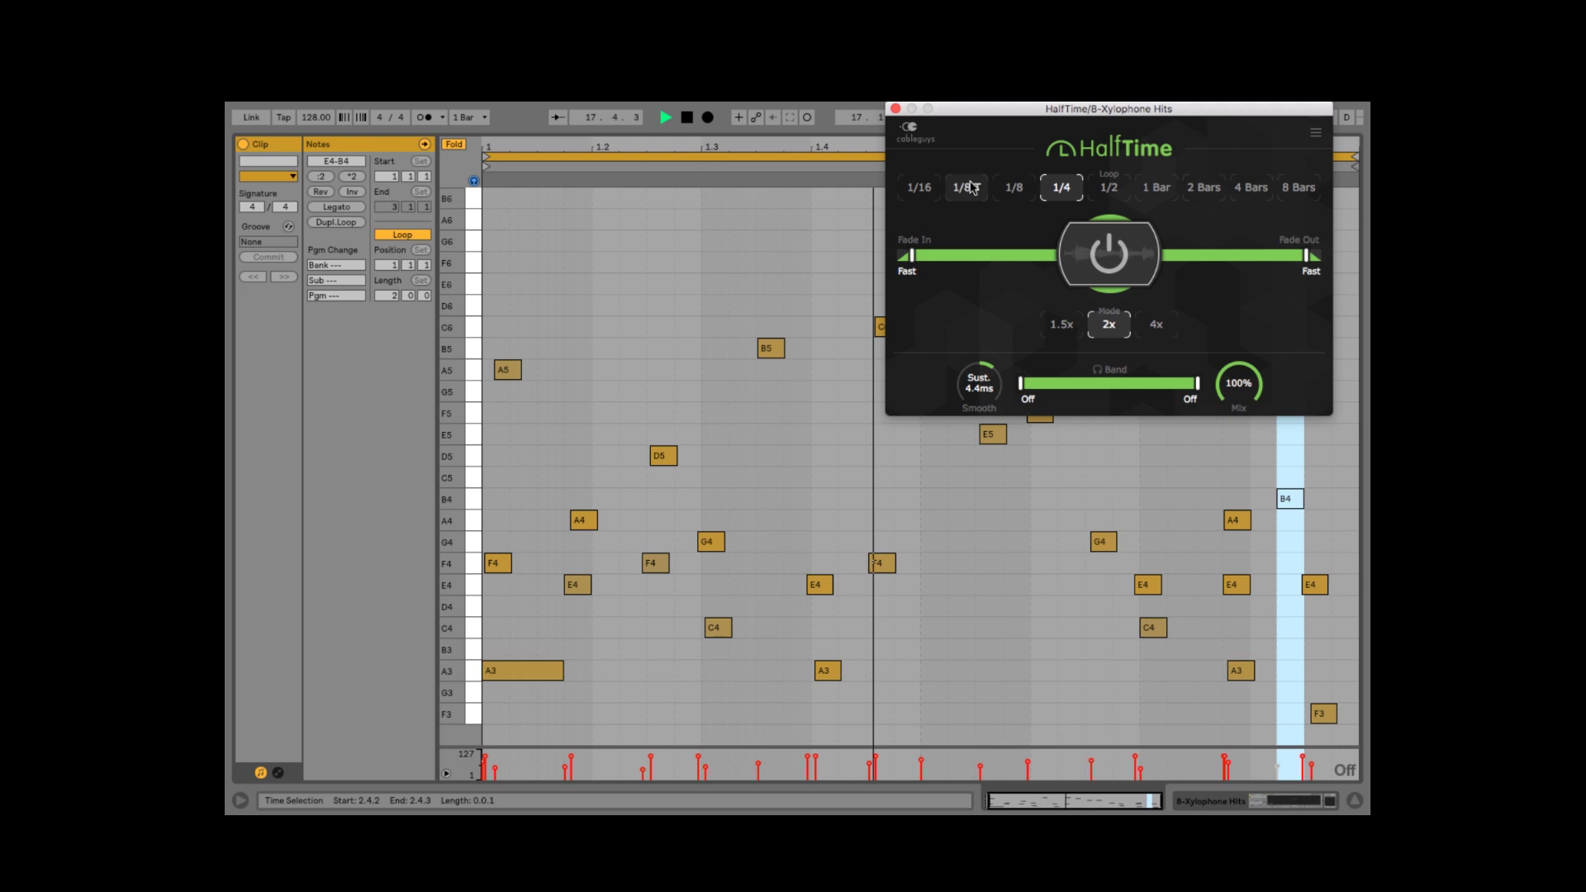
{"action": "left_click", "coordinate": [1013, 189]}
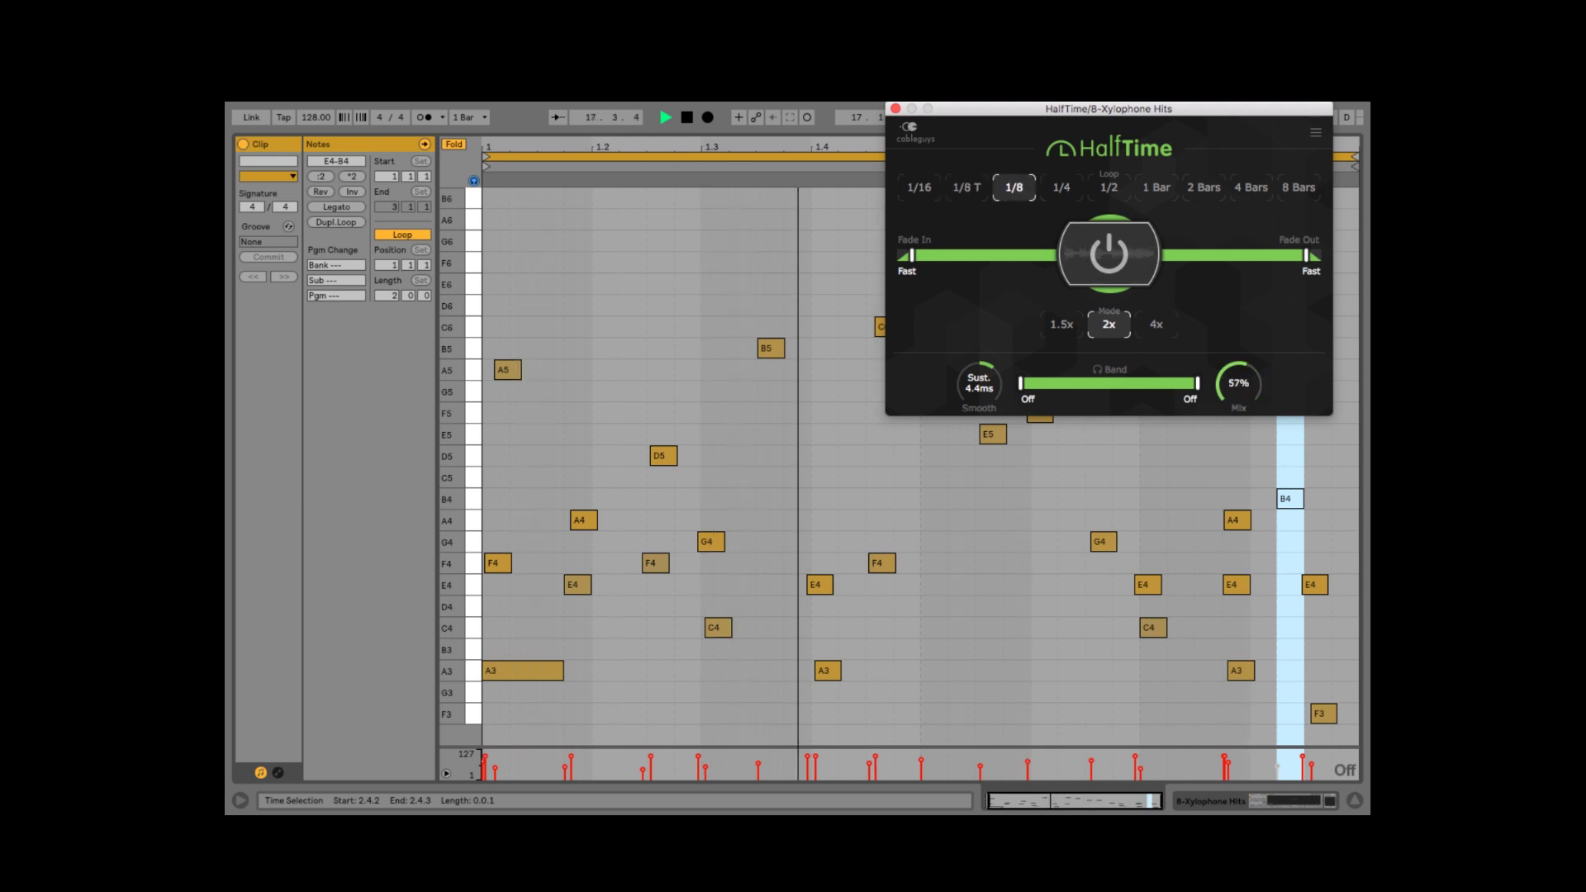
{"action": "left_click_drag", "start_coordinate": [1238, 388], "coordinate": [1238, 375]}
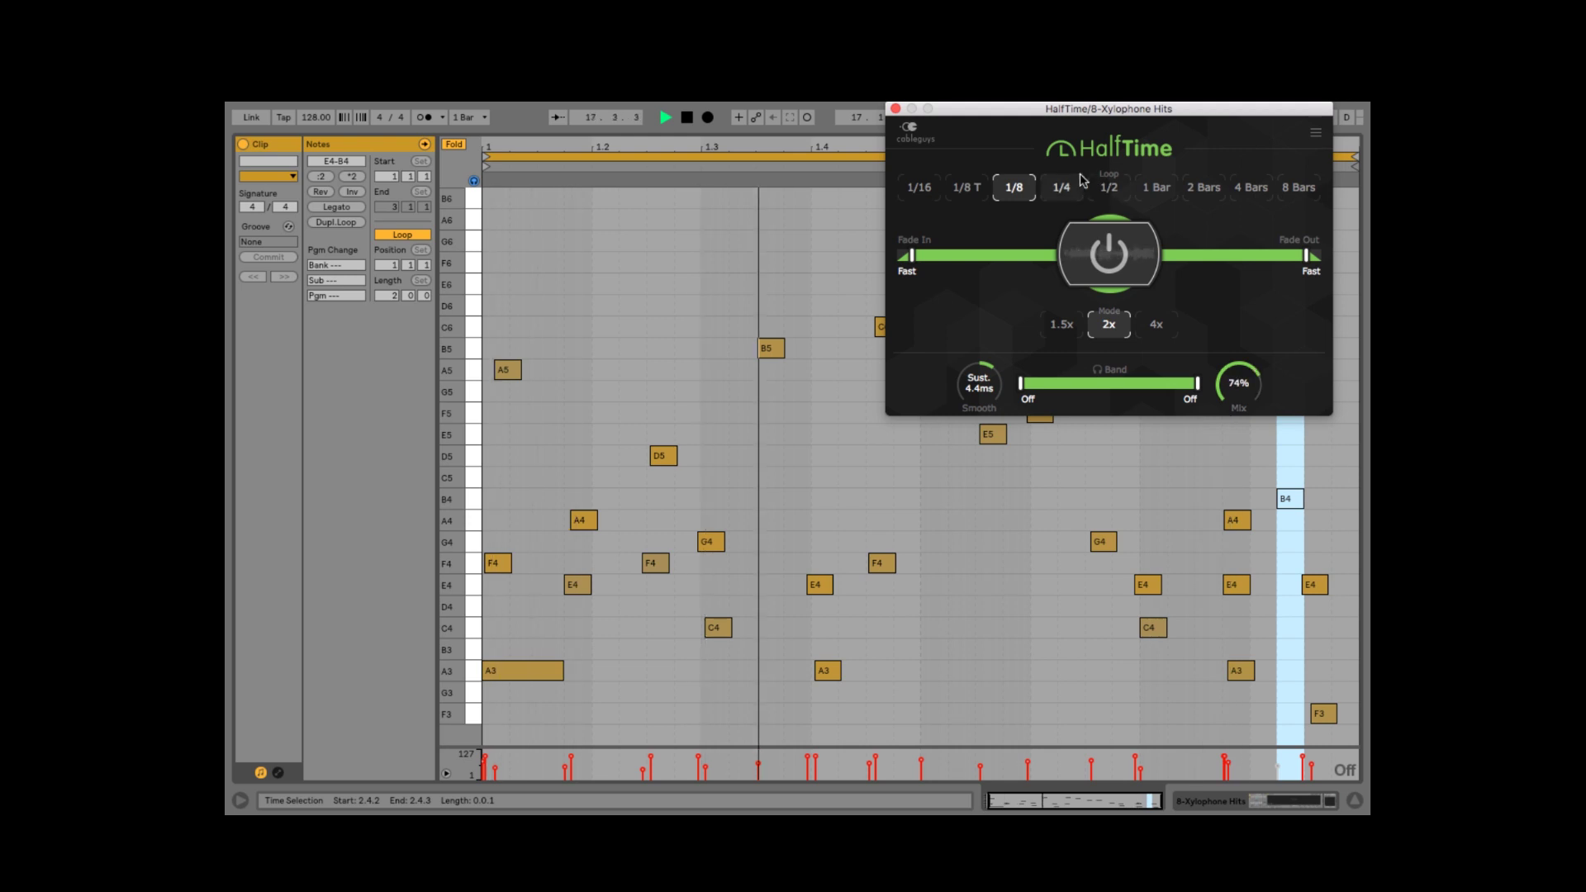
Set the HalfTime loop length to 1/2, Smooth to 69 ms and Mix to 72%
{"action": "left_click", "coordinate": [1109, 187]}
{"action": "left_click_drag", "start_coordinate": [1238, 388], "coordinate": [1249, 385]}
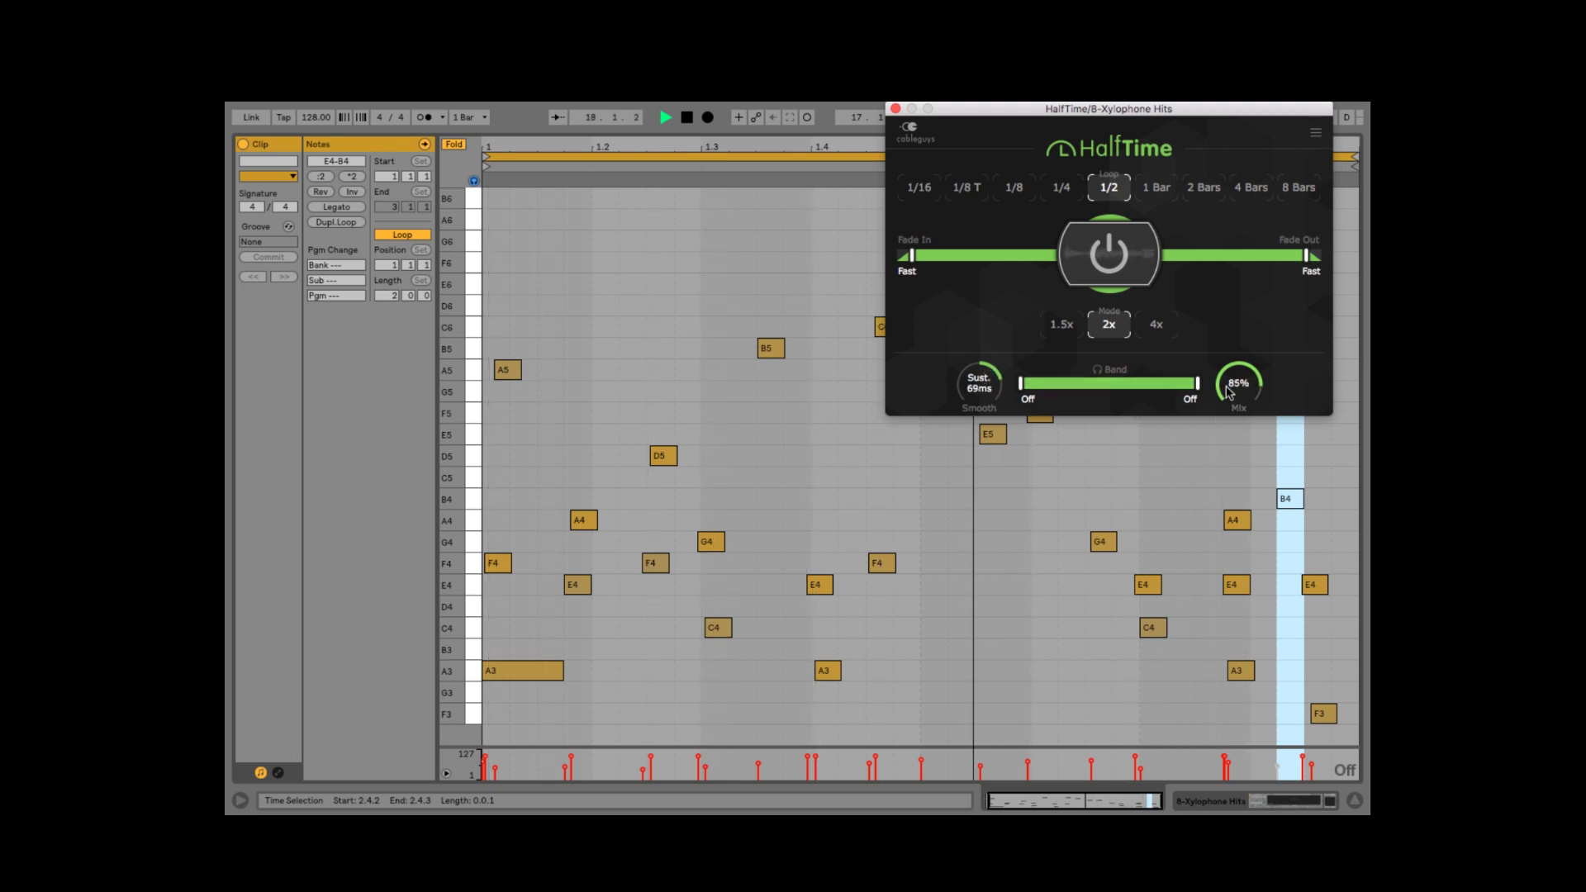
{"action": "left_click_drag", "start_coordinate": [1238, 383], "coordinate": [1230, 394]}
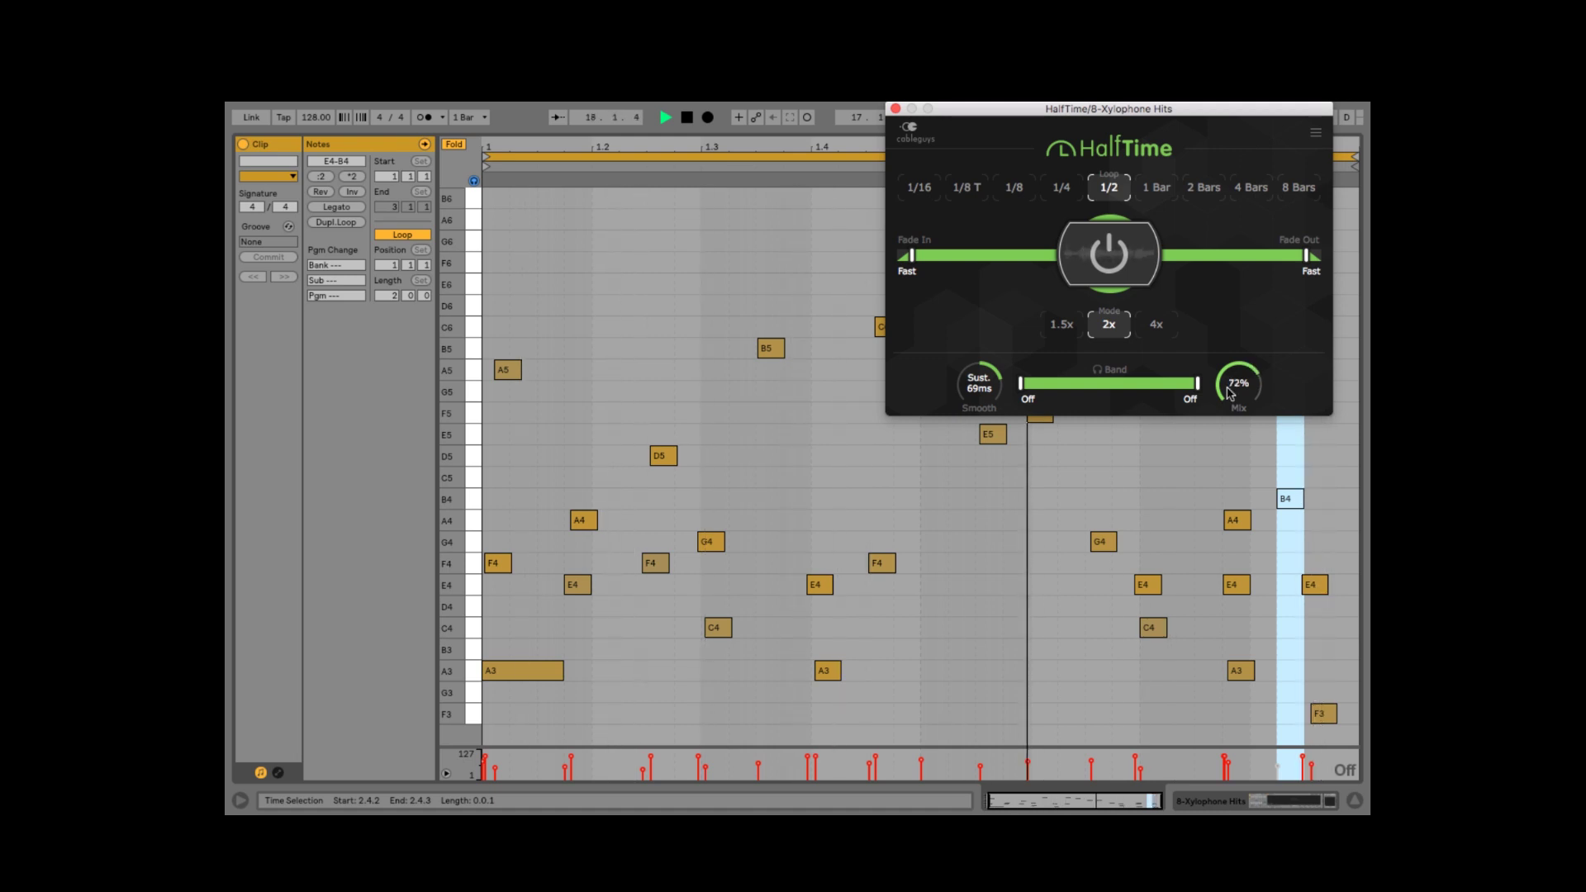
Compare the 1 Bar and 1/4 HalfTime loops in playback, choose 1/4 and raise the Mix to 97%
{"action": "left_click", "coordinate": [1155, 189]}
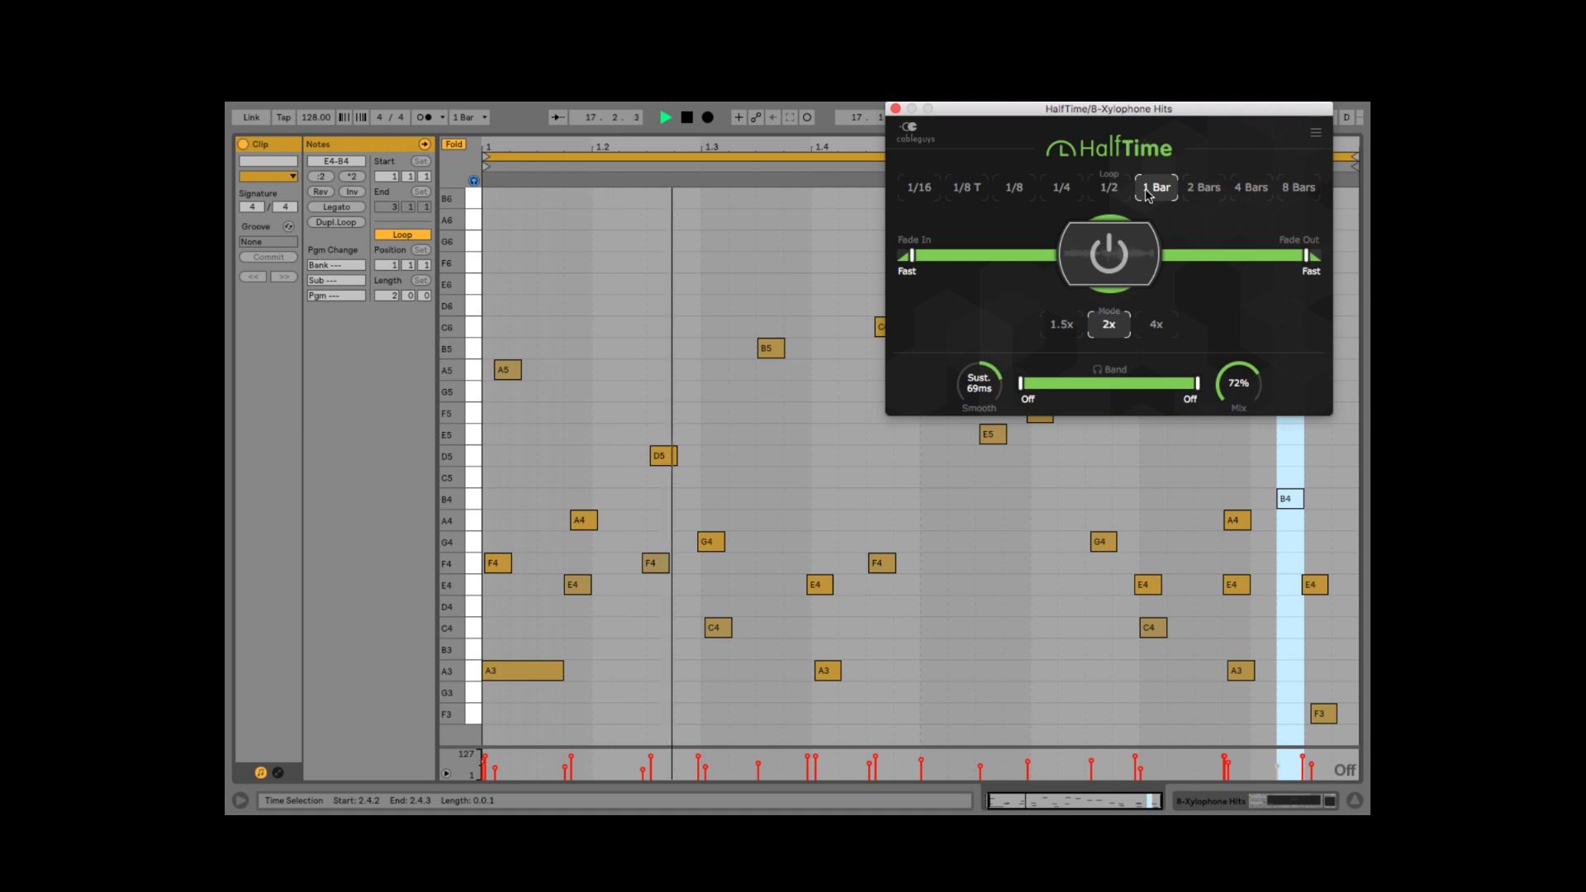
{"action": "left_click", "coordinate": [1062, 187]}
{"action": "left_click", "coordinate": [1157, 192]}
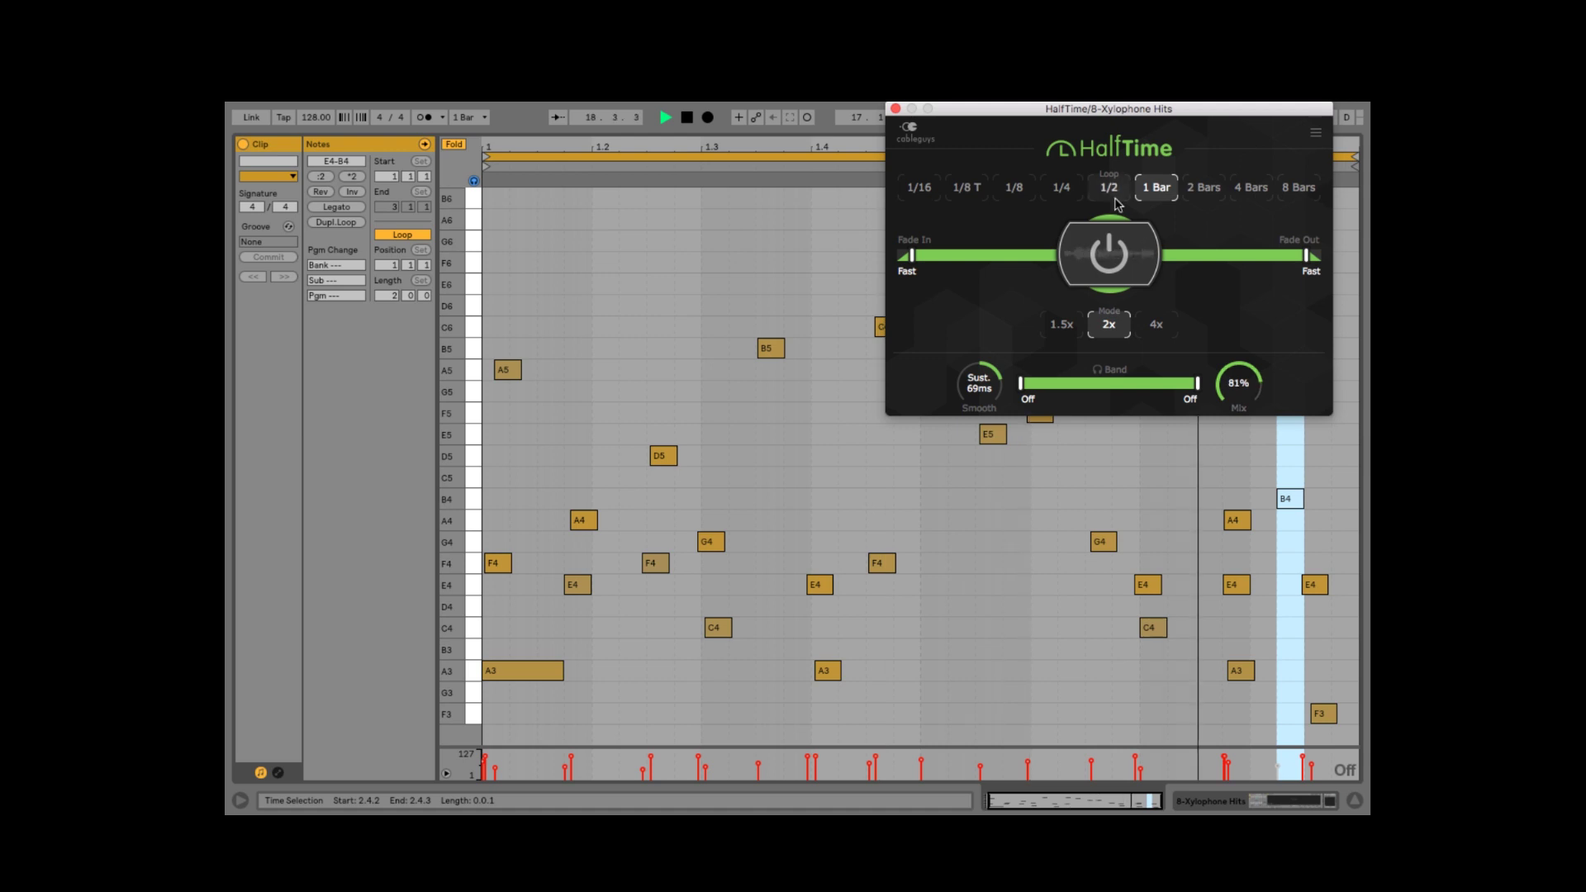
{"action": "left_click", "coordinate": [1061, 187]}
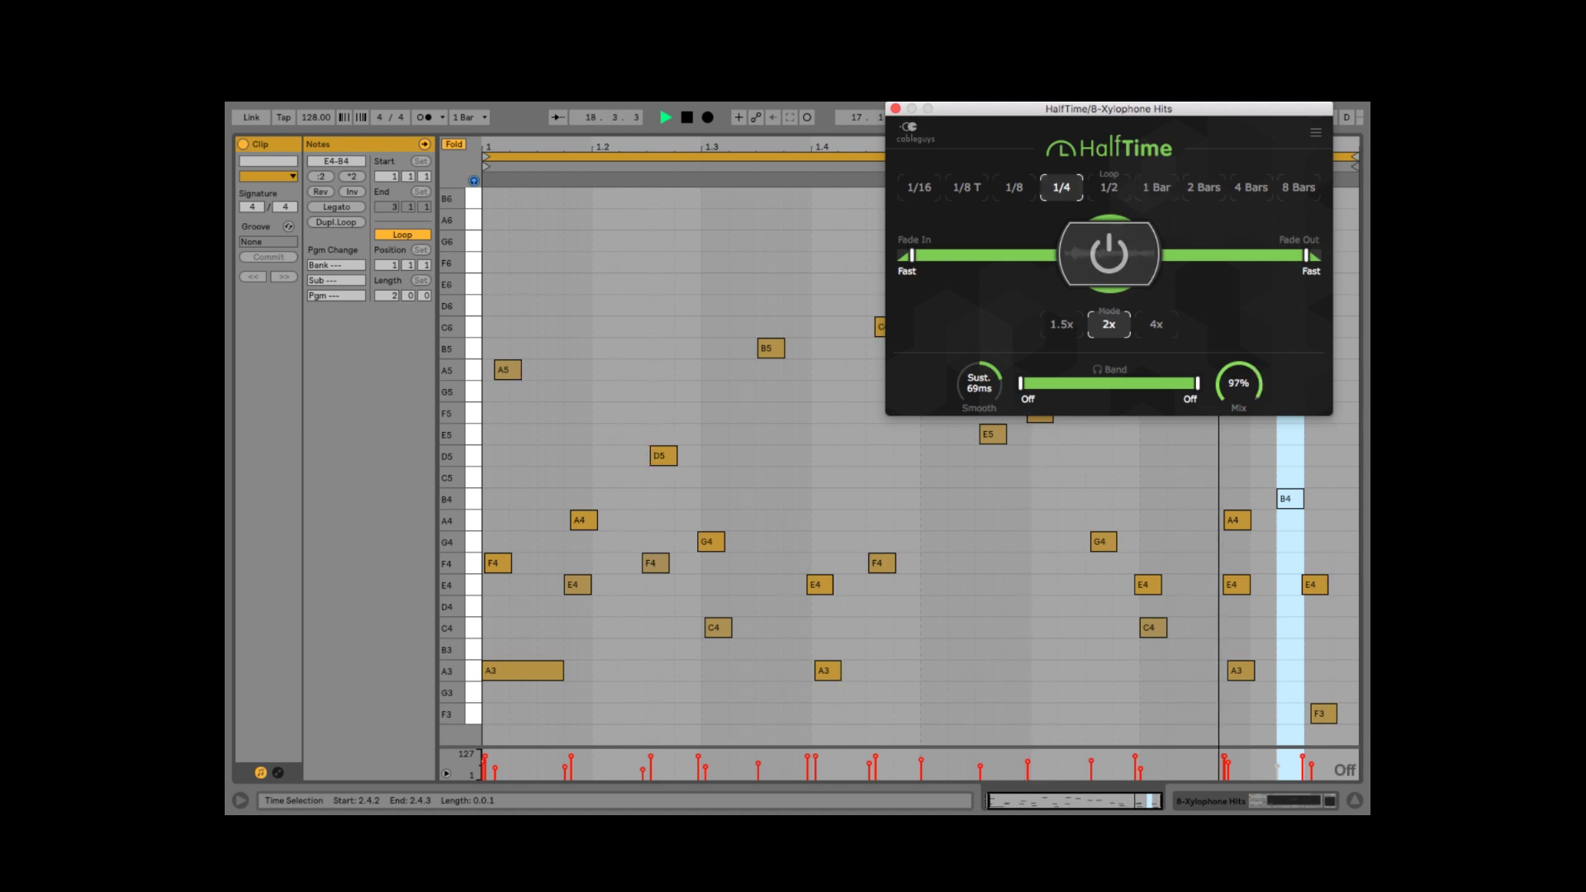